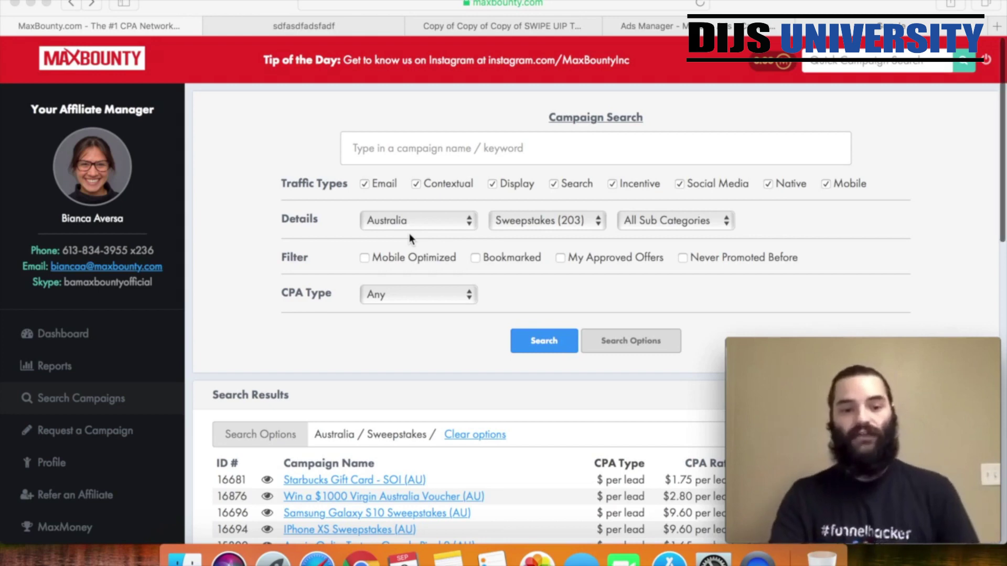
Browse the Australian sweepstakes search results and open the "Win a $1000 Virgin Australia Voucher (AU)" campaign
{"action": "scroll", "coordinate": [410, 238], "scroll_direction": "down", "scroll_amount": 3}
{"action": "scroll", "coordinate": [410, 238], "scroll_direction": "down", "scroll_amount": 6}
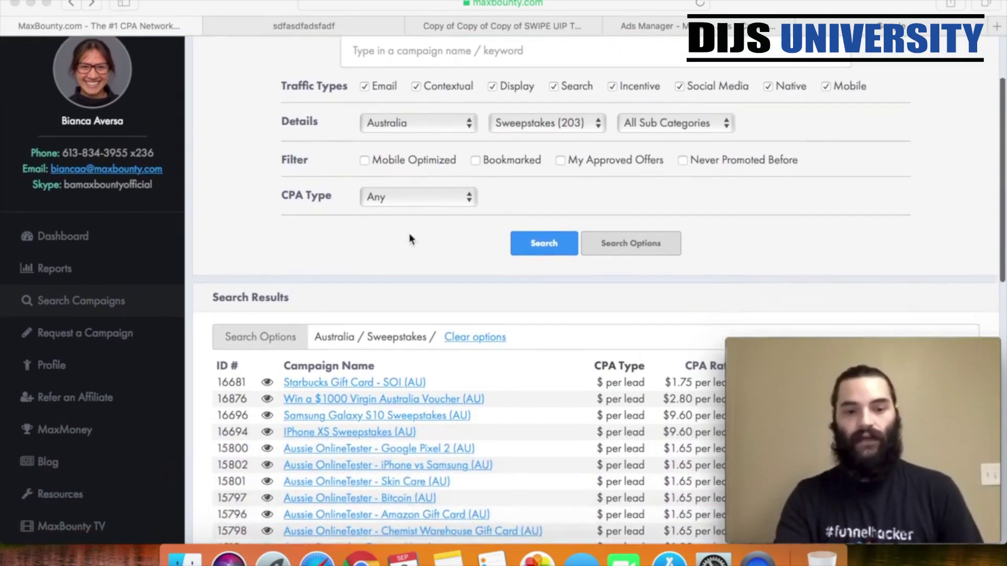
{"action": "scroll", "coordinate": [410, 237], "scroll_direction": "down", "scroll_amount": 5}
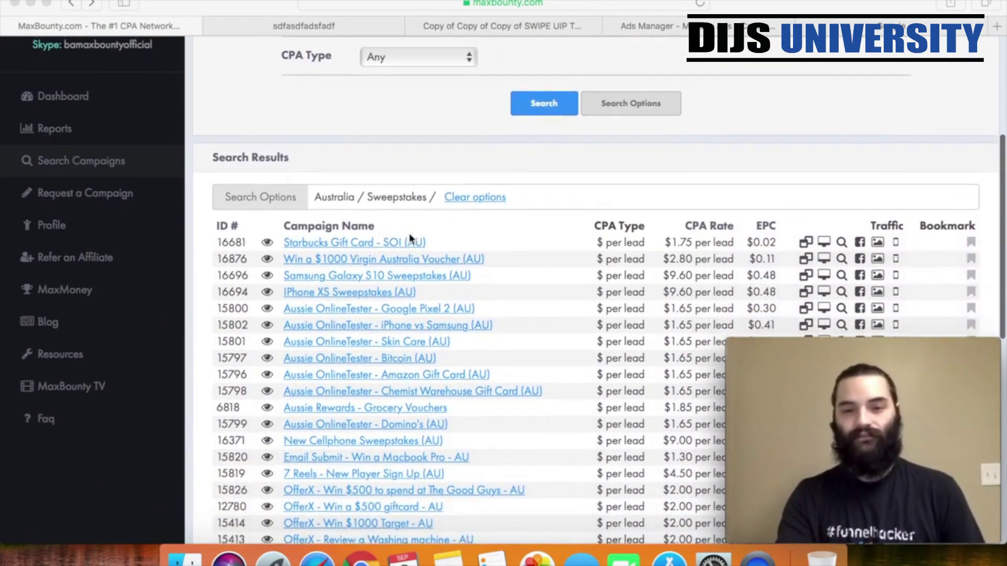
{"action": "scroll", "coordinate": [409, 234], "scroll_direction": "down", "scroll_amount": 15}
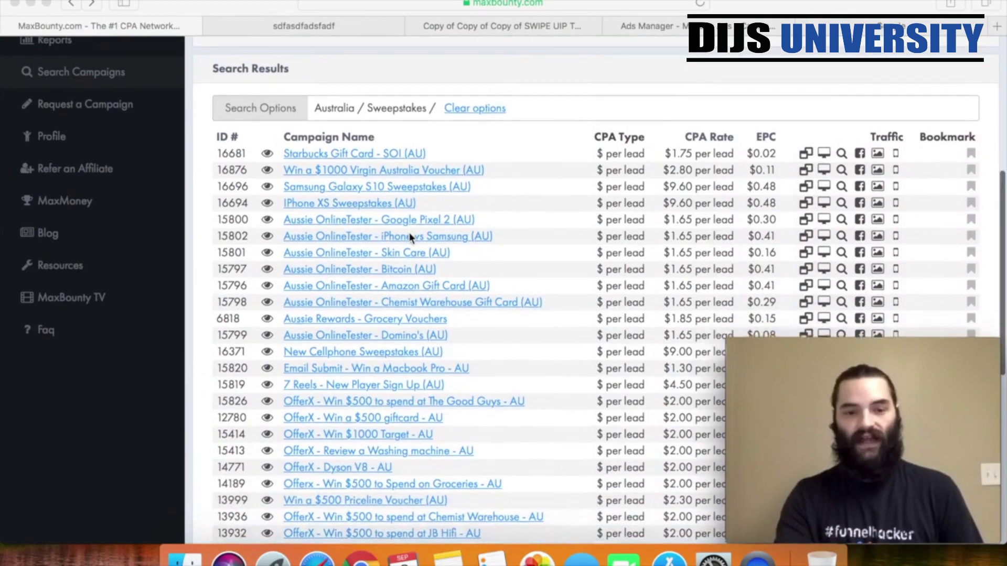
{"action": "scroll", "coordinate": [408, 232], "scroll_direction": "up", "scroll_amount": 4}
{"action": "scroll", "coordinate": [409, 232], "scroll_direction": "up", "scroll_amount": 10}
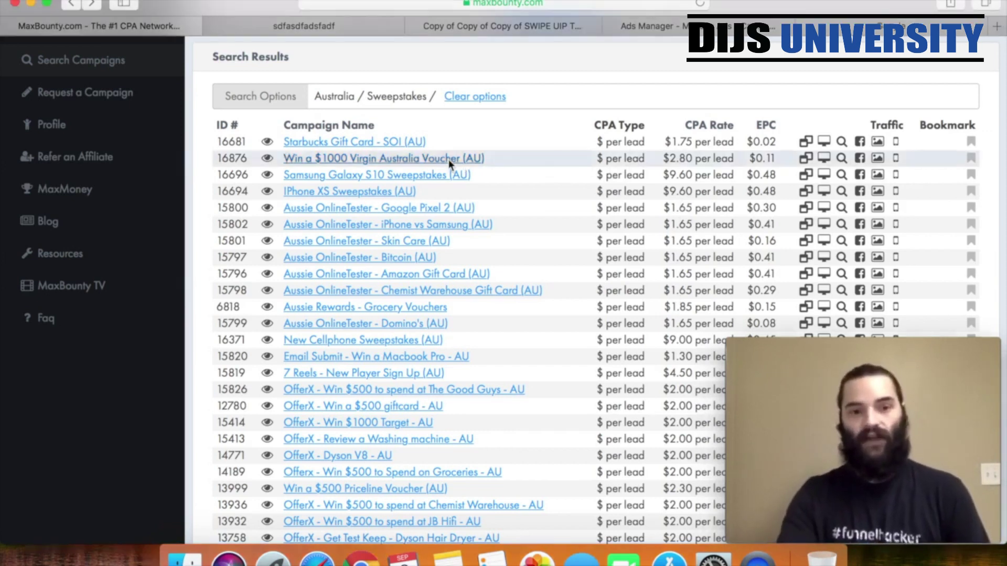
{"action": "left_click", "coordinate": [448, 160]}
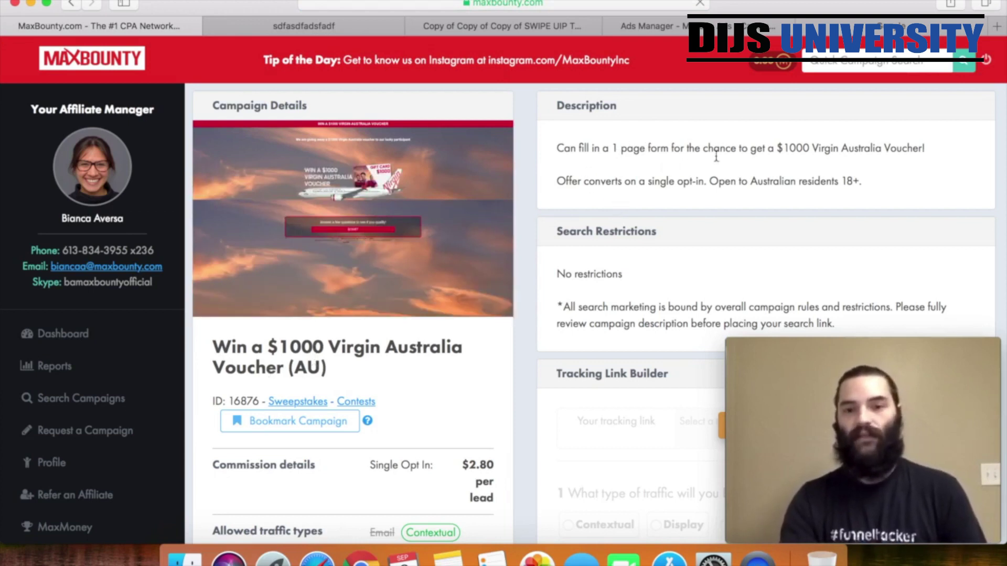
Examine the voucher campaign's description, commission, allowed traffic types, allowed countries and landing page details
{"action": "scroll", "coordinate": [739, 164], "scroll_direction": "down", "scroll_amount": 4}
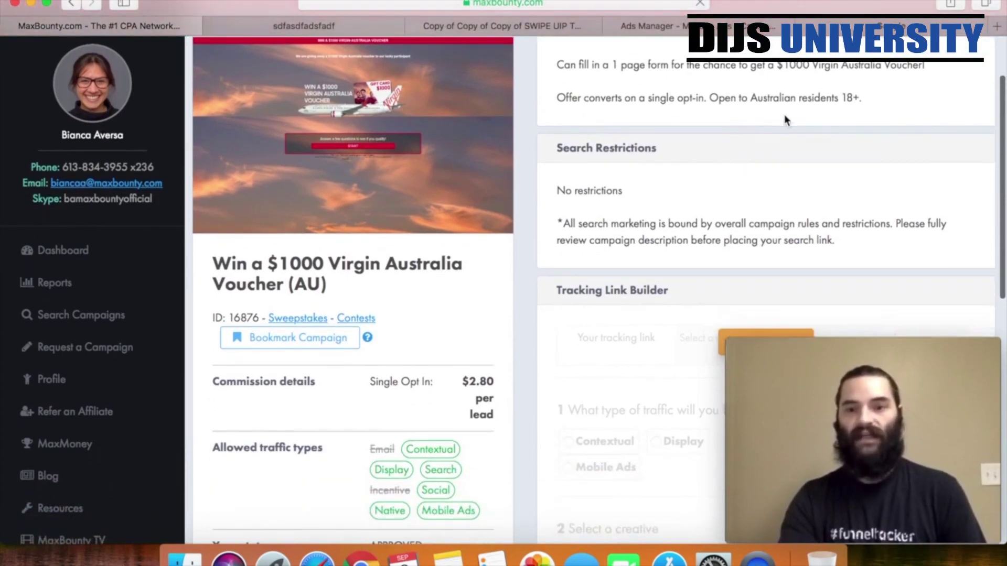
{"action": "scroll", "coordinate": [836, 101], "scroll_direction": "down", "scroll_amount": 3}
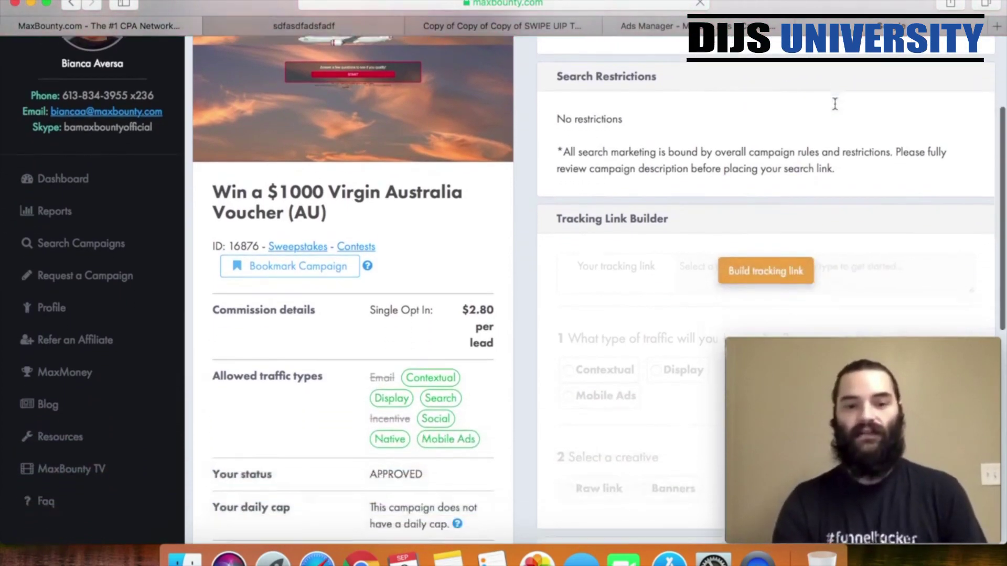
{"action": "scroll", "coordinate": [516, 309], "scroll_direction": "down", "scroll_amount": 8}
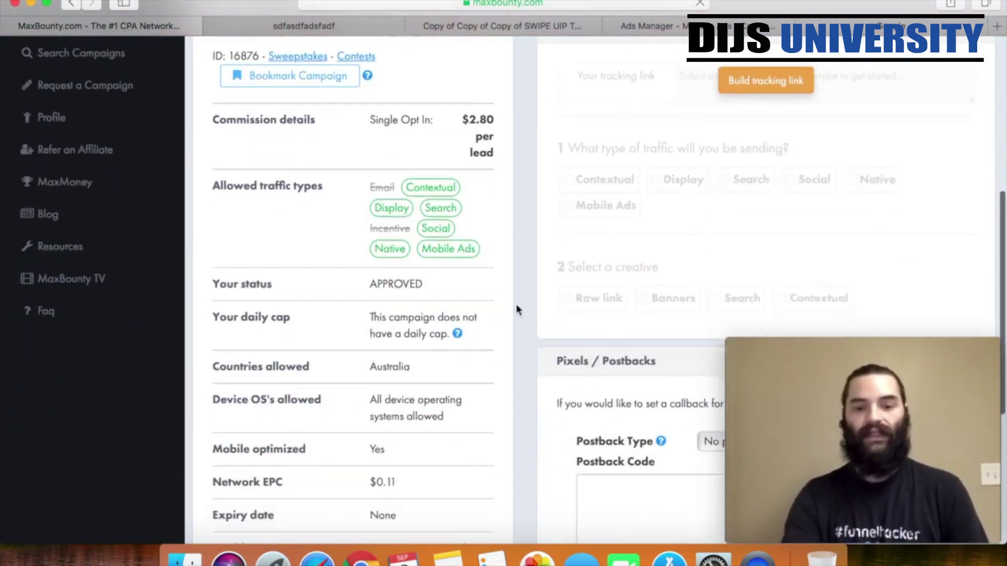
{"action": "scroll", "coordinate": [516, 309], "scroll_direction": "down", "scroll_amount": 12}
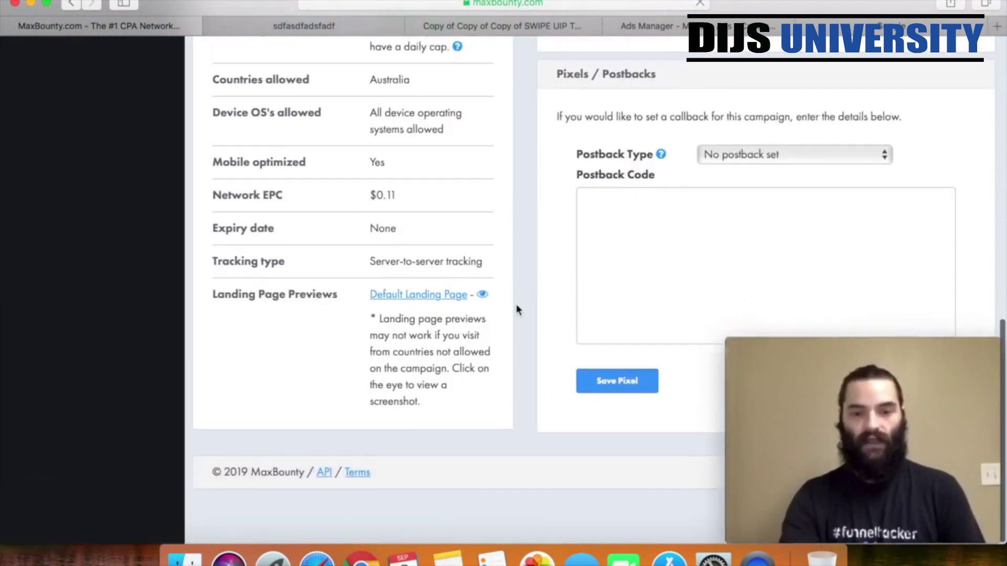
{"action": "scroll", "coordinate": [516, 309], "scroll_direction": "up", "scroll_amount": 12}
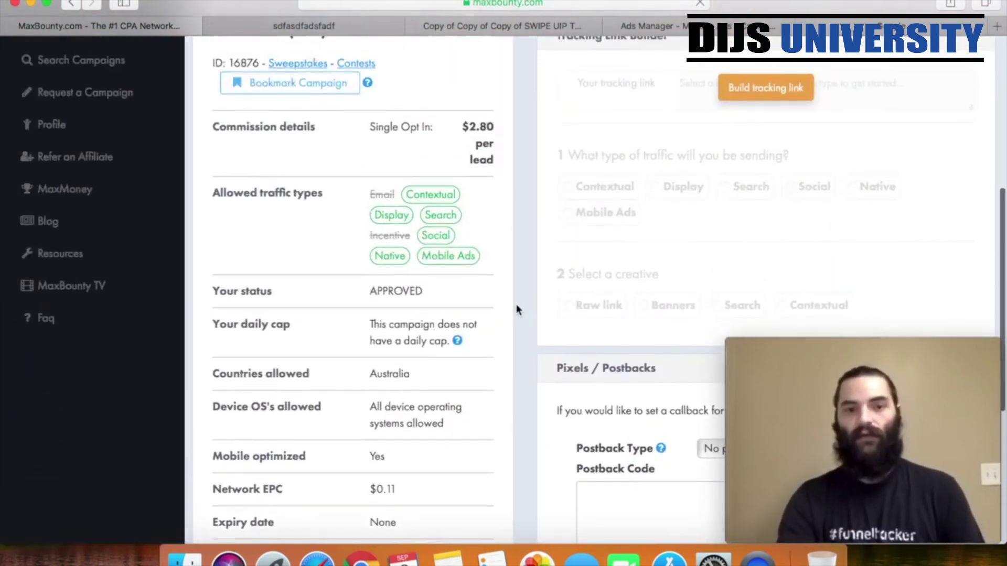
{"action": "scroll", "coordinate": [516, 309], "scroll_direction": "up", "scroll_amount": 14}
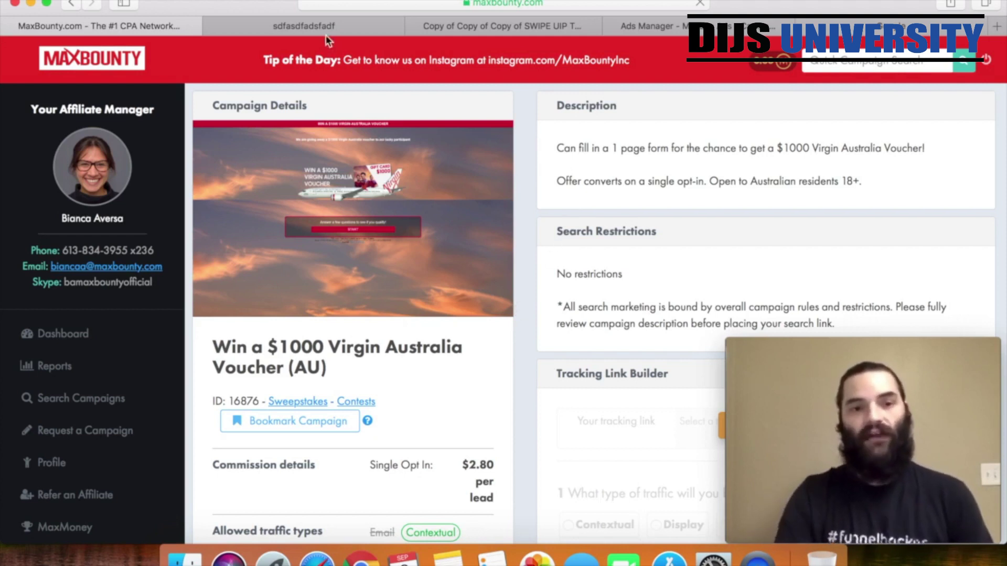
Switch to the ClickFunnels page editor and look over the Aldi gift card survey page
{"action": "left_click", "coordinate": [305, 23]}
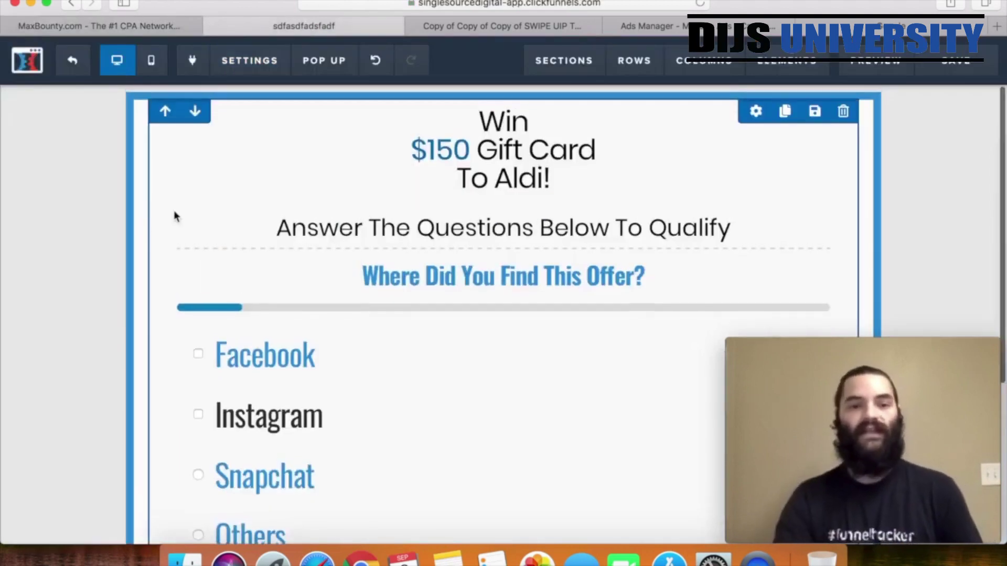
{"action": "scroll", "coordinate": [174, 212], "scroll_direction": "down", "scroll_amount": 1}
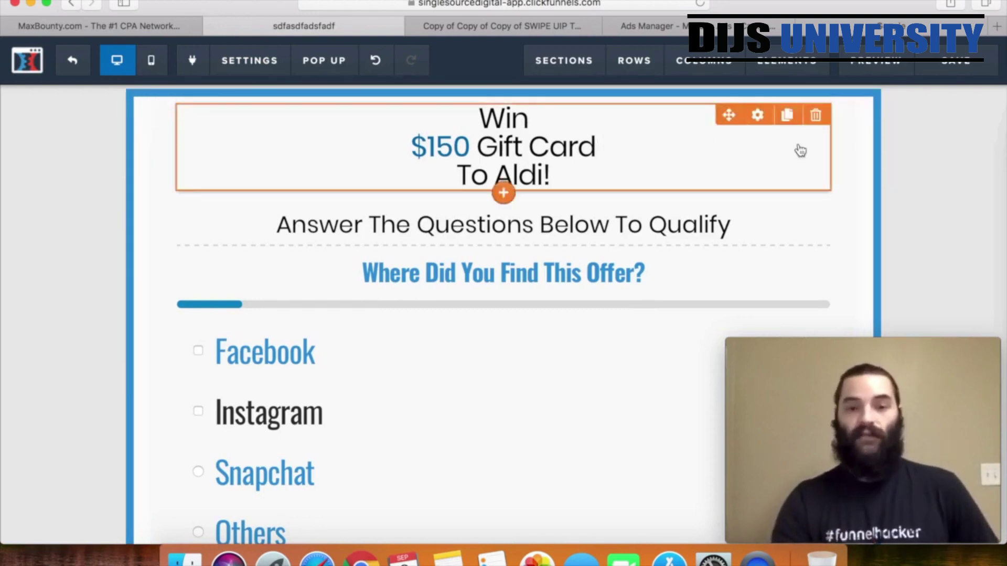
{"action": "scroll", "coordinate": [229, 309], "scroll_direction": "down", "scroll_amount": 5}
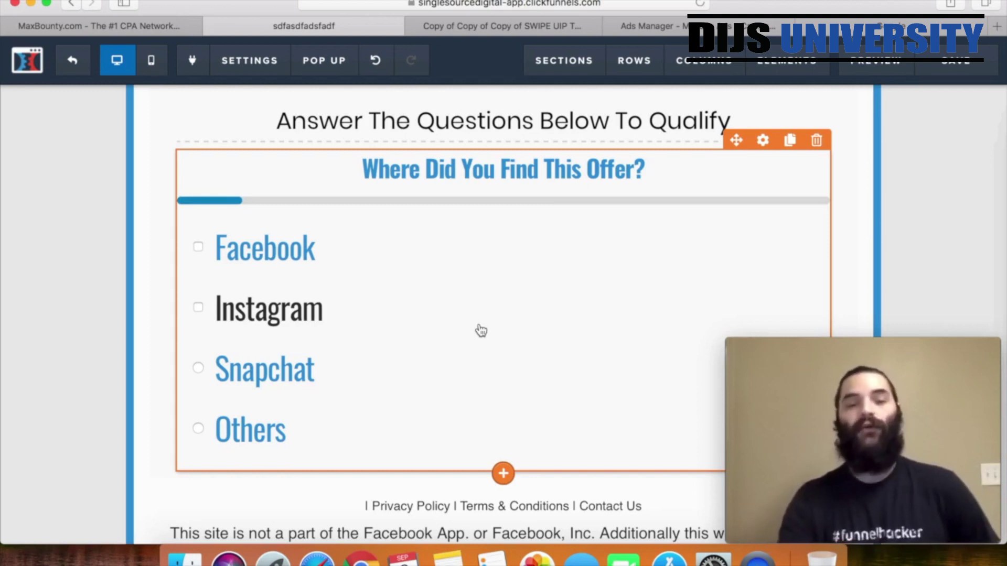
Review the answer options of the survey question "Where Are You From?" and leave the survey options
{"action": "left_click", "coordinate": [514, 181]}
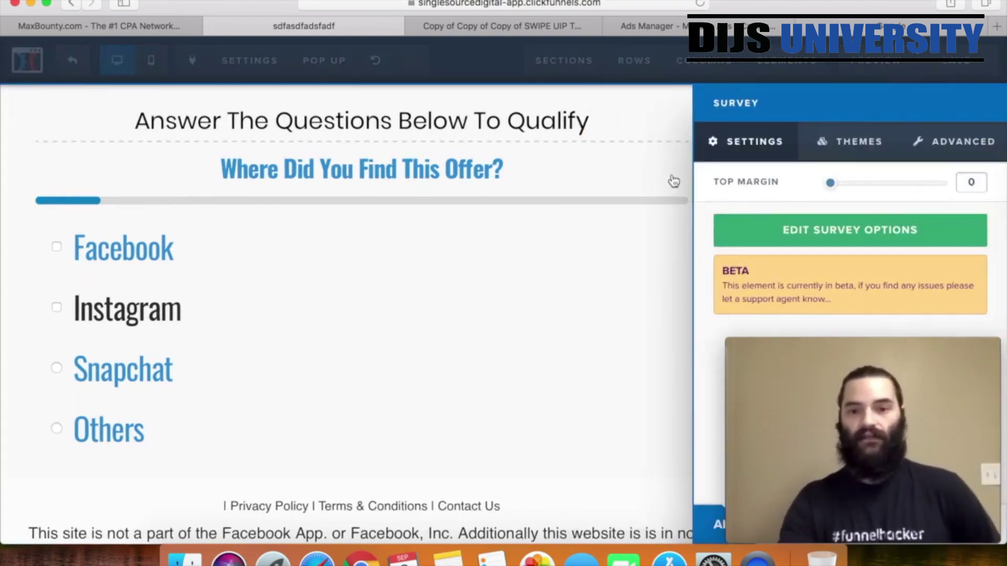
{"action": "left_click", "coordinate": [787, 231]}
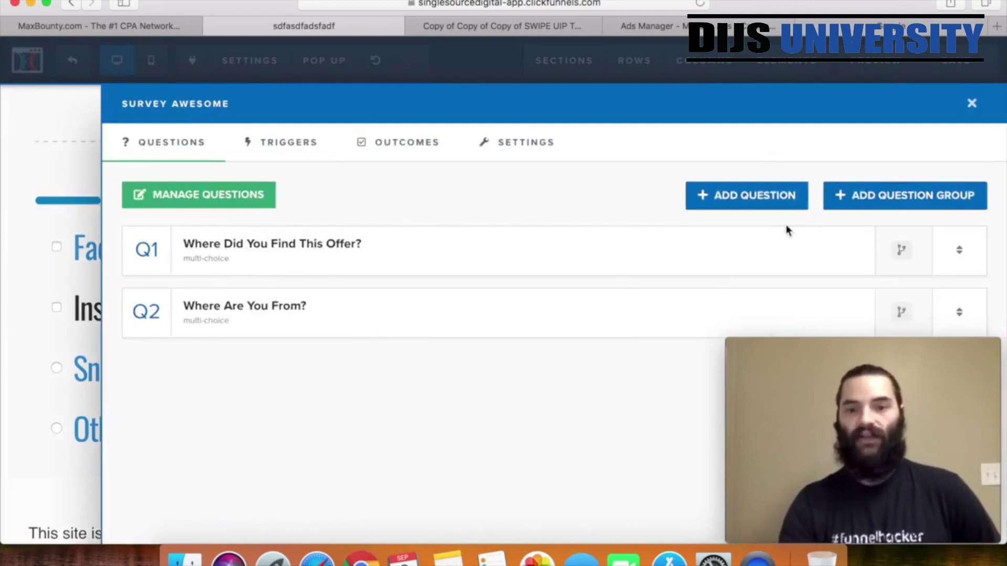
{"action": "left_click", "coordinate": [273, 310]}
{"action": "scroll", "coordinate": [357, 331], "scroll_direction": "down", "scroll_amount": 3}
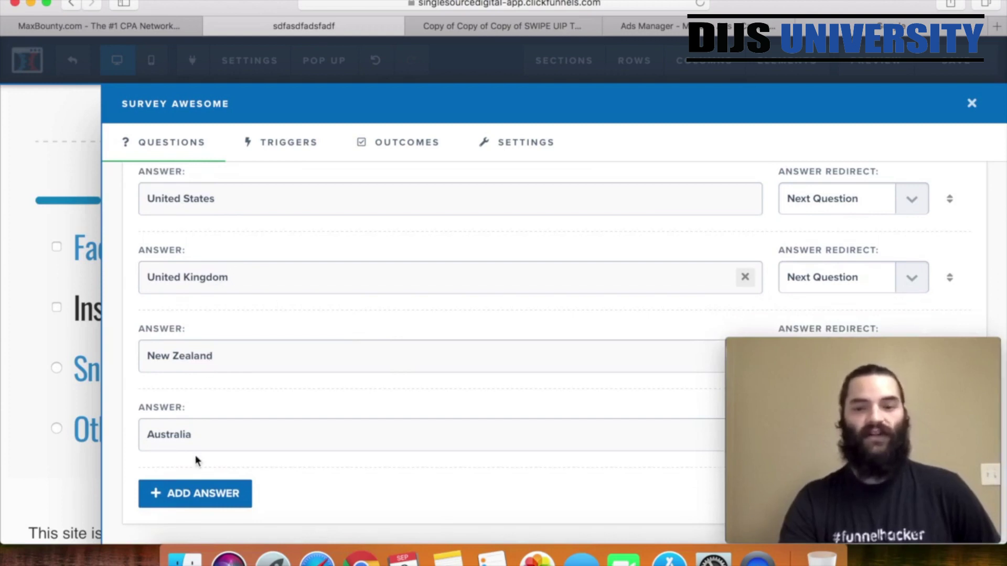
{"action": "left_click", "coordinate": [17, 443]}
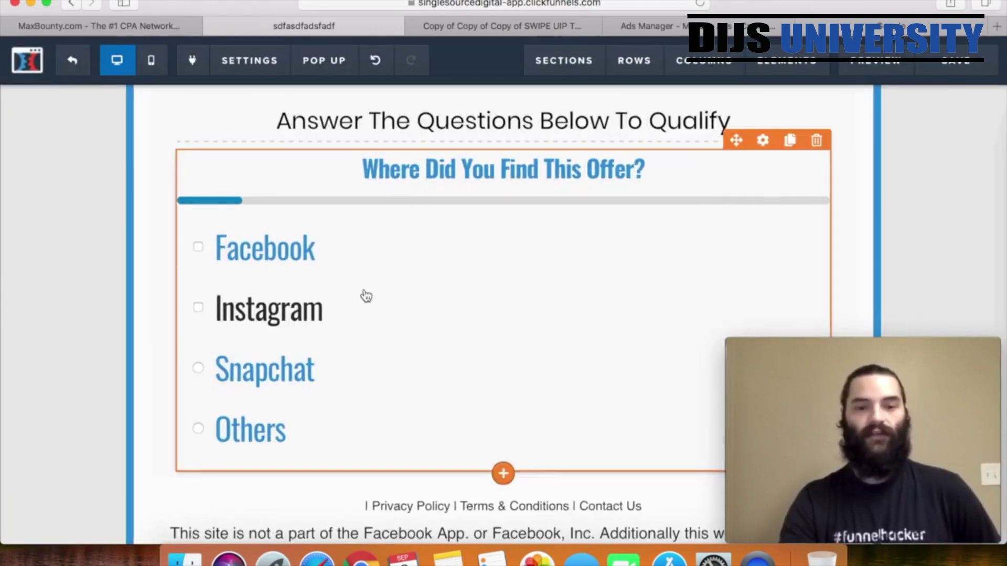
Open the survey's Default Outcome Action and uncover its custom redirect by moving the camera recording window aside
{"action": "left_click", "coordinate": [505, 173]}
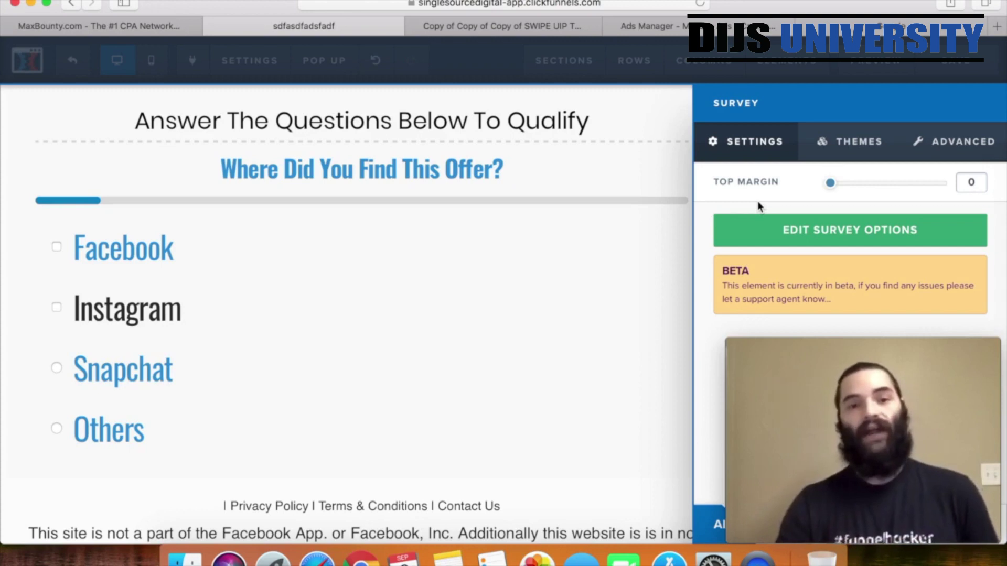
{"action": "left_click", "coordinate": [805, 231]}
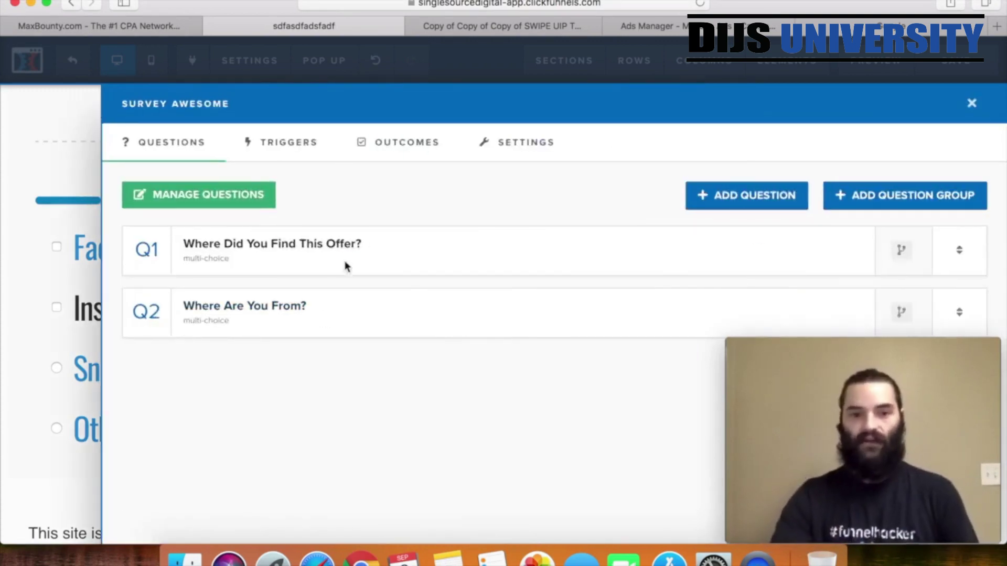
{"action": "left_click", "coordinate": [395, 160]}
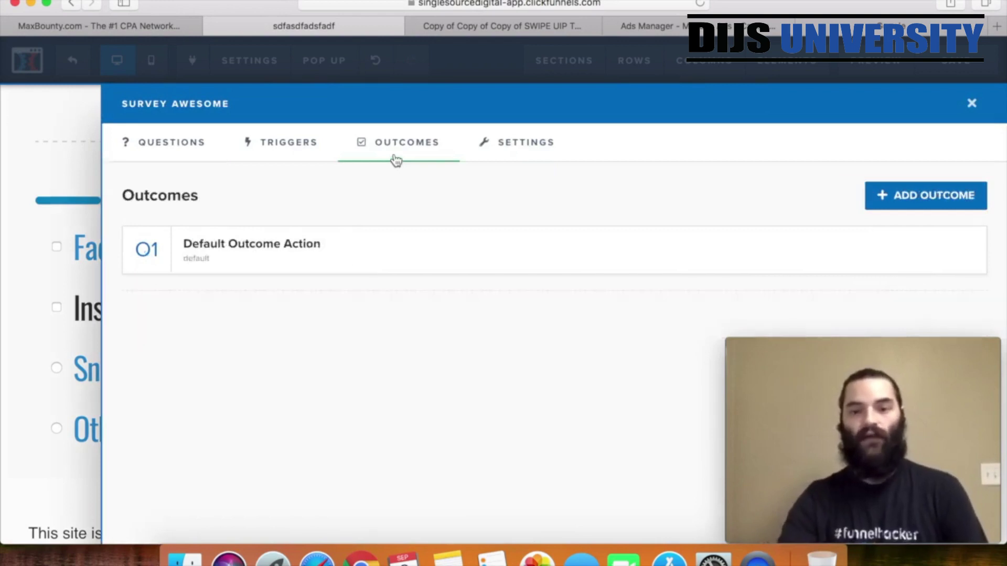
{"action": "left_click", "coordinate": [283, 252]}
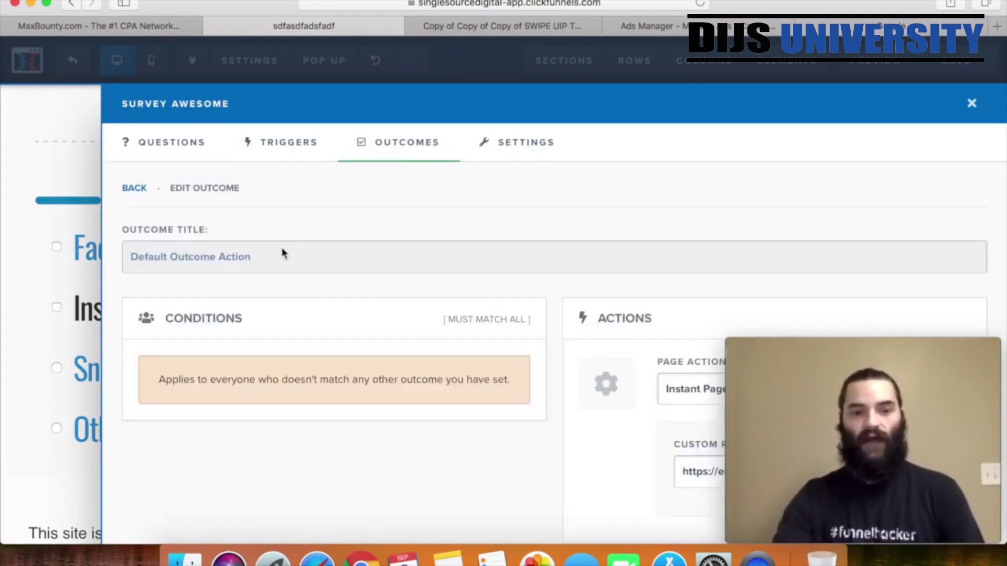
{"action": "mouse_move", "coordinate": [843, 339]}
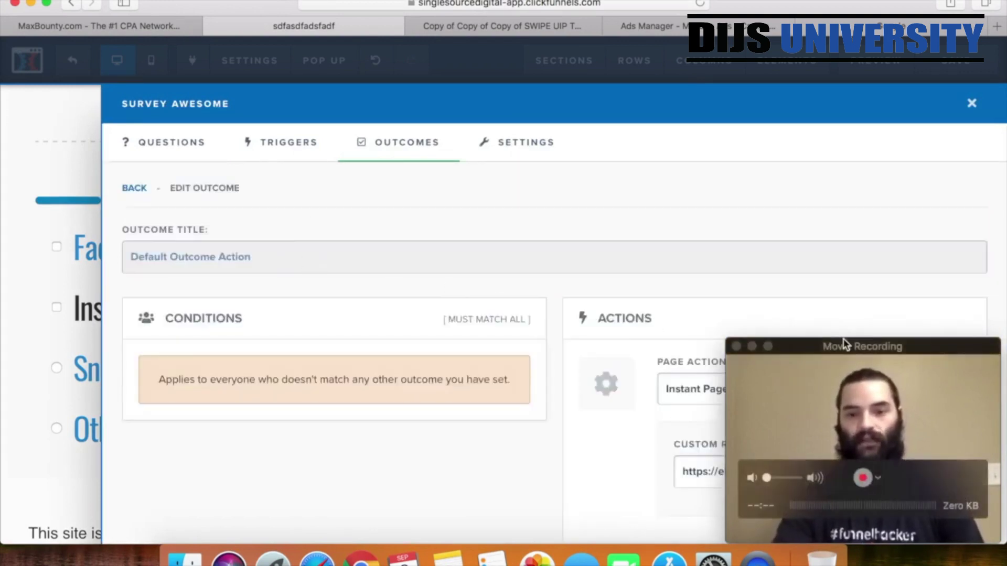
{"action": "left_click_drag", "start_coordinate": [843, 338], "coordinate": [381, 328]}
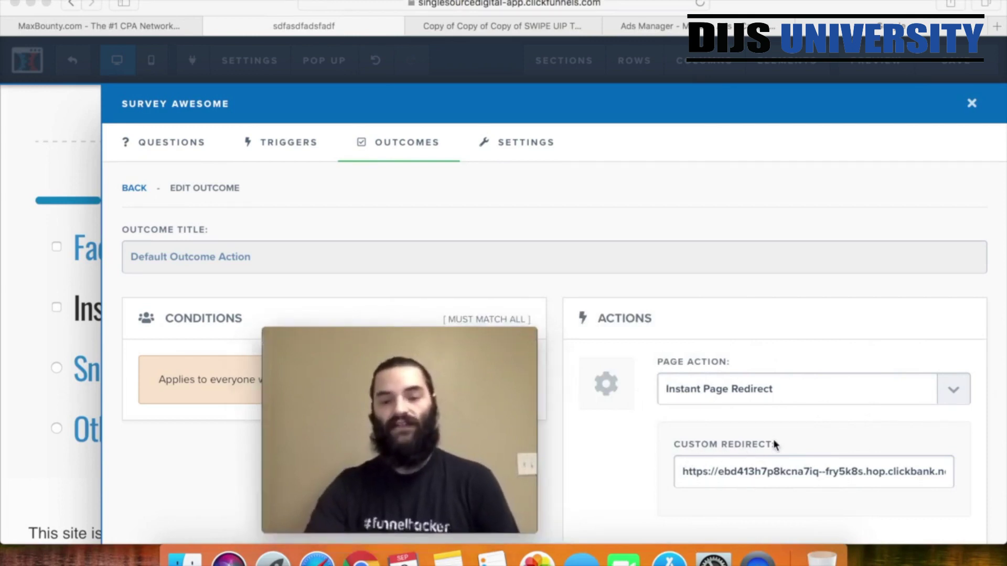
{"action": "left_click", "coordinate": [717, 465]}
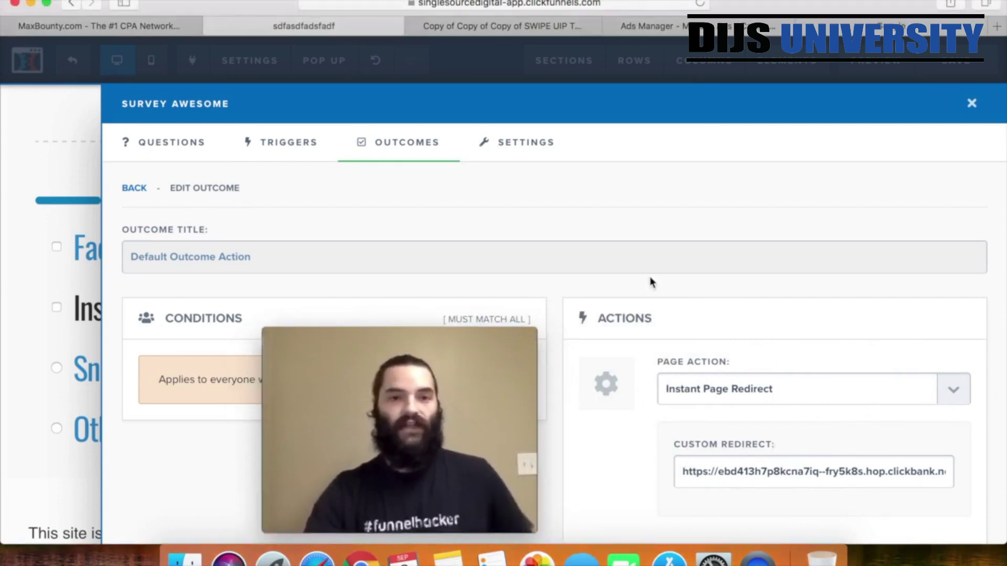
In the MaxBounty voucher campaign, build a tracking link for Social traffic with the Raw link creative and copy it
{"action": "left_click", "coordinate": [162, 27]}
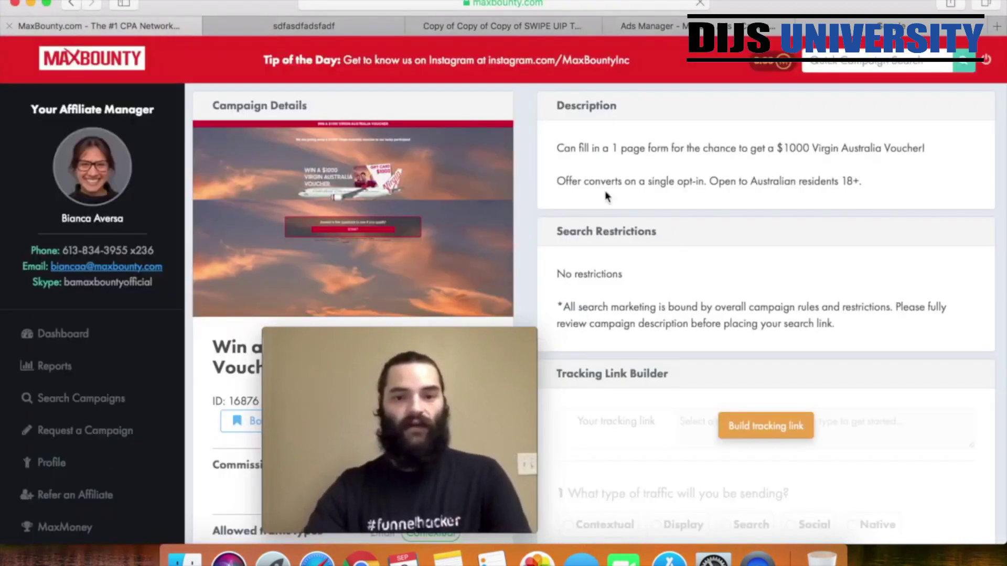
{"action": "scroll", "coordinate": [655, 221], "scroll_direction": "down", "scroll_amount": 4}
{"action": "left_click", "coordinate": [775, 328]}
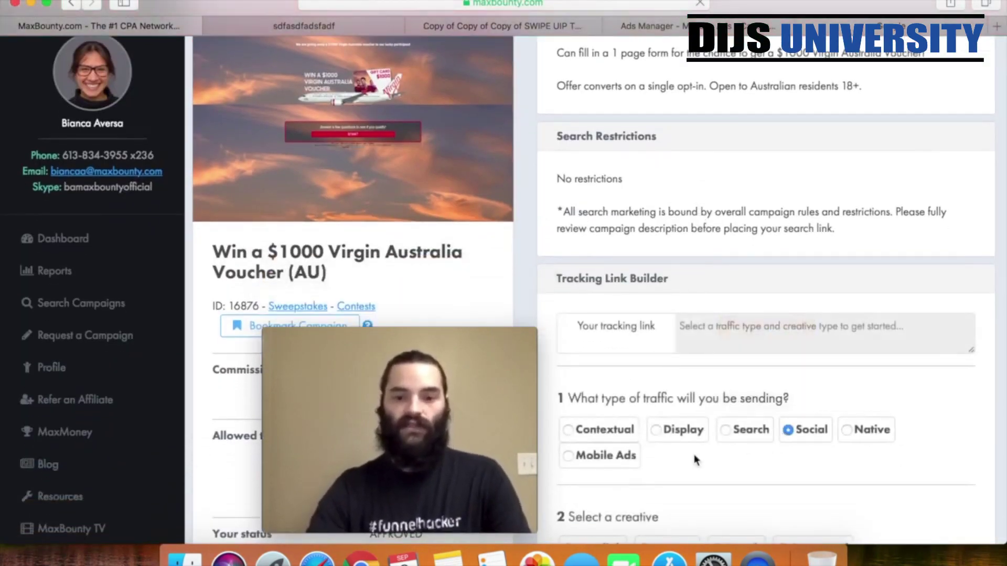
{"action": "scroll", "coordinate": [603, 461], "scroll_direction": "down", "scroll_amount": 5}
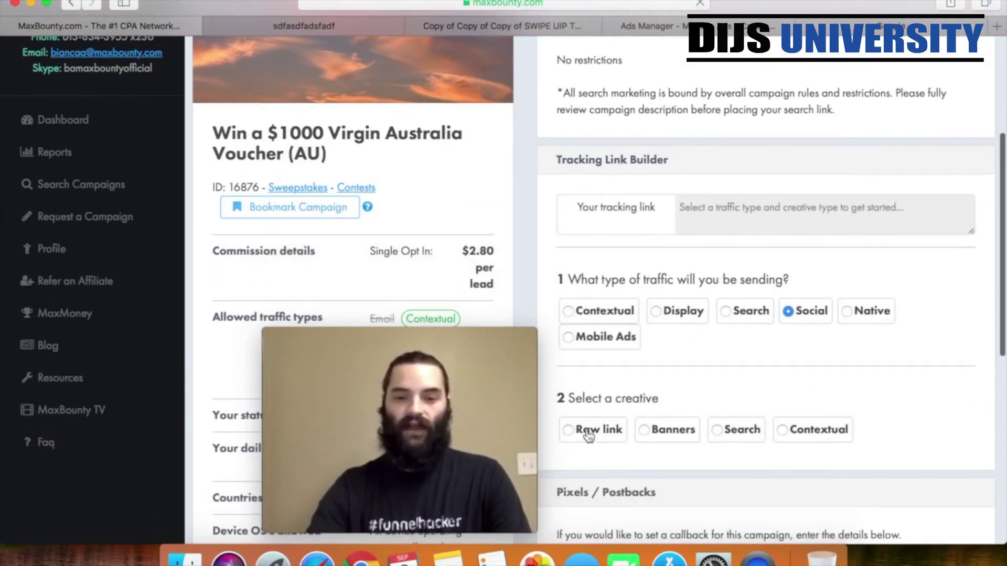
{"action": "left_click", "coordinate": [587, 434]}
{"action": "scroll", "coordinate": [588, 434], "scroll_direction": "down", "scroll_amount": 15}
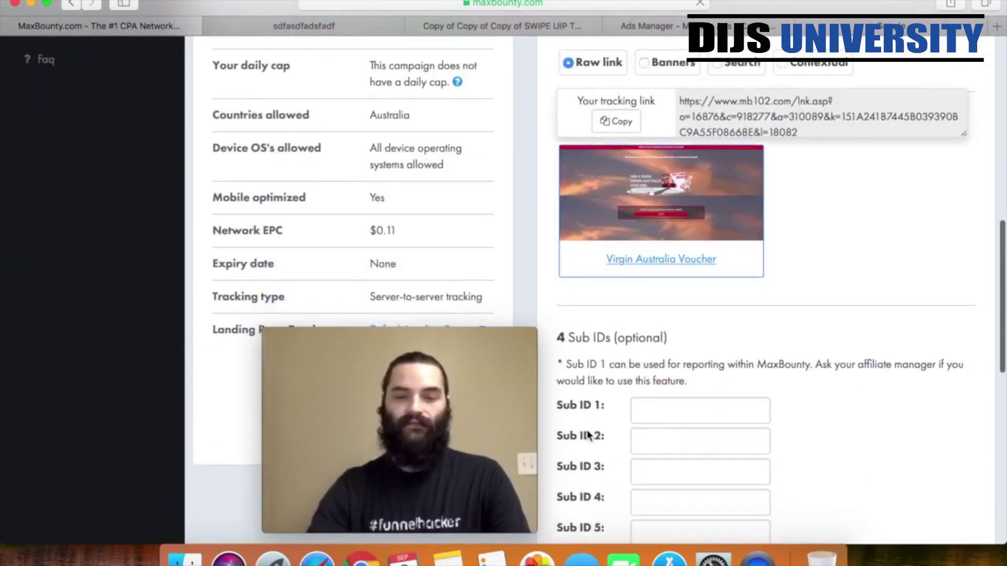
{"action": "scroll", "coordinate": [589, 434], "scroll_direction": "down", "scroll_amount": 2}
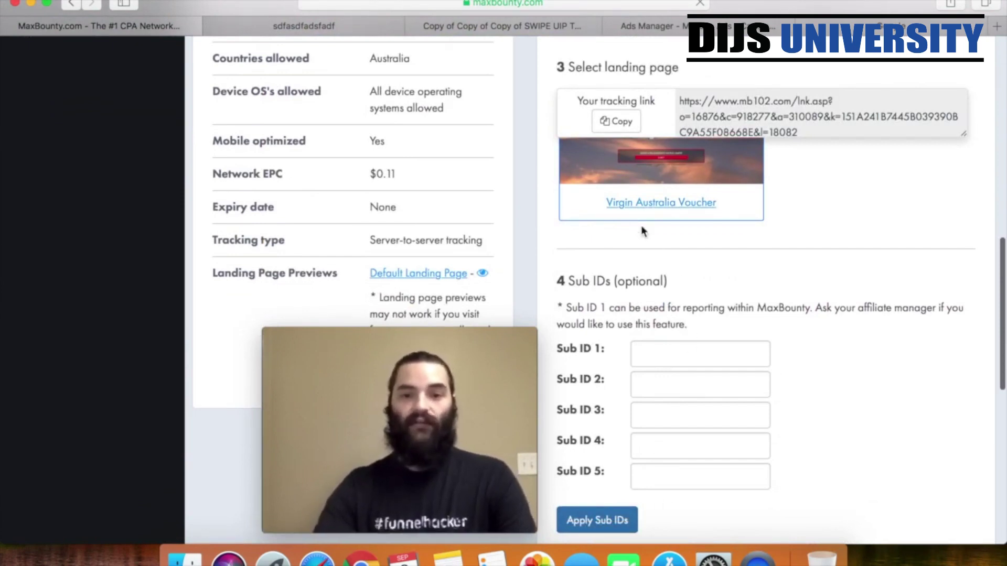
{"action": "left_click", "coordinate": [620, 126]}
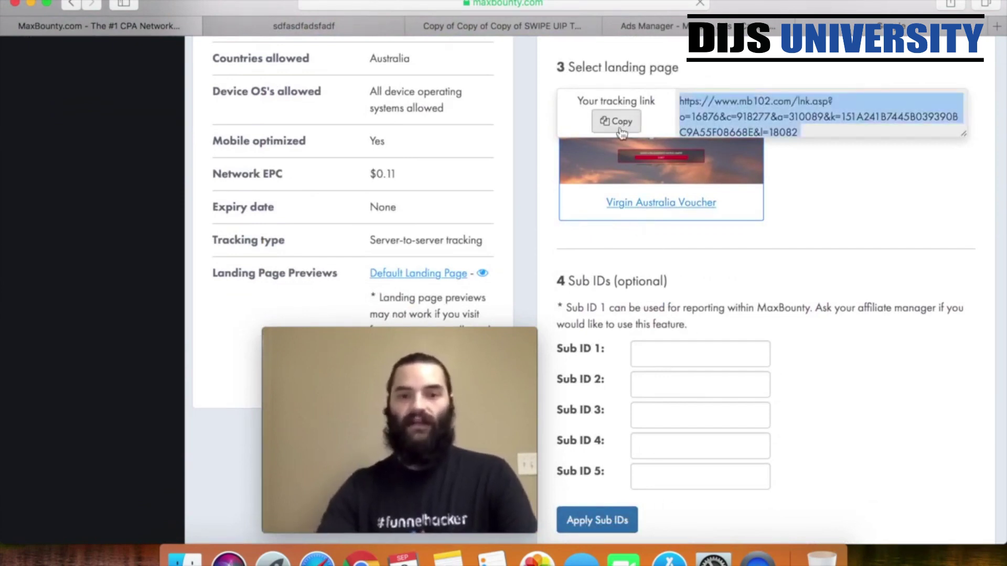
Back in ClickFunnels, replace the default outcome's custom redirect with the copied tracking link and close the survey options
{"action": "left_click", "coordinate": [326, 21]}
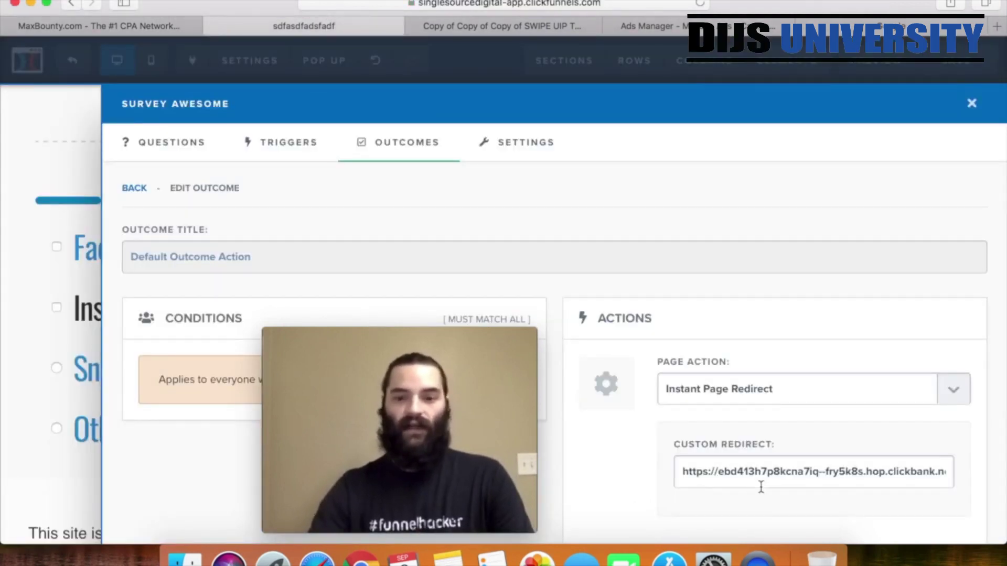
{"action": "triple_click", "coordinate": [761, 480]}
{"action": "key", "text": "super+v"}
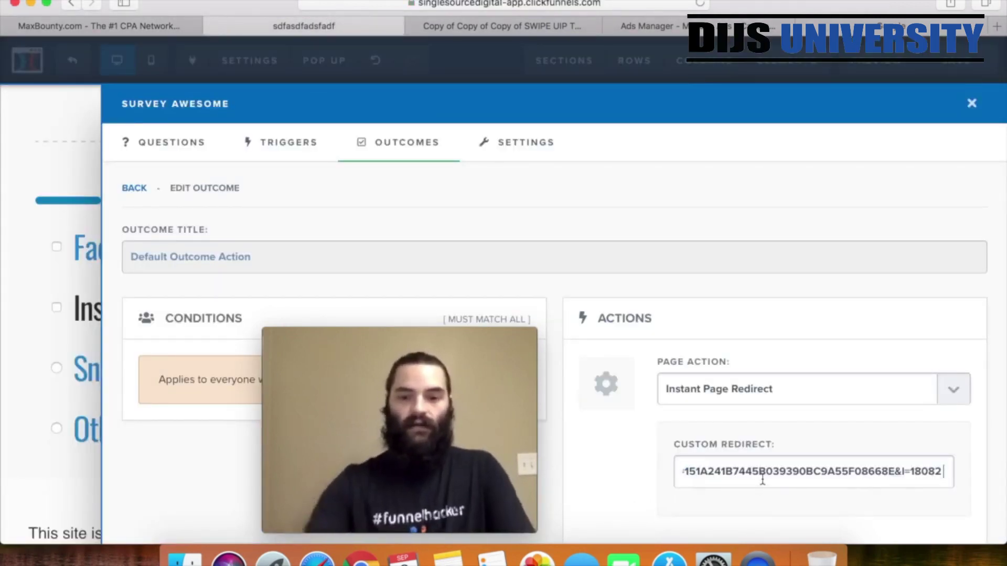
{"action": "left_click", "coordinate": [3, 282]}
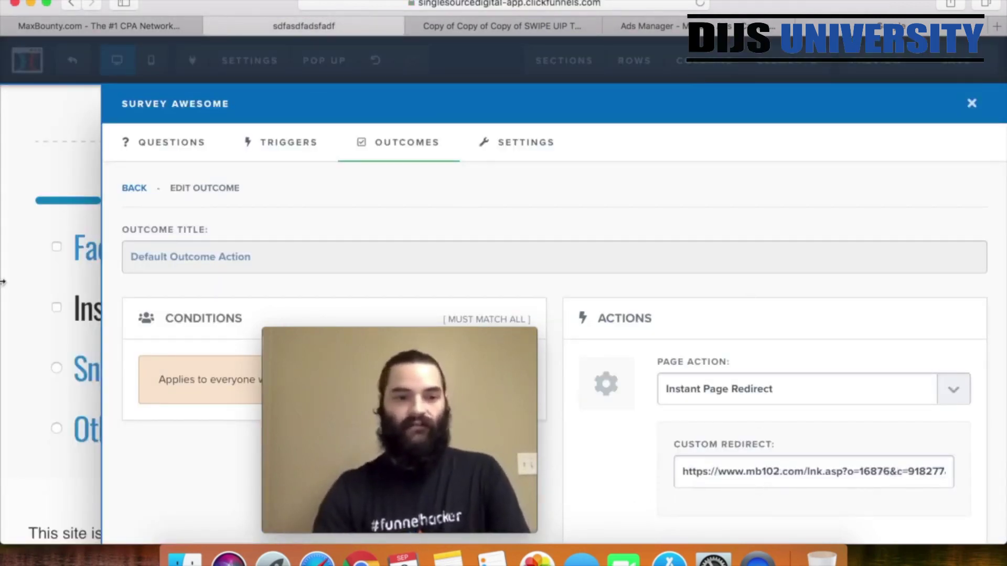
{"action": "left_click", "coordinate": [3, 282]}
{"action": "scroll", "coordinate": [562, 242], "scroll_direction": "up", "scroll_amount": 3}
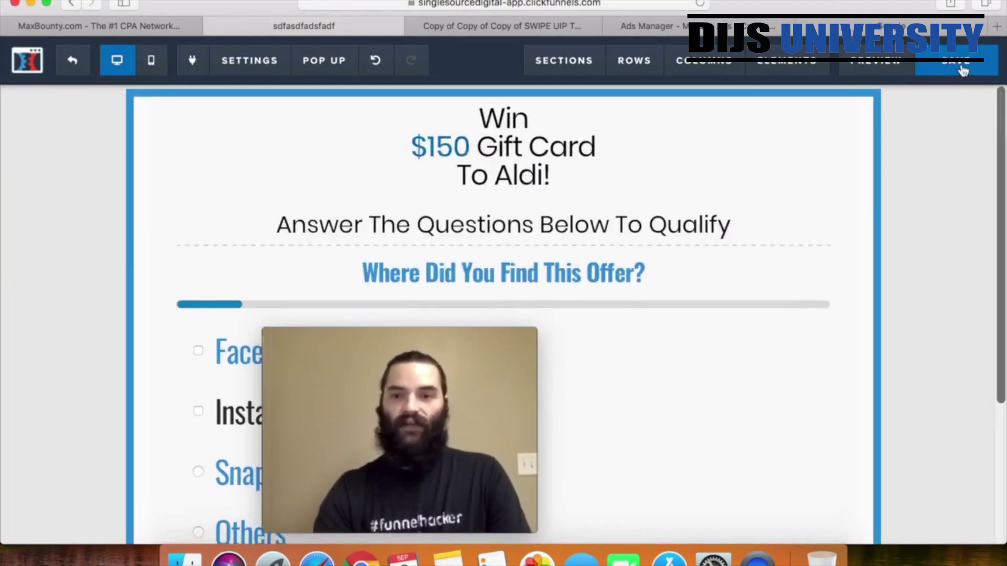
Save the survey page and move the camera recording window aside to uncover the answer options
{"action": "left_click", "coordinate": [962, 70]}
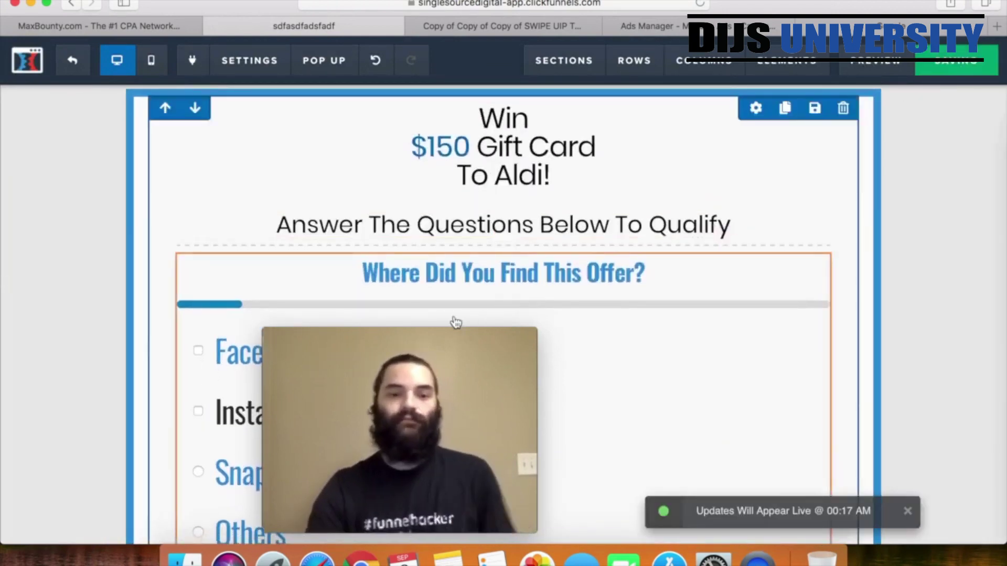
{"action": "mouse_move", "coordinate": [379, 330]}
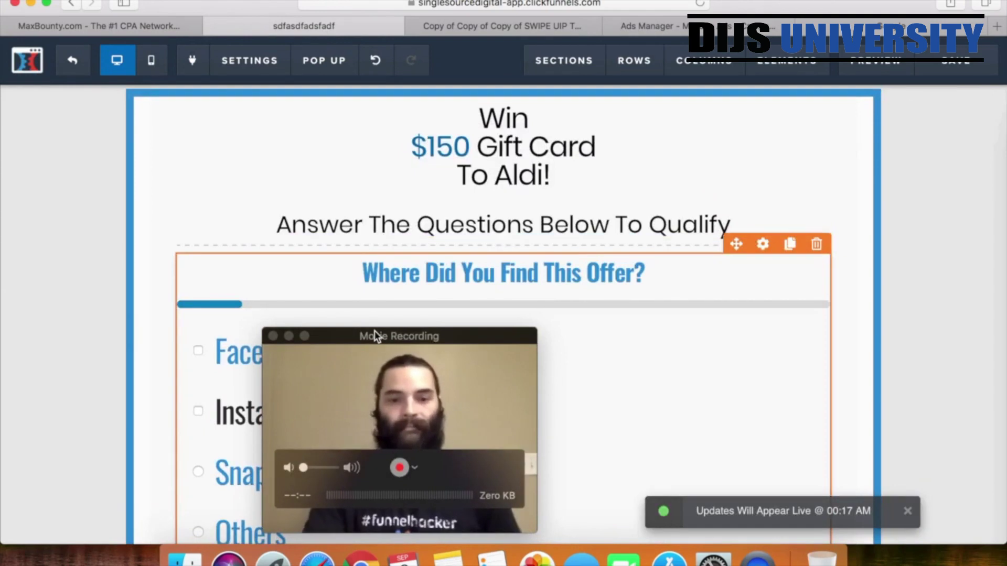
{"action": "left_click_drag", "start_coordinate": [375, 332], "coordinate": [810, 337]}
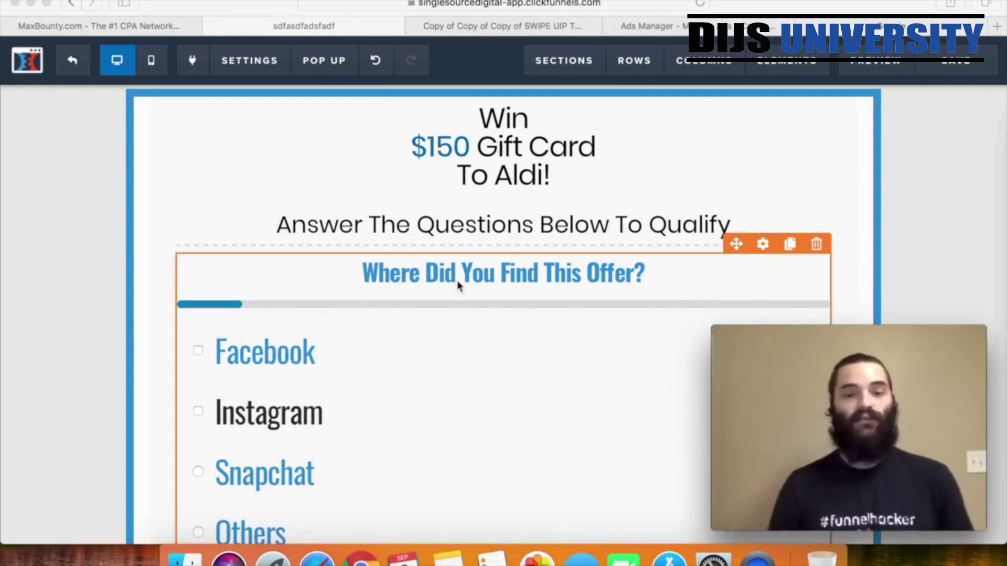
Change the second line of the page headline to "$1000 VIRGIN AUSTRALIA"
{"action": "double_click", "coordinate": [520, 167]}
{"action": "left_click", "coordinate": [484, 175]}
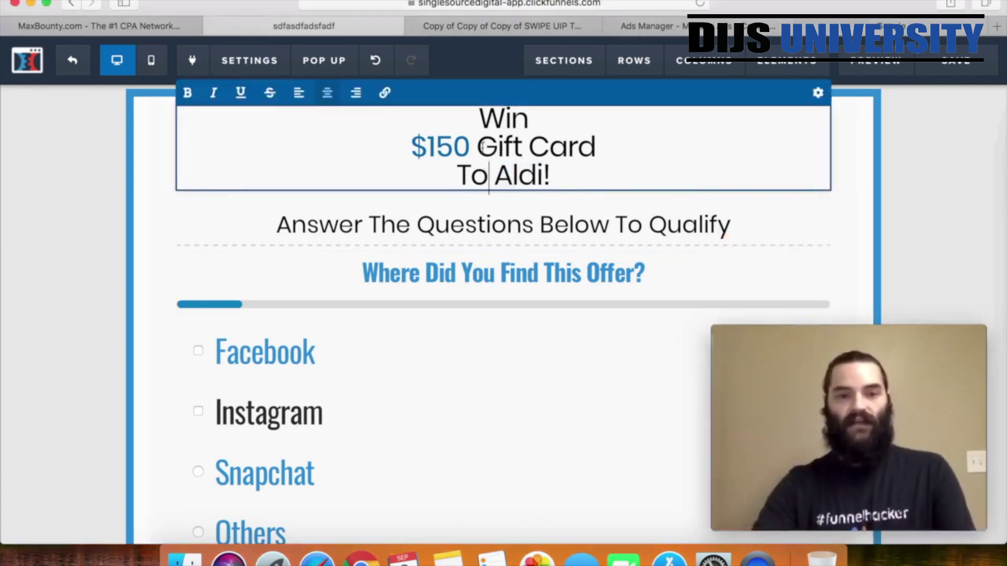
{"action": "key", "text": "BackSpace"}
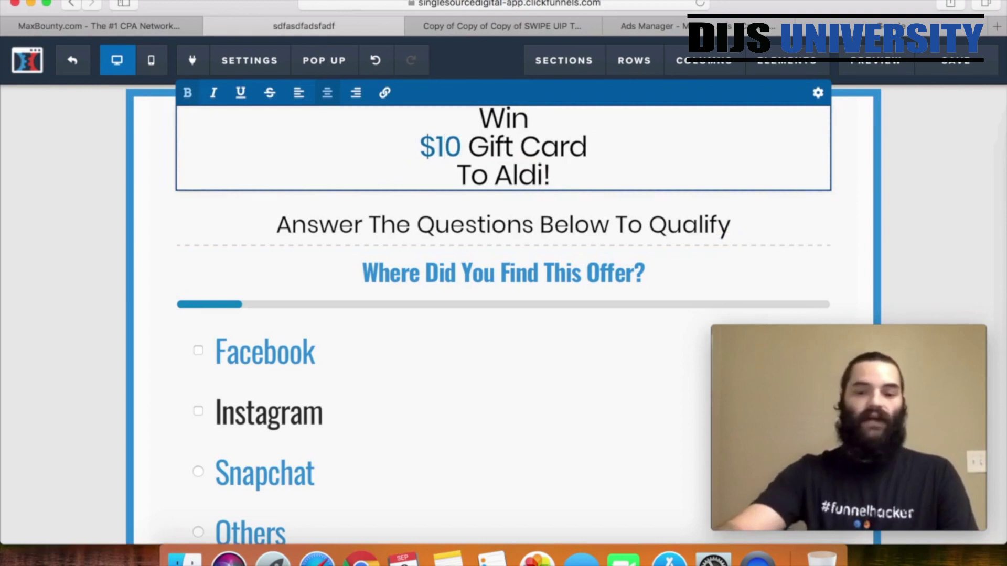
{"action": "type", "text": "00"}
{"action": "left_click_drag", "start_coordinate": [492, 144], "coordinate": [599, 140]}
{"action": "type", "text": "VI"}
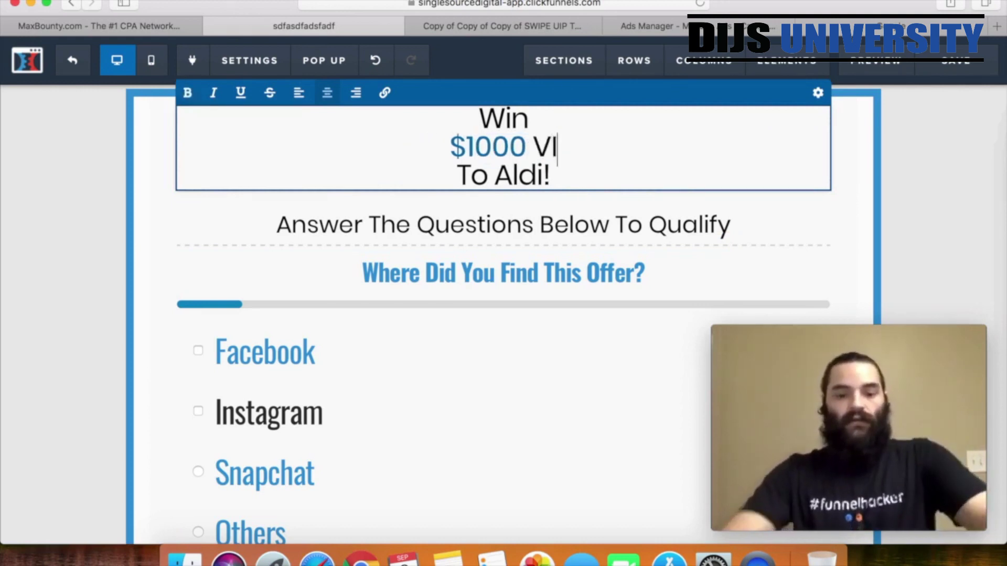
{"action": "type", "text": "RGIN AUSTRALIA"}
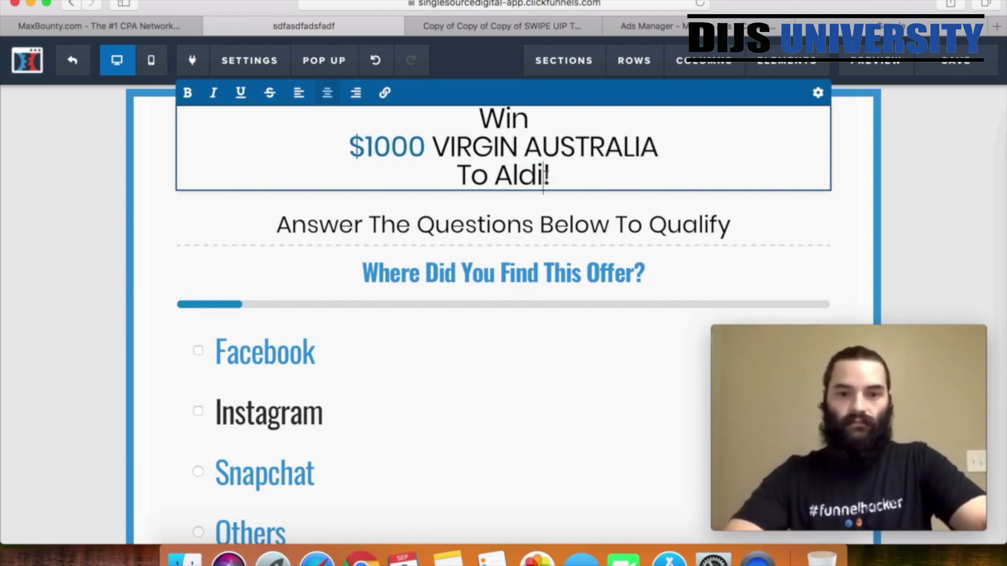
Replace the headline's last line with "FLIGHT VOUCHER!" and make its first line read "Win A"
{"action": "left_click_drag", "start_coordinate": [543, 178], "coordinate": [462, 176]}
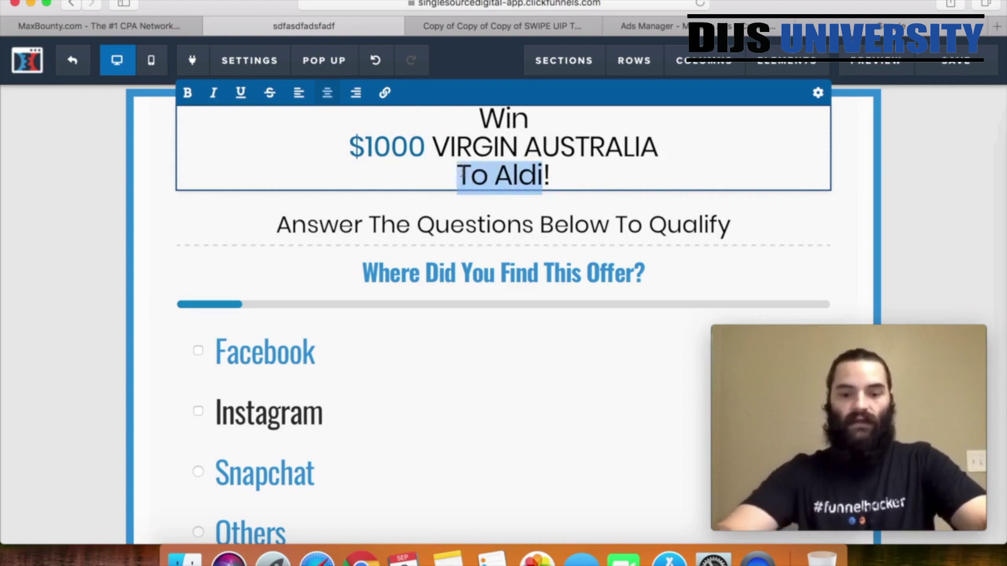
{"action": "type", "text": "FLIGHT VOU"}
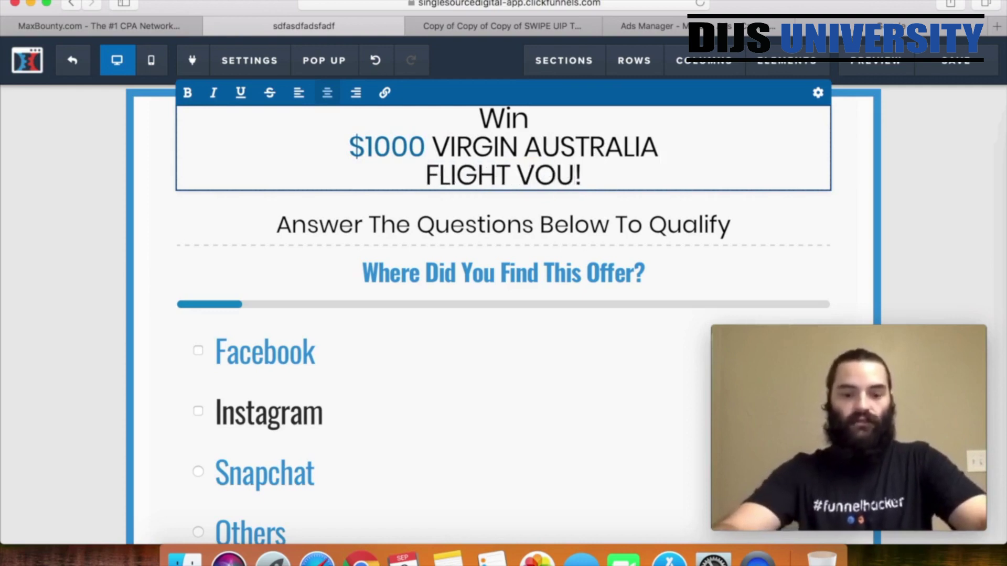
{"action": "type", "text": "CHER"}
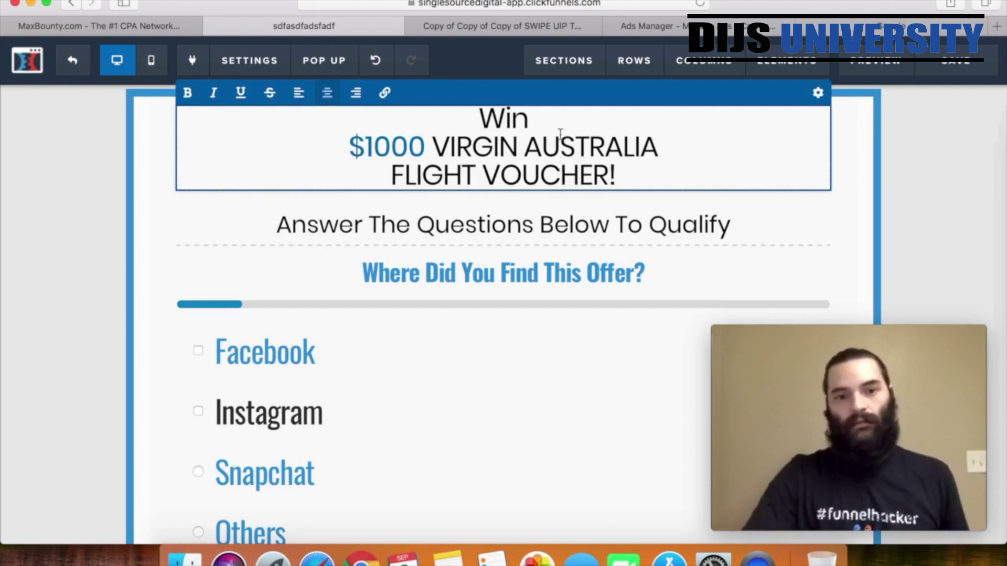
{"action": "type", "text": " A"}
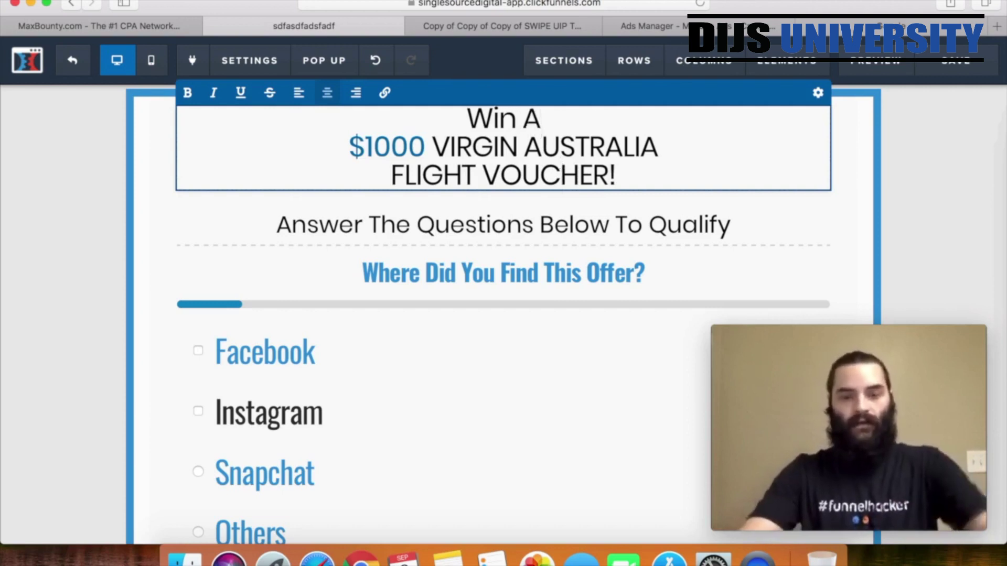
Apply bold to the whole "$1000 VIRGIN AUSTRALIA" line so it takes the accent style, and finish editing the headline
{"action": "left_click_drag", "start_coordinate": [346, 143], "coordinate": [658, 149]}
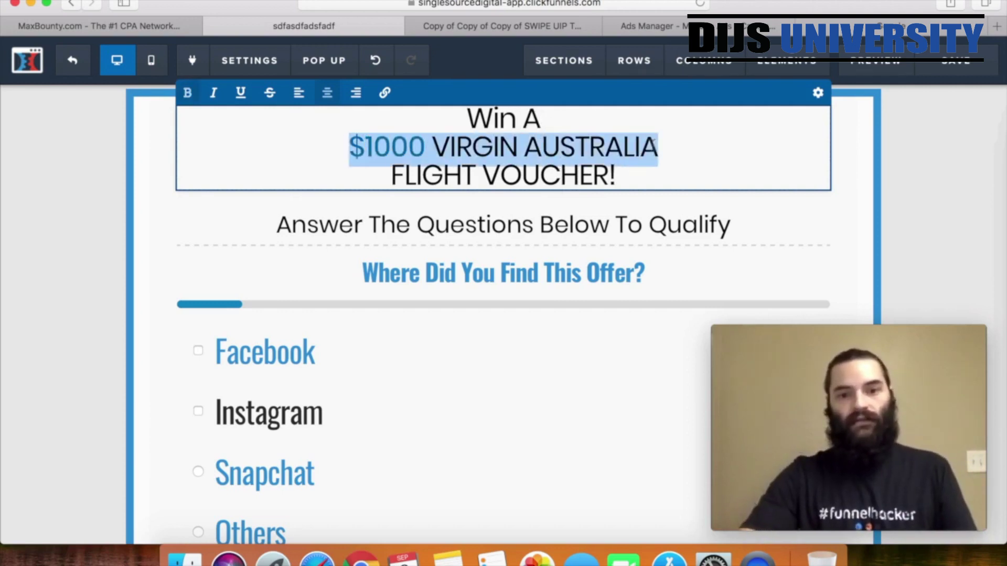
{"action": "left_click", "coordinate": [192, 92]}
{"action": "left_click", "coordinate": [244, 151]}
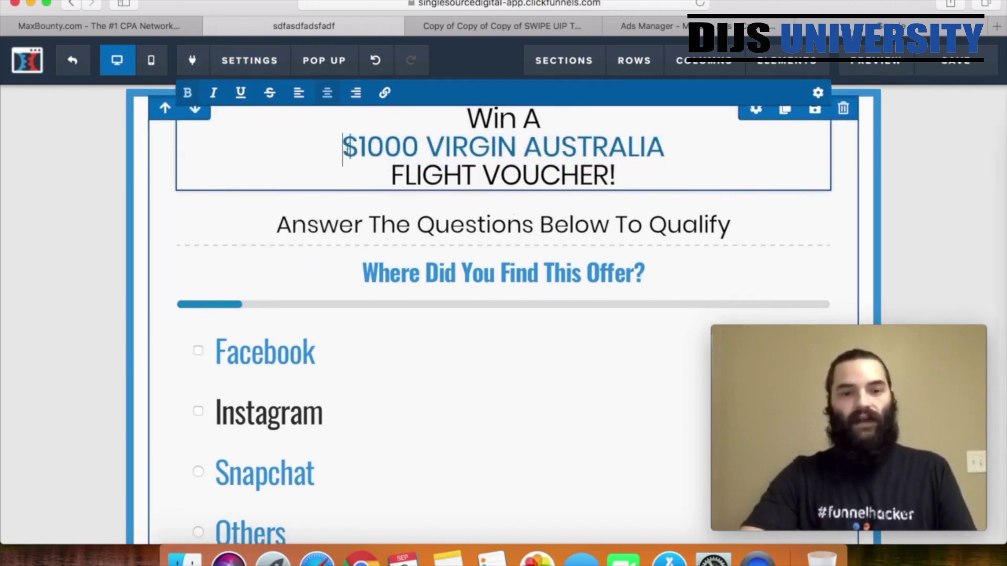
{"action": "left_click", "coordinate": [896, 162]}
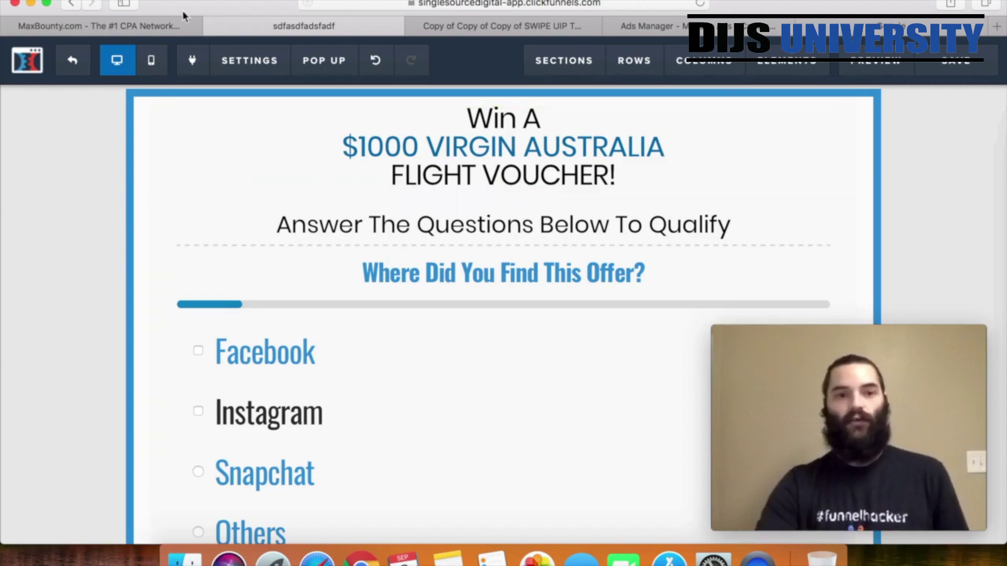
Check the voucher campaign's landing page preview in MaxBounty and return to the ClickFunnels editor
{"action": "left_click", "coordinate": [159, 22]}
{"action": "scroll", "coordinate": [425, 187], "scroll_direction": "up", "scroll_amount": 10}
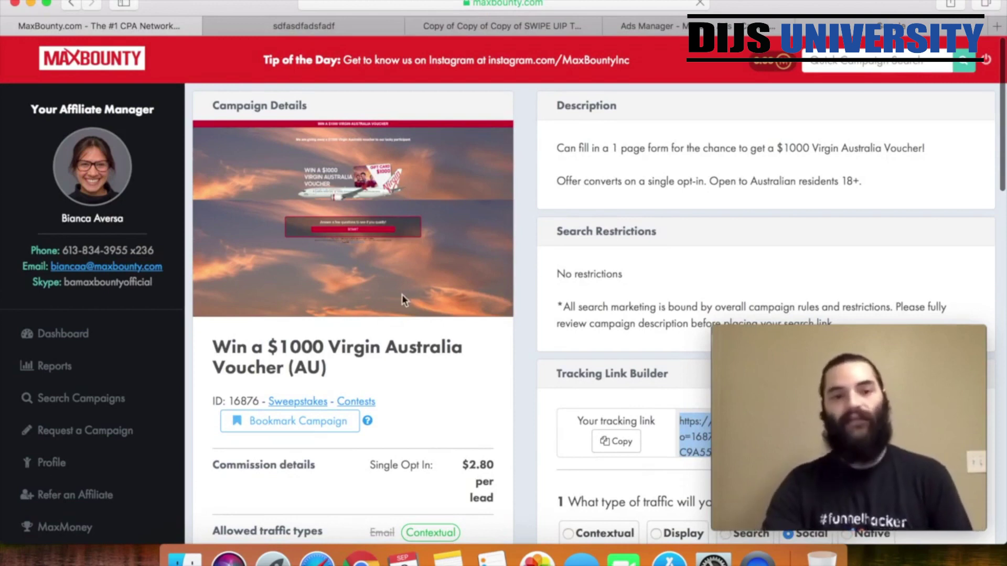
{"action": "left_click", "coordinate": [341, 24]}
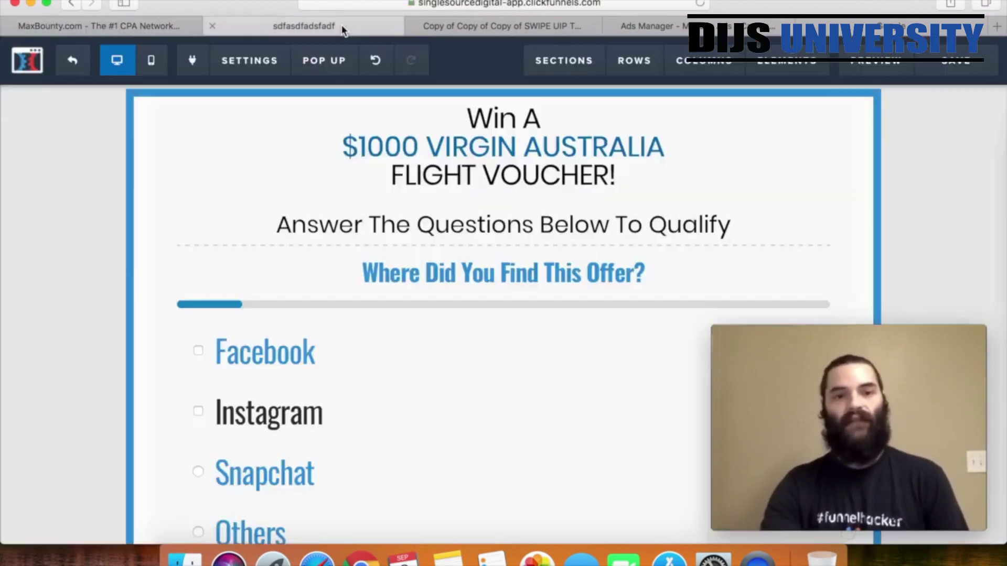
Set the page background image to the red polygon design from the Gradient / Simple Color backgrounds and check the page
{"action": "left_click", "coordinate": [246, 62]}
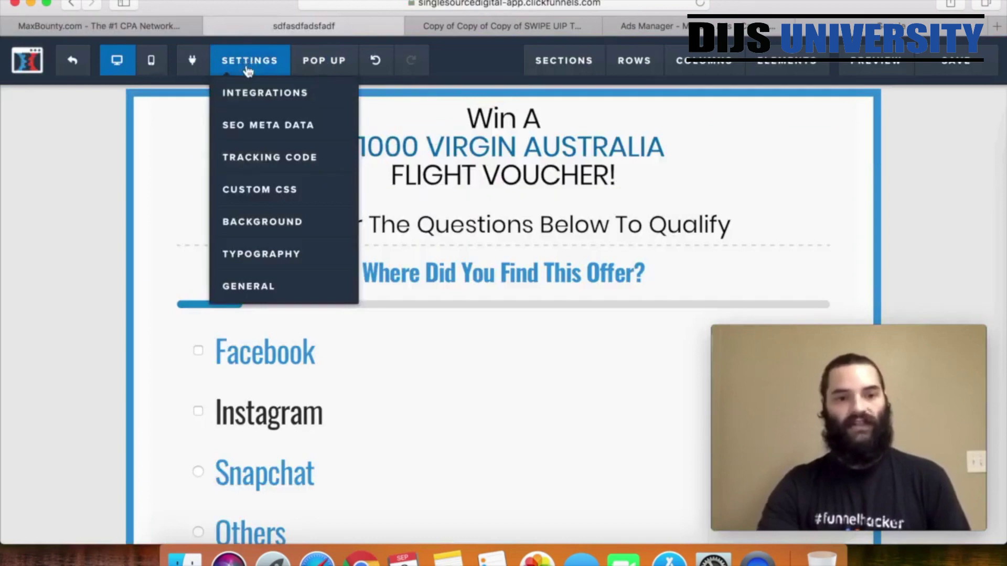
{"action": "left_click", "coordinate": [257, 222]}
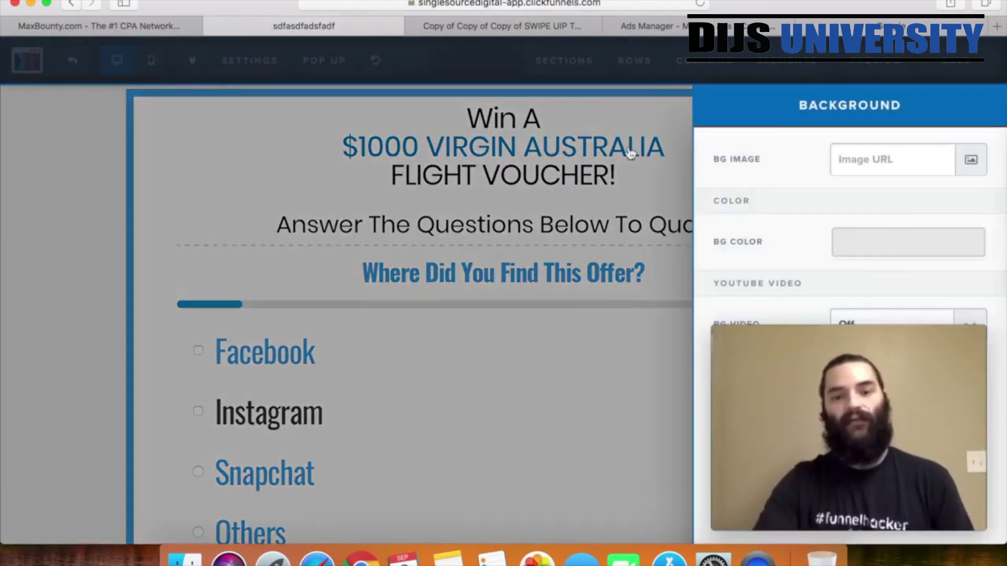
{"action": "left_click", "coordinate": [900, 256]}
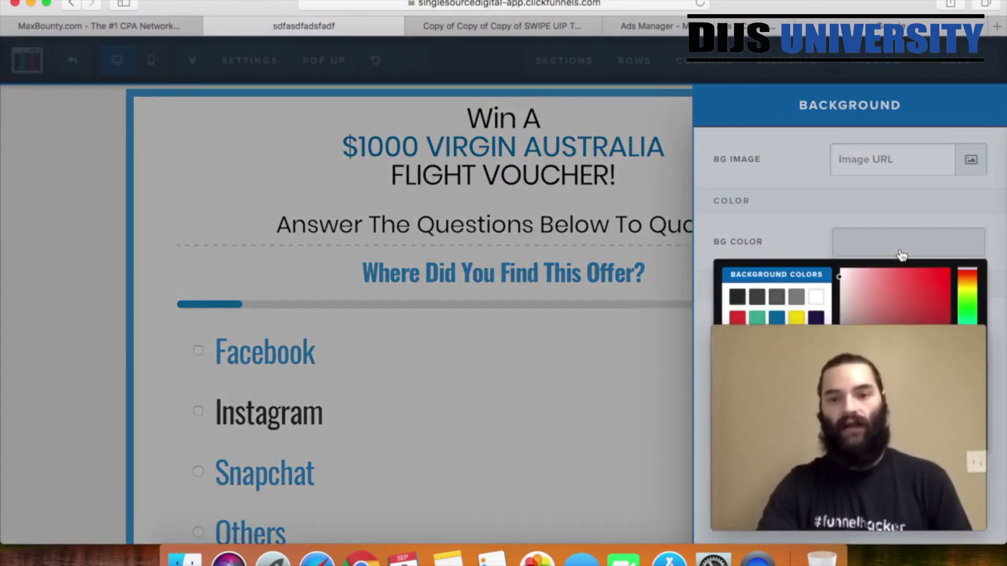
{"action": "left_click", "coordinate": [825, 203]}
{"action": "left_click", "coordinate": [972, 162]}
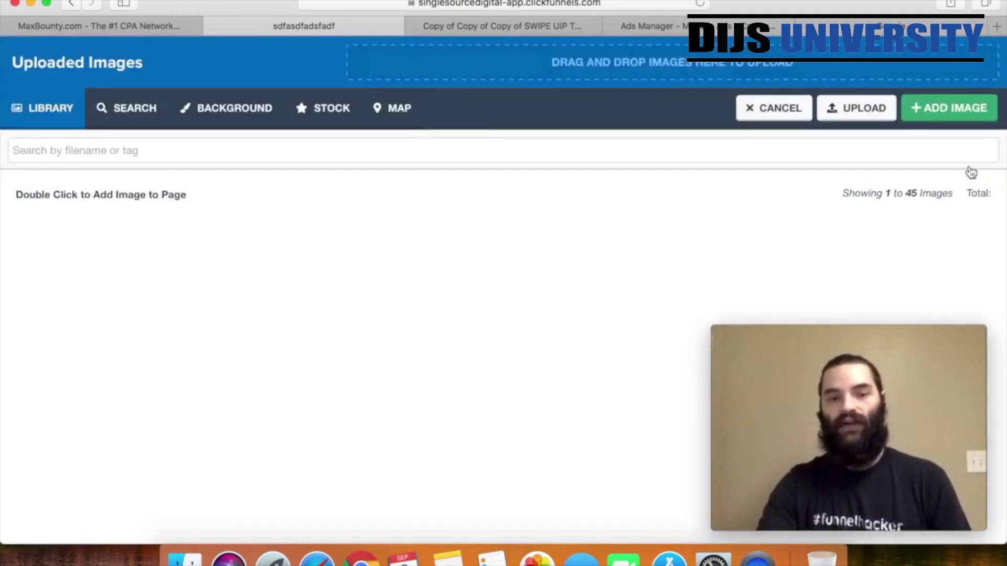
{"action": "left_click", "coordinate": [249, 126]}
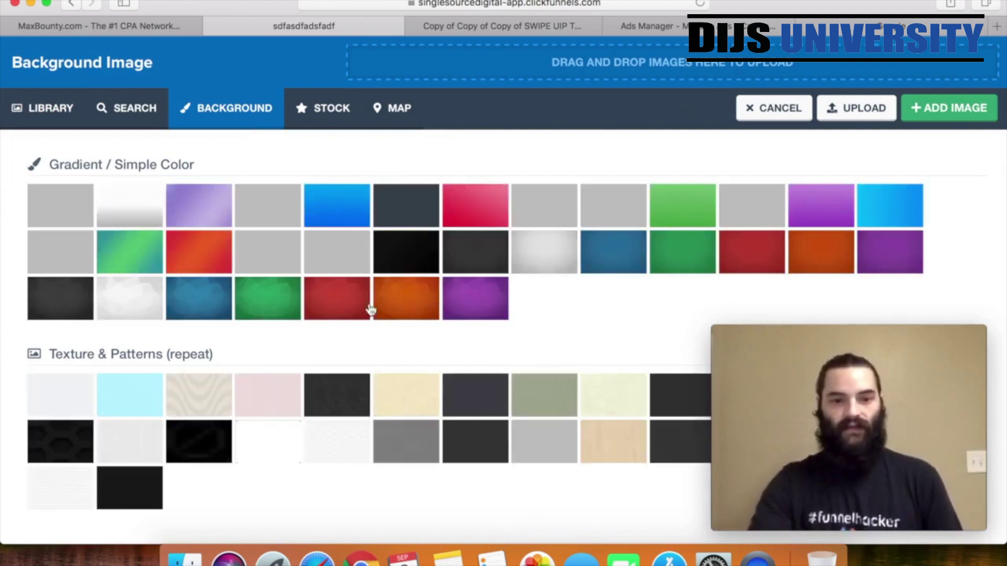
{"action": "left_click", "coordinate": [342, 303]}
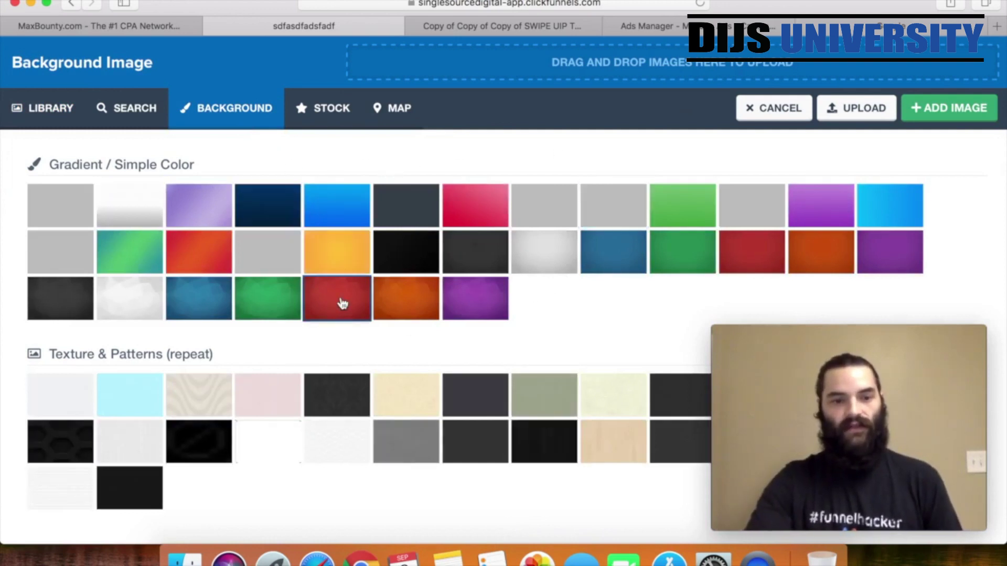
{"action": "left_click", "coordinate": [952, 109]}
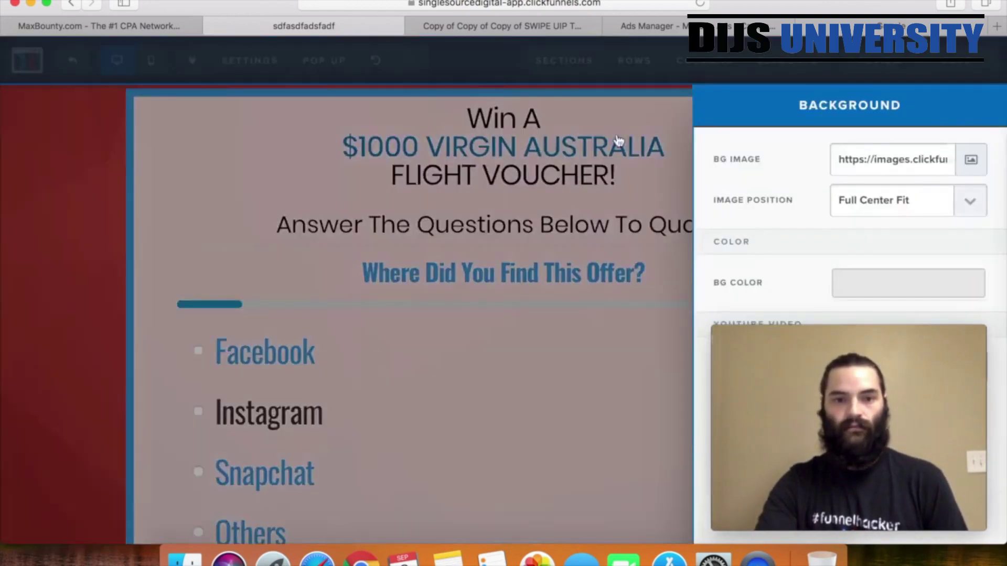
{"action": "left_click", "coordinate": [60, 282]}
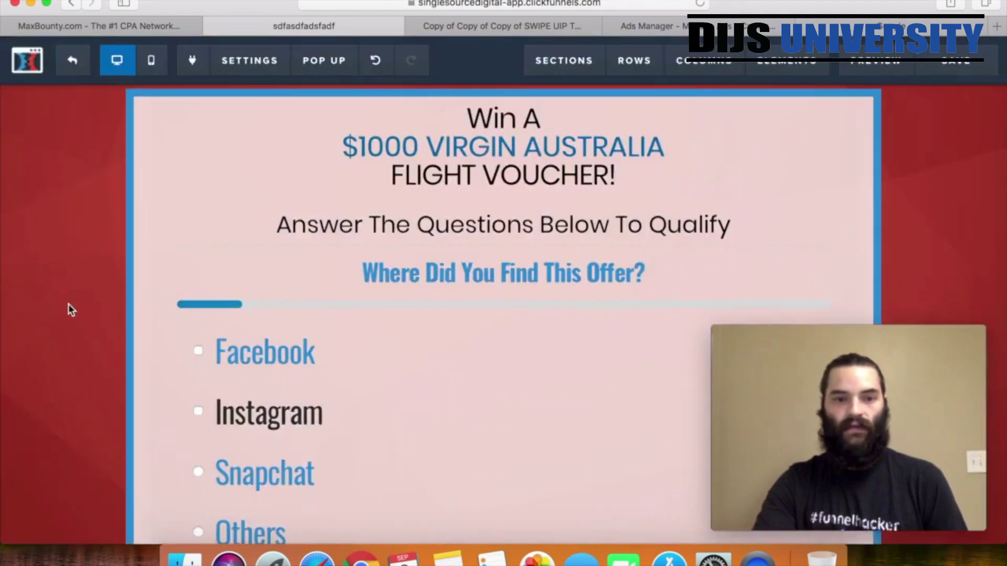
{"action": "scroll", "coordinate": [68, 303], "scroll_direction": "down", "scroll_amount": 5}
{"action": "scroll", "coordinate": [68, 303], "scroll_direction": "up", "scroll_amount": 5}
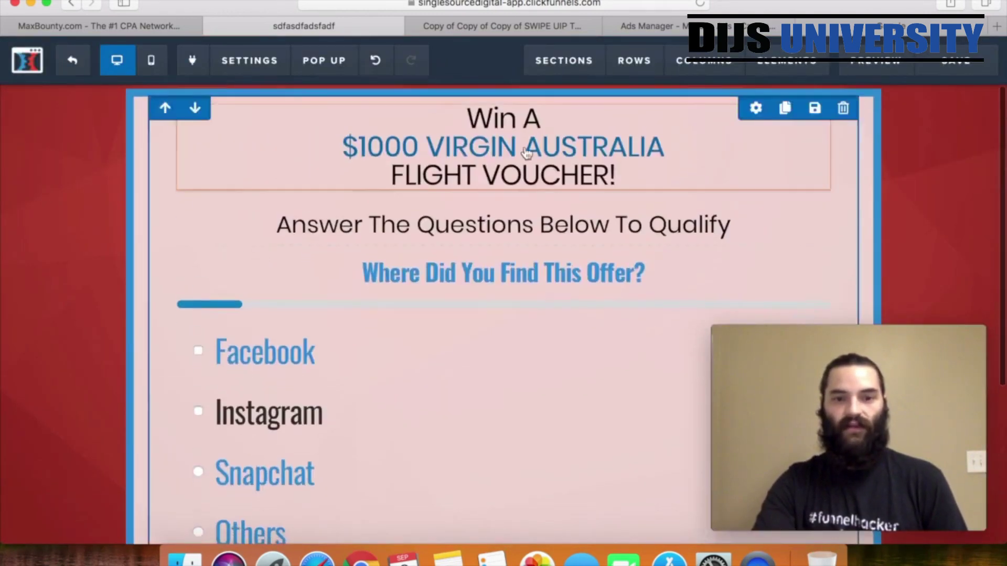
Add an Image element to the page and place it above the "Win A $1000 VIRGIN AUSTRALIA" headline
{"action": "mouse_move", "coordinate": [810, 63]}
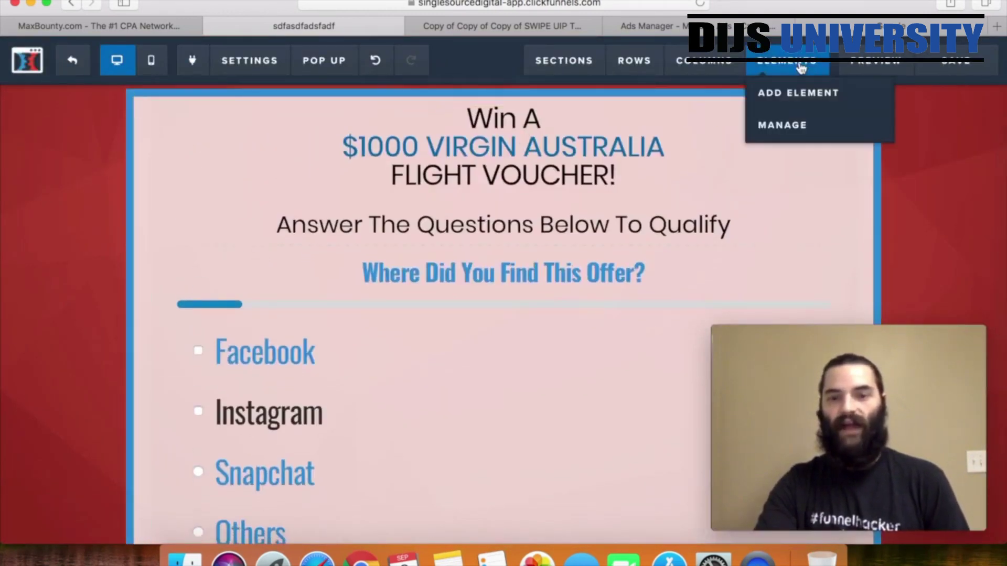
{"action": "left_click", "coordinate": [798, 94]}
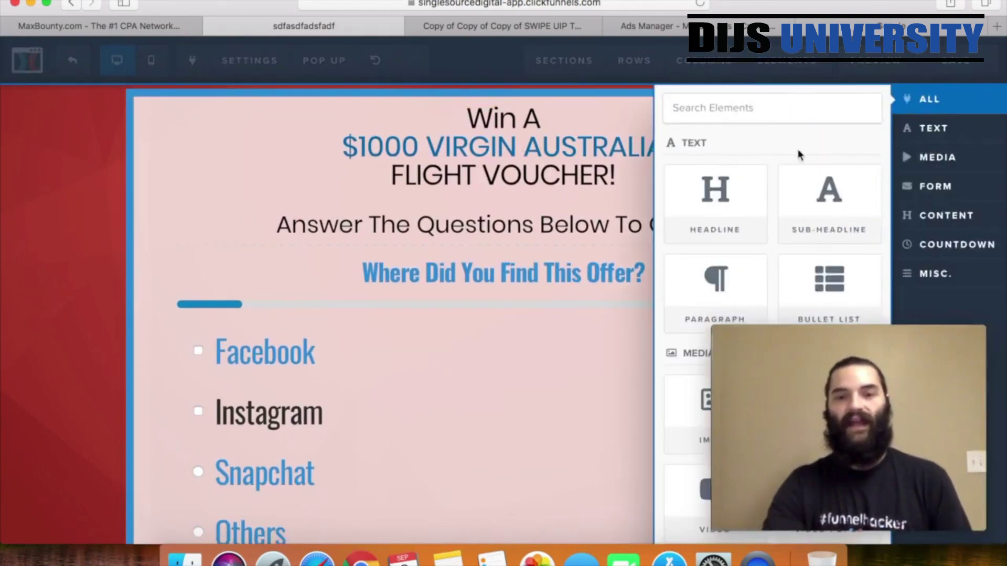
{"action": "scroll", "coordinate": [750, 220], "scroll_direction": "down", "scroll_amount": 5}
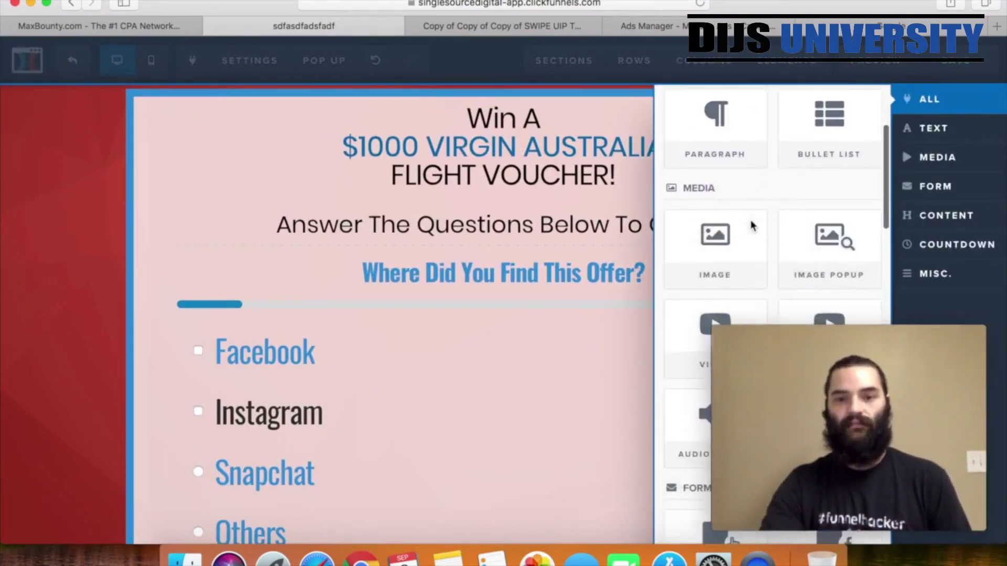
{"action": "left_click_drag", "start_coordinate": [647, 224], "coordinate": [493, 180]}
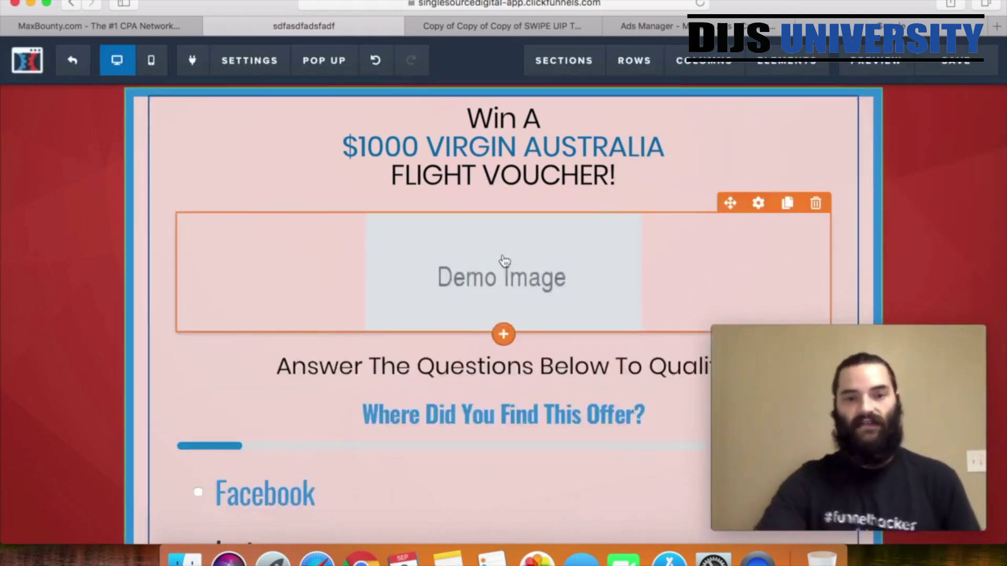
{"action": "left_click_drag", "start_coordinate": [503, 261], "coordinate": [487, 130]}
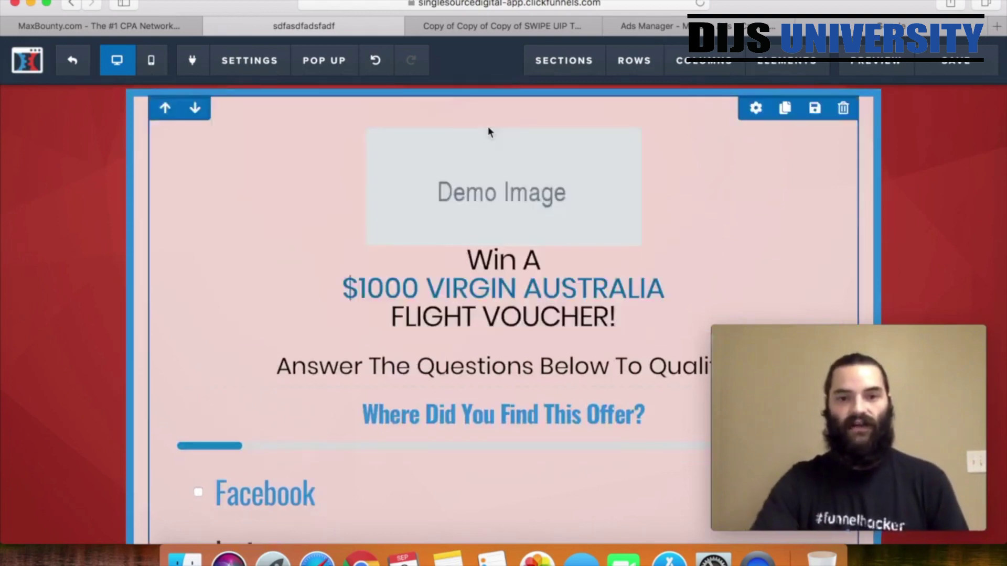
Open the image library for the demo image above the headline and look through its three pages for a Virgin Australia logo
{"action": "left_click", "coordinate": [491, 157]}
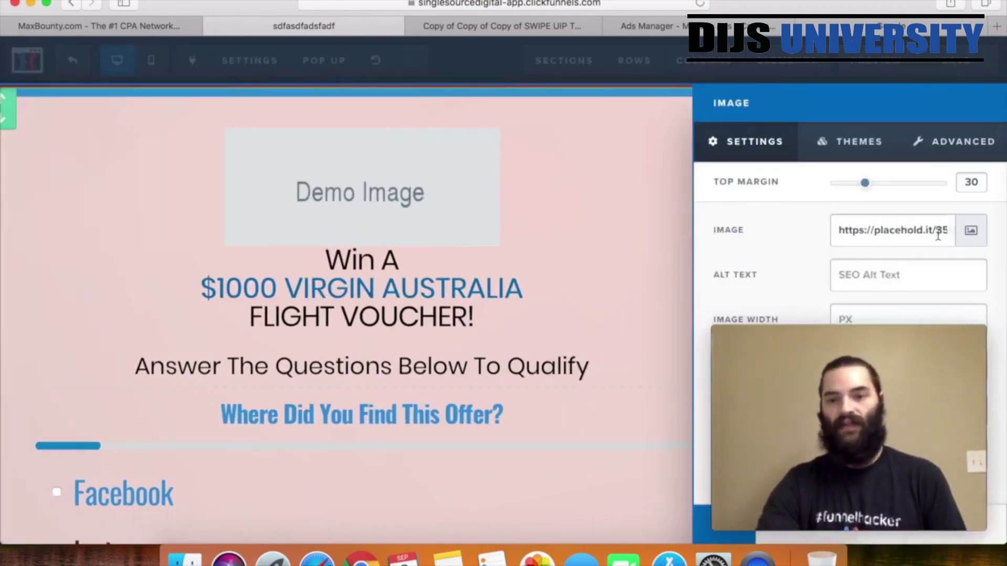
{"action": "left_click", "coordinate": [971, 244]}
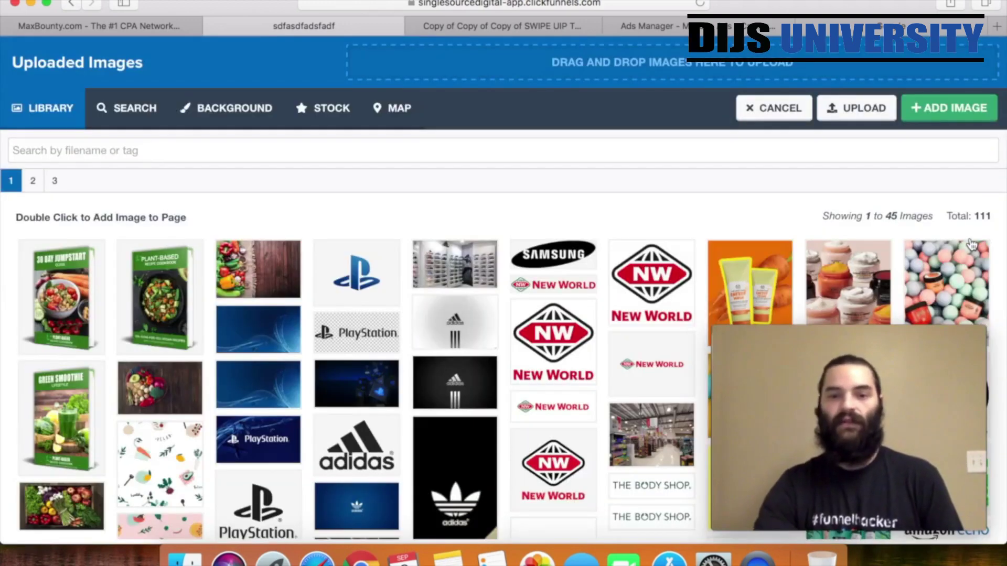
{"action": "scroll", "coordinate": [587, 265], "scroll_direction": "down", "scroll_amount": 4}
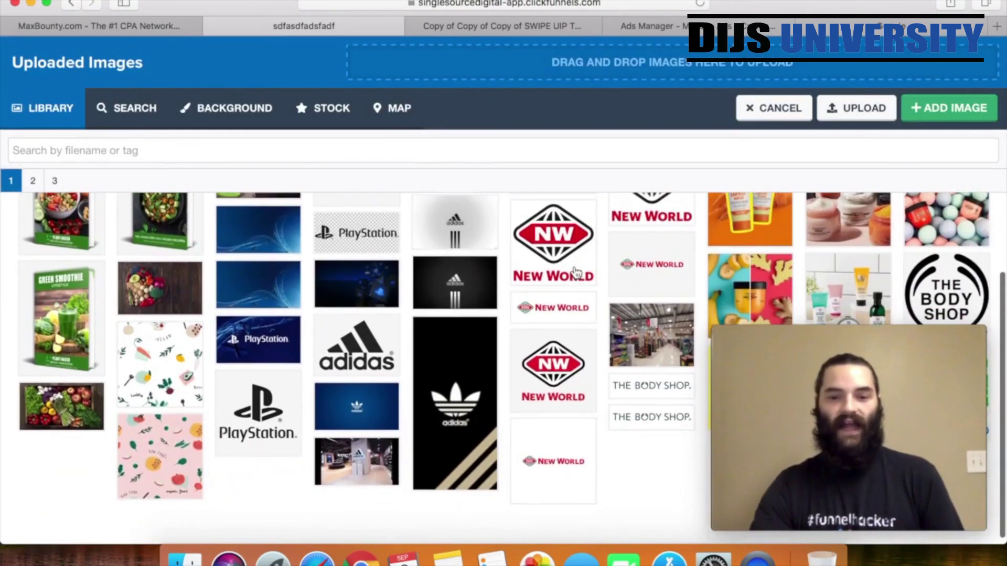
{"action": "left_click", "coordinate": [34, 183]}
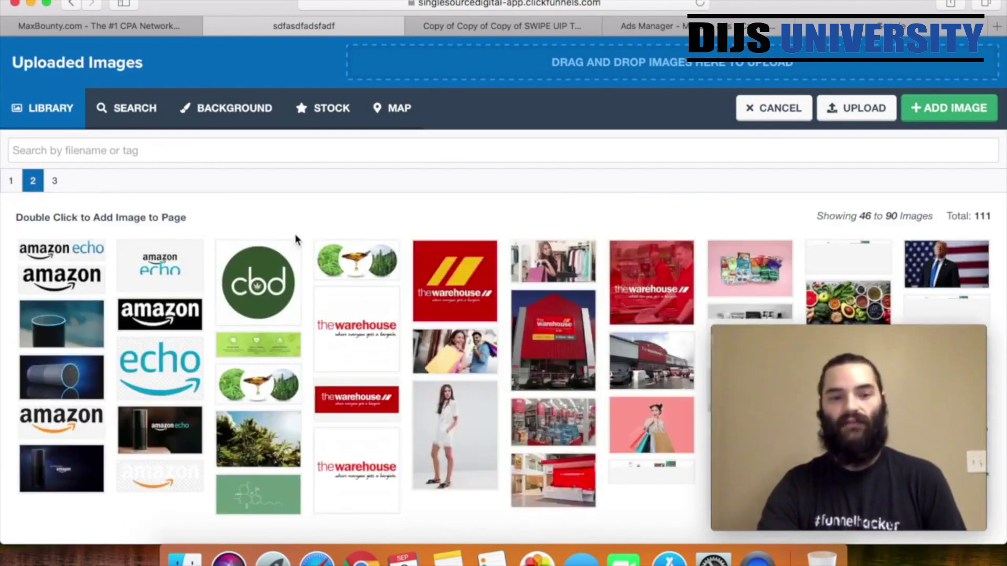
{"action": "left_click", "coordinate": [545, 275]}
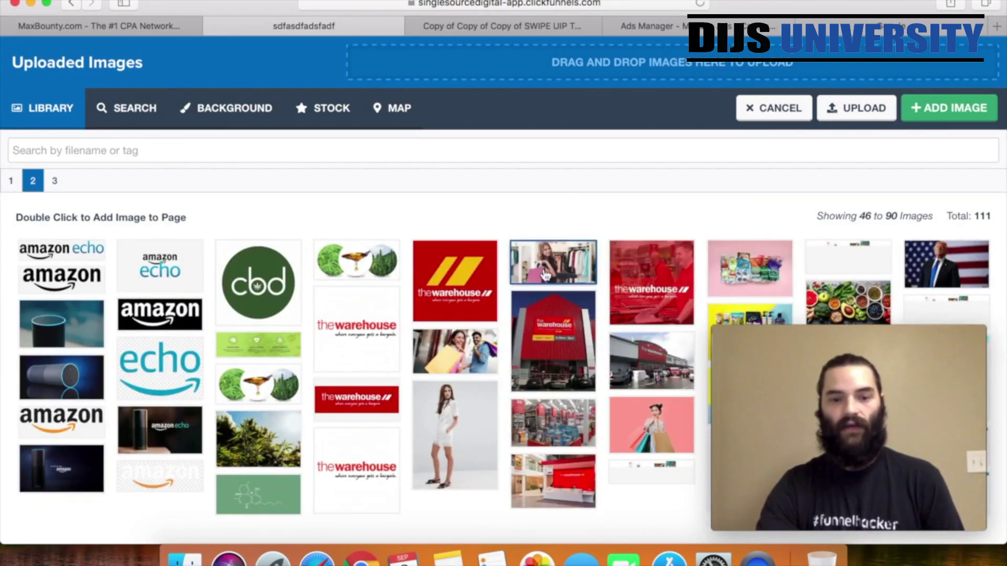
{"action": "left_click", "coordinate": [55, 181]}
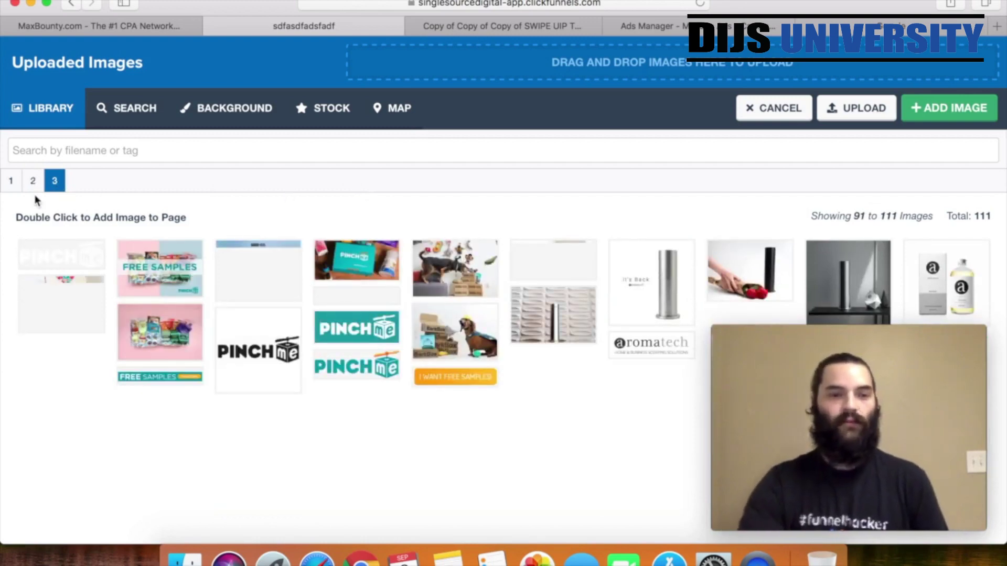
{"action": "left_click", "coordinate": [10, 181]}
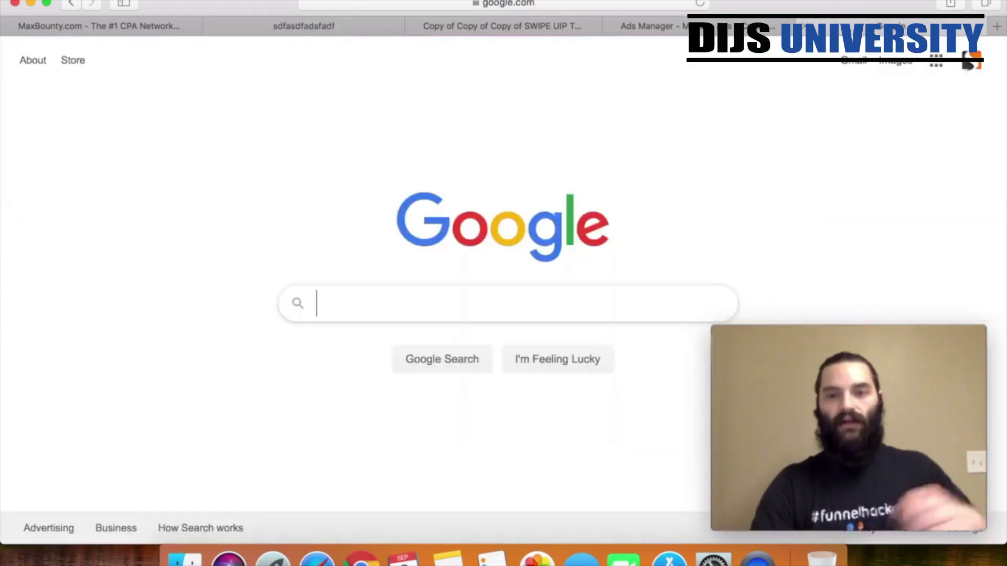
Switch to Google and search for "virgin australia png" images
{"action": "left_click", "coordinate": [447, 303]}
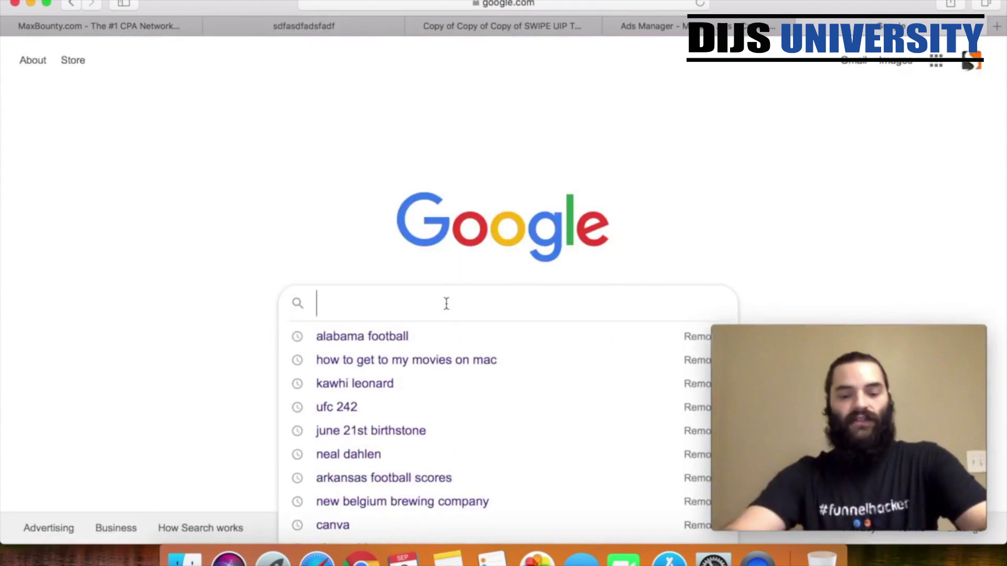
{"action": "type", "text": "vi"}
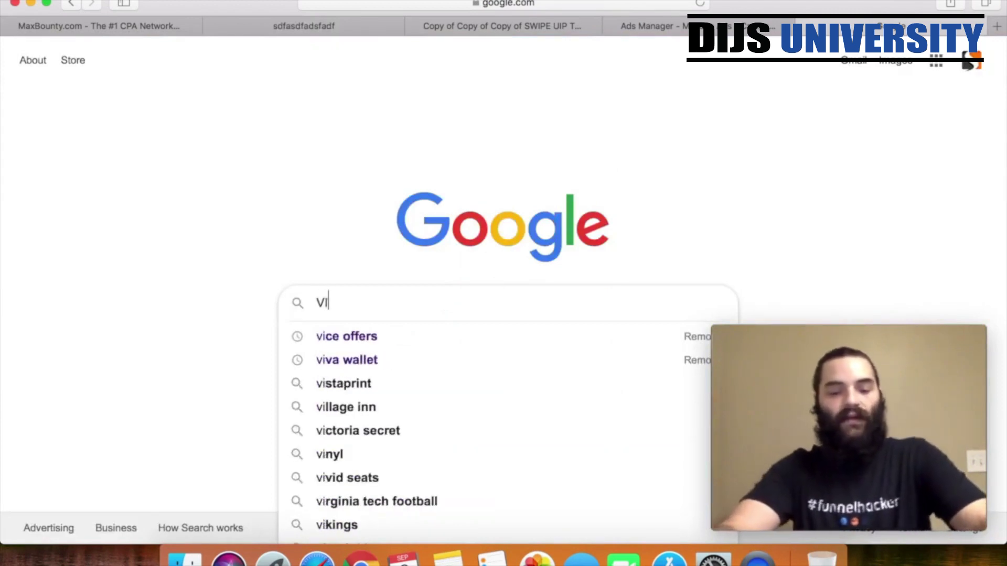
{"action": "type", "text": "RGIN A"}
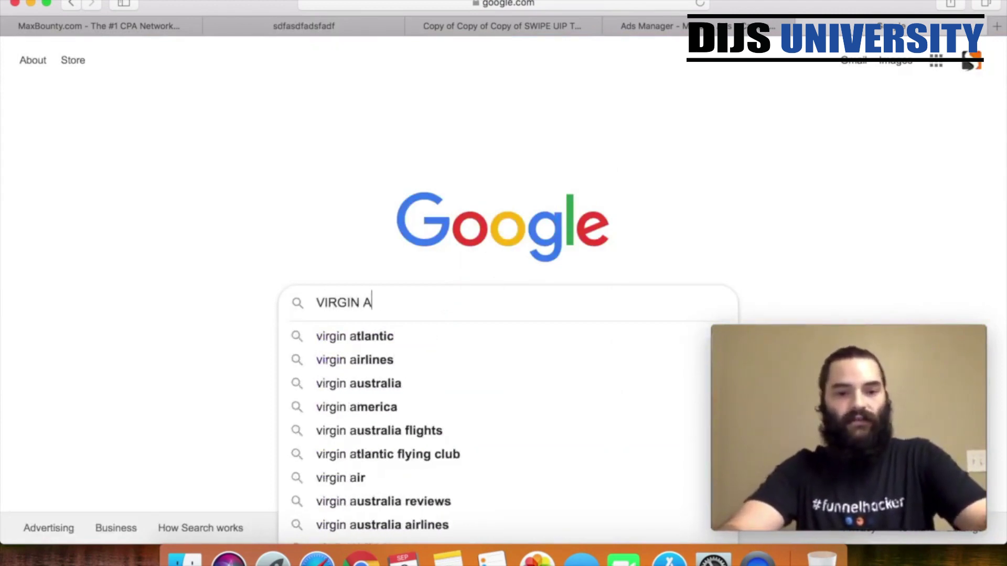
{"action": "type", "text": "NTLANTI"}
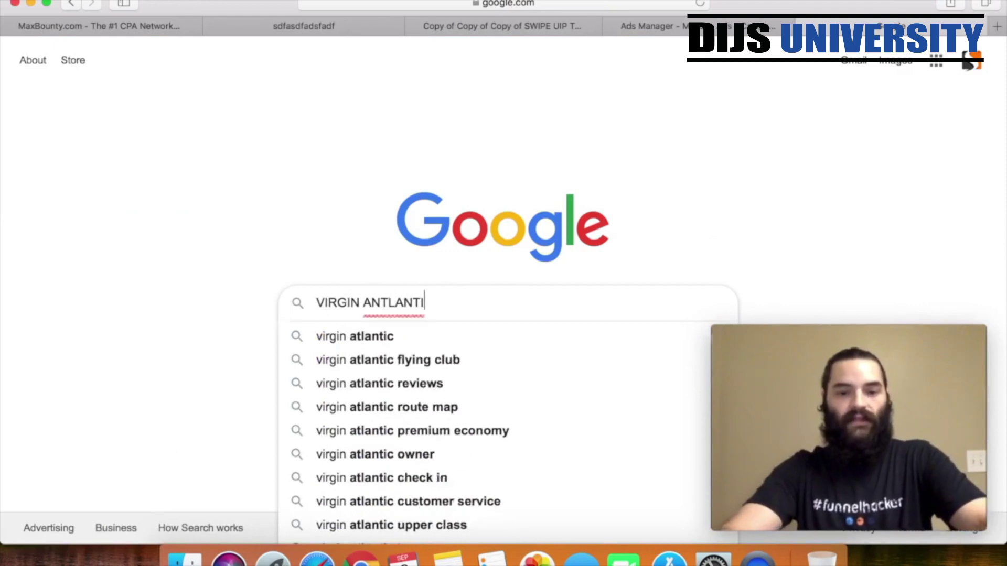
{"action": "key", "text": "BackSpace"}
{"action": "key", "text": "BackSpace"}
{"action": "key", "text": "BackSpace"}
{"action": "key", "text": "BackSpace"}
{"action": "key", "text": "BackSpace"}
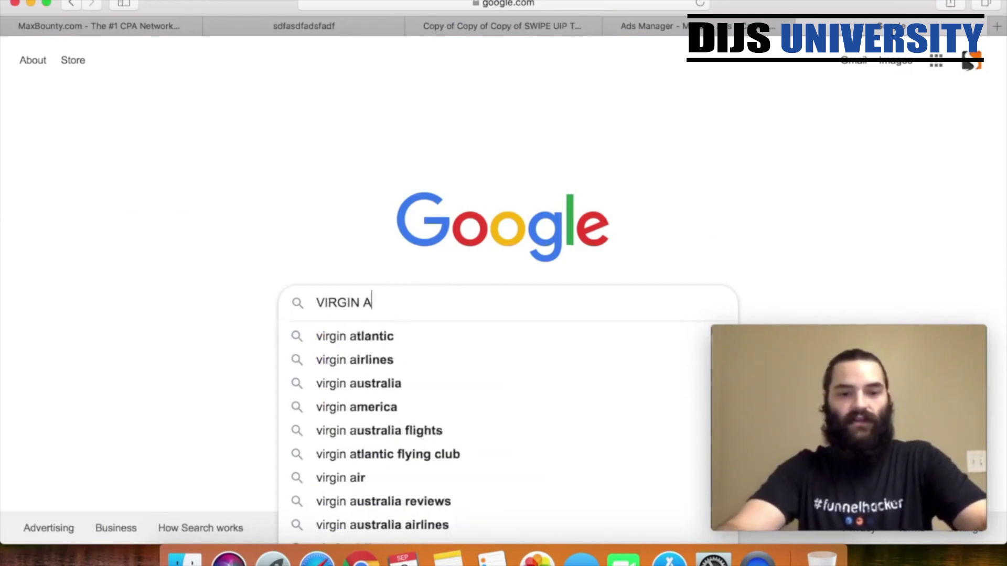
{"action": "type", "text": "USTR"}
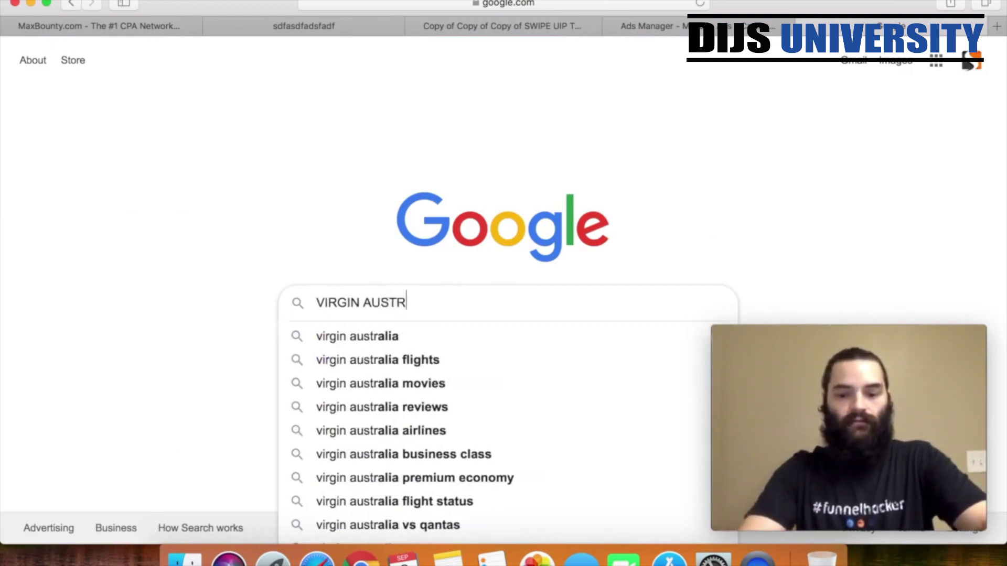
{"action": "key", "text": "Down"}
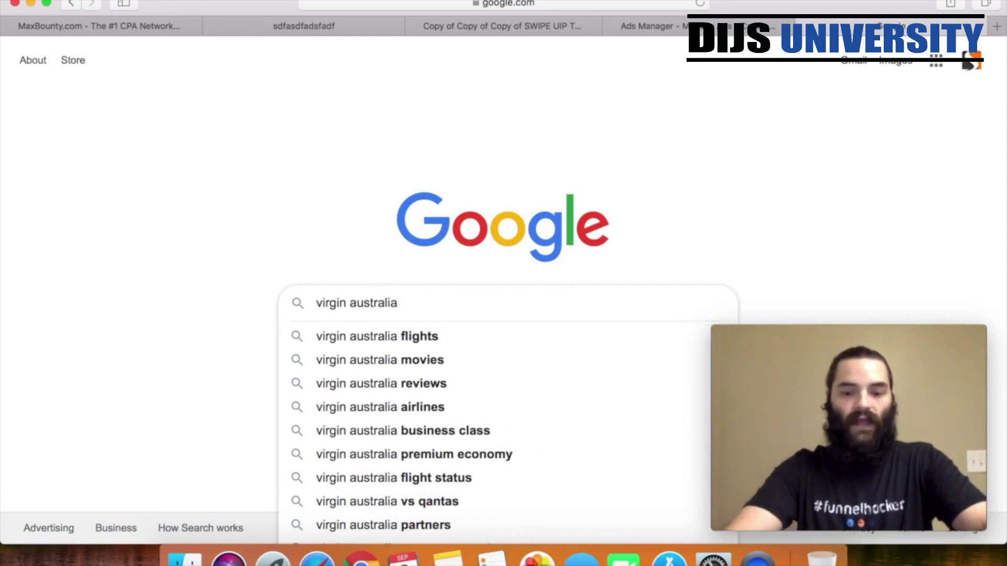
{"action": "type", "text": "png"}
{"action": "key", "text": "Return"}
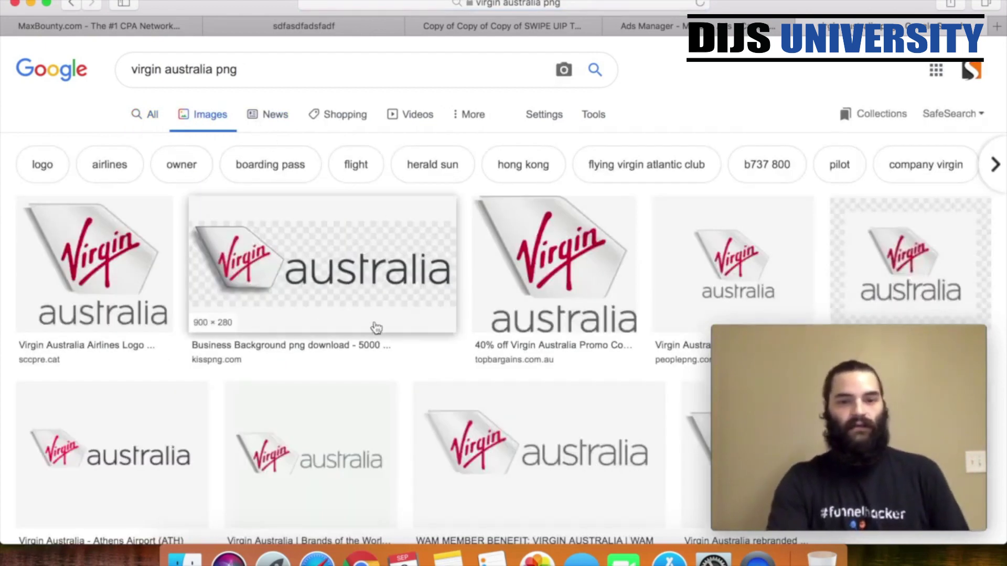
Save the wide 900 × 280 Virgin Australia logo from kisspng.com to the CANVA folder on the Desktop
{"action": "scroll", "coordinate": [376, 328], "scroll_direction": "down", "scroll_amount": 5}
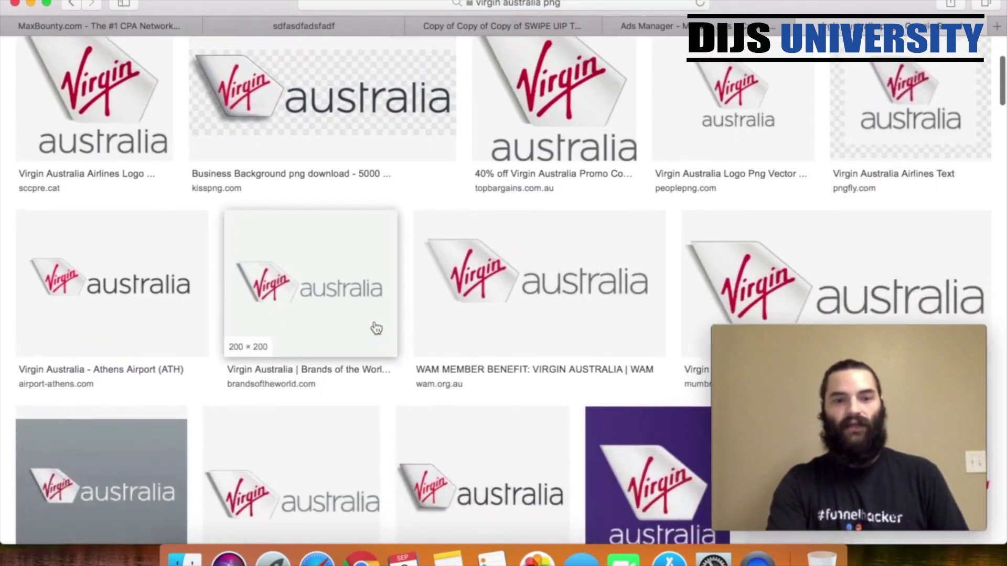
{"action": "scroll", "coordinate": [376, 327], "scroll_direction": "up", "scroll_amount": 2}
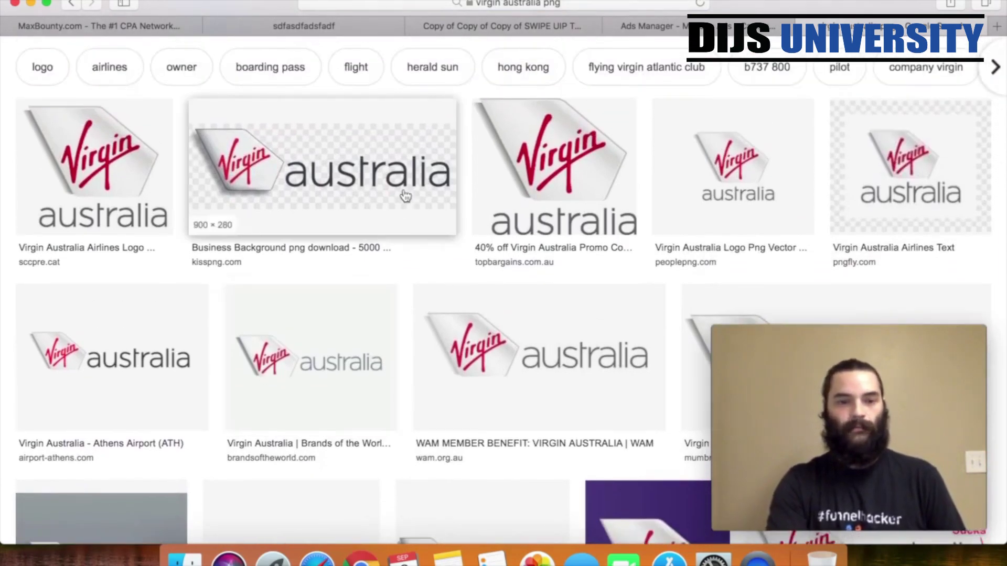
{"action": "scroll", "coordinate": [267, 174], "scroll_direction": "up", "scroll_amount": 2}
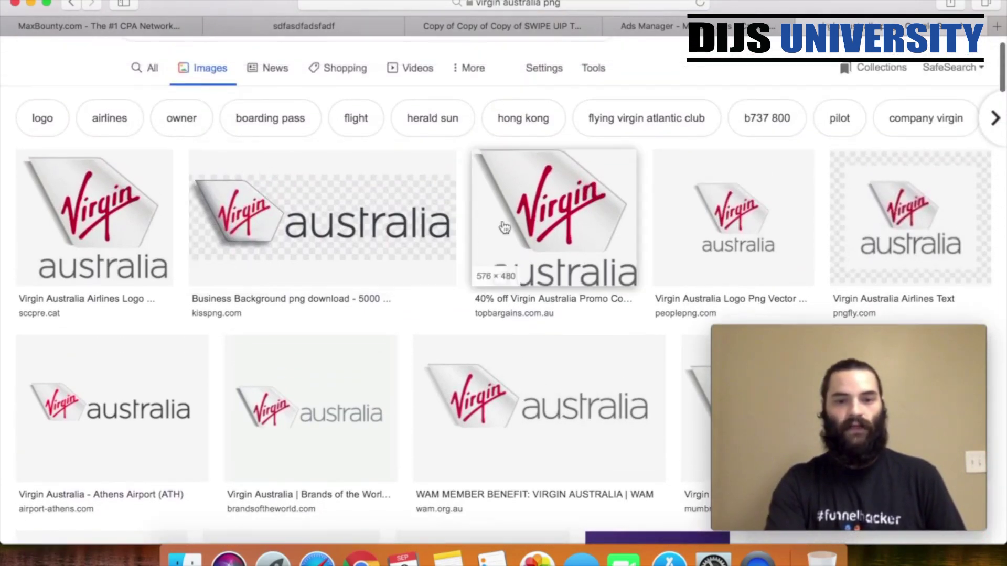
{"action": "left_click", "coordinate": [357, 206]}
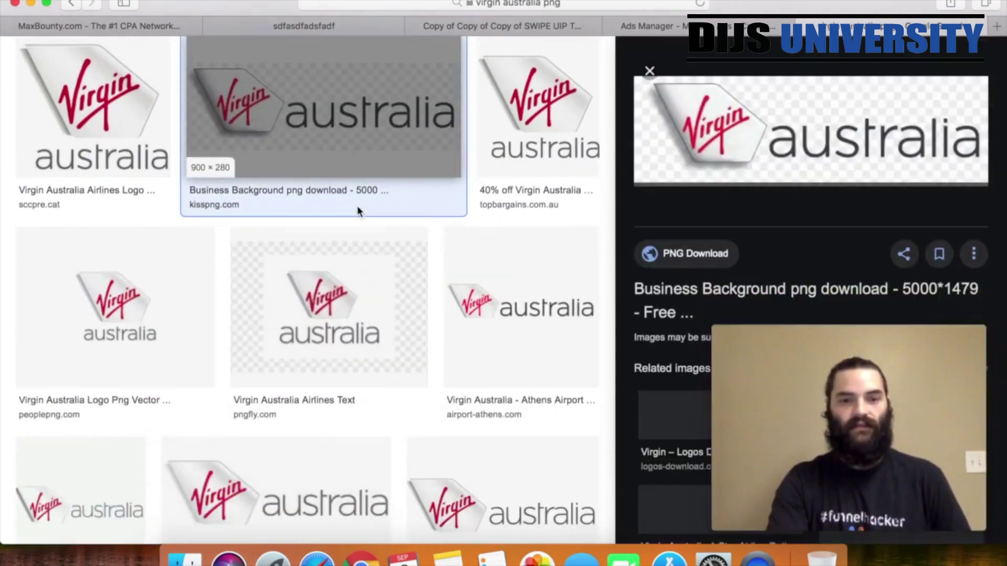
{"action": "right_click", "coordinate": [729, 139]}
{"action": "left_click", "coordinate": [770, 332]}
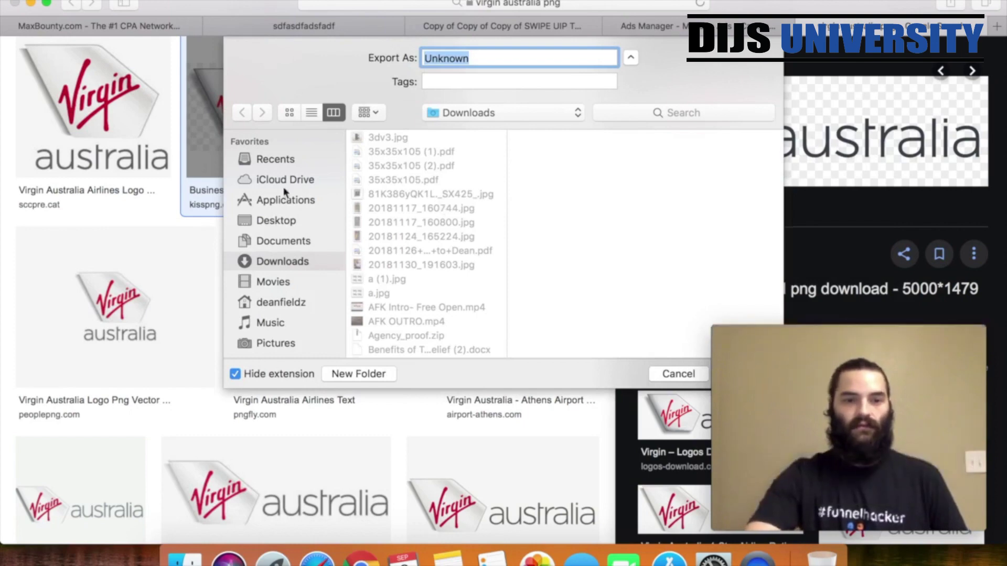
{"action": "left_click", "coordinate": [281, 225]}
{"action": "left_click", "coordinate": [404, 139]}
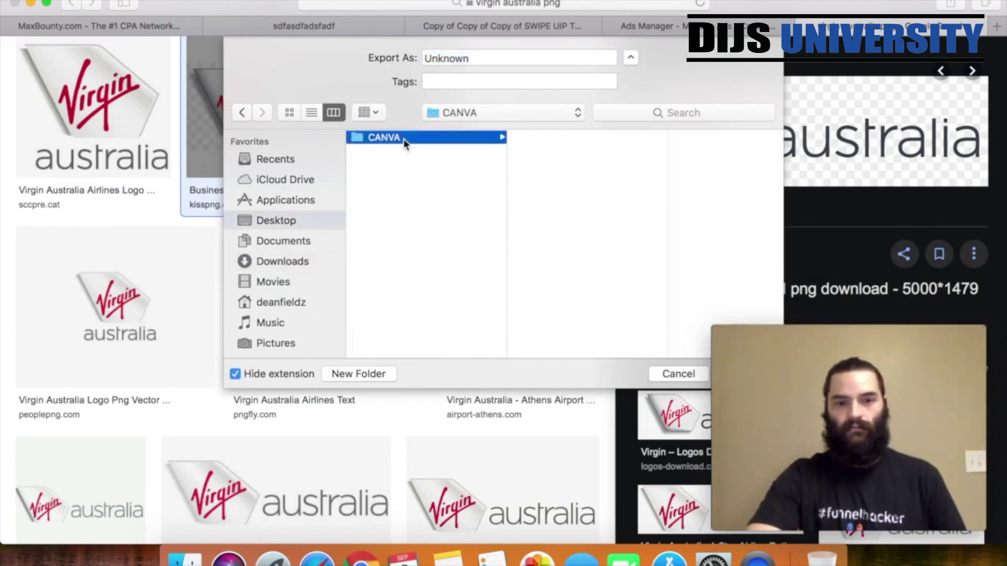
{"action": "key", "text": "Return"}
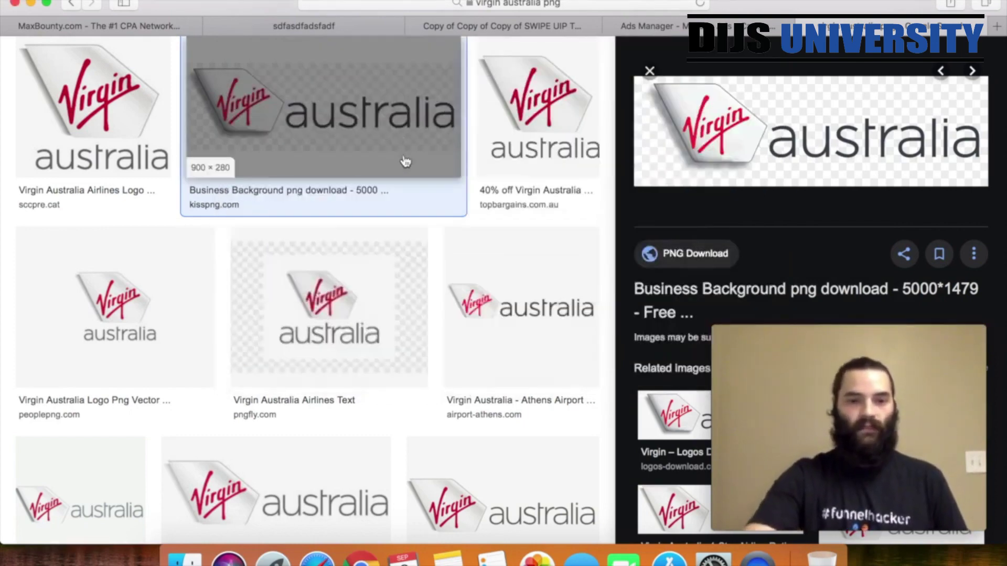
Save the stacked 576 × 480 Virgin Australia logo from topbargains.com.au as virgin_logo in the CANVA folder
{"action": "left_click", "coordinate": [506, 115]}
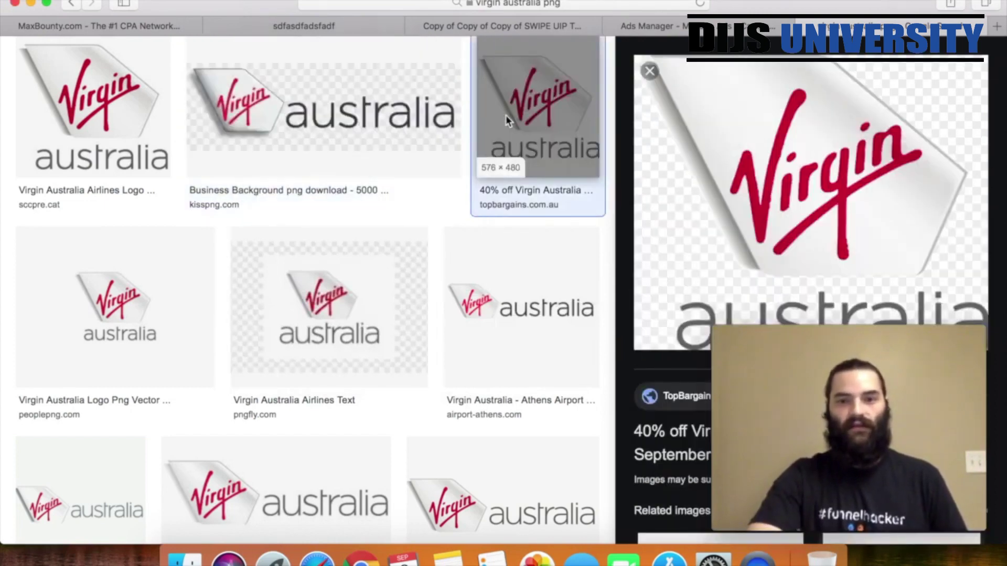
{"action": "right_click", "coordinate": [753, 155]}
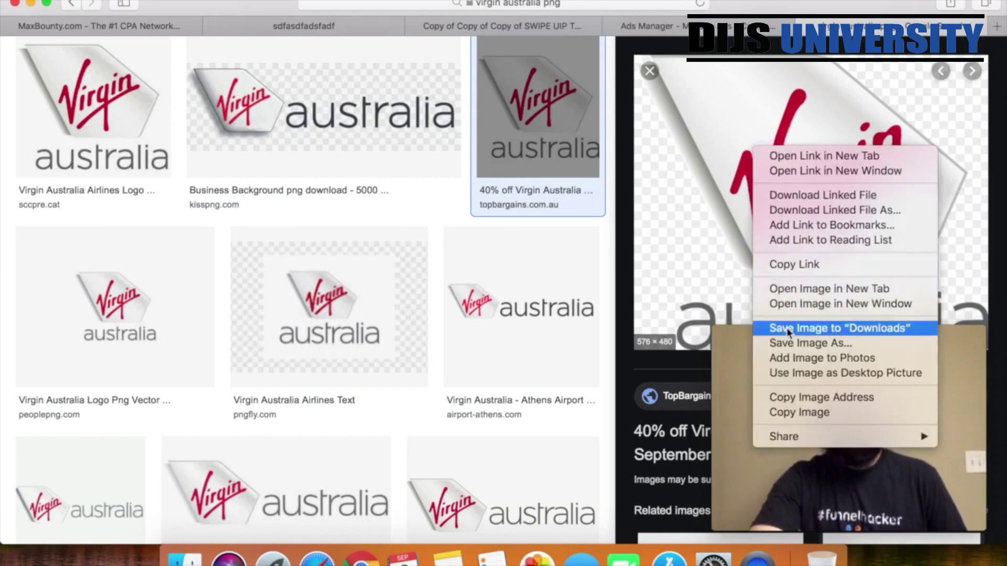
{"action": "left_click", "coordinate": [787, 344]}
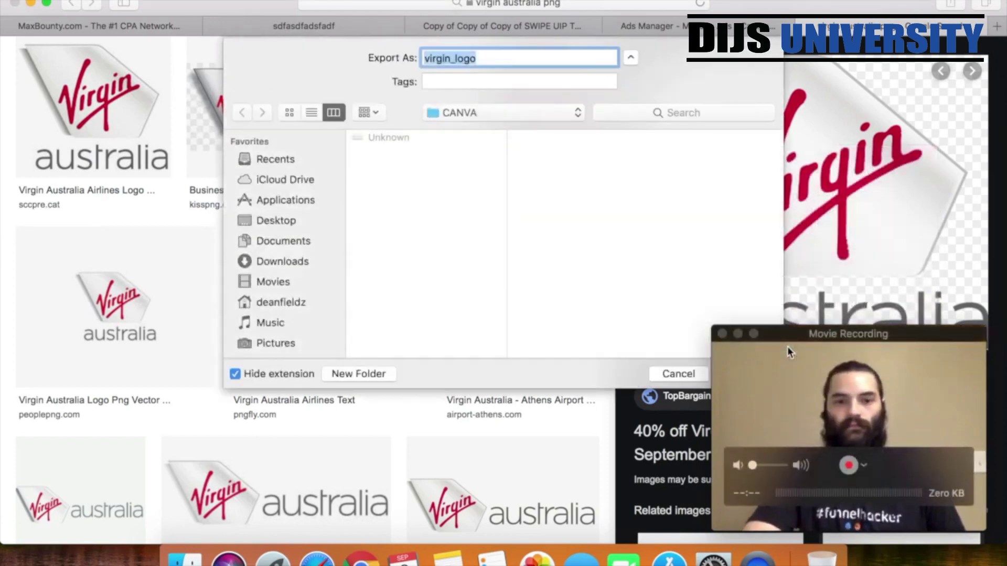
{"action": "key", "text": "Return"}
Save the 1971 × 619 Virgin Australia logo from mumbrella.com.au to the CANVA folder
{"action": "scroll", "coordinate": [428, 341], "scroll_direction": "down", "scroll_amount": 5}
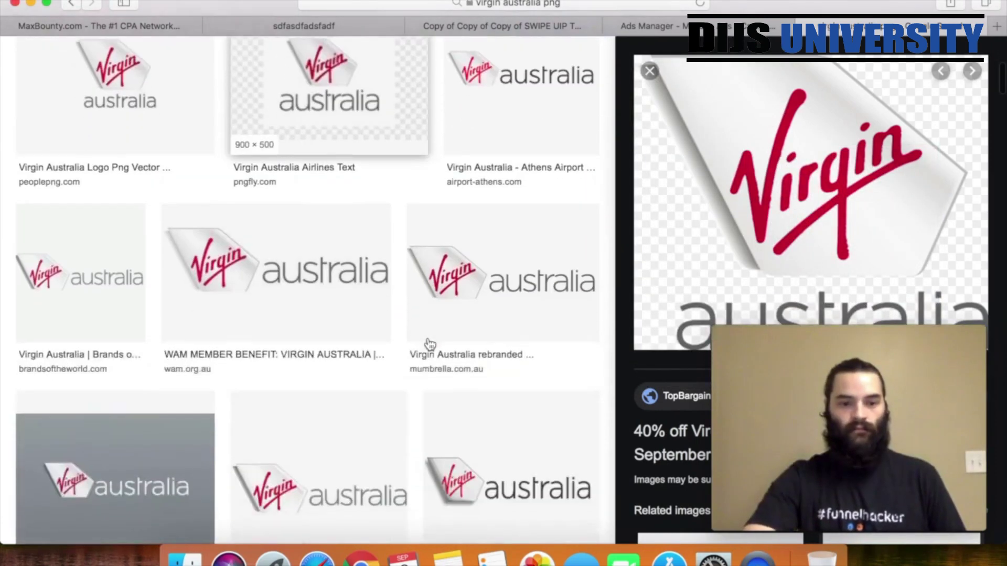
{"action": "left_click", "coordinate": [299, 274]}
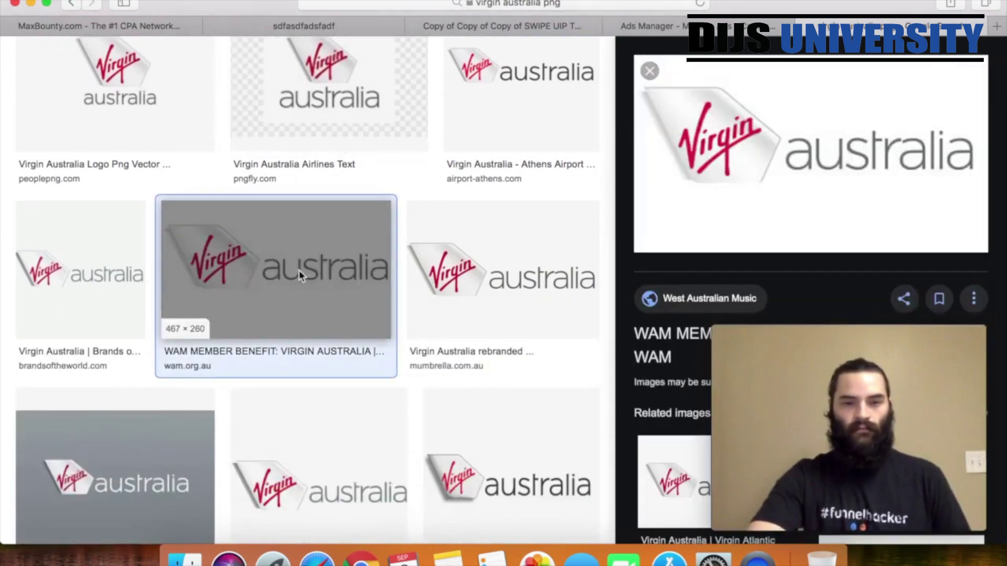
{"action": "left_click", "coordinate": [422, 278]}
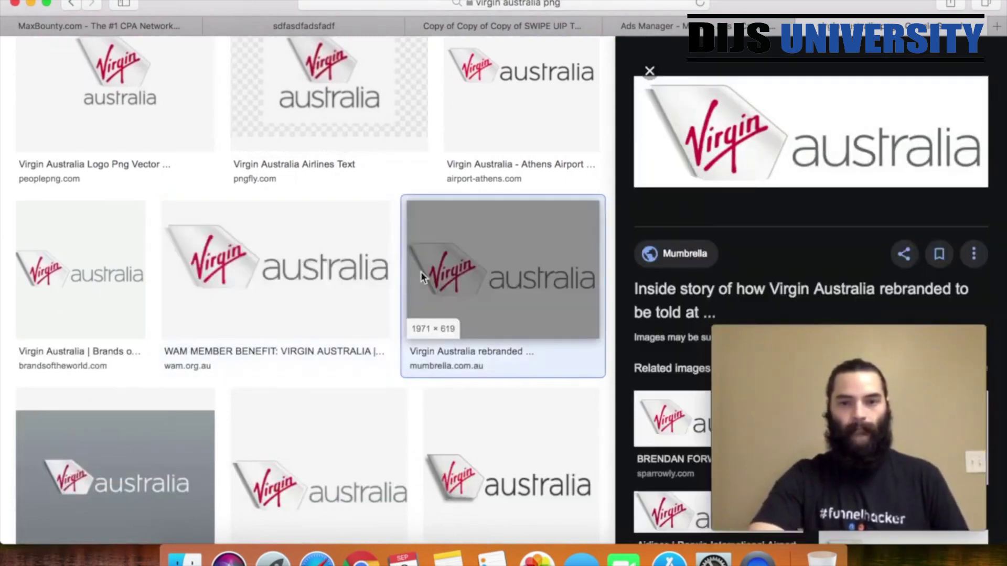
{"action": "right_click", "coordinate": [471, 275]}
{"action": "left_click", "coordinate": [502, 435]}
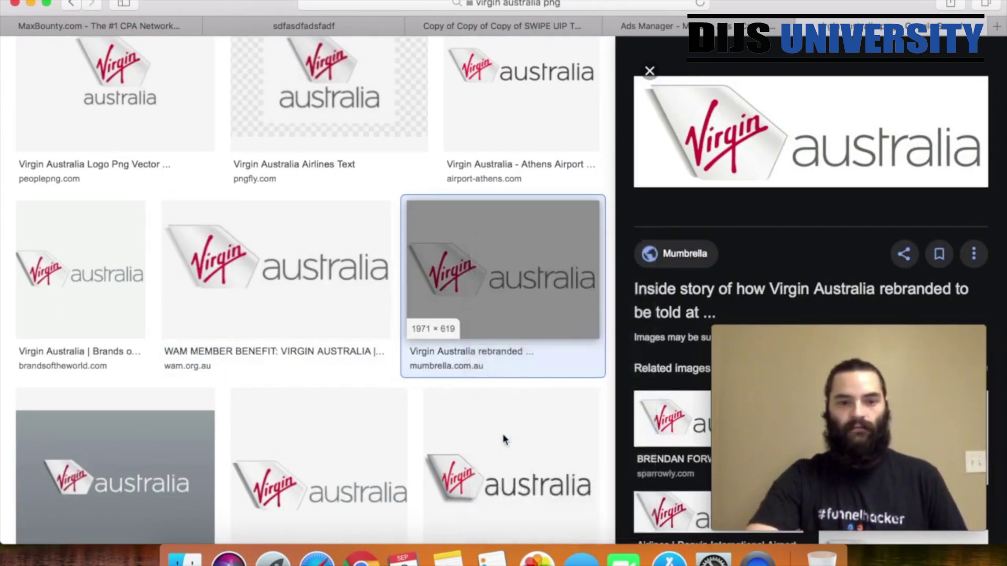
{"action": "key", "text": "Return"}
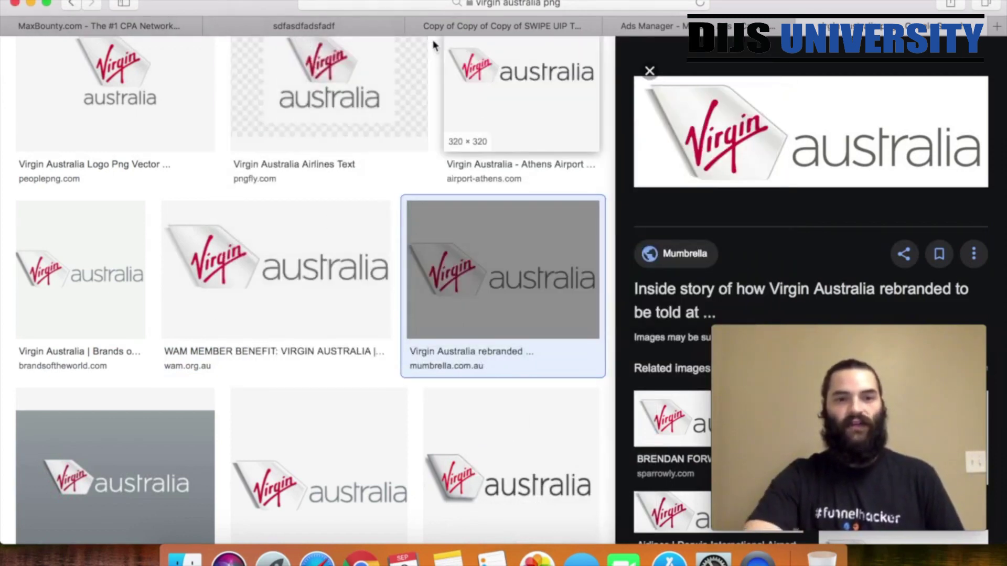
Switch back to ClickFunnels, upload the three Virgin Australia logos from the CANVA folder, and insert the stacked logo as the page image
{"action": "left_click", "coordinate": [347, 26]}
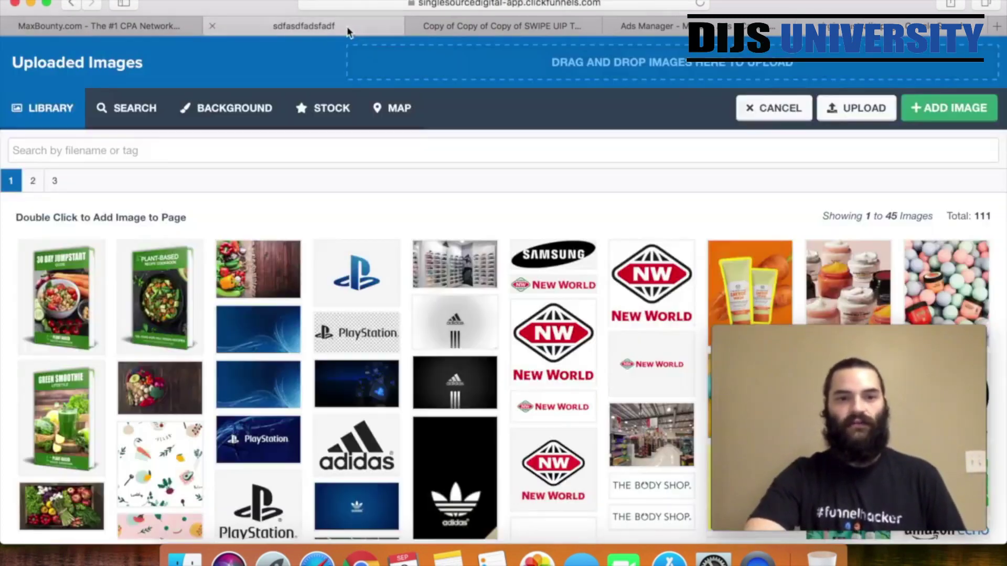
{"action": "left_click", "coordinate": [863, 112]}
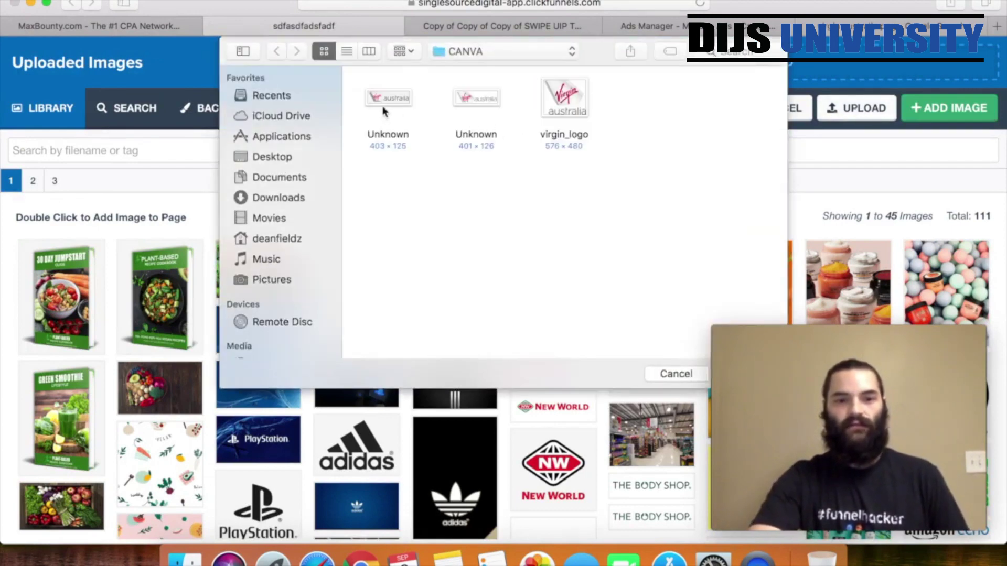
{"action": "left_click", "coordinate": [546, 111], "text": "super"}
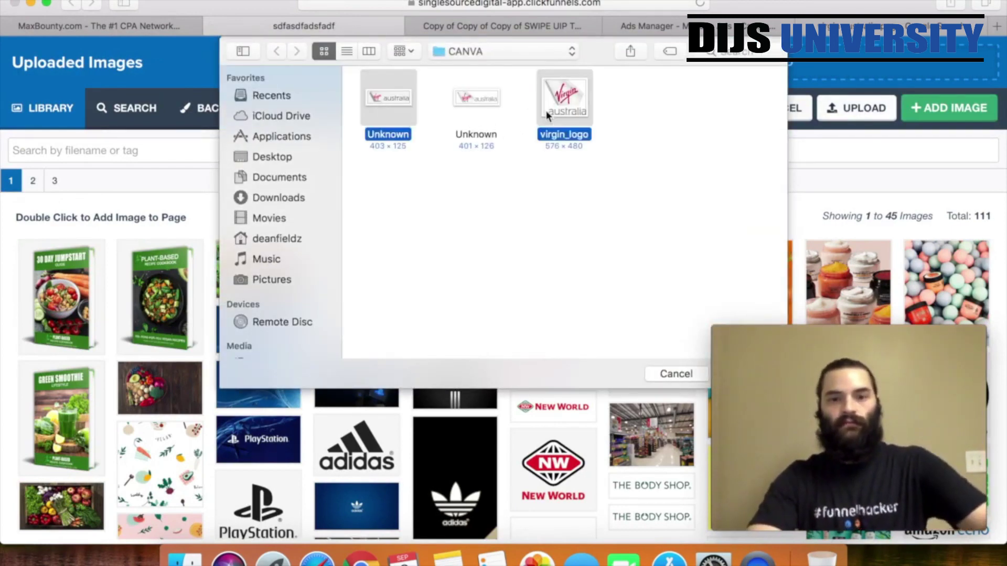
{"action": "left_click", "coordinate": [469, 106], "text": "super"}
{"action": "key", "text": "Return"}
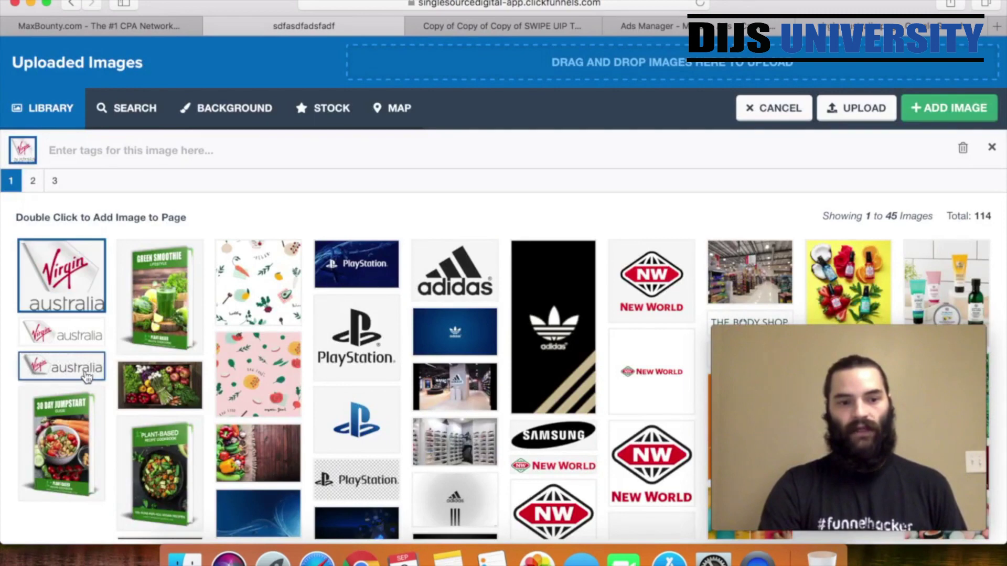
{"action": "left_click", "coordinate": [946, 109]}
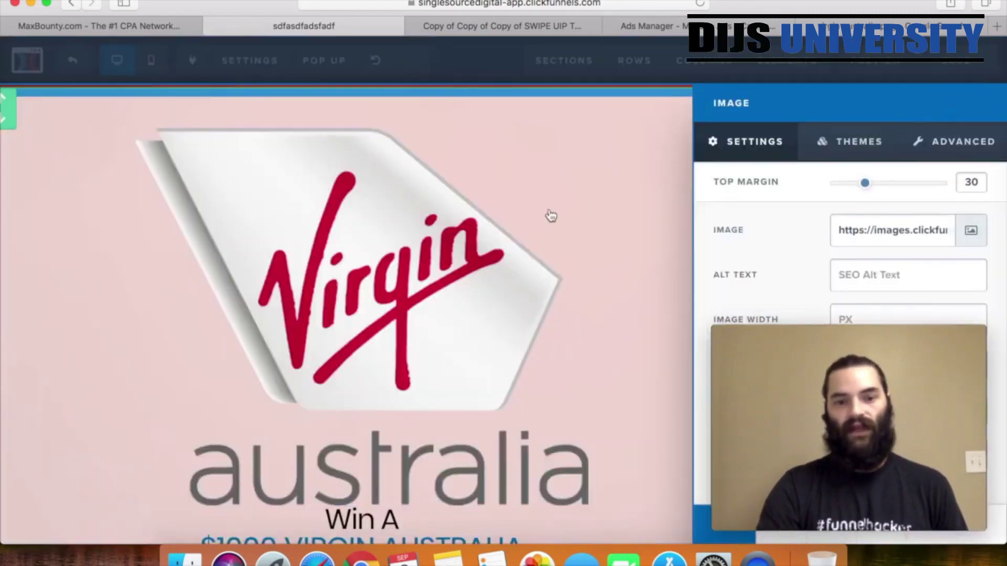
Close the image settings and show the survey page in the mobile preview to check the stacked logo
{"action": "left_click", "coordinate": [431, 236]}
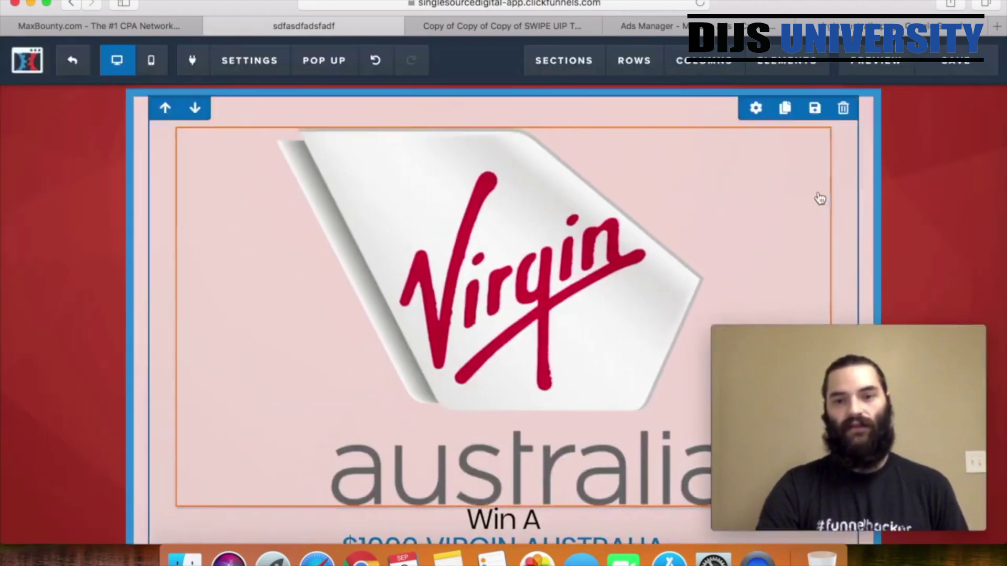
{"action": "left_click", "coordinate": [152, 61]}
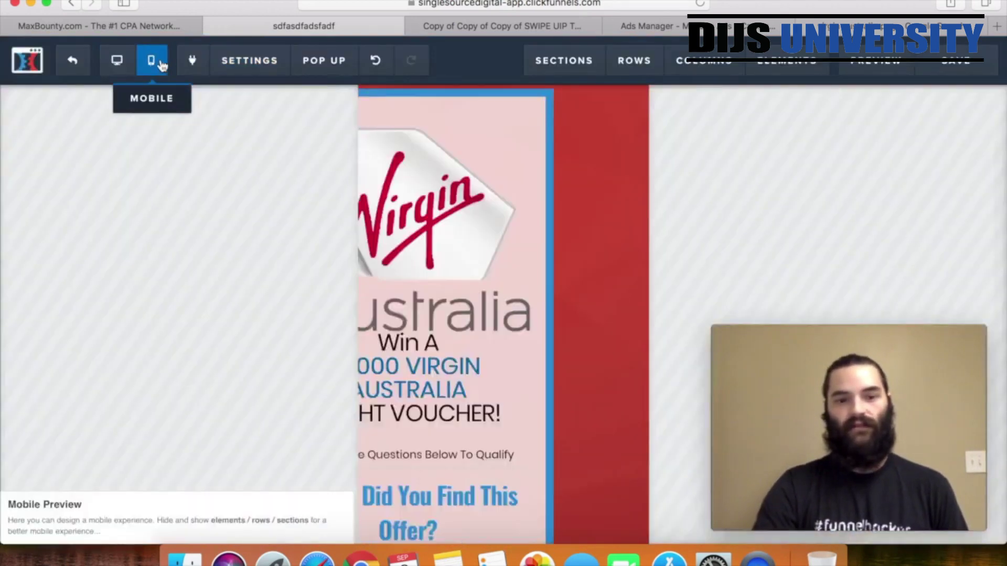
{"action": "scroll", "coordinate": [506, 293], "scroll_direction": "down", "scroll_amount": 3}
{"action": "scroll", "coordinate": [525, 236], "scroll_direction": "up", "scroll_amount": 3}
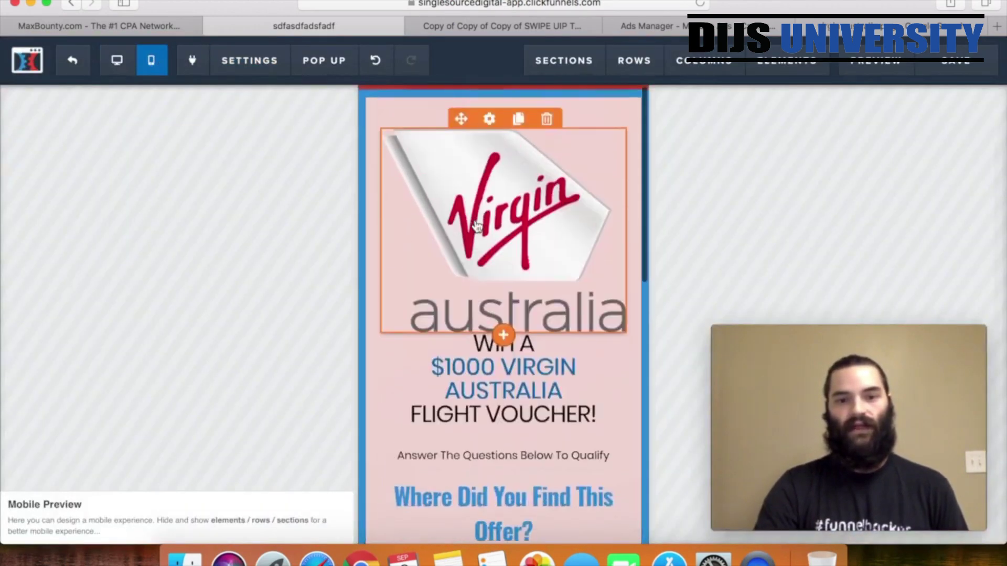
Replace the stacked logo with a wide Virgin Australia logo from the uploaded image library
{"action": "left_click", "coordinate": [509, 179]}
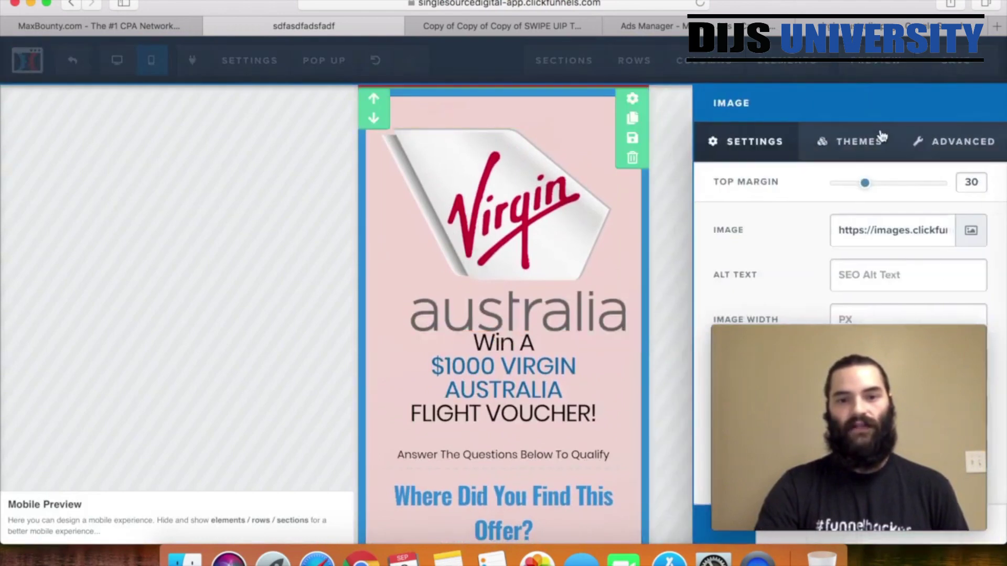
{"action": "left_click", "coordinate": [971, 231]}
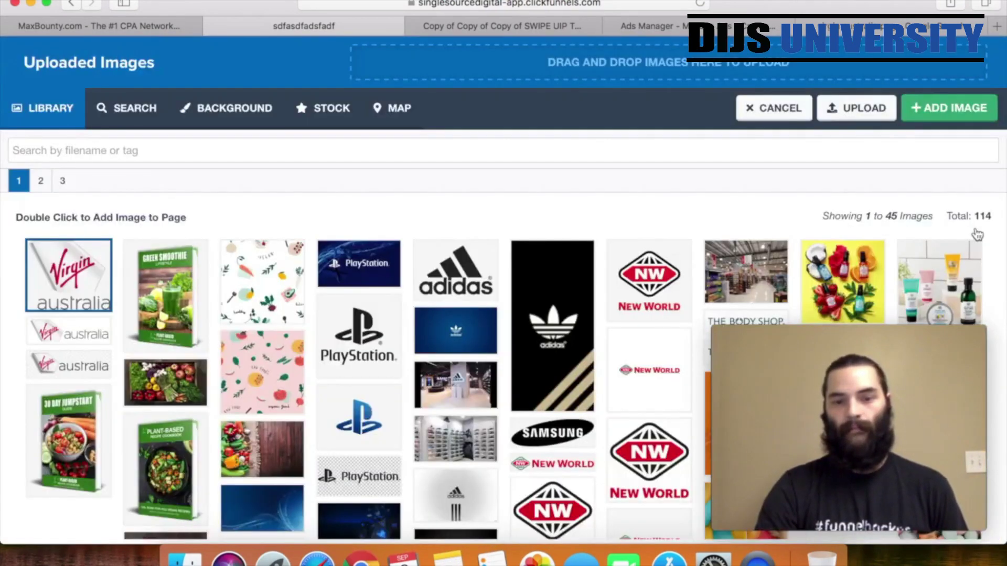
{"action": "left_click", "coordinate": [71, 333]}
{"action": "left_click", "coordinate": [917, 111]}
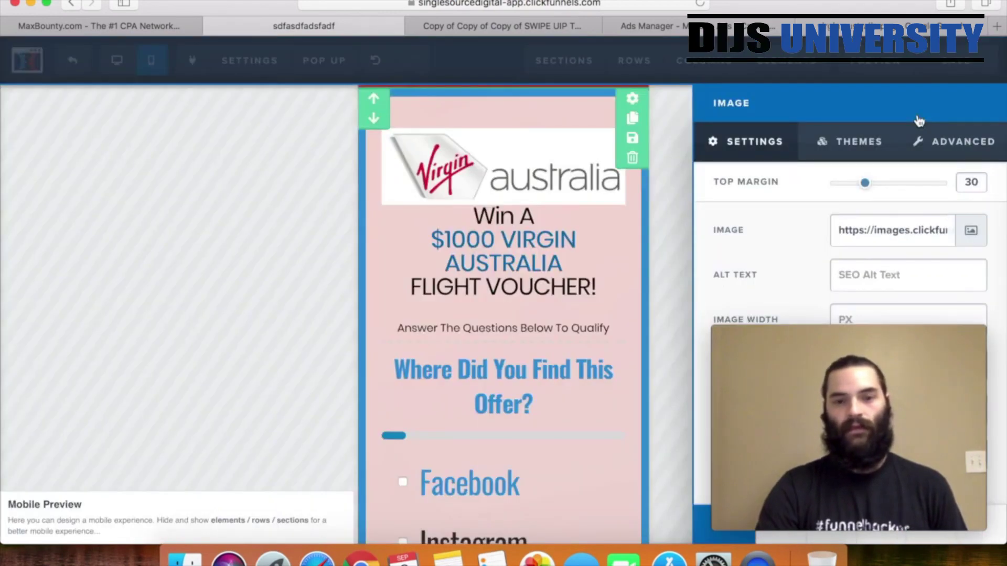
{"action": "left_click", "coordinate": [632, 99]}
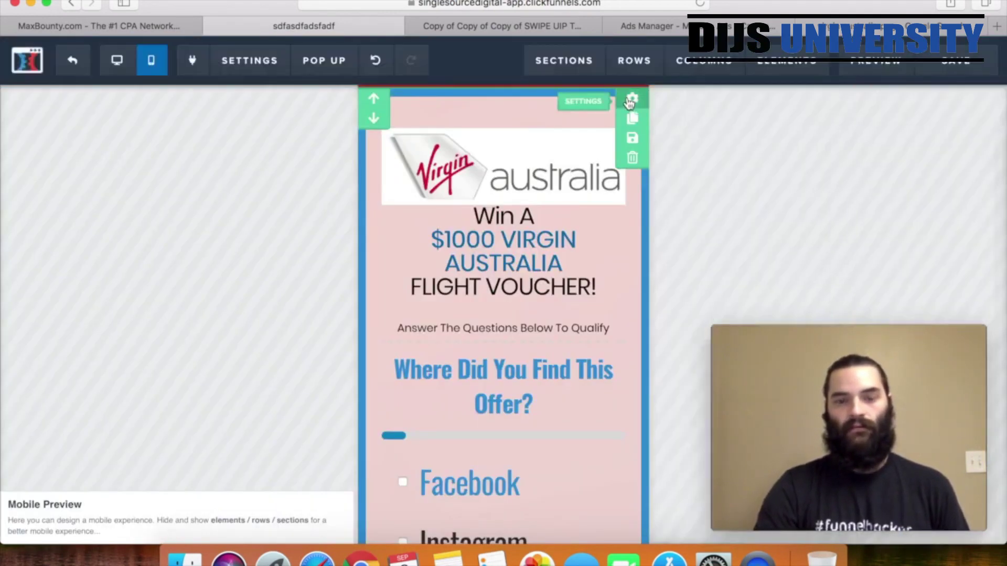
Set the section's background color to fully opaque white (#ffffff)
{"action": "left_click", "coordinate": [631, 100]}
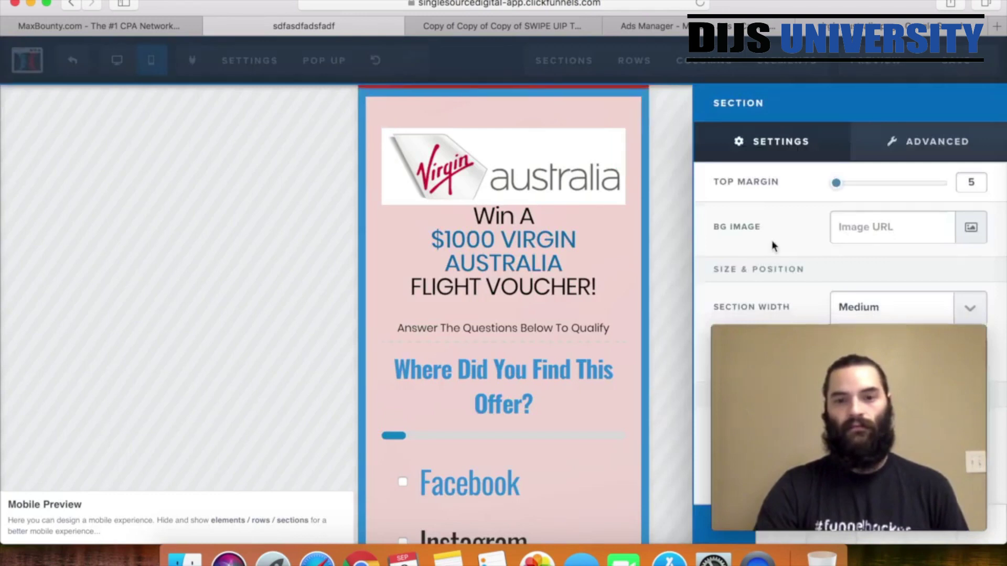
{"action": "scroll", "coordinate": [771, 244], "scroll_direction": "down", "scroll_amount": 5}
{"action": "left_click", "coordinate": [874, 265]}
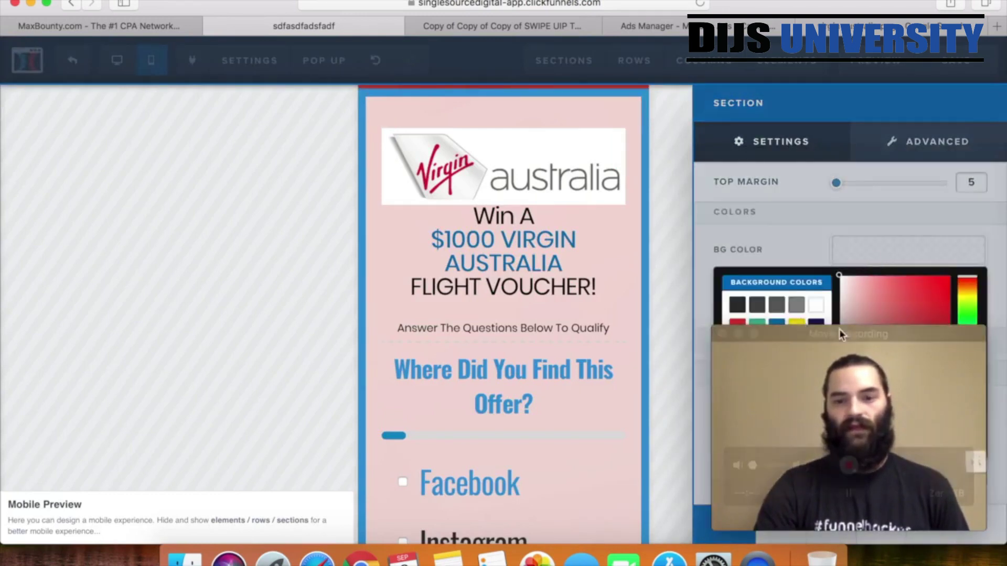
{"action": "left_click_drag", "start_coordinate": [838, 332], "coordinate": [576, 336]}
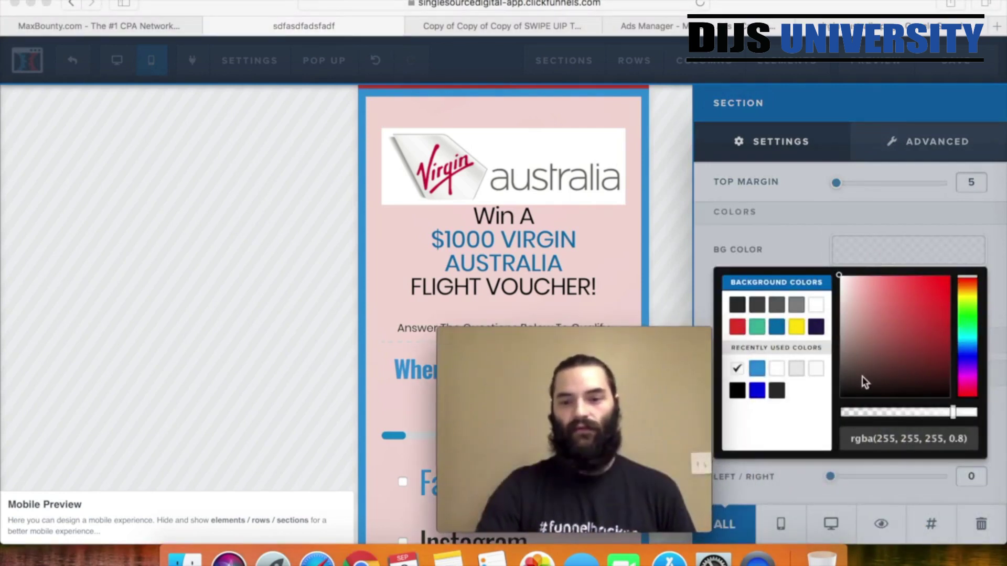
{"action": "left_click", "coordinate": [956, 416]}
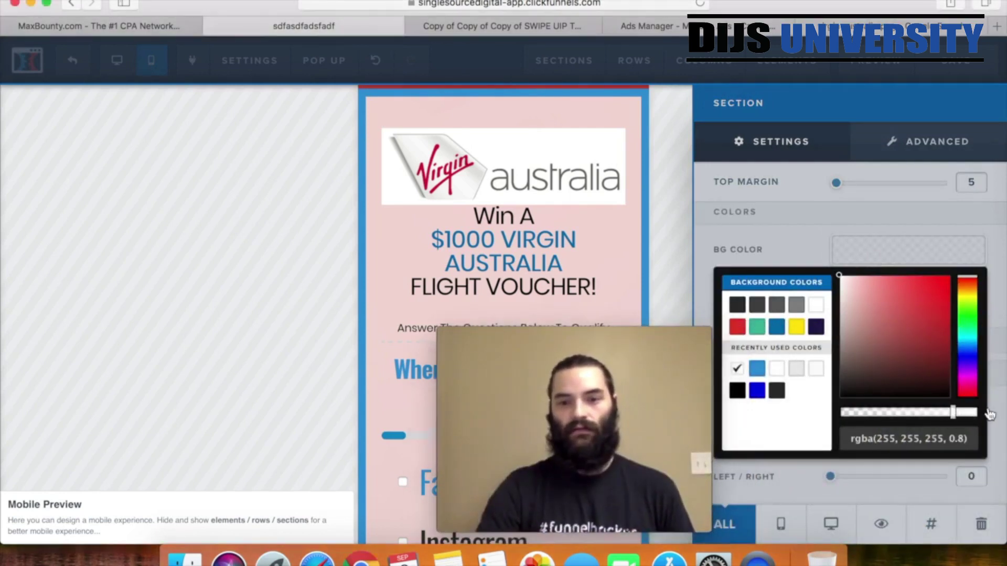
{"action": "left_click", "coordinate": [976, 413]}
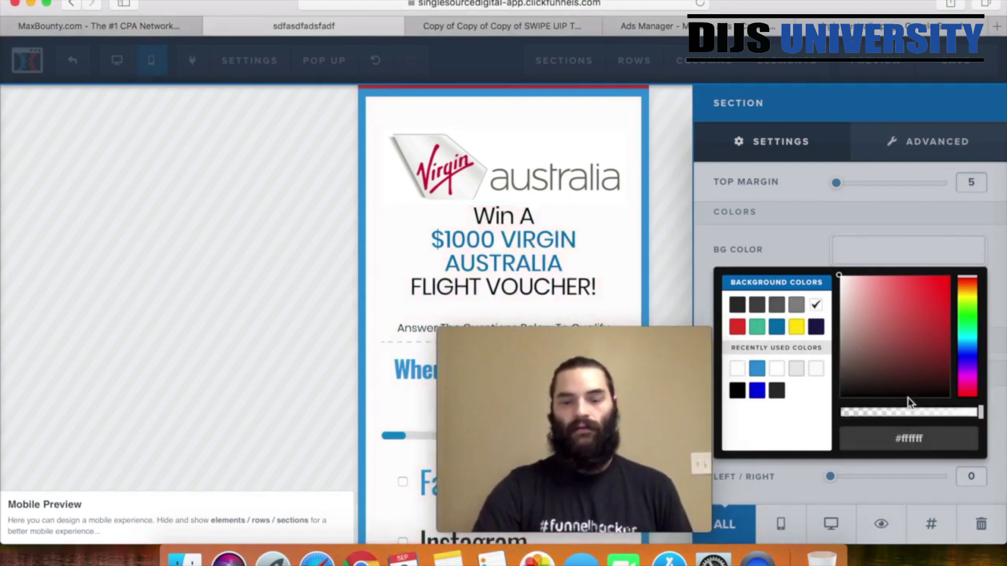
{"action": "left_click", "coordinate": [633, 306]}
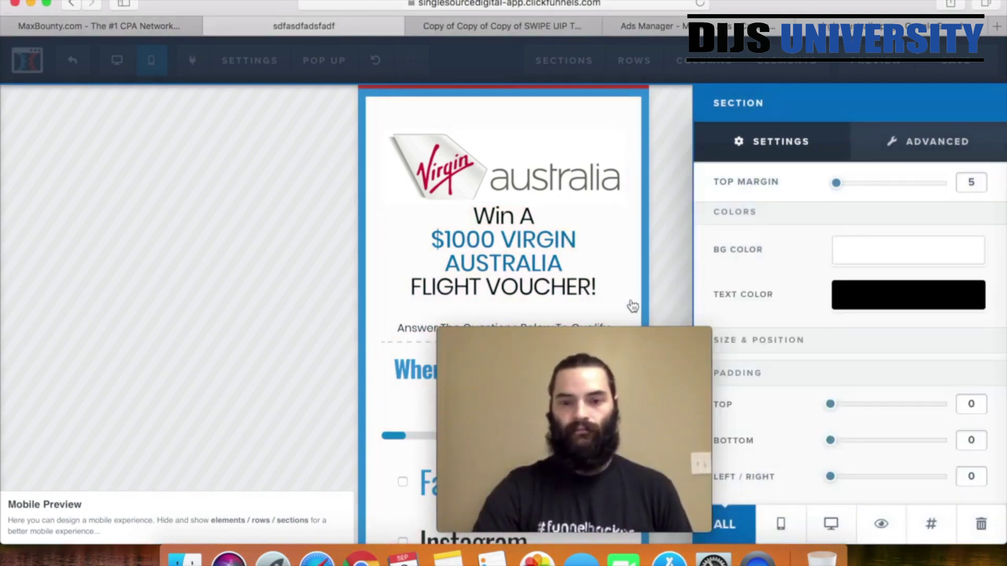
{"action": "left_click_drag", "start_coordinate": [612, 334], "coordinate": [886, 344]}
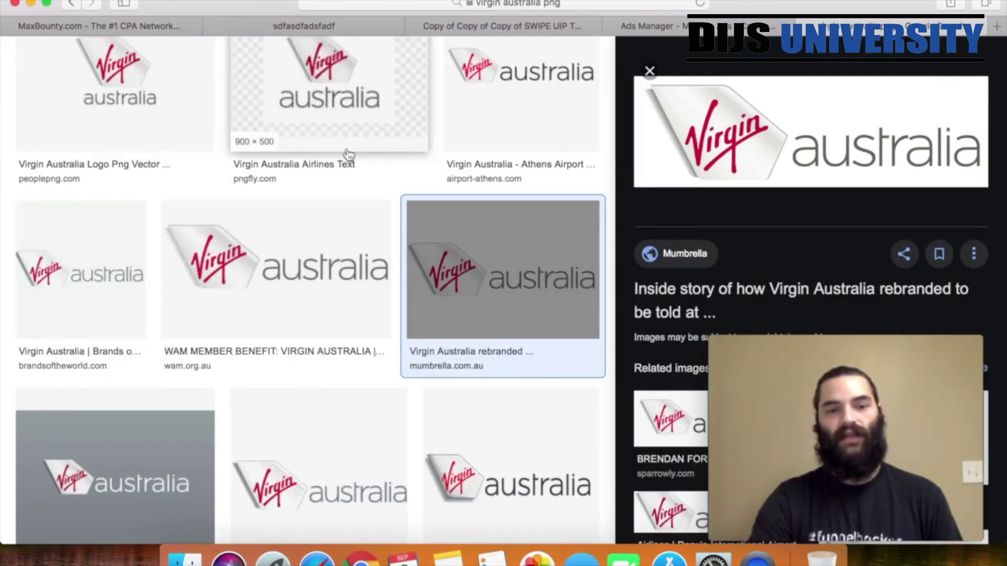
Look through the Google Images results for Virgin Australia logos, and return to the ClickFunnels editor
{"action": "scroll", "coordinate": [383, 319], "scroll_direction": "down", "scroll_amount": 2}
{"action": "scroll", "coordinate": [382, 312], "scroll_direction": "up", "scroll_amount": 6}
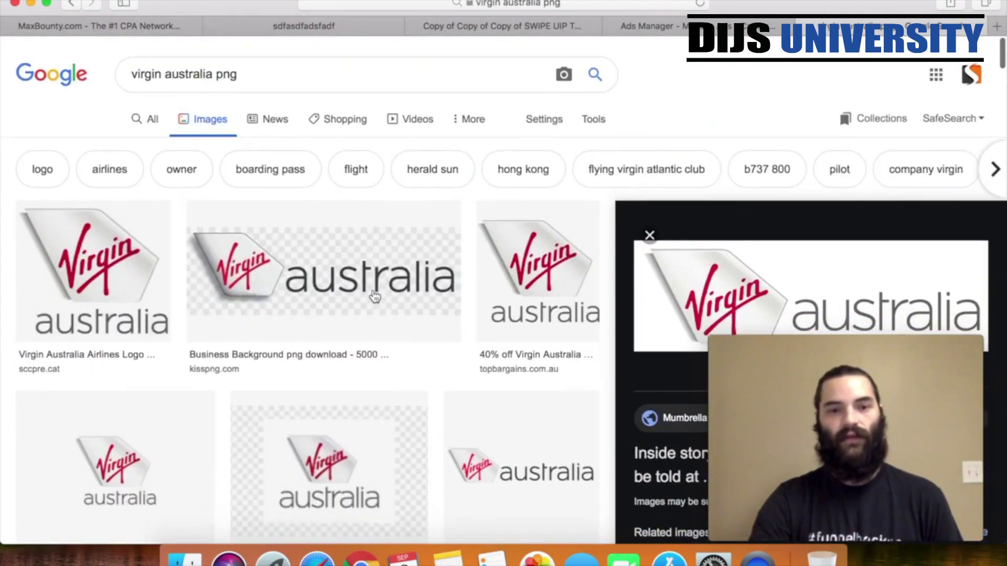
{"action": "scroll", "coordinate": [190, 300], "scroll_direction": "down", "scroll_amount": 7}
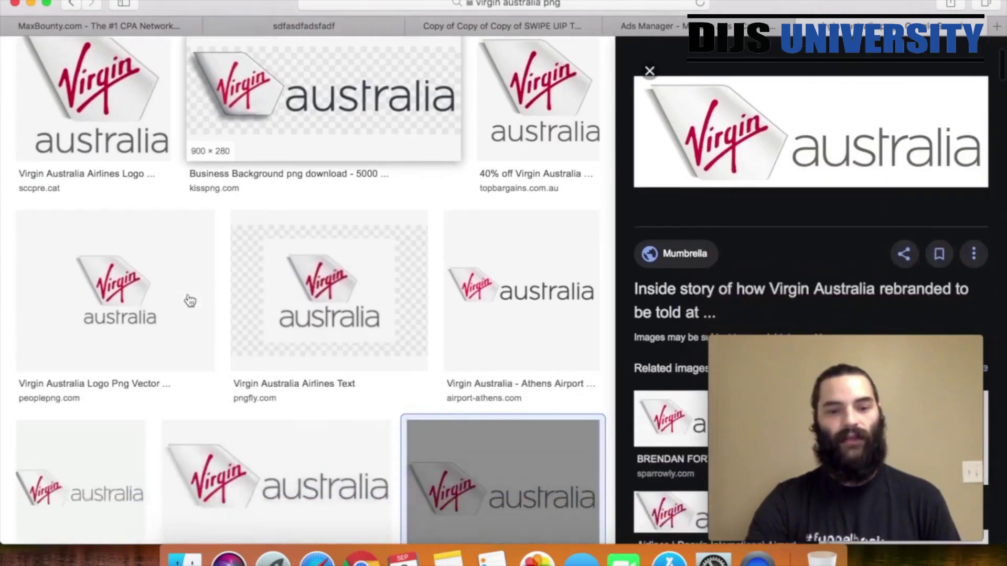
{"action": "left_click", "coordinate": [304, 36]}
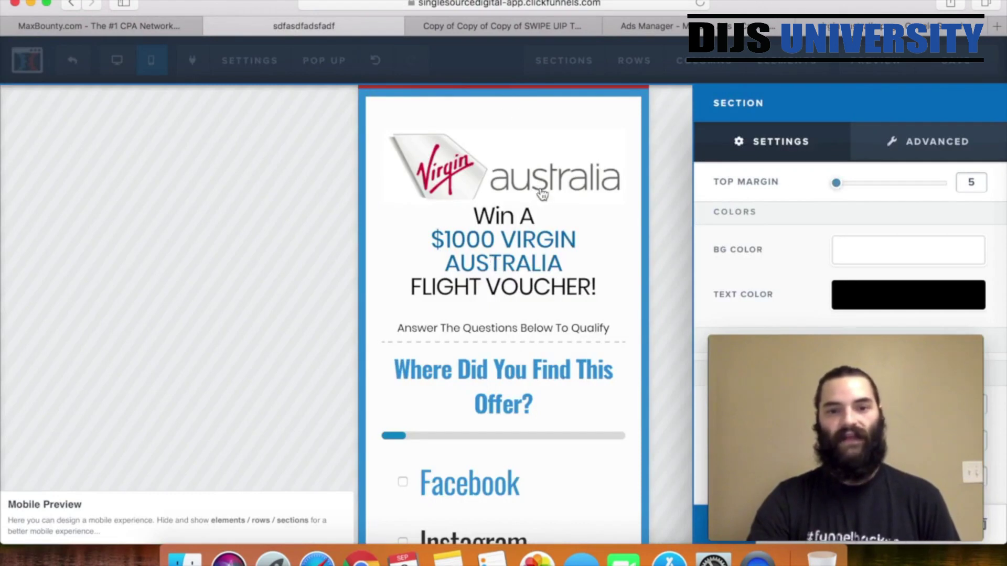
Set the top margin of the "Win A $1000 Virgin Australia Flight Voucher!" headline to 25
{"action": "left_click", "coordinate": [519, 226]}
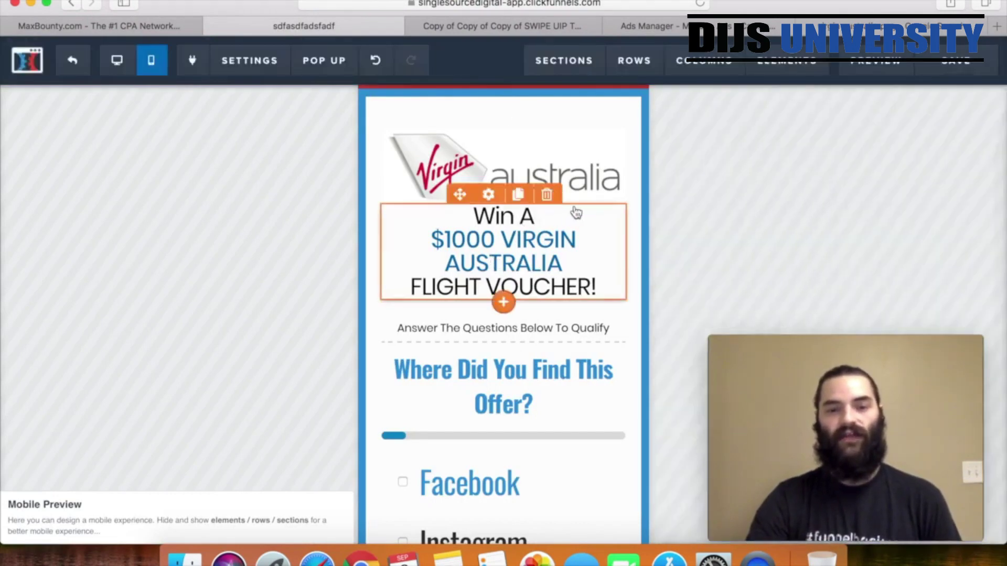
{"action": "left_click", "coordinate": [488, 194]}
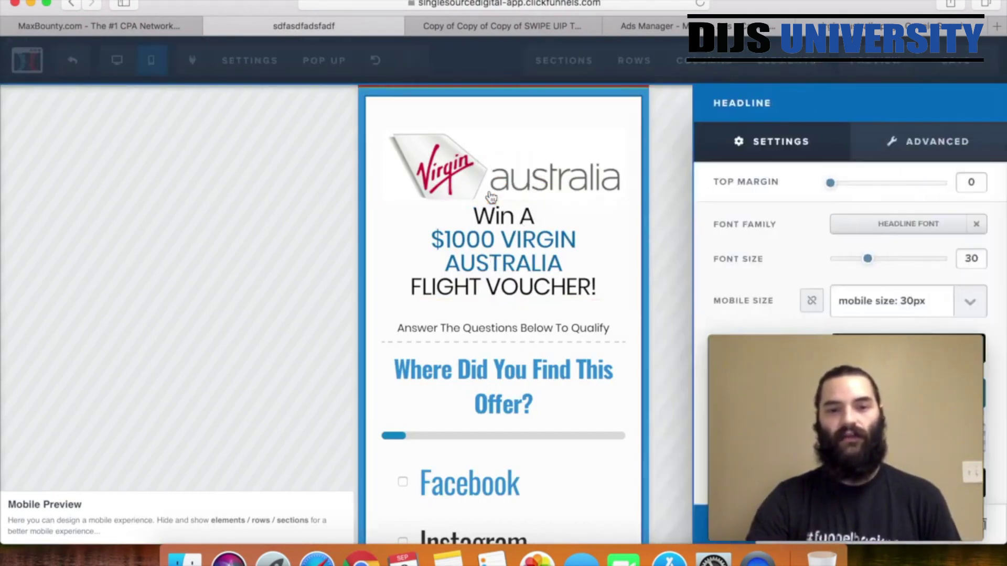
{"action": "left_click_drag", "start_coordinate": [836, 193], "coordinate": [859, 188]}
{"action": "left_click", "coordinate": [591, 283]}
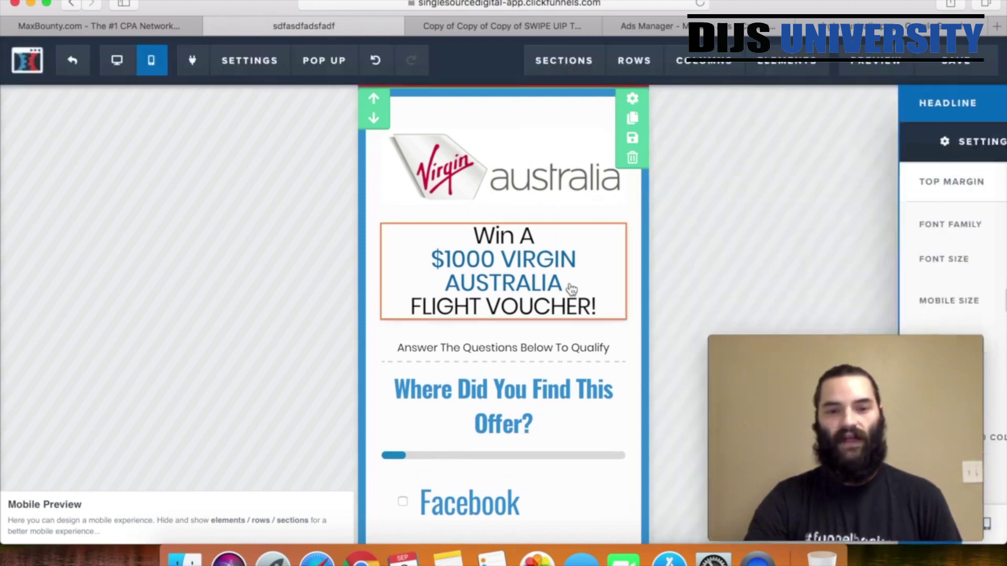
Change the headline's bold color to red for the "$1000 VIRGIN AUSTRALIA" text
{"action": "double_click", "coordinate": [454, 260]}
{"action": "left_click", "coordinate": [430, 257]}
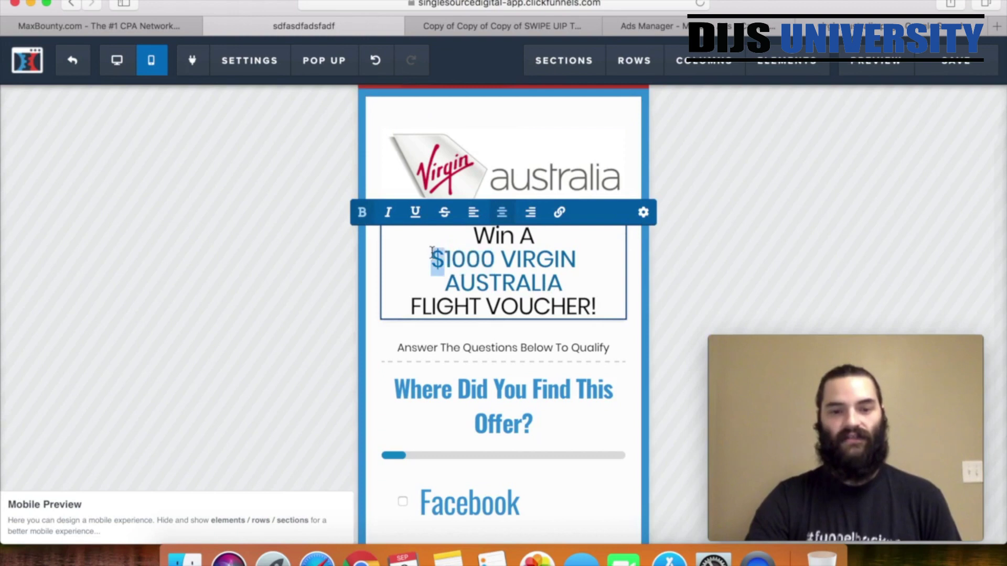
{"action": "left_click_drag", "start_coordinate": [430, 253], "coordinate": [555, 272]}
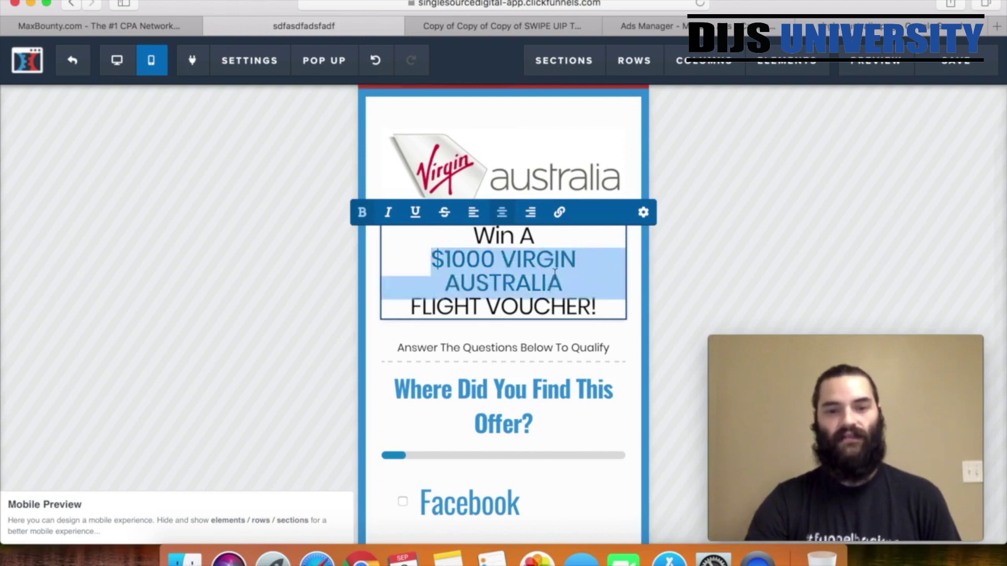
{"action": "left_click", "coordinate": [643, 215]}
{"action": "scroll", "coordinate": [909, 272], "scroll_direction": "down", "scroll_amount": 5}
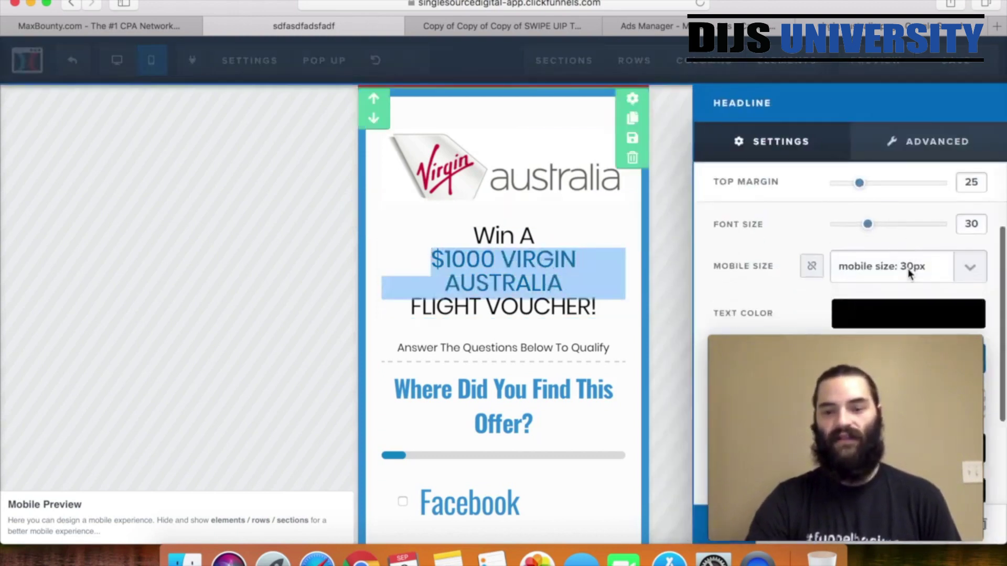
{"action": "scroll", "coordinate": [908, 274], "scroll_direction": "up", "scroll_amount": 1}
{"action": "left_click", "coordinate": [915, 247]}
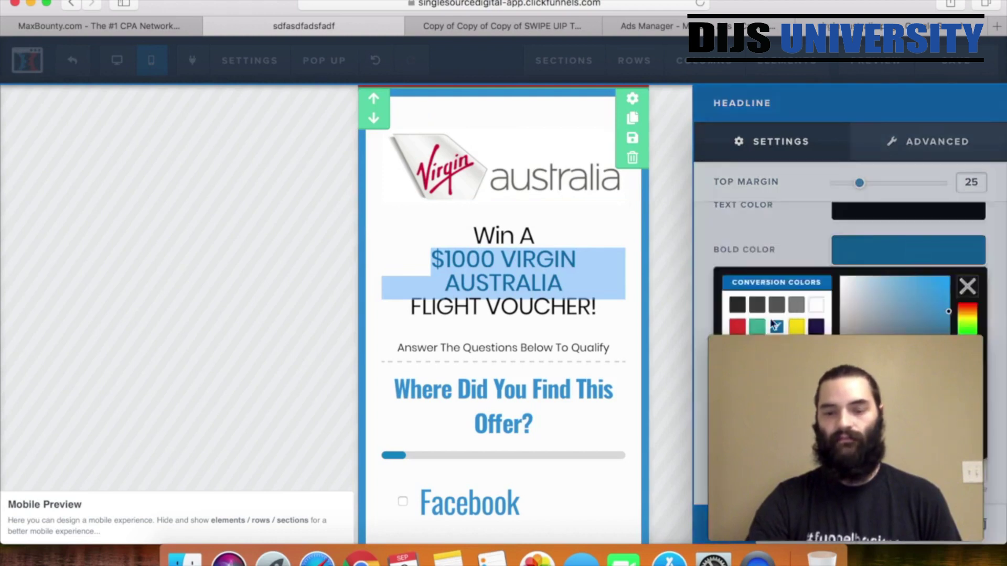
{"action": "left_click", "coordinate": [736, 328]}
{"action": "left_click", "coordinate": [609, 374]}
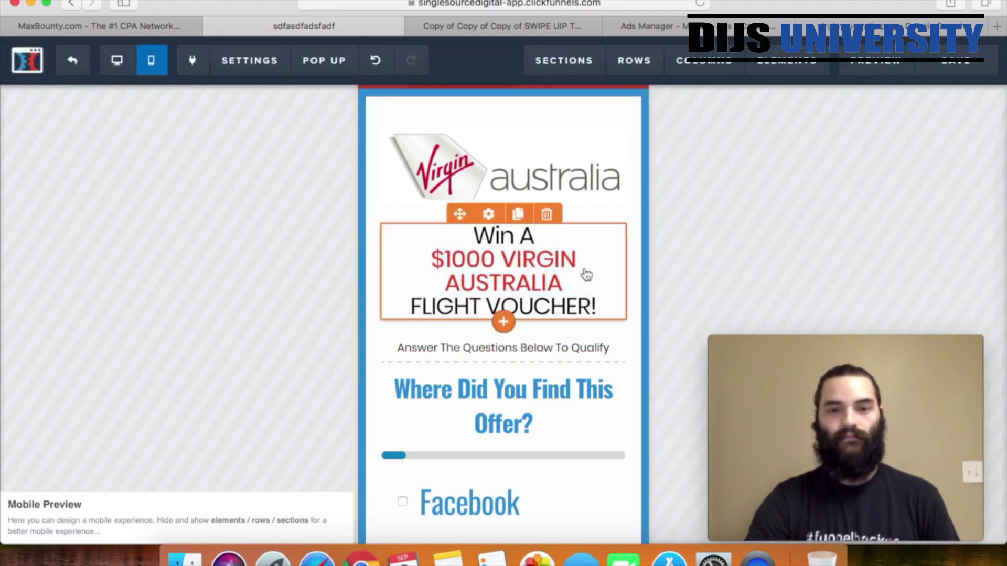
Switch to MaxBounty and open the Virgin Australia voucher campaign's default landing page preview in a new tab
{"action": "scroll", "coordinate": [583, 274], "scroll_direction": "down", "scroll_amount": 10}
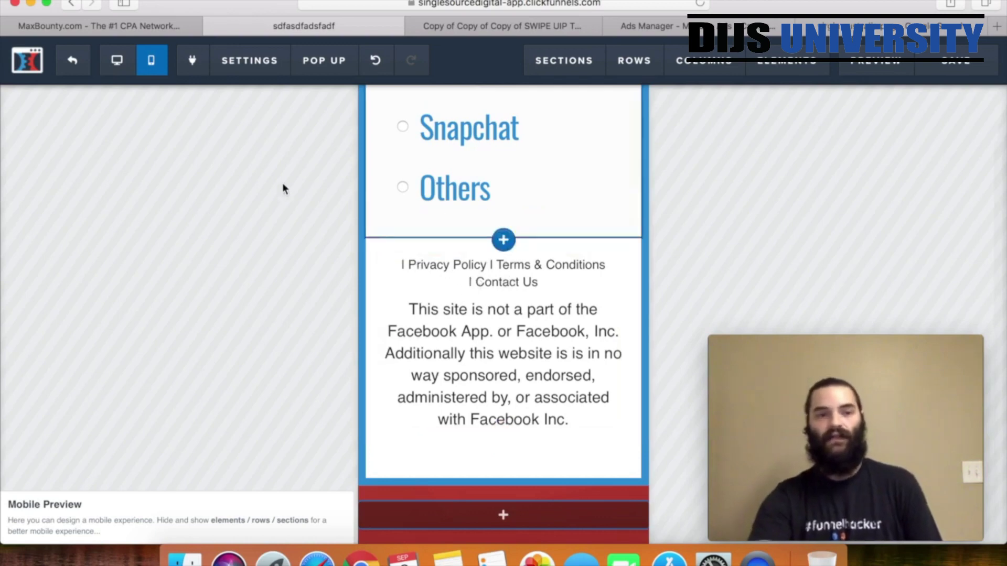
{"action": "scroll", "coordinate": [286, 189], "scroll_direction": "up", "scroll_amount": 1}
{"action": "left_click", "coordinate": [137, 26]}
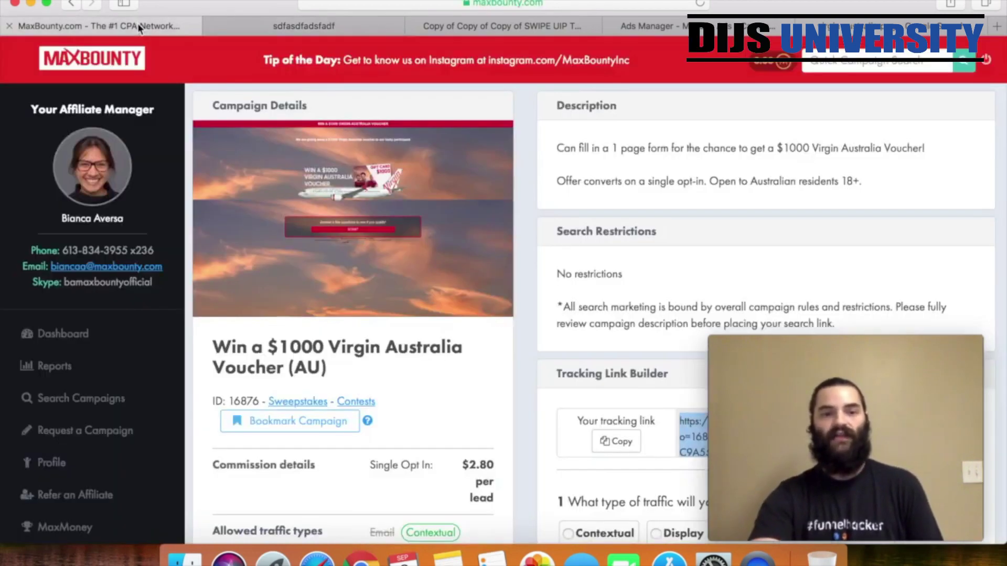
{"action": "scroll", "coordinate": [348, 276], "scroll_direction": "down", "scroll_amount": 5}
{"action": "scroll", "coordinate": [347, 283], "scroll_direction": "down", "scroll_amount": 10}
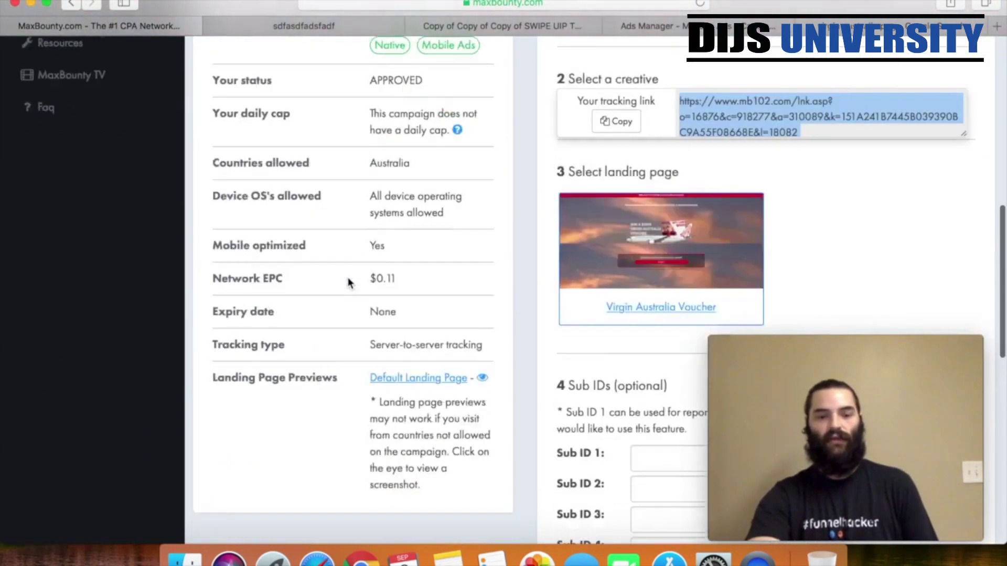
{"action": "right_click", "coordinate": [447, 177]}
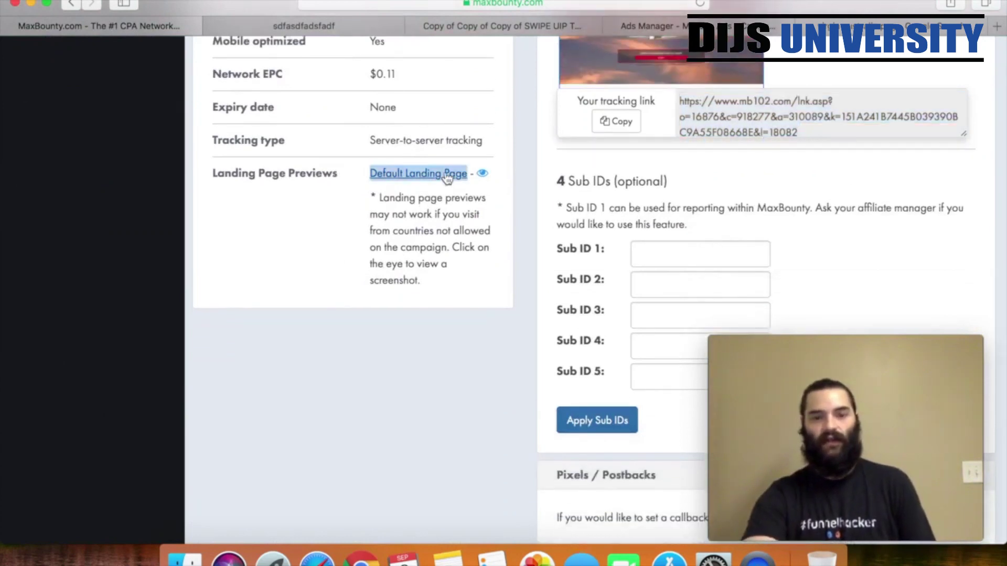
{"action": "left_click", "coordinate": [464, 181]}
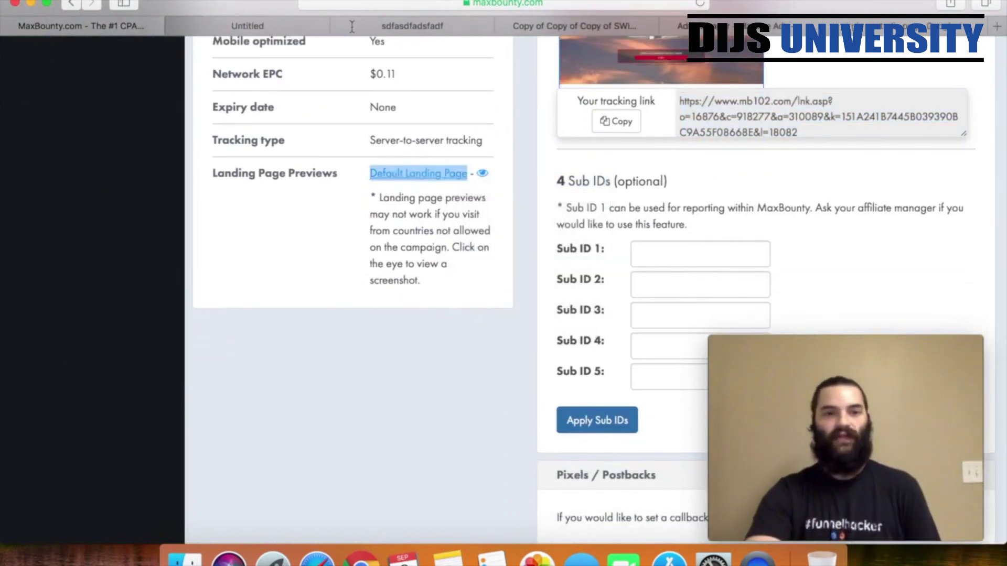
Examine the offer landing page's design and its terms and disclaimer text, and switch back to the ClickFunnels editor
{"action": "left_click", "coordinate": [262, 24]}
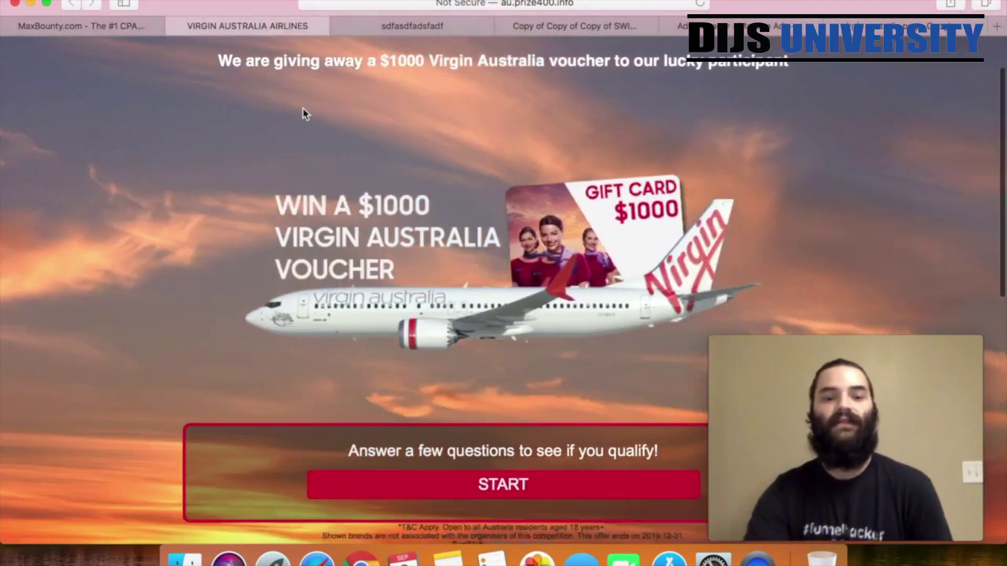
{"action": "scroll", "coordinate": [303, 115], "scroll_direction": "down", "scroll_amount": 8}
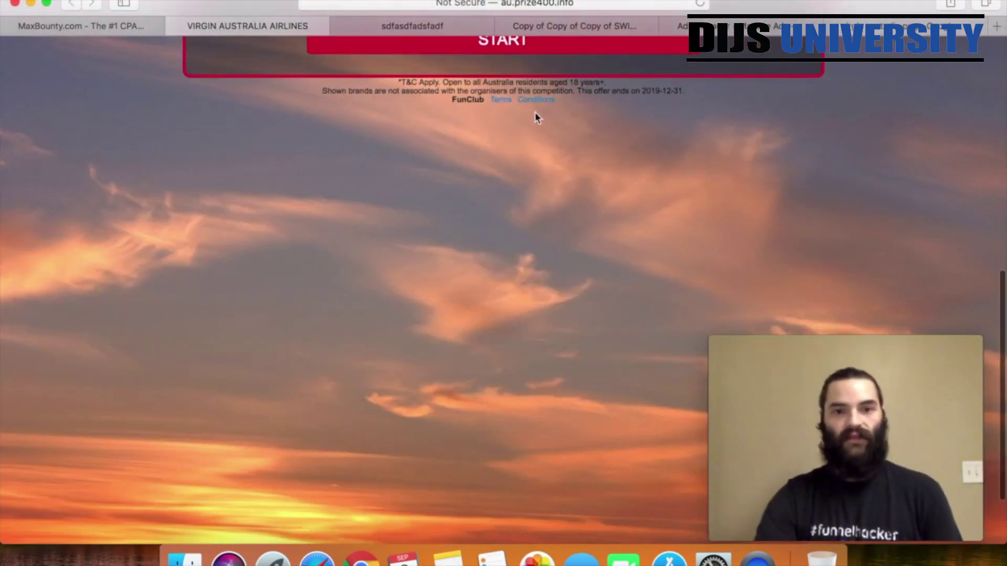
{"action": "scroll", "coordinate": [587, 252], "scroll_direction": "down", "scroll_amount": 2}
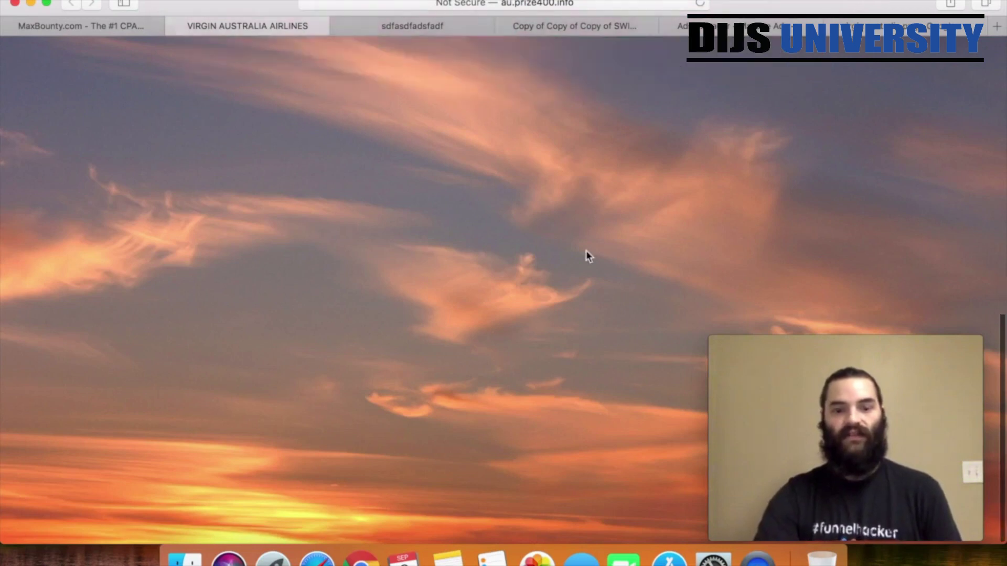
{"action": "scroll", "coordinate": [587, 252], "scroll_direction": "up", "scroll_amount": 10}
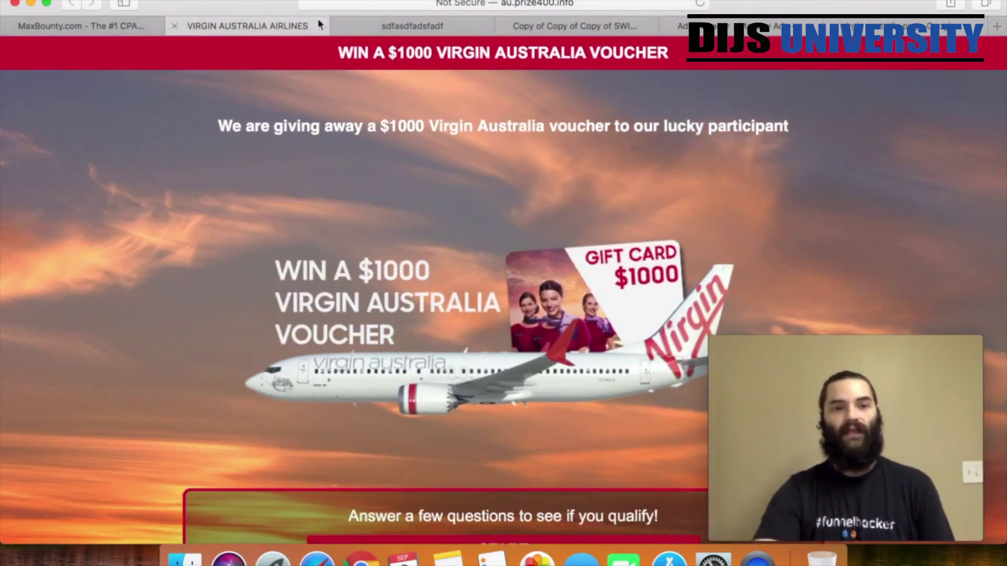
{"action": "left_click", "coordinate": [399, 27]}
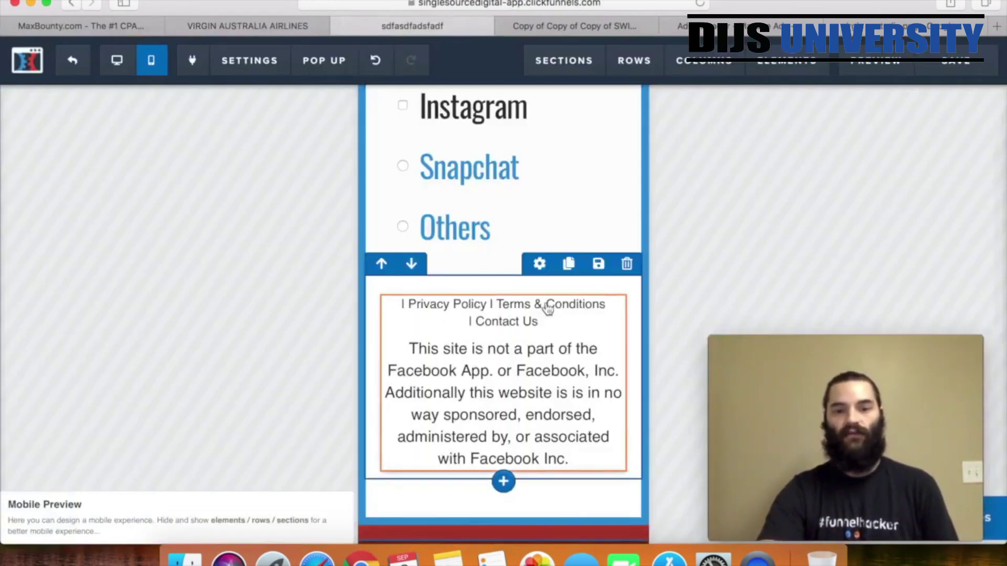
Review the survey page from logo to footer in the mobile view, comparing it with the desktop view
{"action": "mouse_move", "coordinate": [531, 314]}
{"action": "scroll", "coordinate": [503, 343], "scroll_direction": "up", "scroll_amount": 10}
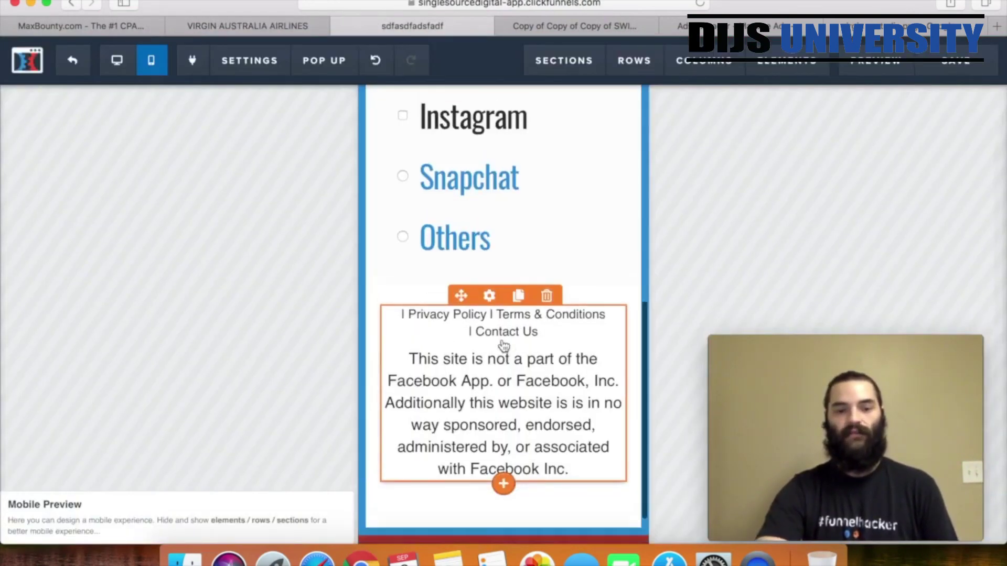
{"action": "mouse_move", "coordinate": [503, 345]}
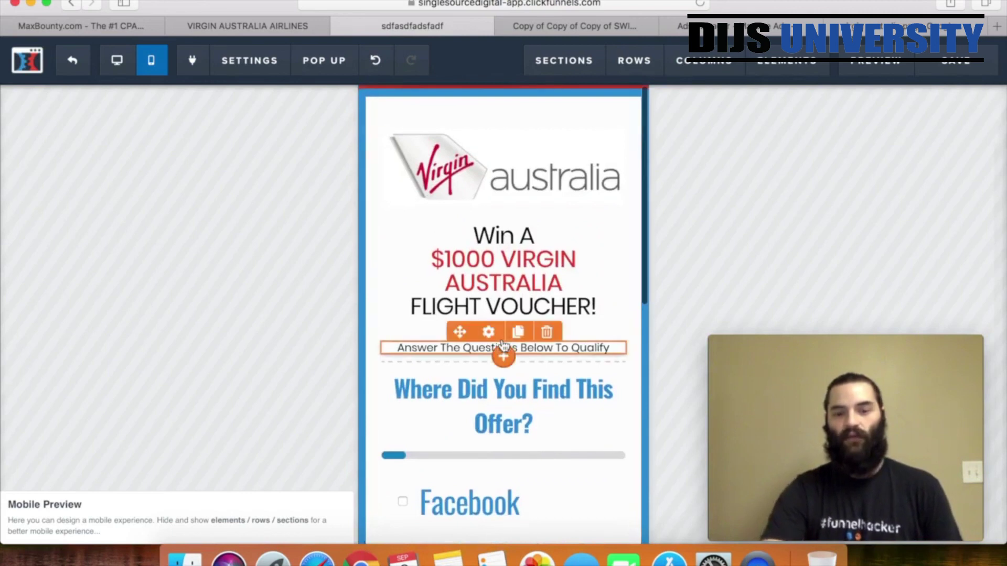
{"action": "scroll", "coordinate": [503, 345], "scroll_direction": "down", "scroll_amount": 2}
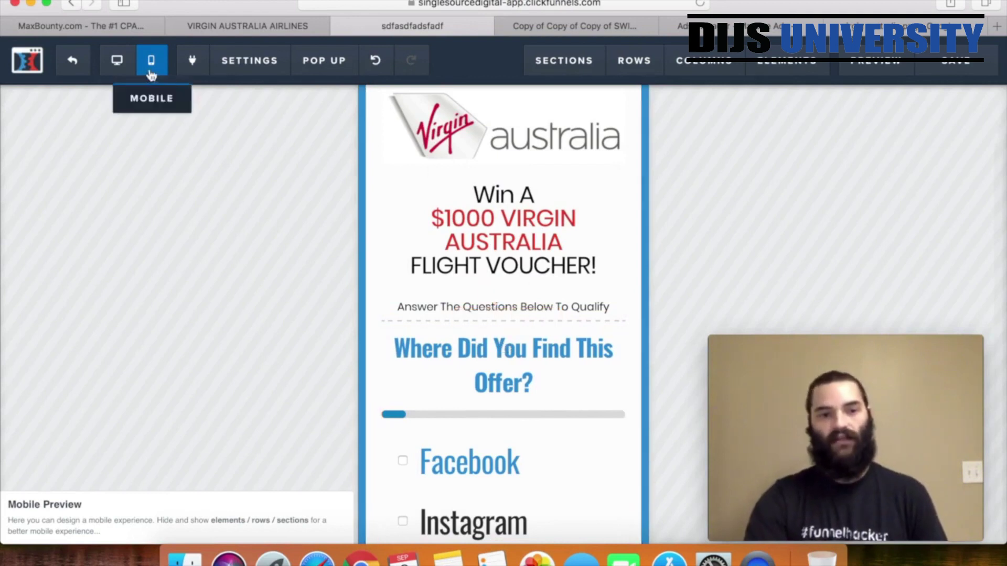
{"action": "left_click", "coordinate": [119, 64]}
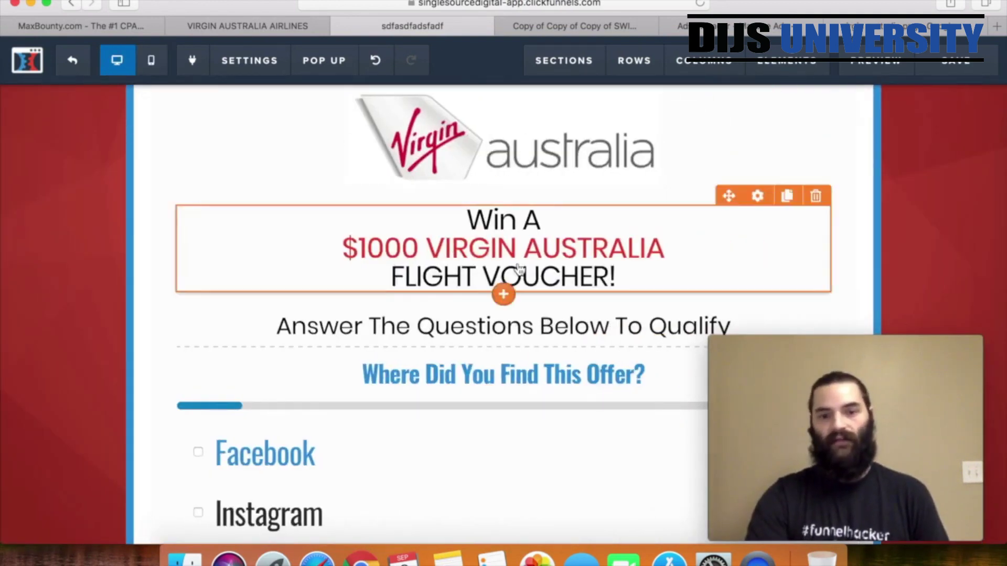
{"action": "scroll", "coordinate": [515, 269], "scroll_direction": "down", "scroll_amount": 5}
{"action": "scroll", "coordinate": [517, 268], "scroll_direction": "up", "scroll_amount": 5}
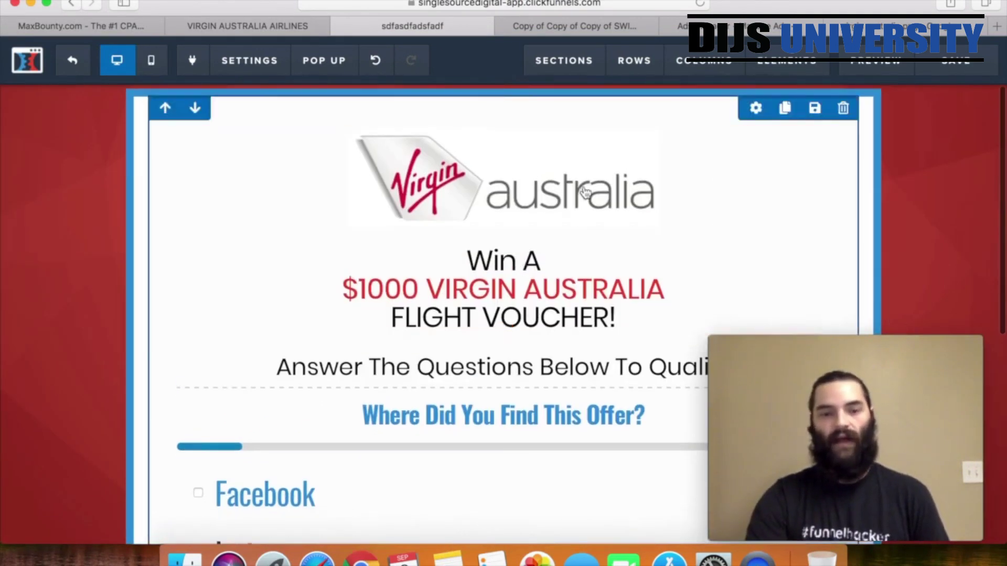
{"action": "left_click", "coordinate": [152, 62]}
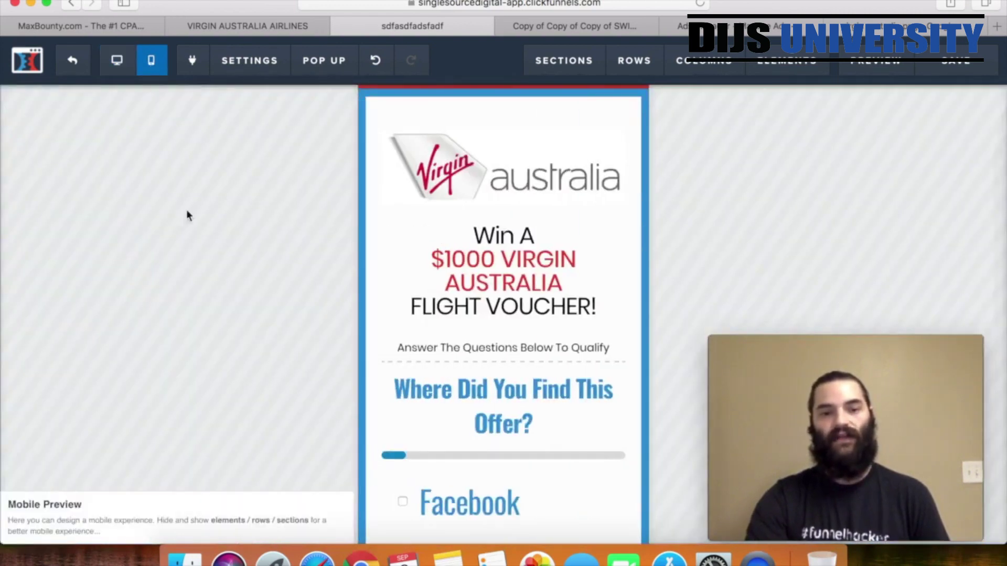
{"action": "scroll", "coordinate": [502, 208], "scroll_direction": "down", "scroll_amount": 5}
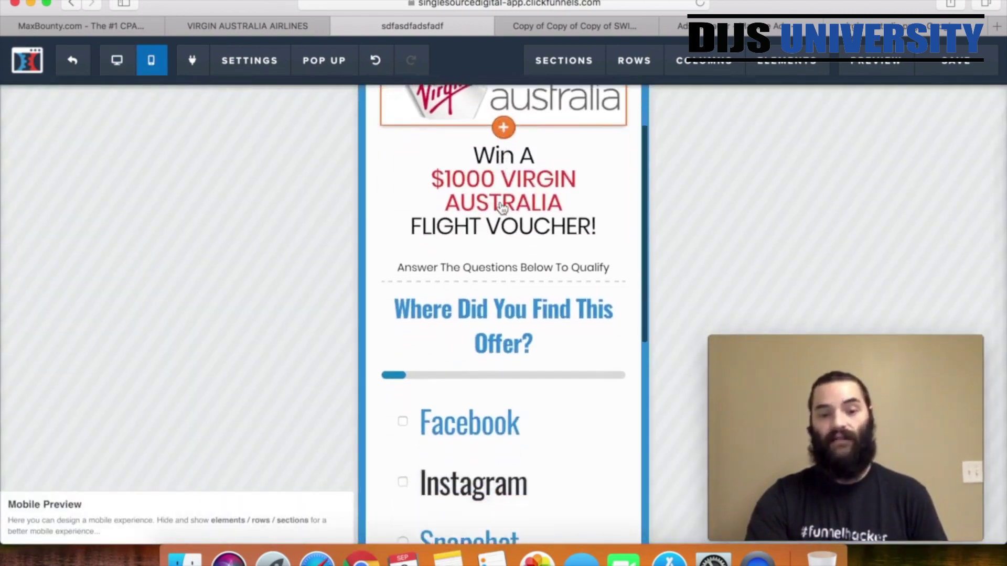
{"action": "scroll", "coordinate": [502, 208], "scroll_direction": "down", "scroll_amount": 10}
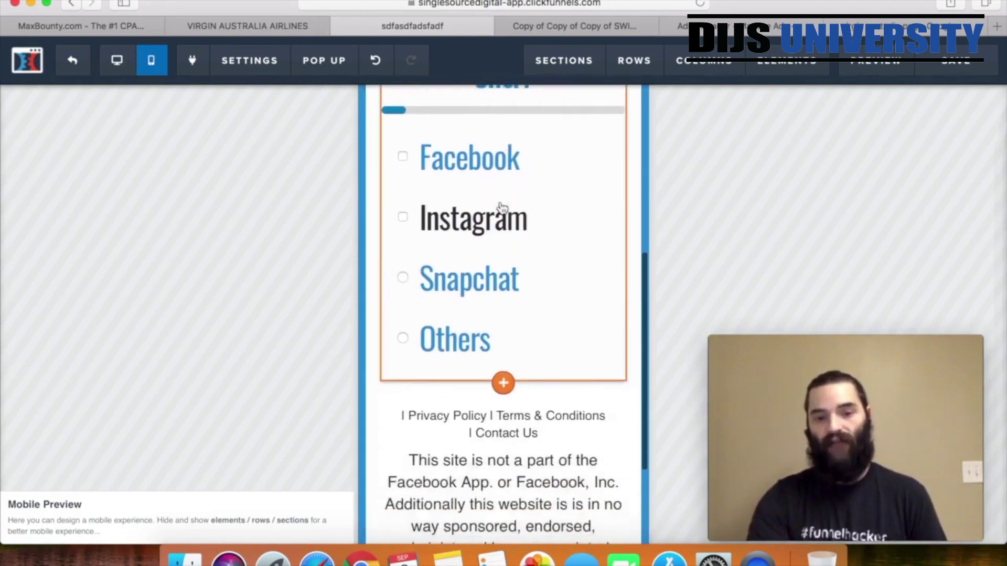
{"action": "scroll", "coordinate": [502, 208], "scroll_direction": "up", "scroll_amount": 15}
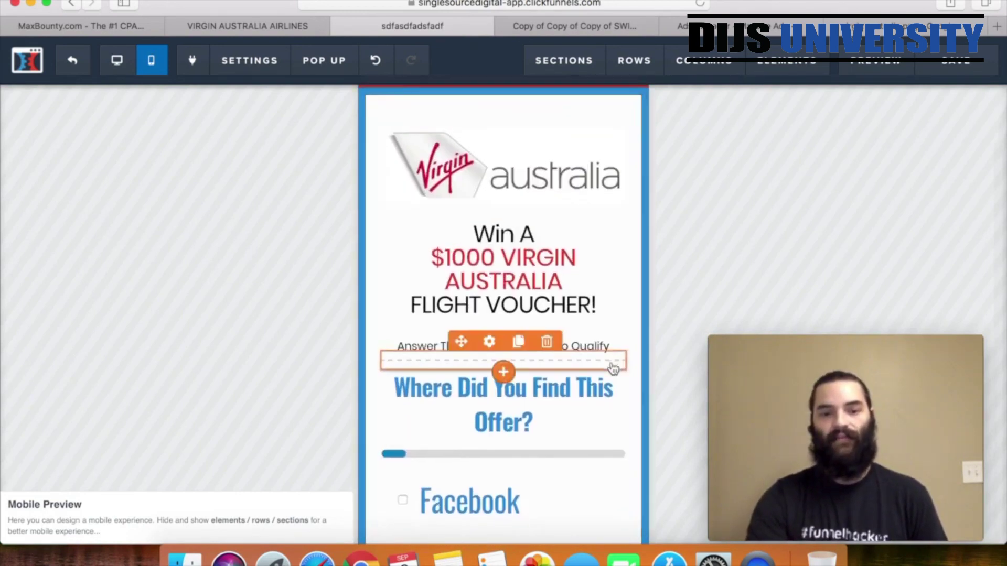
{"action": "scroll", "coordinate": [614, 367], "scroll_direction": "down", "scroll_amount": 3}
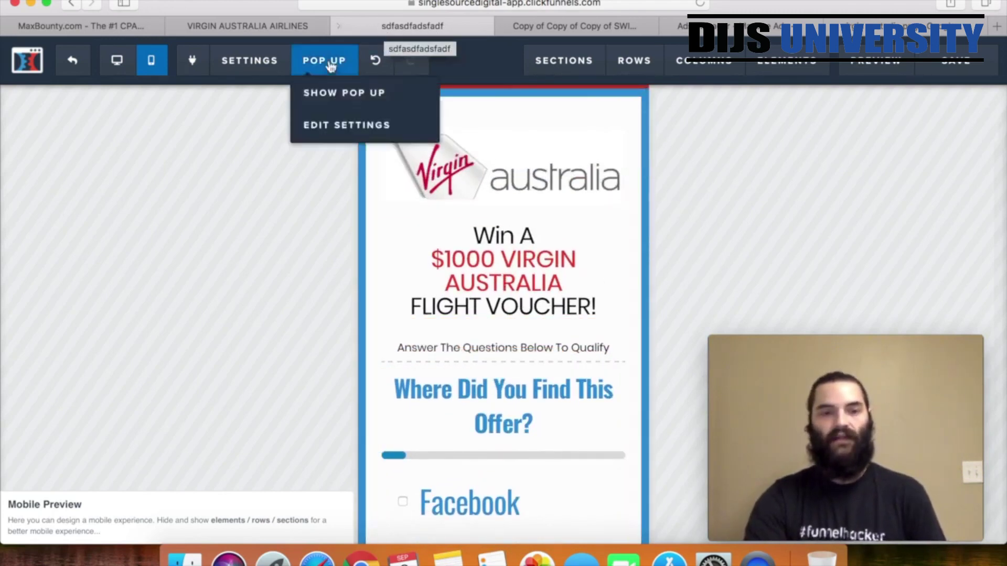
{"action": "mouse_move", "coordinate": [265, 74]}
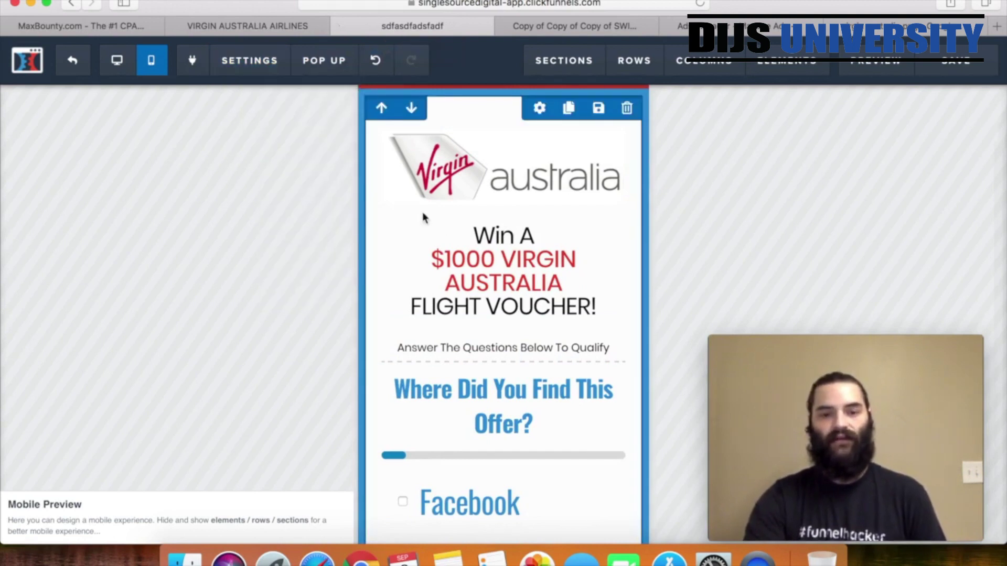
Copy the headline "Win A $1000 VIRGIN AUSTRALIA FLIGHT VOUCHER!" and use it as the page's SEO title and description
{"action": "left_click", "coordinate": [474, 236]}
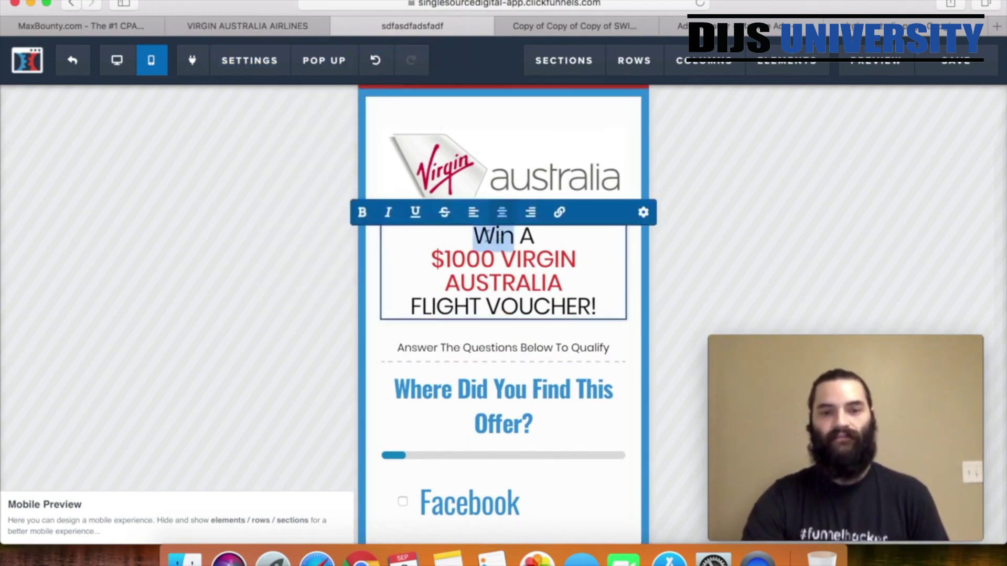
{"action": "left_click_drag", "start_coordinate": [474, 236], "coordinate": [601, 300]}
{"action": "key", "text": "super+c"}
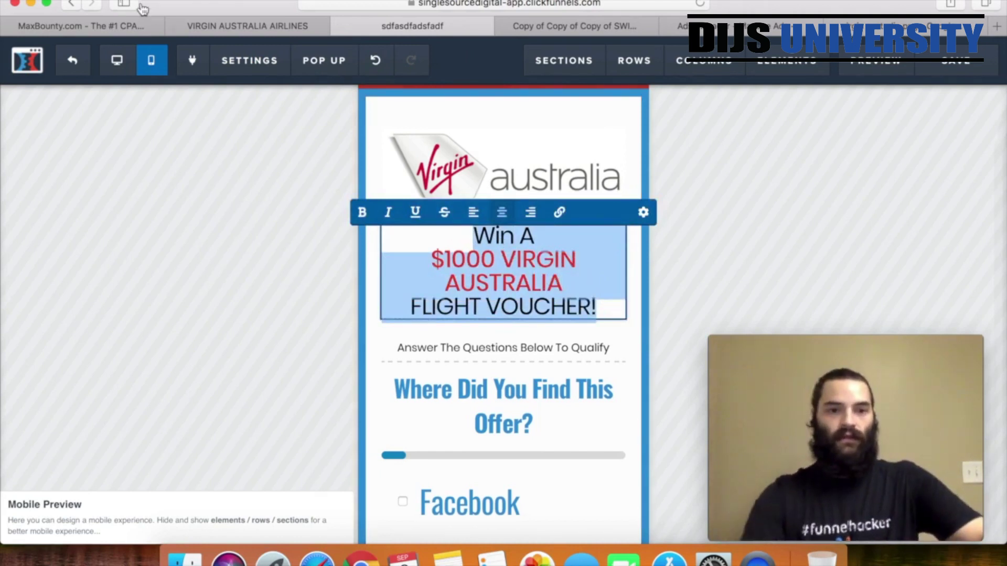
{"action": "left_click", "coordinate": [256, 62]}
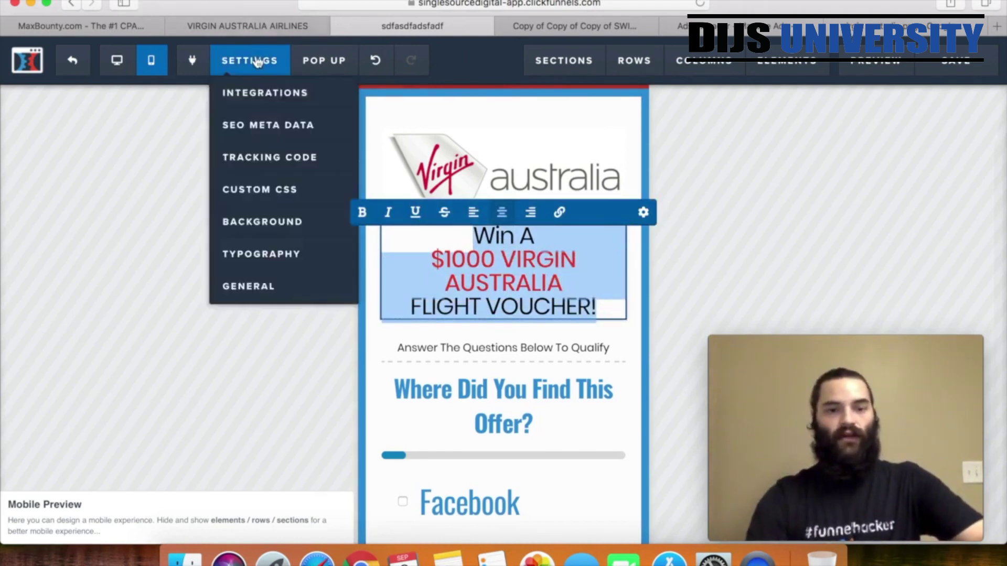
{"action": "left_click", "coordinate": [268, 126]}
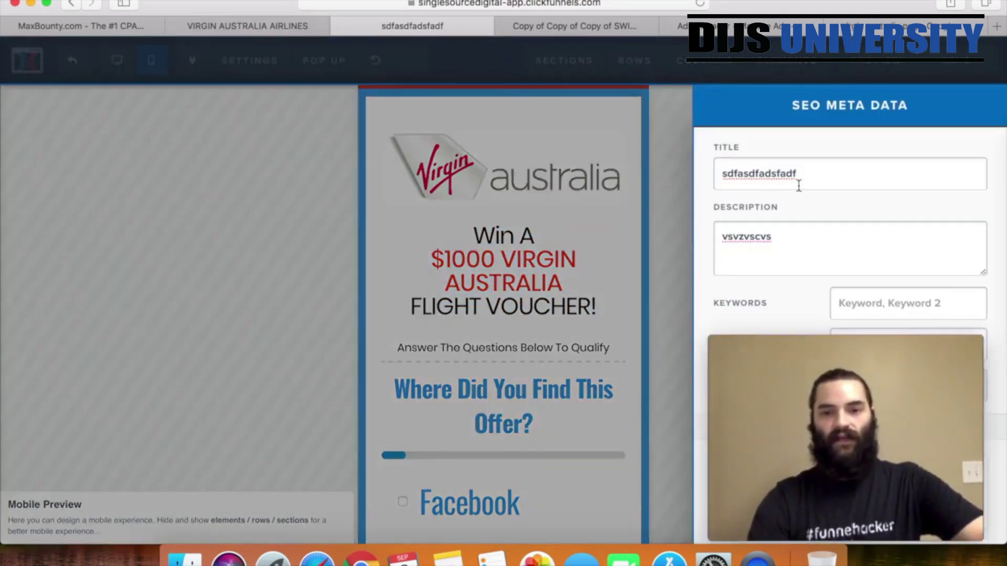
{"action": "left_click_drag", "start_coordinate": [806, 182], "coordinate": [659, 178]}
{"action": "key", "text": "super+v"}
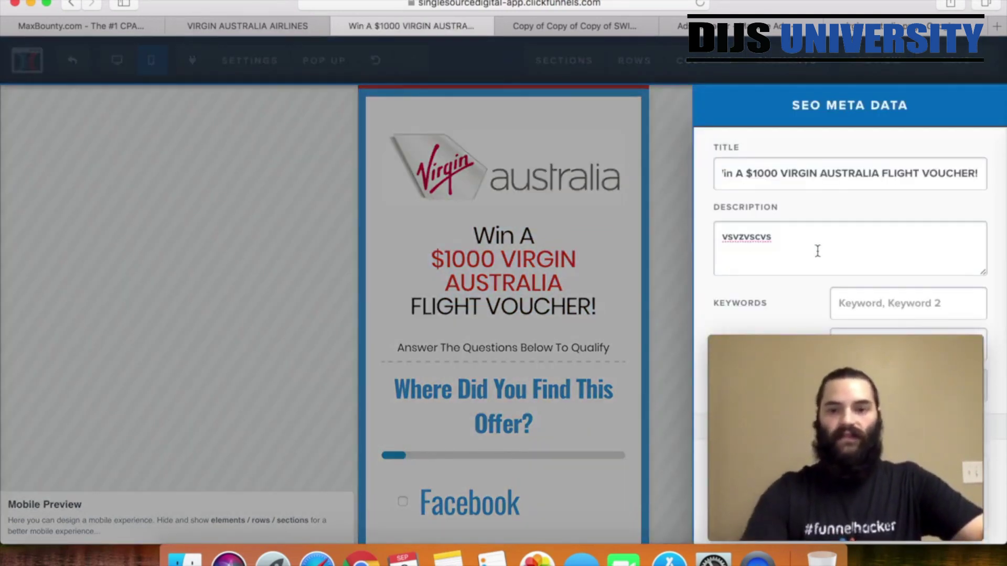
{"action": "left_click", "coordinate": [750, 249]}
{"action": "key", "text": "super+v"}
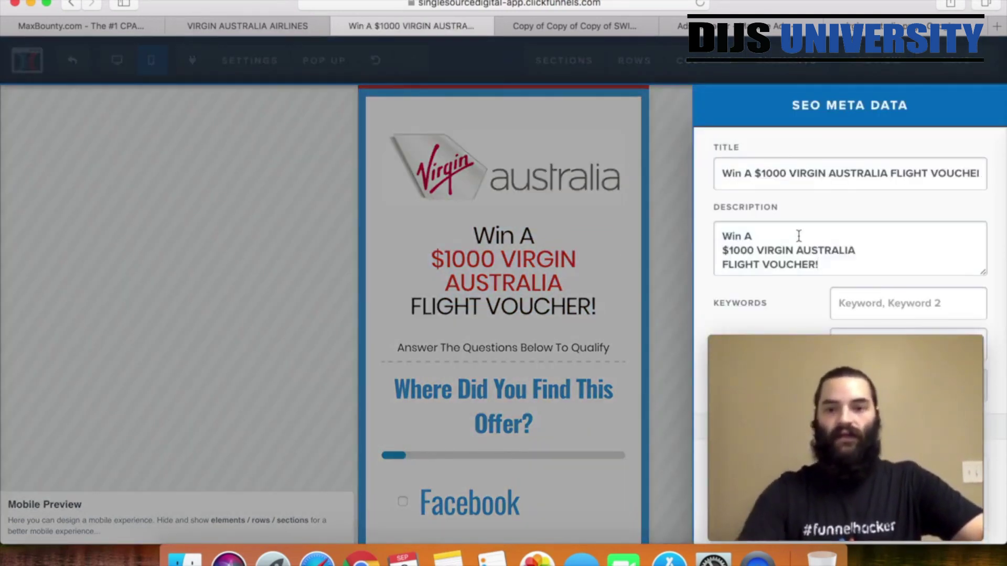
Set the SEO social image to the uploaded Virgin Australia logo from the image library and close the SEO settings
{"action": "scroll", "coordinate": [798, 235], "scroll_direction": "down", "scroll_amount": 5}
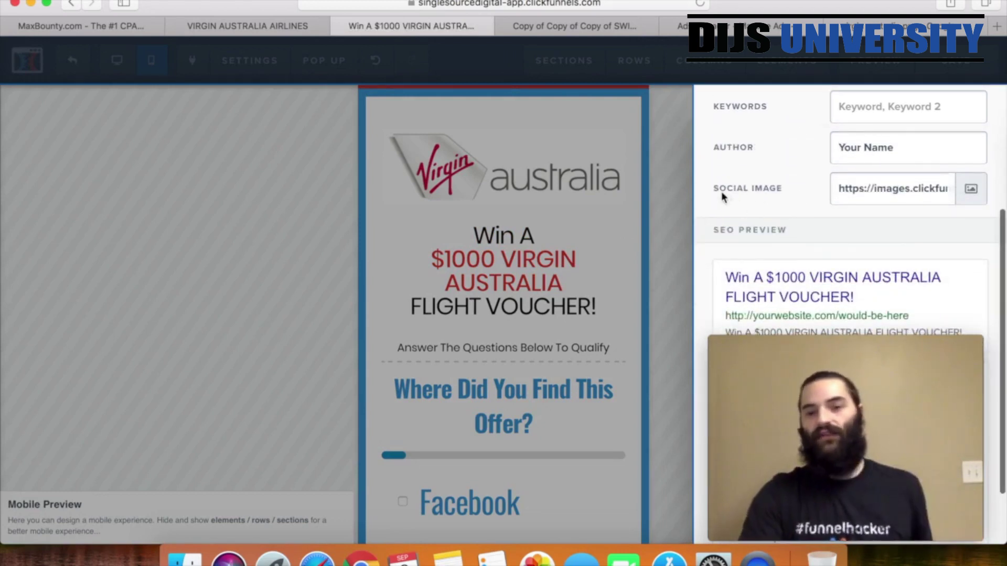
{"action": "scroll", "coordinate": [791, 198], "scroll_direction": "down", "scroll_amount": 3}
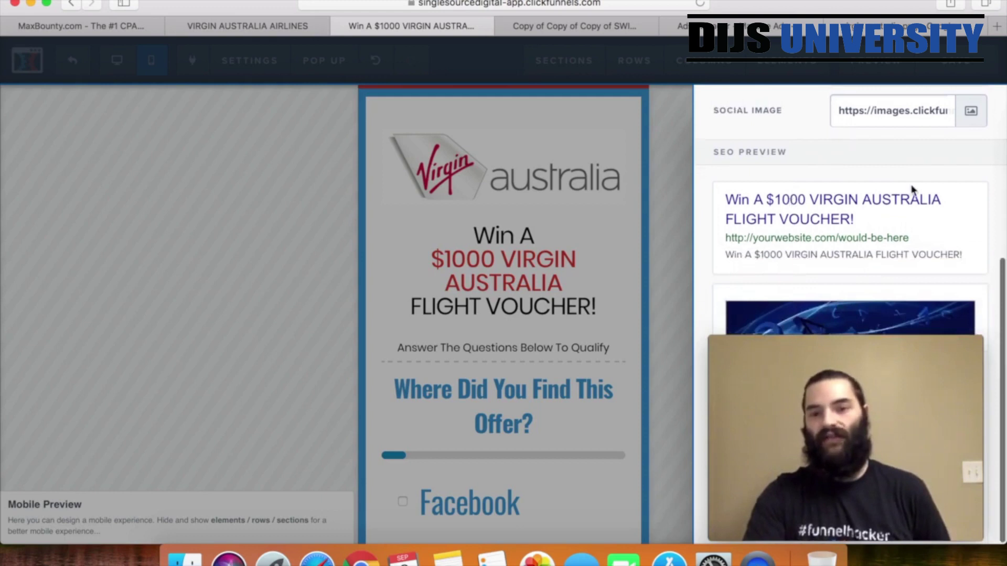
{"action": "scroll", "coordinate": [911, 190], "scroll_direction": "up", "scroll_amount": 1}
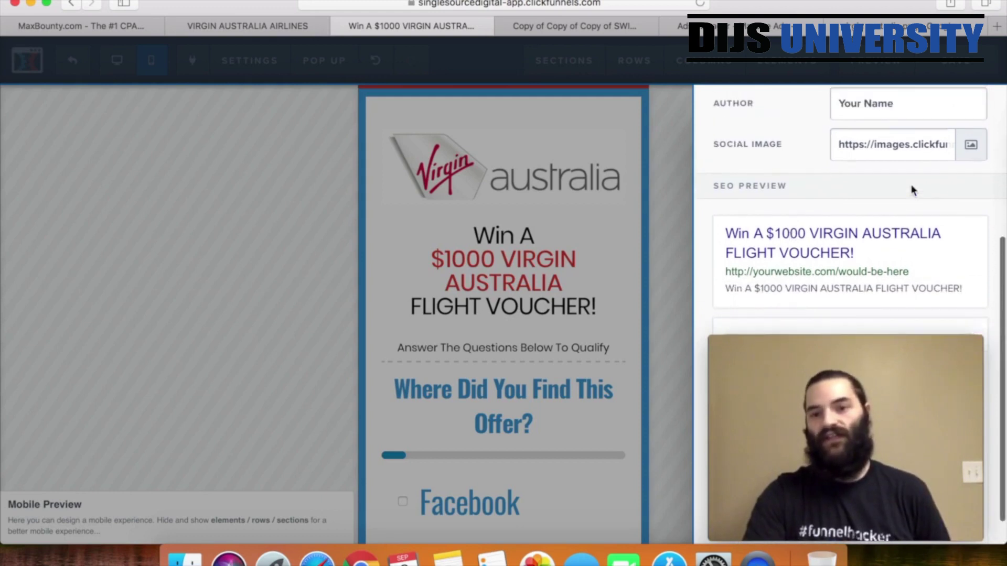
{"action": "left_click", "coordinate": [971, 146]}
{"action": "left_click", "coordinate": [97, 262]}
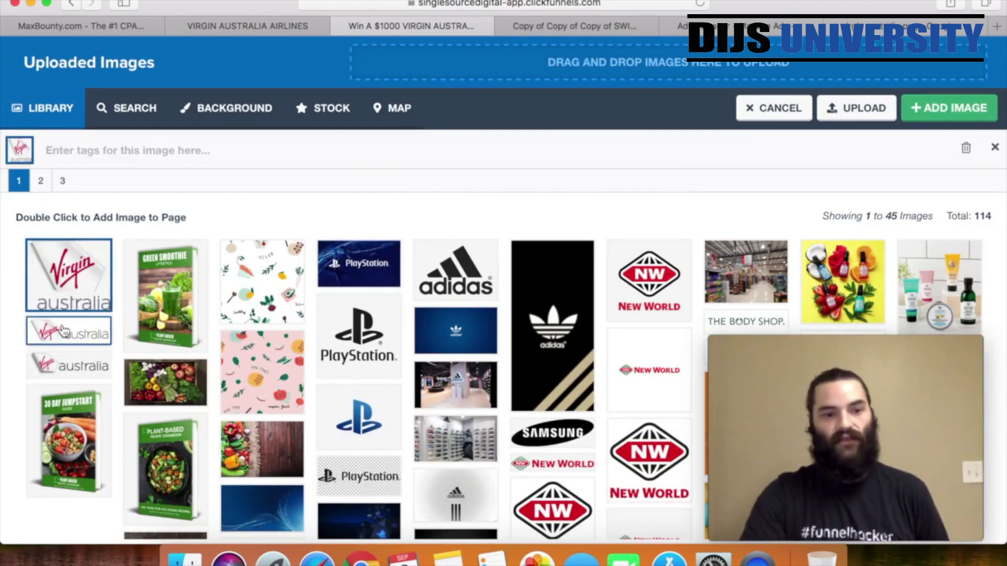
{"action": "left_click", "coordinate": [956, 108]}
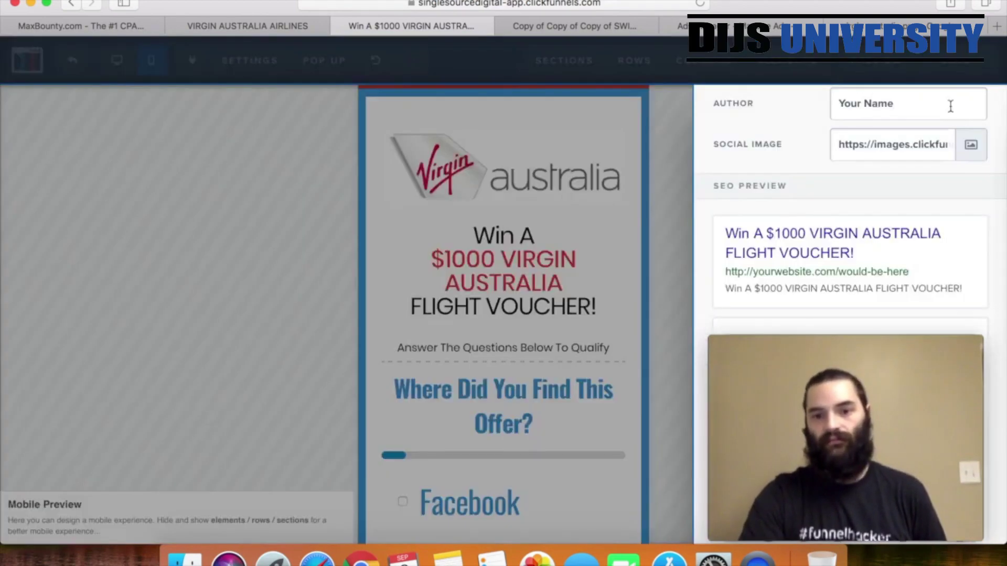
{"action": "scroll", "coordinate": [796, 247], "scroll_direction": "down", "scroll_amount": 3}
{"action": "scroll", "coordinate": [814, 244], "scroll_direction": "up", "scroll_amount": 5}
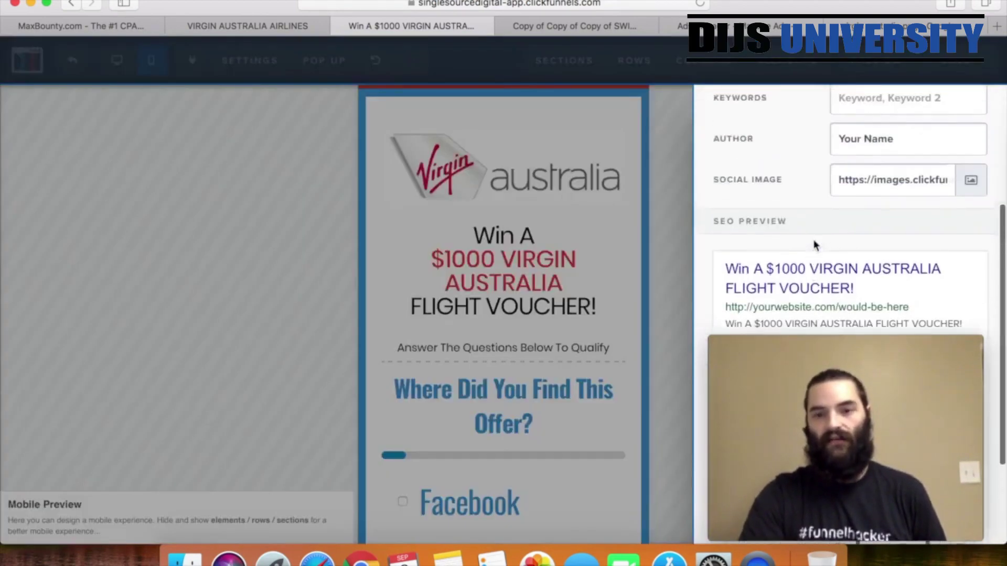
{"action": "left_click", "coordinate": [327, 236]}
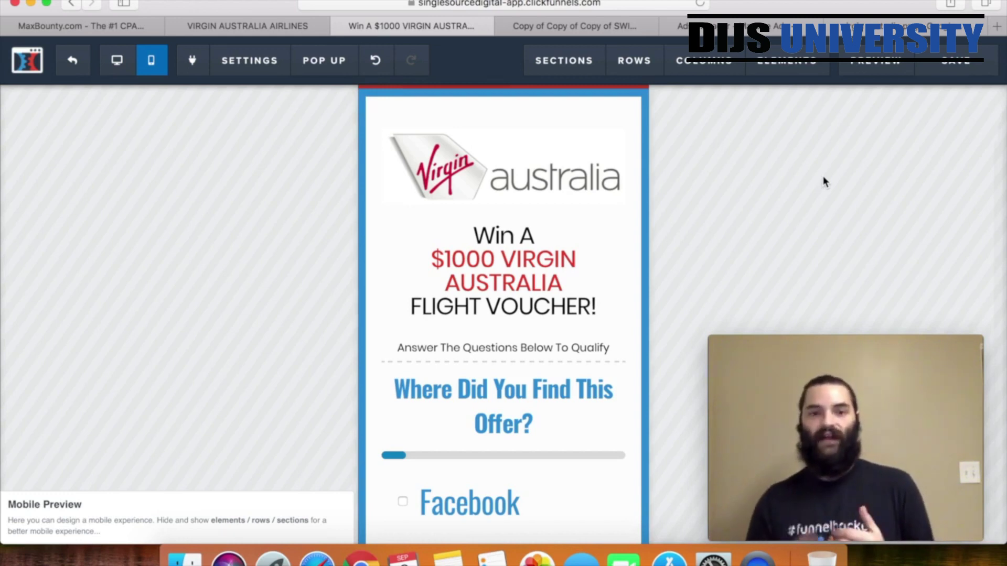
Leave the page editor and return to the INSTAGRAM Template step's overview in the funnel
{"action": "left_click", "coordinate": [74, 66]}
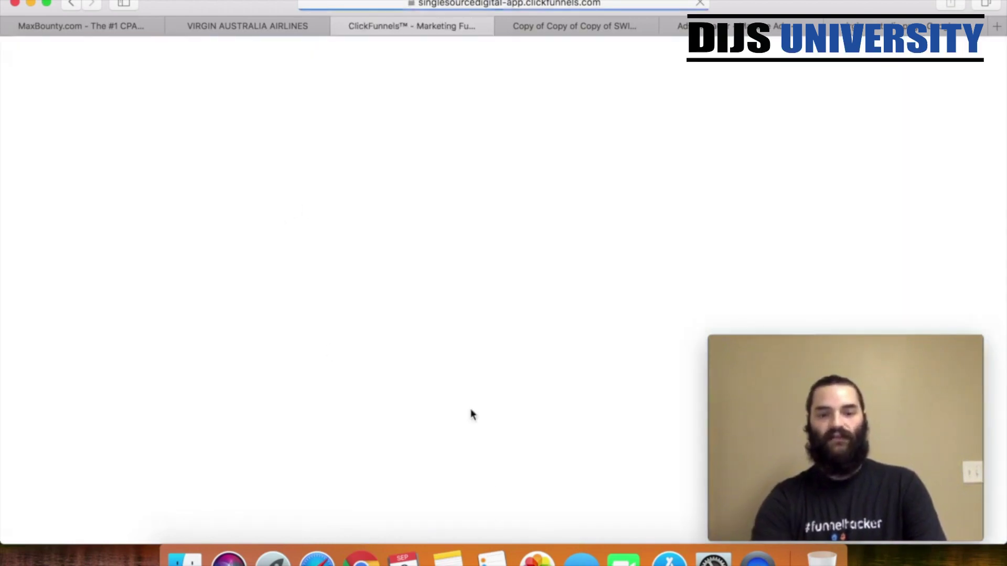
{"action": "scroll", "coordinate": [579, 327], "scroll_direction": "down", "scroll_amount": 3}
{"action": "scroll", "coordinate": [580, 325], "scroll_direction": "down", "scroll_amount": 3}
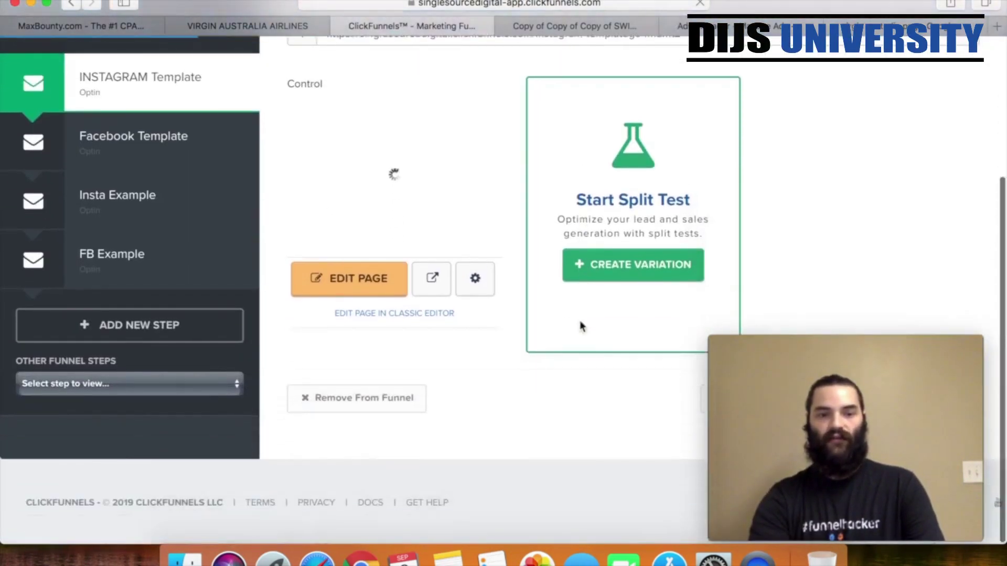
{"action": "scroll", "coordinate": [580, 325], "scroll_direction": "up", "scroll_amount": 4}
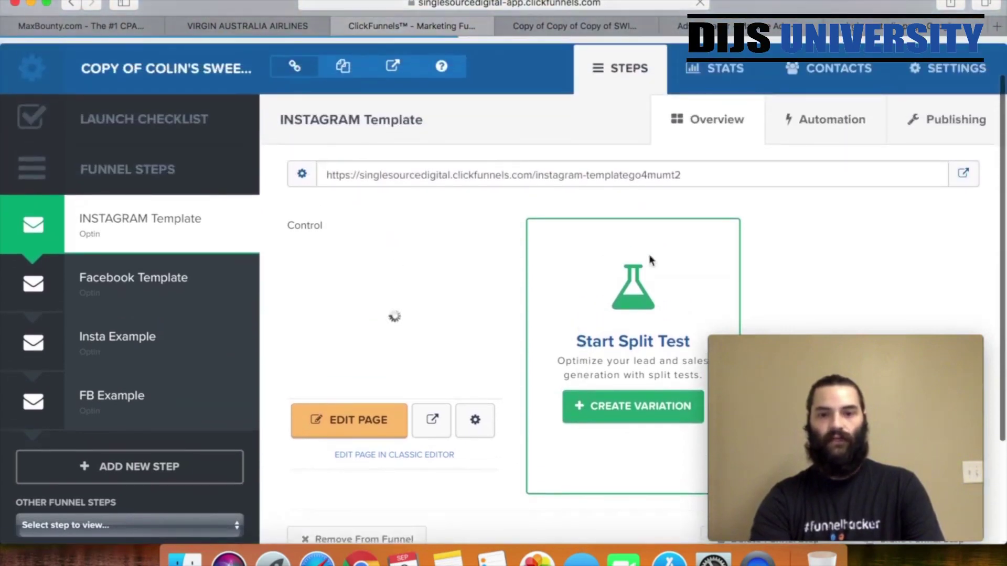
{"action": "scroll", "coordinate": [946, 67], "scroll_direction": "down", "scroll_amount": 3}
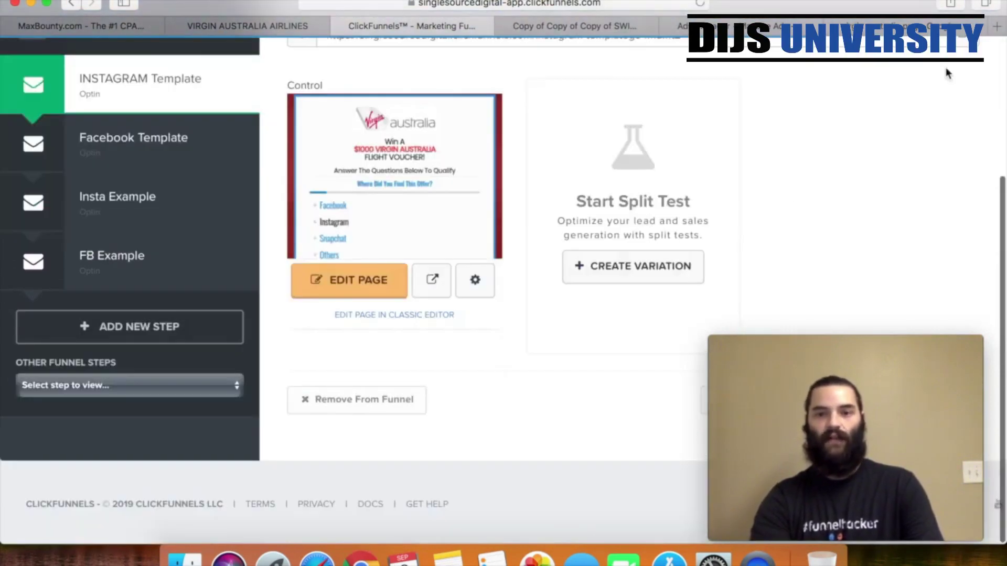
{"action": "scroll", "coordinate": [945, 67], "scroll_direction": "up", "scroll_amount": 2}
{"action": "scroll", "coordinate": [945, 67], "scroll_direction": "up", "scroll_amount": 3}
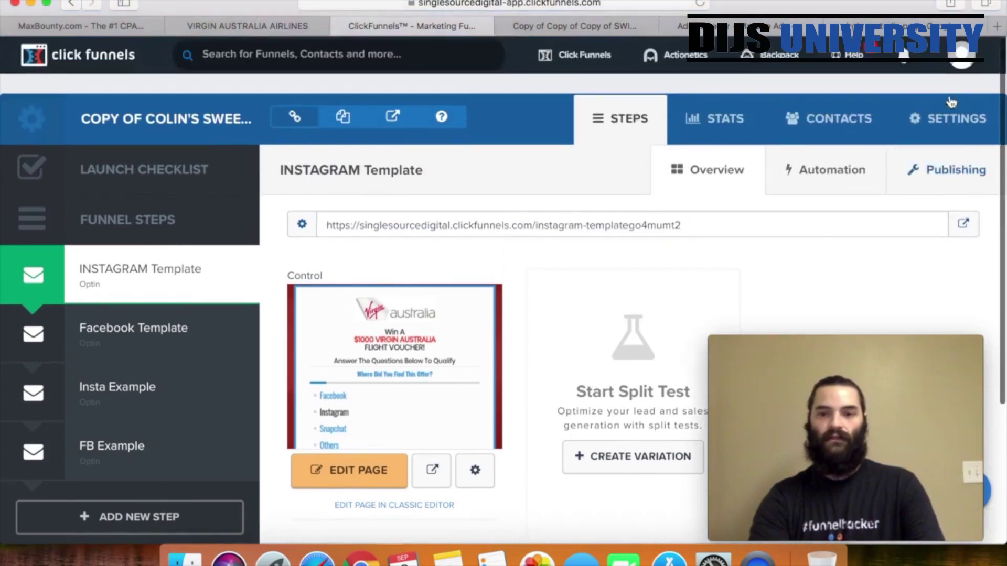
Open the funnel-wide settings and review the Facebook Pixel code in the body tracking code
{"action": "left_click", "coordinate": [950, 123]}
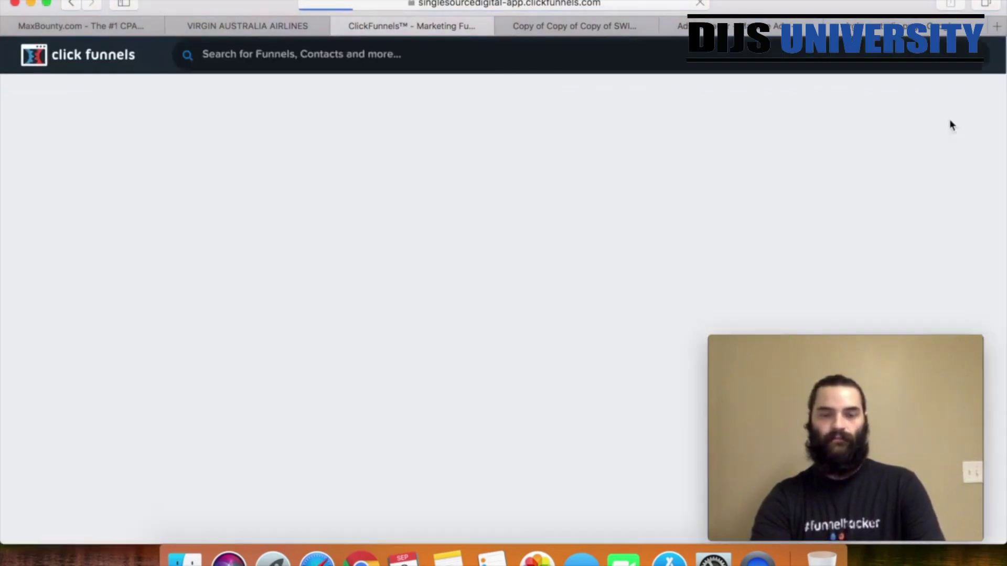
{"action": "scroll", "coordinate": [640, 168], "scroll_direction": "down", "scroll_amount": 5}
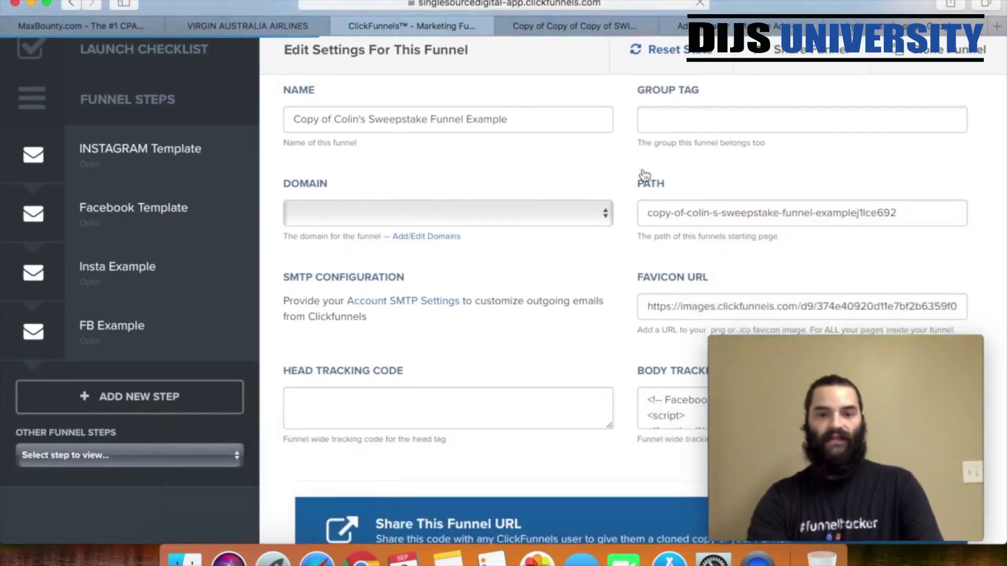
{"action": "scroll", "coordinate": [655, 204], "scroll_direction": "down", "scroll_amount": 9}
{"action": "scroll", "coordinate": [659, 212], "scroll_direction": "up", "scroll_amount": 6}
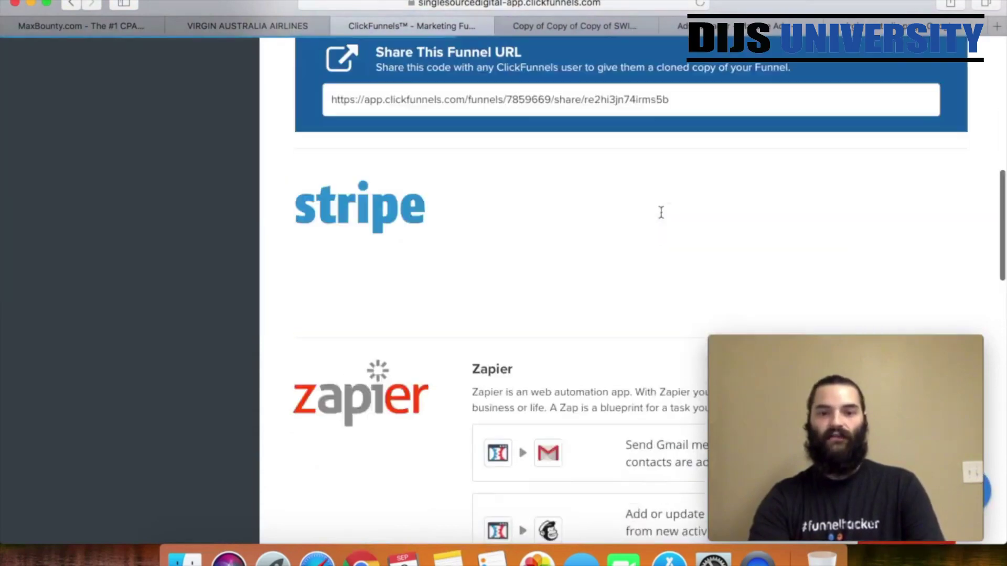
{"action": "scroll", "coordinate": [660, 215], "scroll_direction": "up", "scroll_amount": 9}
{"action": "scroll", "coordinate": [661, 212], "scroll_direction": "down", "scroll_amount": 3}
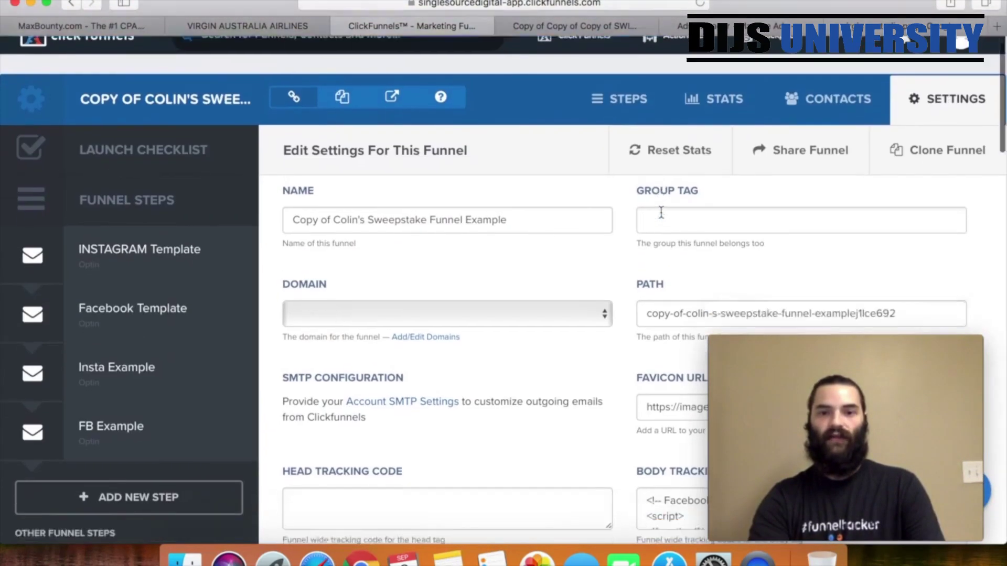
{"action": "scroll", "coordinate": [661, 211], "scroll_direction": "down", "scroll_amount": 3}
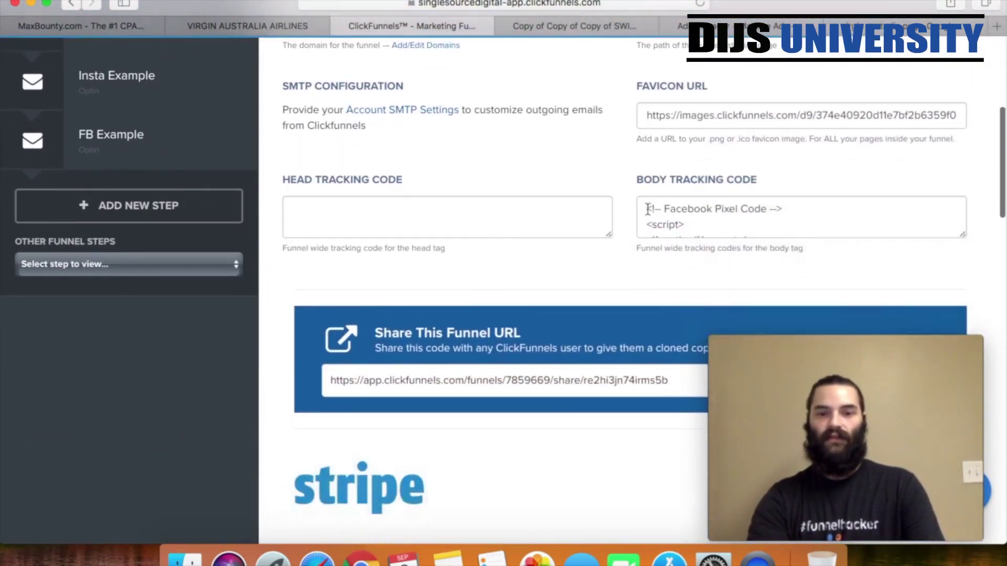
{"action": "left_click_drag", "start_coordinate": [648, 208], "coordinate": [796, 269]}
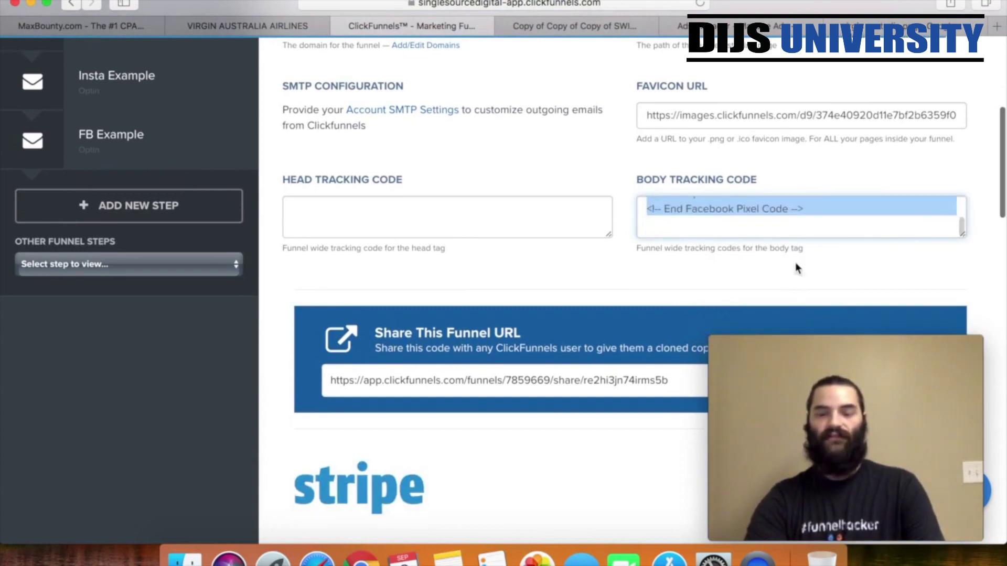
{"action": "left_click", "coordinate": [795, 234]}
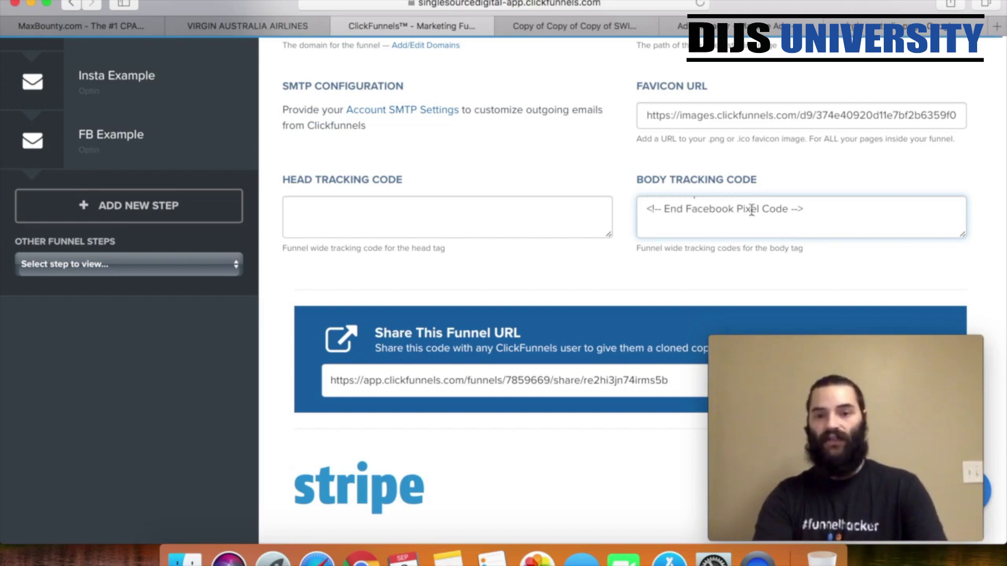
Save and update the funnel settings, then return to the beginning of the settings page
{"action": "scroll", "coordinate": [750, 225], "scroll_direction": "down", "scroll_amount": 15}
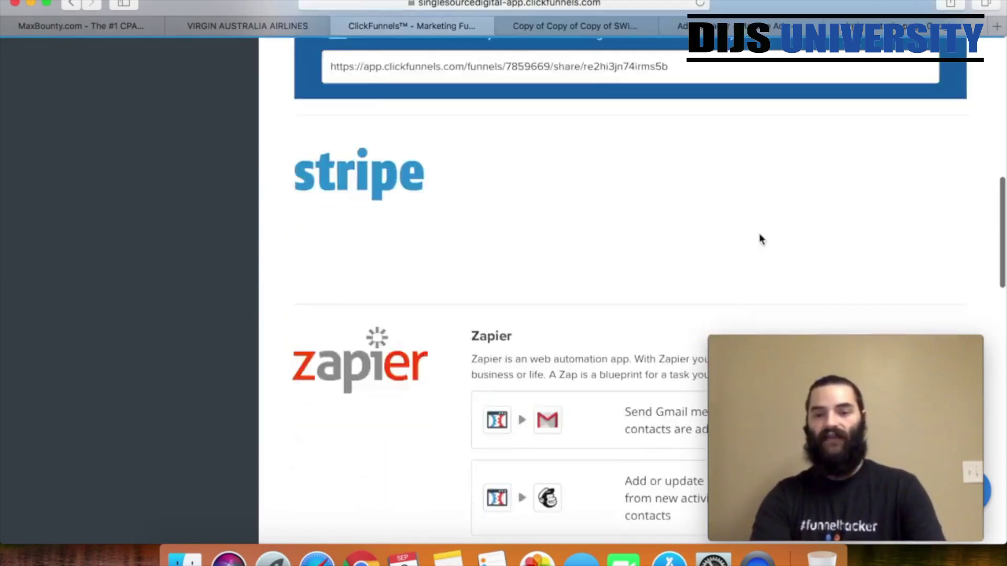
{"action": "left_click_drag", "start_coordinate": [819, 338], "coordinate": [628, 337]}
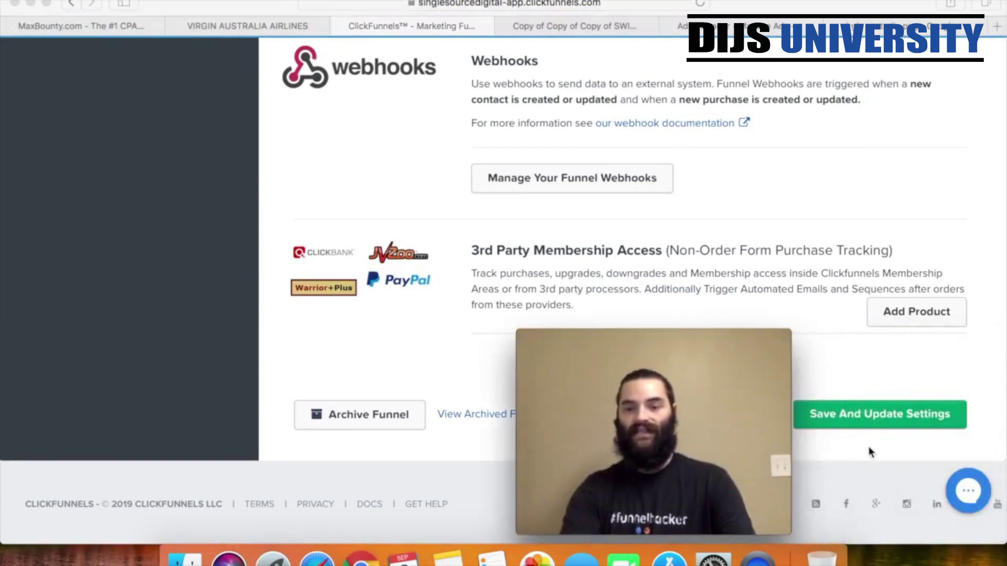
{"action": "left_click", "coordinate": [888, 420]}
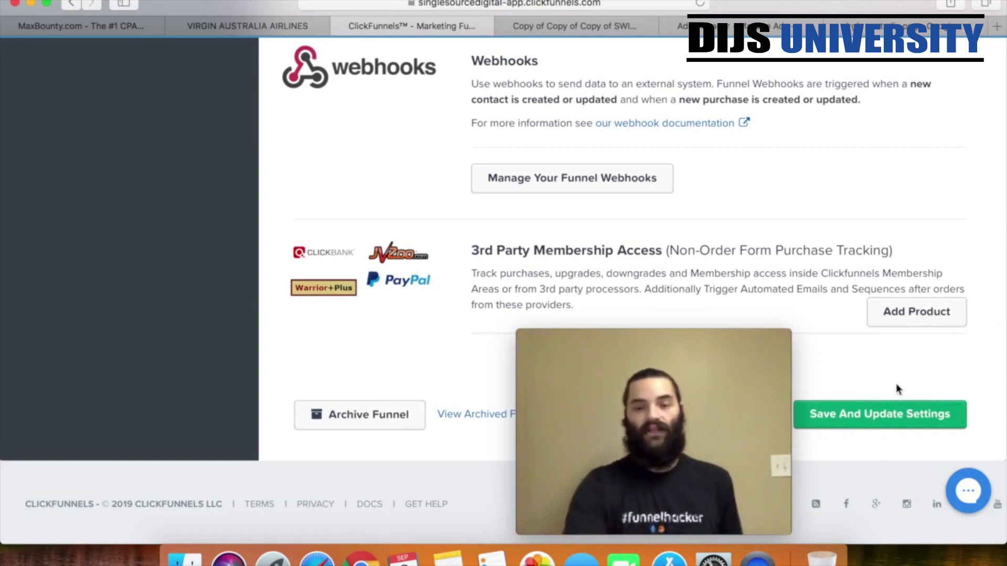
{"action": "mouse_move", "coordinate": [769, 421]}
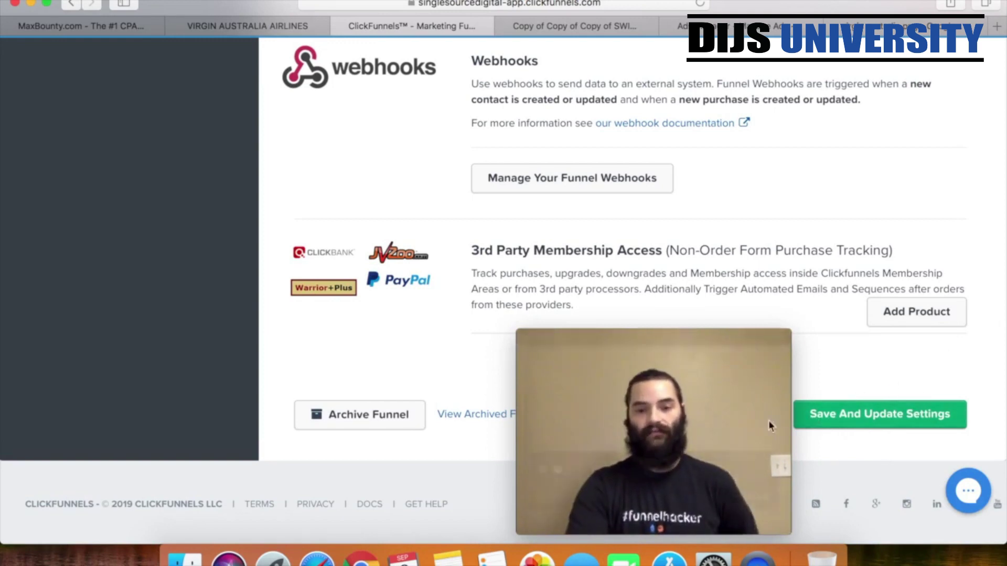
{"action": "left_click_drag", "start_coordinate": [658, 350], "coordinate": [856, 313]}
{"action": "scroll", "coordinate": [598, 288], "scroll_direction": "up", "scroll_amount": 15}
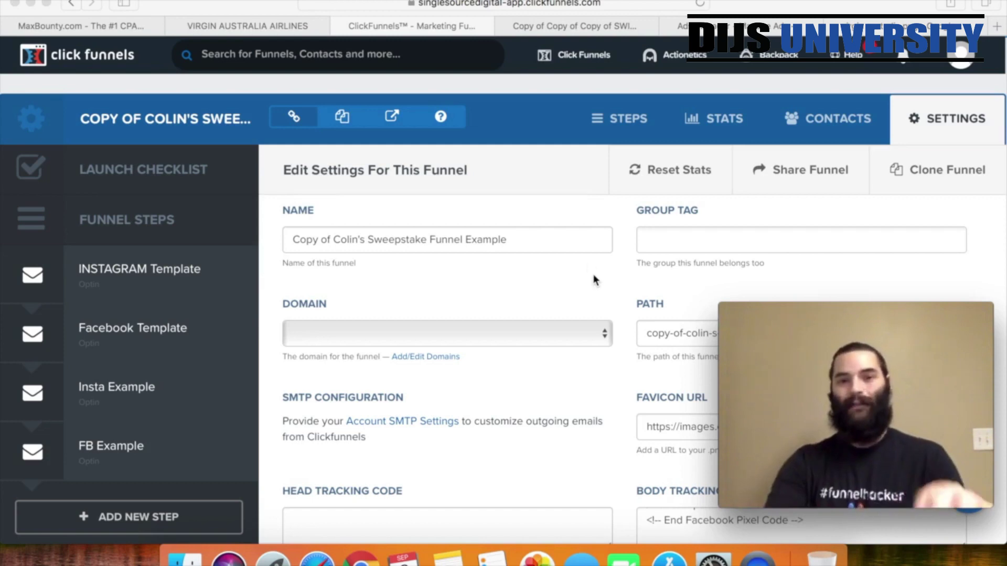
Switch to the Canva "SWIPE UP & WIN A AMAZON ECHO!" story design and bring the whole page into clear view
{"action": "left_click", "coordinate": [580, 30]}
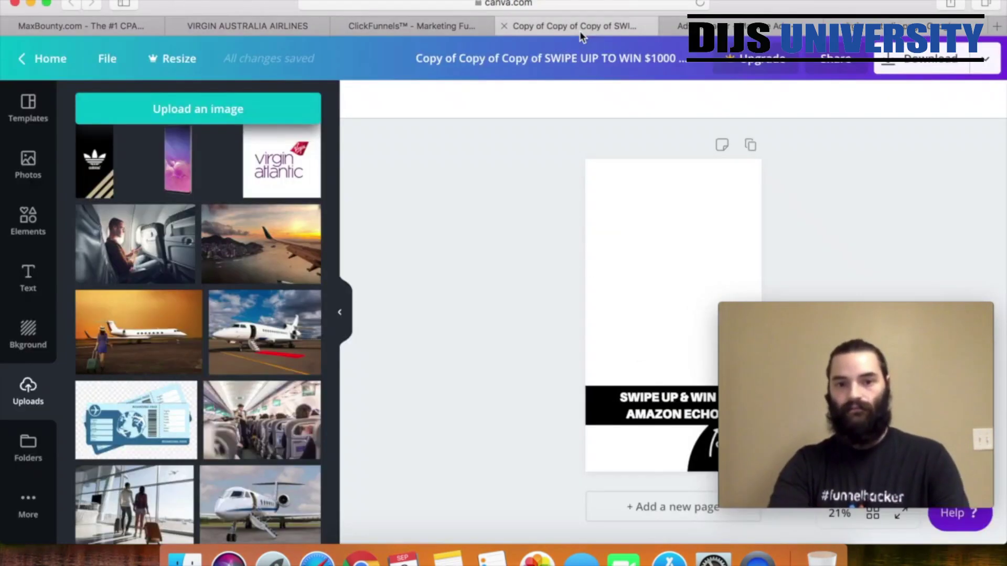
{"action": "mouse_move", "coordinate": [838, 317]}
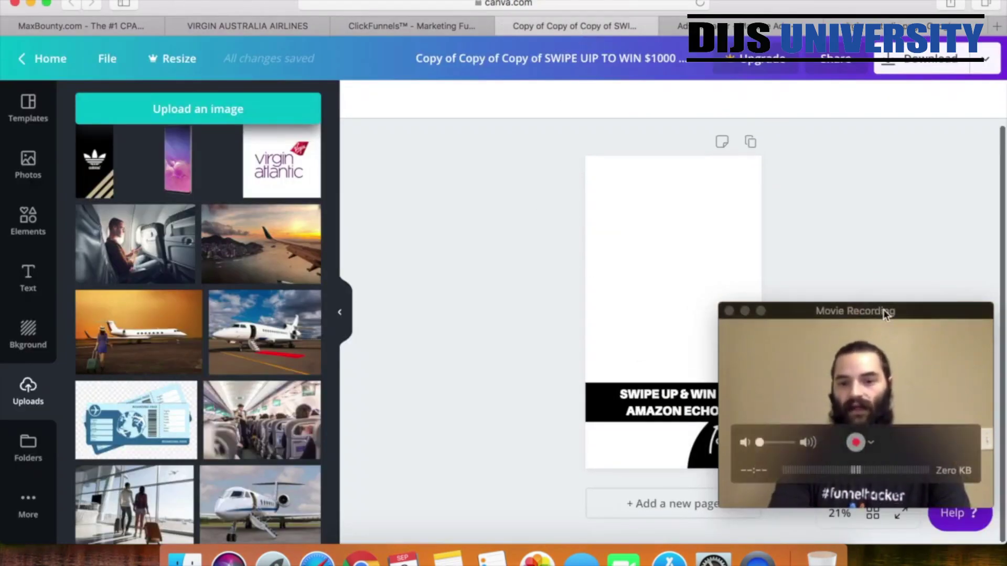
{"action": "left_click_drag", "start_coordinate": [883, 311], "coordinate": [253, 347]}
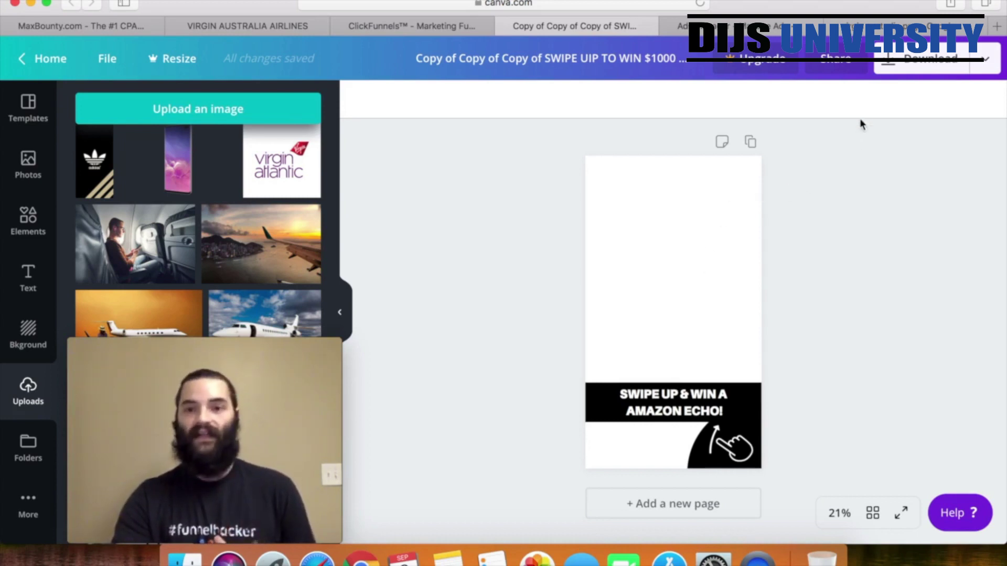
Switch to the Google Images results and shorten the search to "virgin australia"
{"action": "key", "text": "ctrl+Tab"}
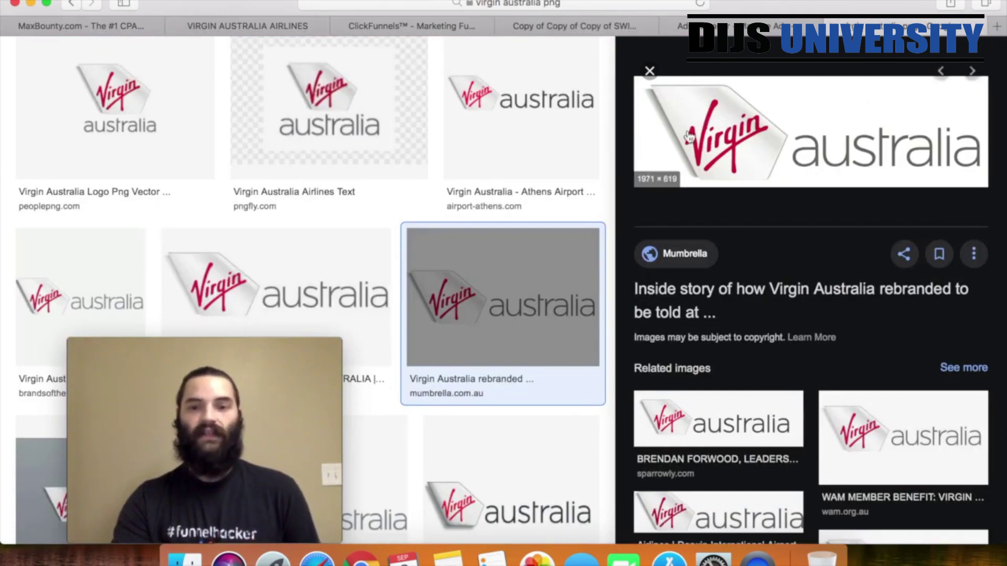
{"action": "scroll", "coordinate": [649, 73], "scroll_direction": "up", "scroll_amount": 2}
{"action": "left_click", "coordinate": [649, 165]}
{"action": "scroll", "coordinate": [486, 218], "scroll_direction": "up", "scroll_amount": 5}
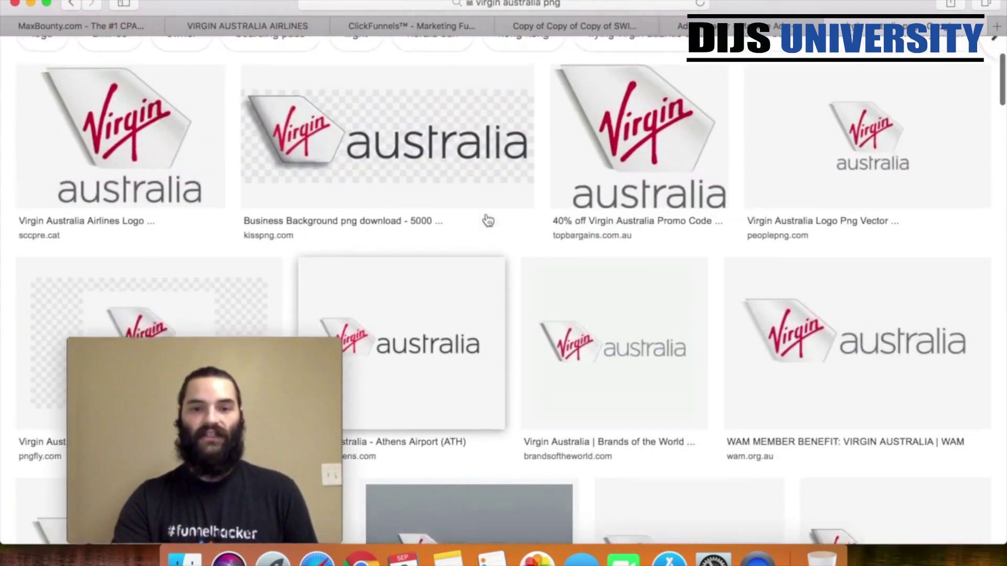
{"action": "left_click", "coordinate": [284, 64]}
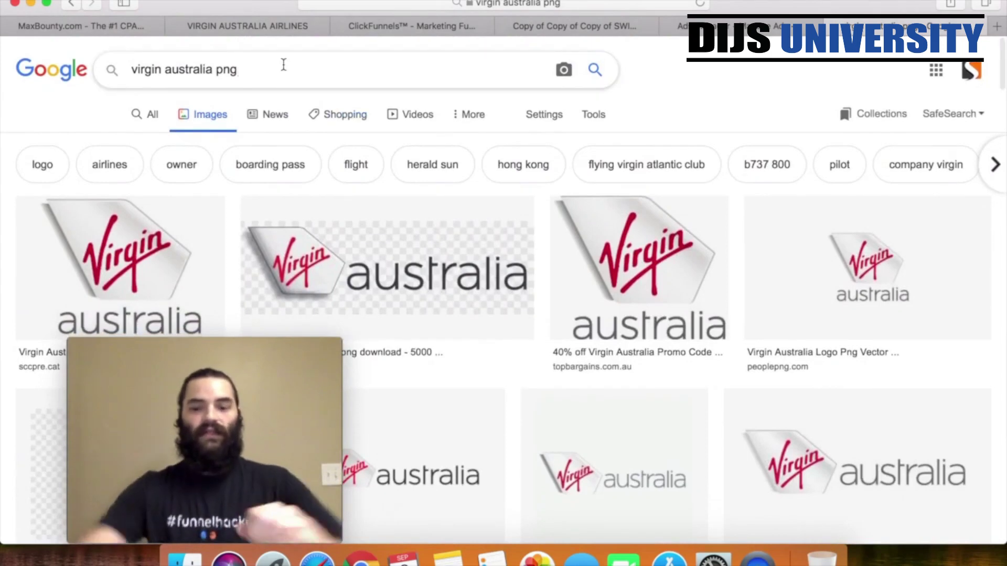
{"action": "key", "text": "BackSpace"}
{"action": "key", "text": "BackSpace"}
{"action": "key", "text": "BackSpace"}
{"action": "key", "text": "BackSpace"}
{"action": "key", "text": "Return"}
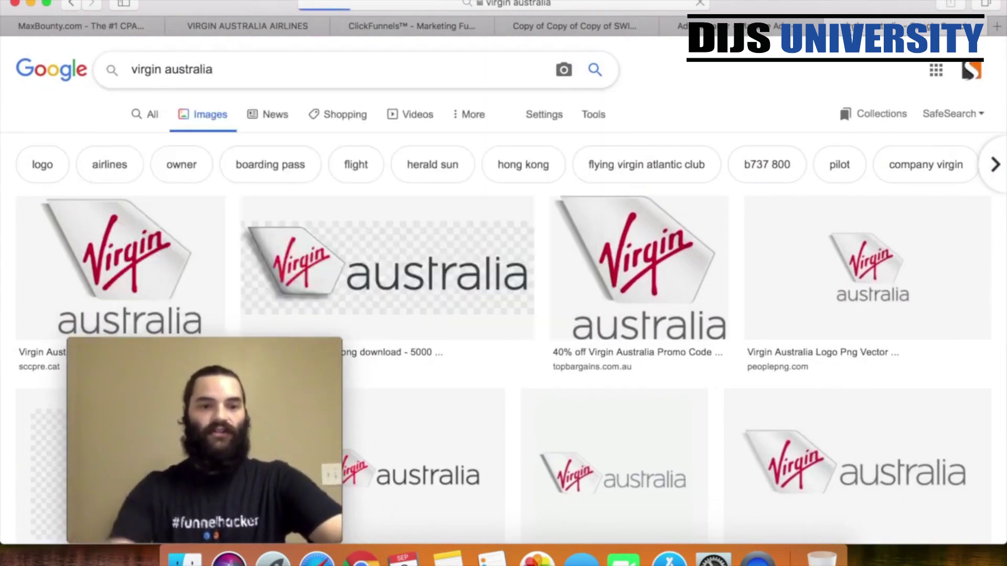
Open the result with the plane above golden clouds from experience.velocityfrequentflyer.com in a new tab
{"action": "scroll", "coordinate": [309, 240], "scroll_direction": "down", "scroll_amount": 2}
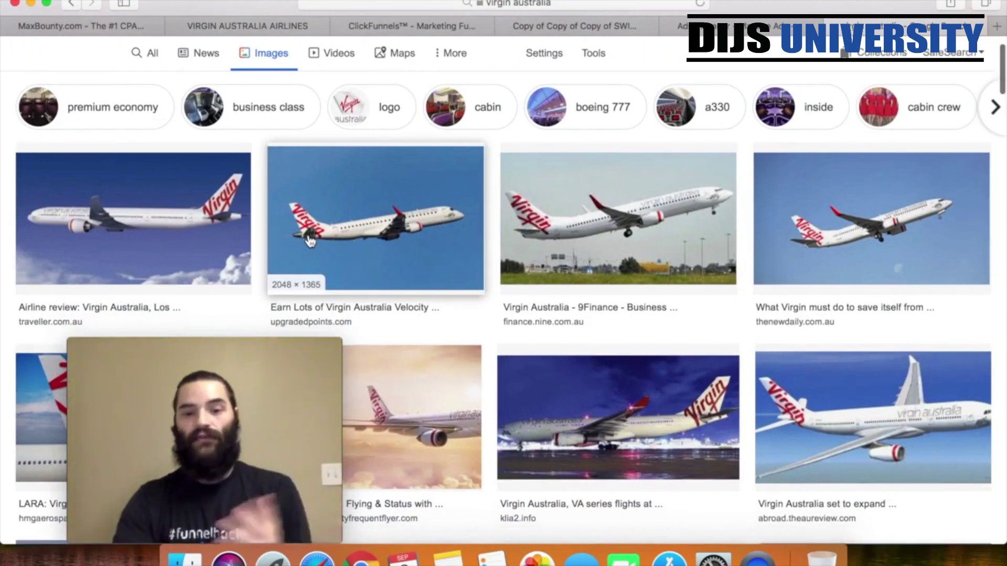
{"action": "scroll", "coordinate": [309, 240], "scroll_direction": "down", "scroll_amount": 4}
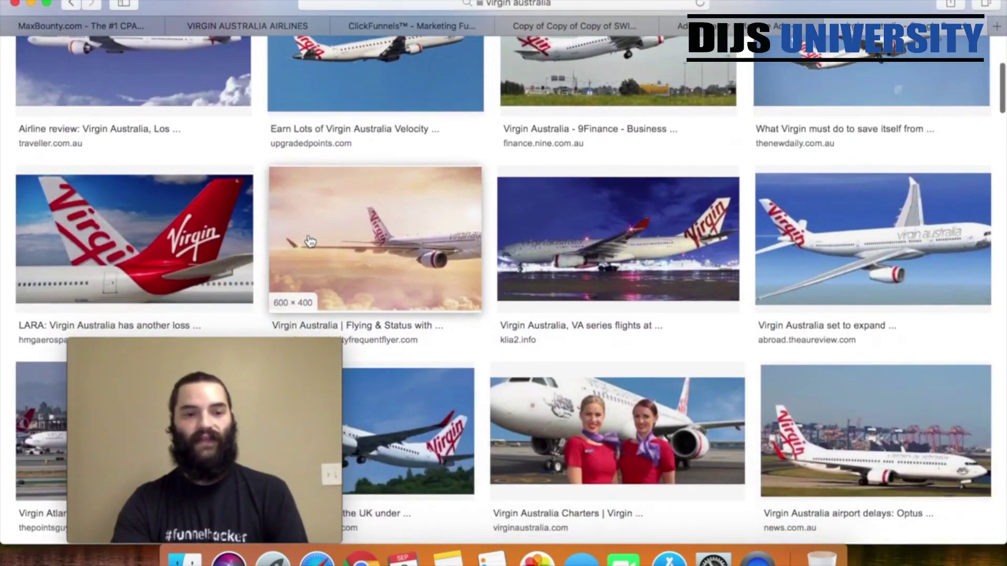
{"action": "scroll", "coordinate": [309, 240], "scroll_direction": "down", "scroll_amount": 1}
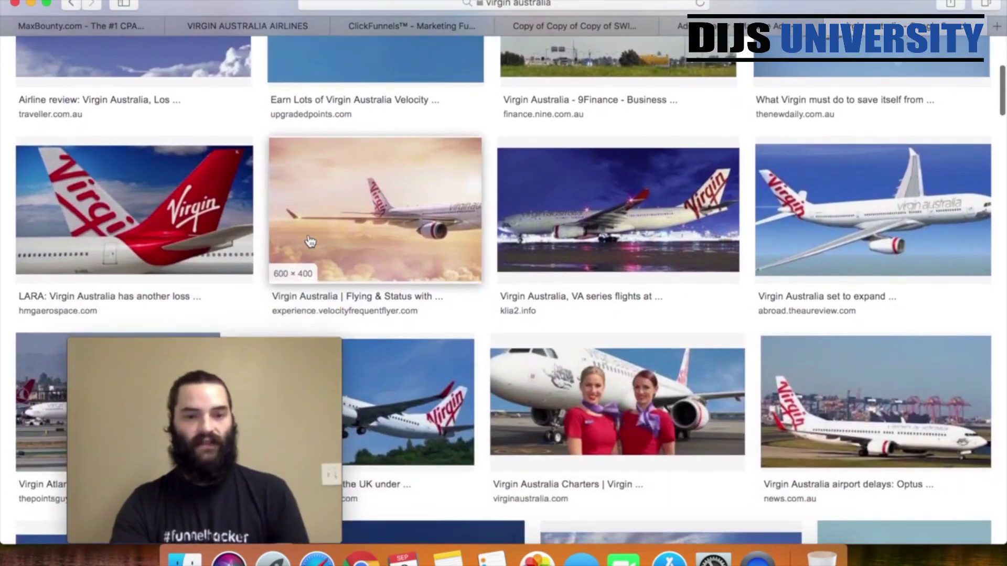
{"action": "right_click", "coordinate": [397, 233]}
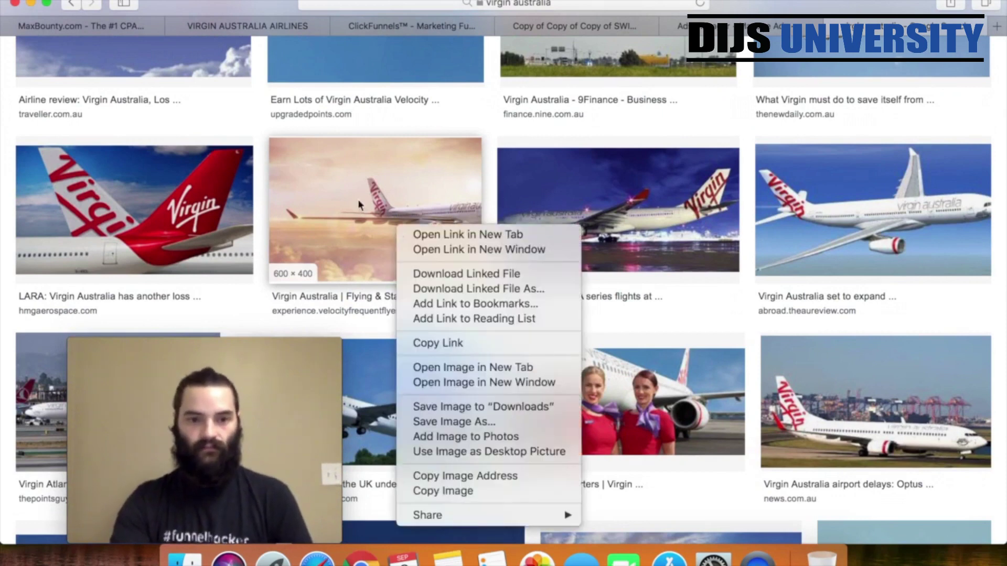
{"action": "left_click", "coordinate": [418, 234]}
Open the virgin.com result with the Virgin tail fins on a runway at sunset in a new tab
{"action": "scroll", "coordinate": [418, 236], "scroll_direction": "down", "scroll_amount": 3}
{"action": "scroll", "coordinate": [419, 241], "scroll_direction": "down", "scroll_amount": 8}
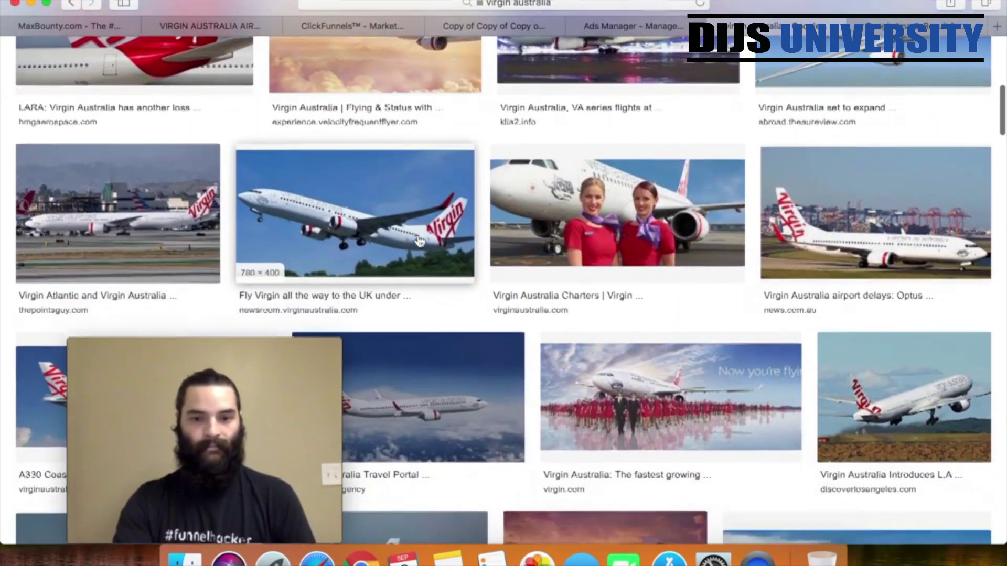
{"action": "scroll", "coordinate": [419, 241], "scroll_direction": "down", "scroll_amount": 4}
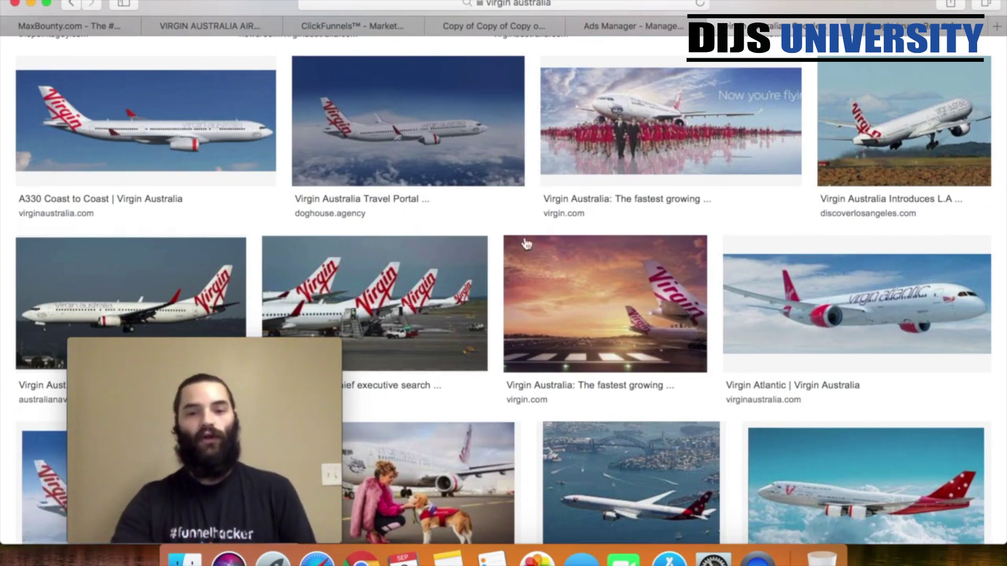
{"action": "right_click", "coordinate": [582, 278]}
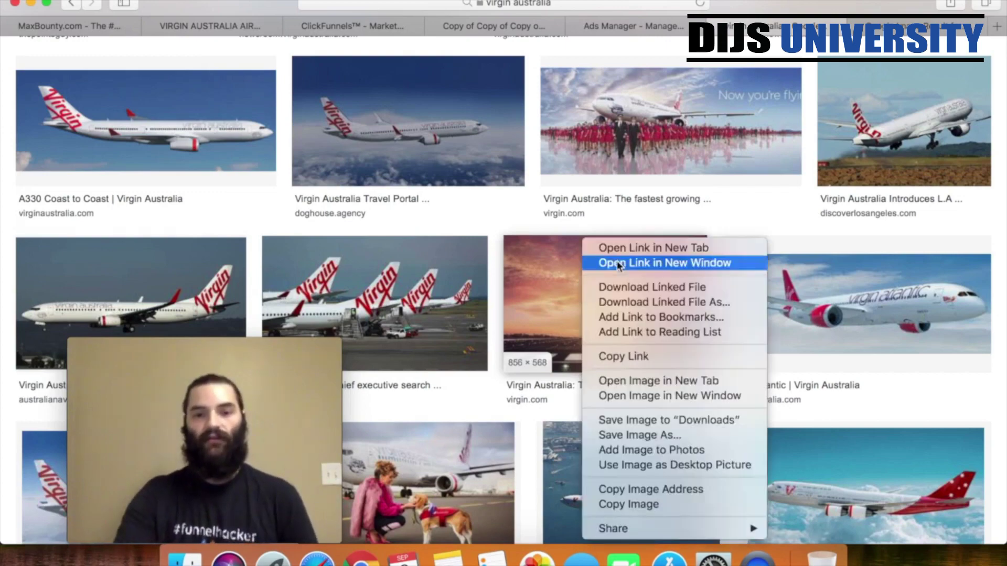
{"action": "left_click", "coordinate": [630, 247]}
Open the karryon.com.au result "BOEING 737 MAX 8" with the plane on a deep blue sky in a new tab
{"action": "scroll", "coordinate": [630, 247], "scroll_direction": "down", "scroll_amount": 3}
{"action": "scroll", "coordinate": [631, 249], "scroll_direction": "down", "scroll_amount": 5}
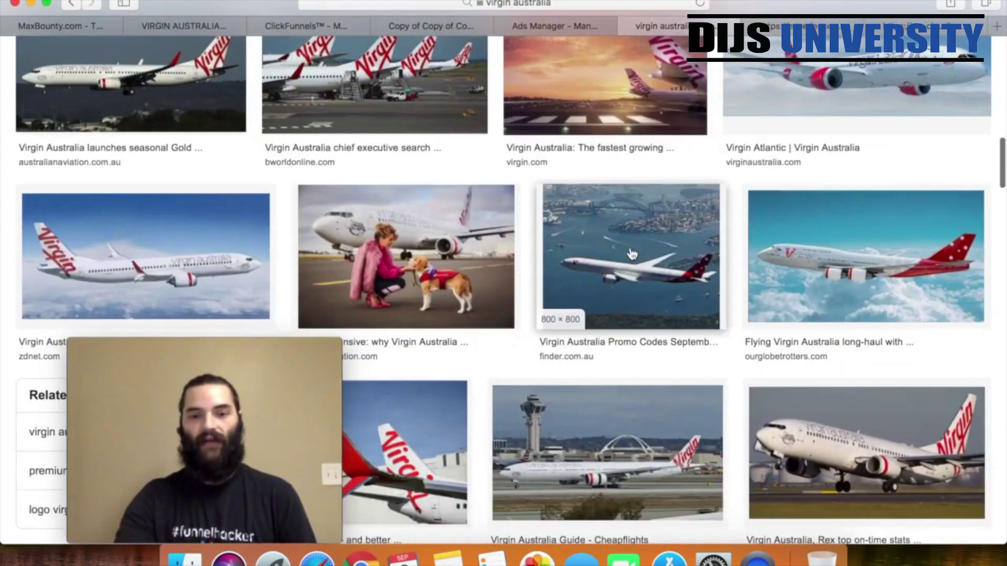
{"action": "scroll", "coordinate": [632, 254], "scroll_direction": "down", "scroll_amount": 2}
{"action": "scroll", "coordinate": [632, 254], "scroll_direction": "down", "scroll_amount": 6}
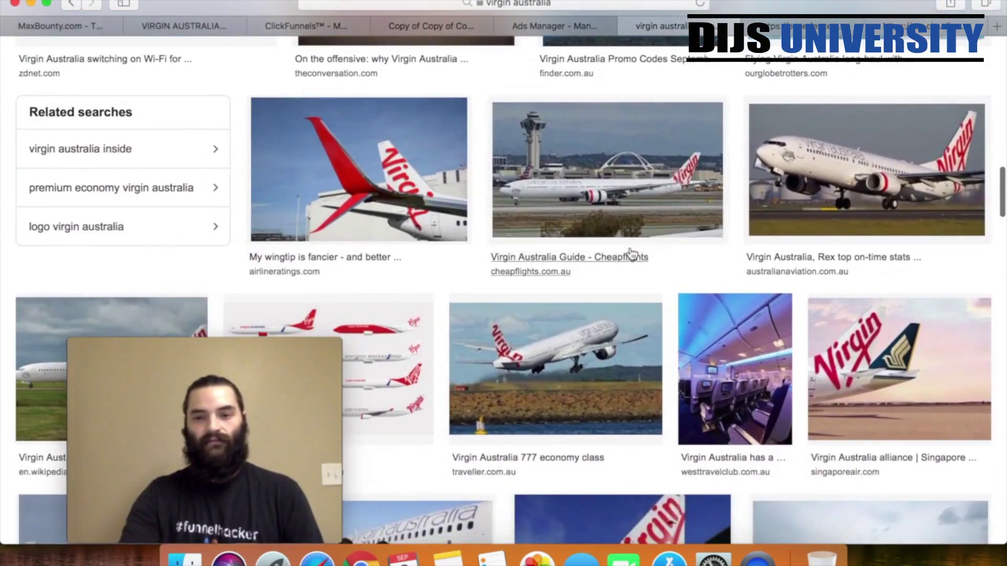
{"action": "scroll", "coordinate": [632, 254], "scroll_direction": "down", "scroll_amount": 5}
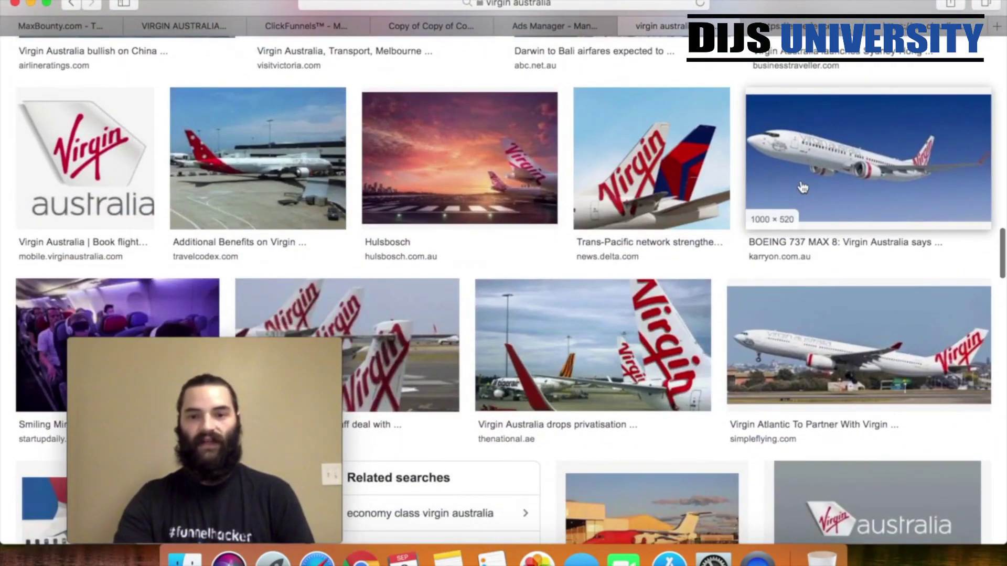
{"action": "right_click", "coordinate": [802, 187]}
{"action": "left_click", "coordinate": [829, 187]}
Open the purple-lit "Virgin Australia 777 Business Class" cabin result in a new tab
{"action": "scroll", "coordinate": [832, 190], "scroll_direction": "down", "scroll_amount": 3}
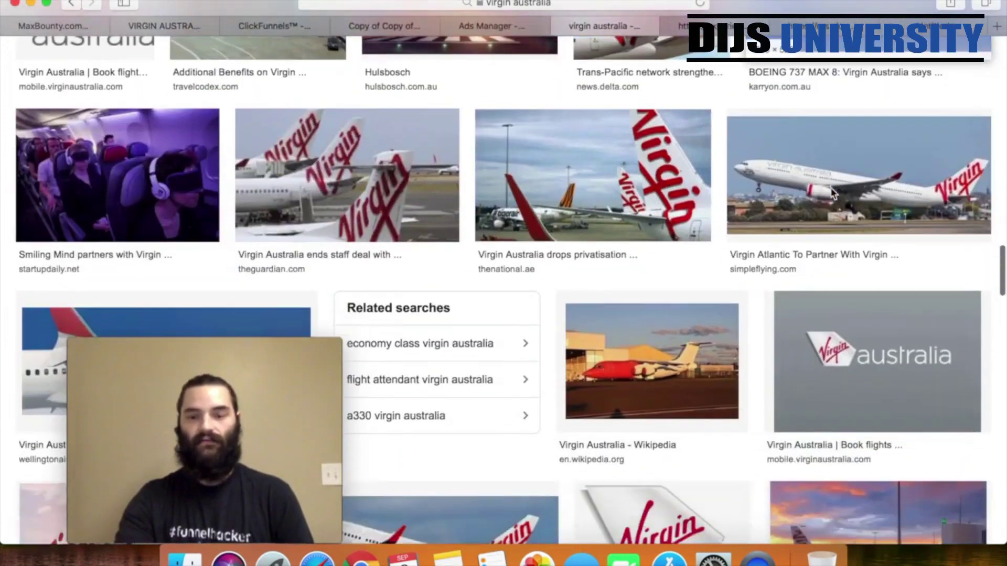
{"action": "scroll", "coordinate": [830, 193], "scroll_direction": "down", "scroll_amount": 10}
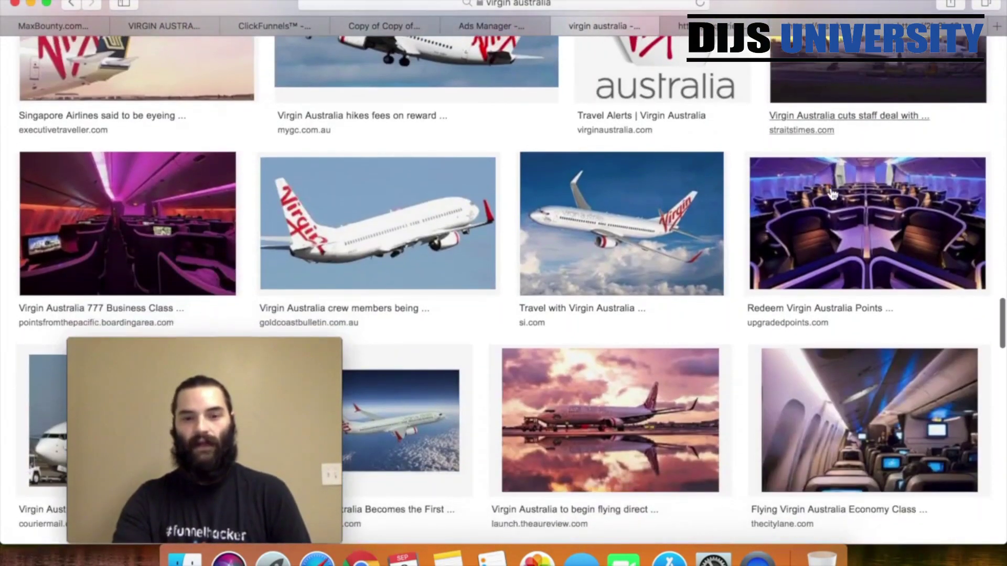
{"action": "scroll", "coordinate": [833, 194], "scroll_direction": "down", "scroll_amount": 1}
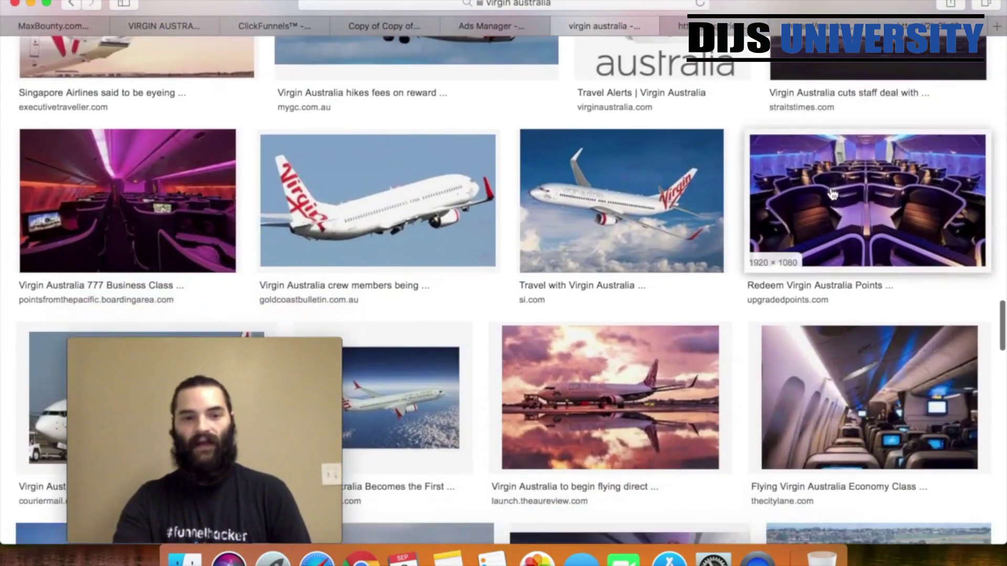
{"action": "right_click", "coordinate": [165, 211]}
{"action": "left_click", "coordinate": [181, 208]}
Browse the remaining Virgin Australia image results for further pictures suitable for the ad
{"action": "scroll", "coordinate": [546, 234], "scroll_direction": "down", "scroll_amount": 4}
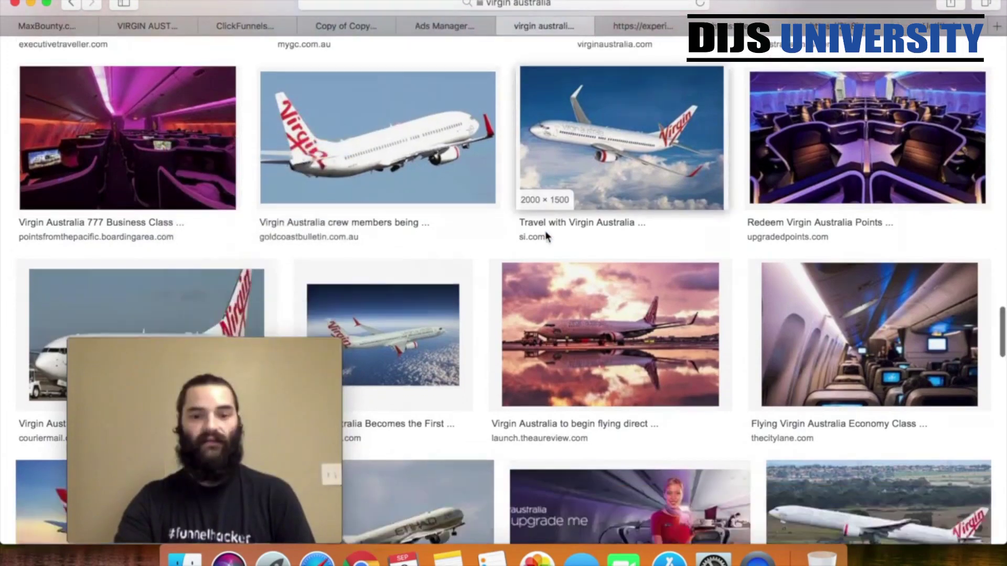
{"action": "scroll", "coordinate": [546, 237], "scroll_direction": "down", "scroll_amount": 2}
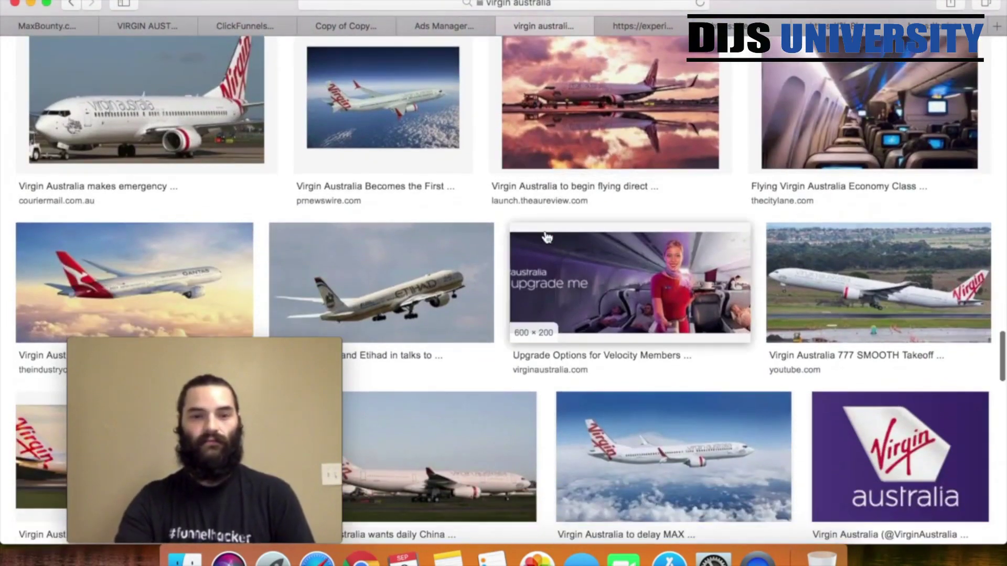
{"action": "scroll", "coordinate": [546, 237], "scroll_direction": "down", "scroll_amount": 3}
{"action": "scroll", "coordinate": [546, 237], "scroll_direction": "down", "scroll_amount": 8}
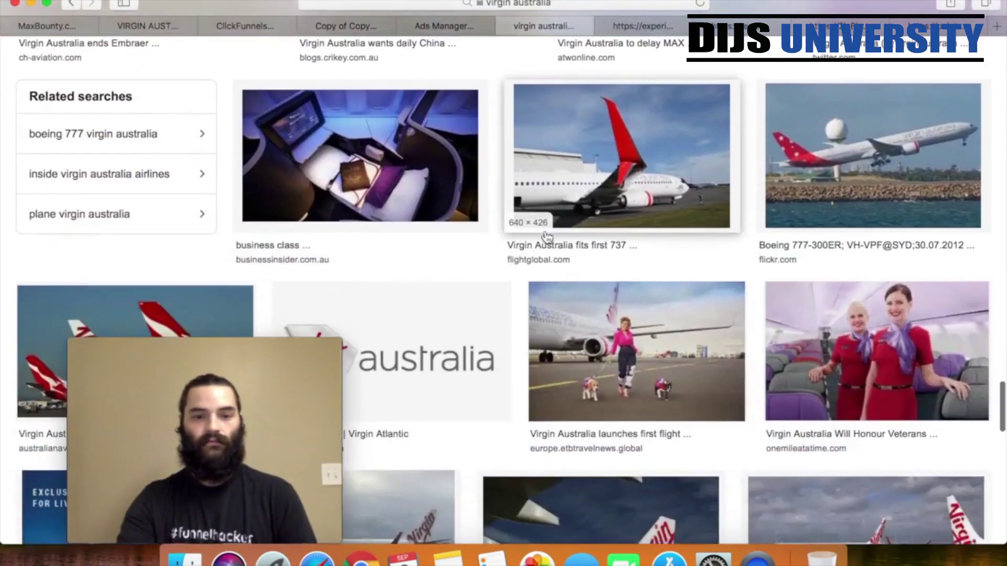
{"action": "scroll", "coordinate": [546, 237], "scroll_direction": "down", "scroll_amount": 5}
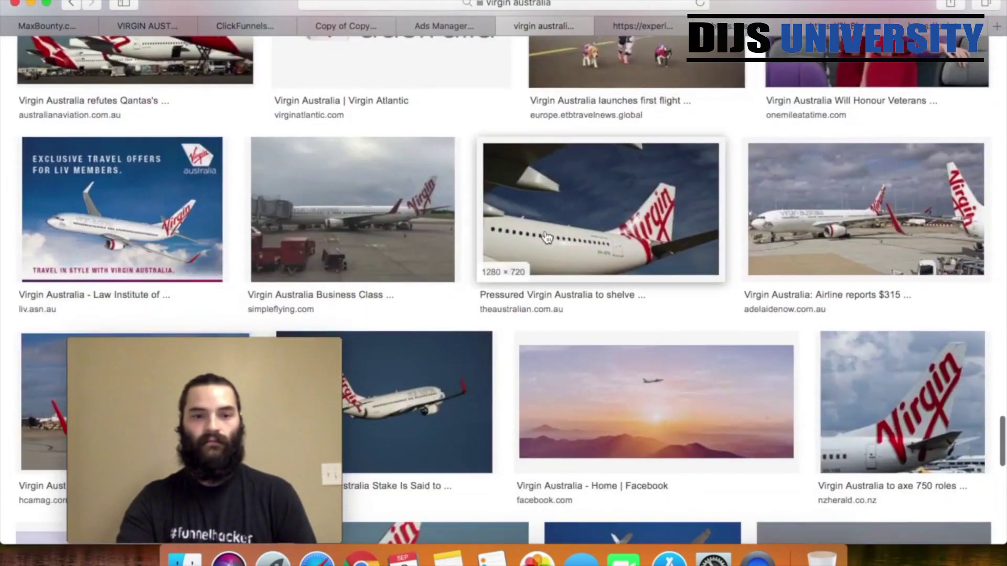
{"action": "scroll", "coordinate": [546, 237], "scroll_direction": "down", "scroll_amount": 5}
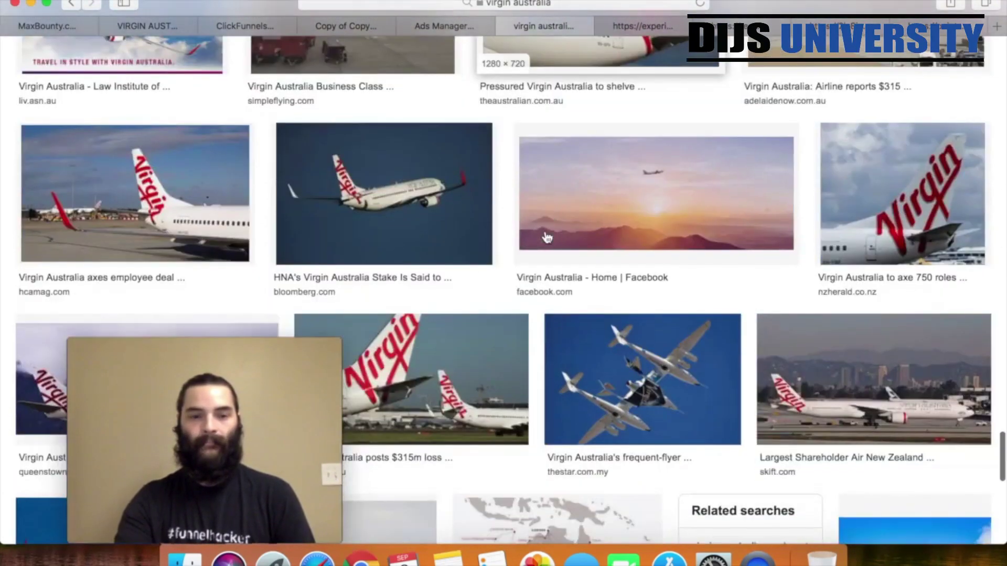
{"action": "scroll", "coordinate": [547, 237], "scroll_direction": "down", "scroll_amount": 6}
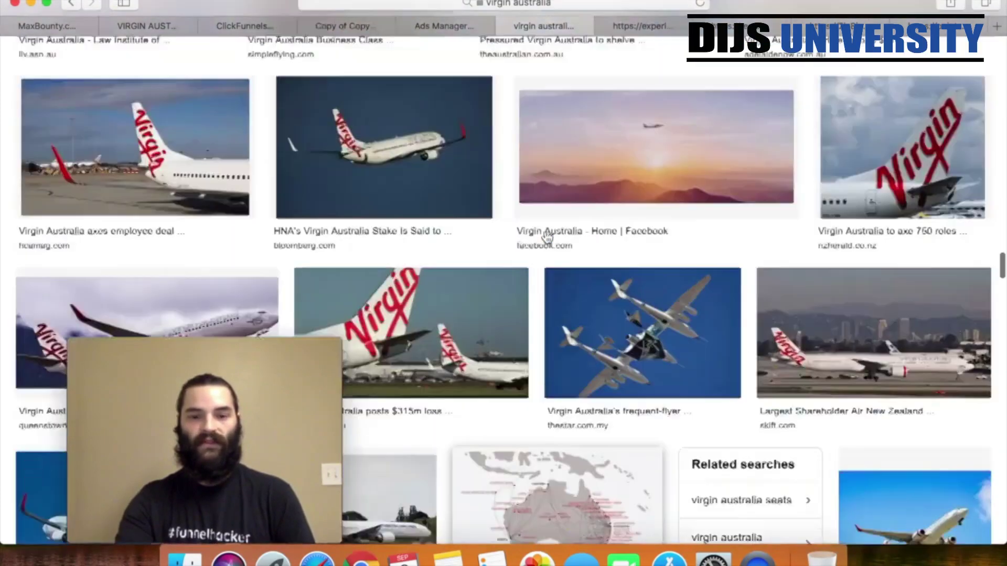
Change the image search to "virgin voucher"
{"action": "scroll", "coordinate": [546, 237], "scroll_direction": "up", "scroll_amount": 15}
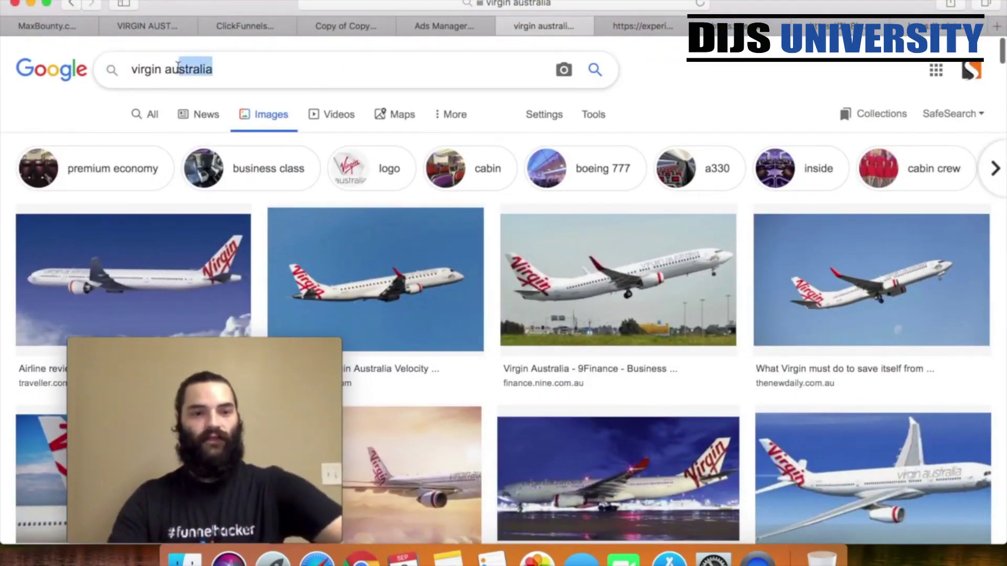
{"action": "type", "text": "vouche"}
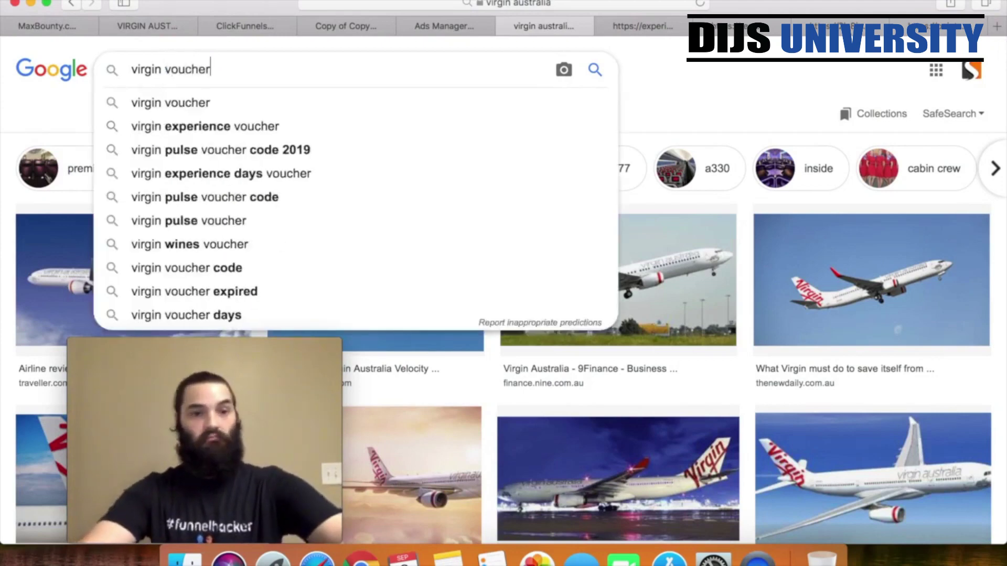
{"action": "key", "text": "Return"}
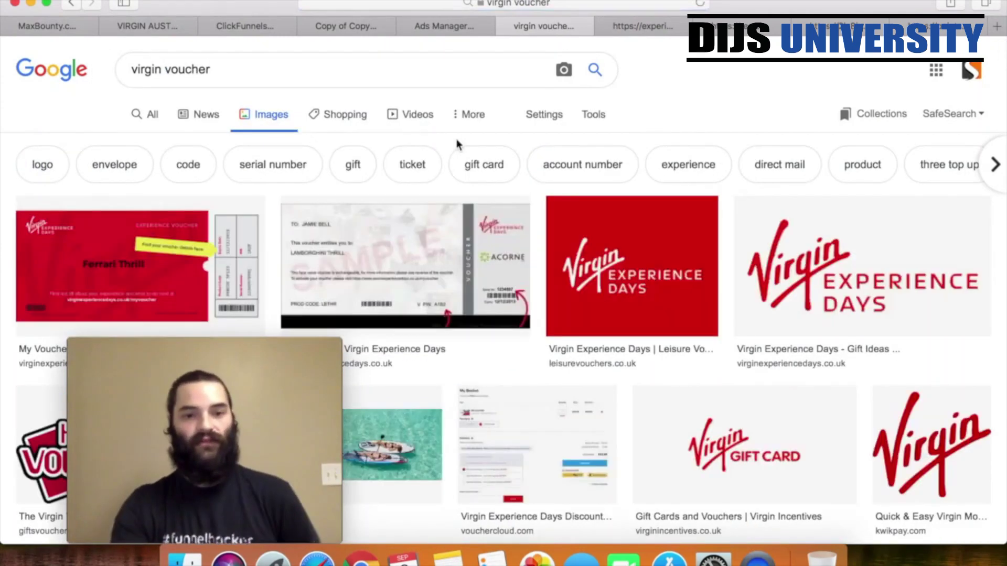
Open the white "Virgin Gift Card" logo result from virginincentives.co.uk in a new tab
{"action": "scroll", "coordinate": [589, 133], "scroll_direction": "down", "scroll_amount": 5}
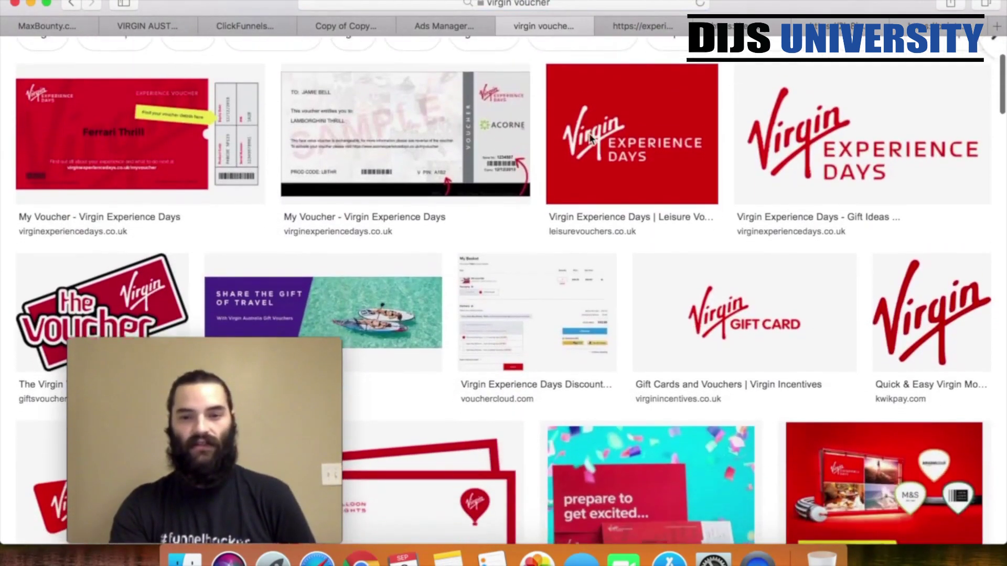
{"action": "scroll", "coordinate": [589, 137], "scroll_direction": "down", "scroll_amount": 3}
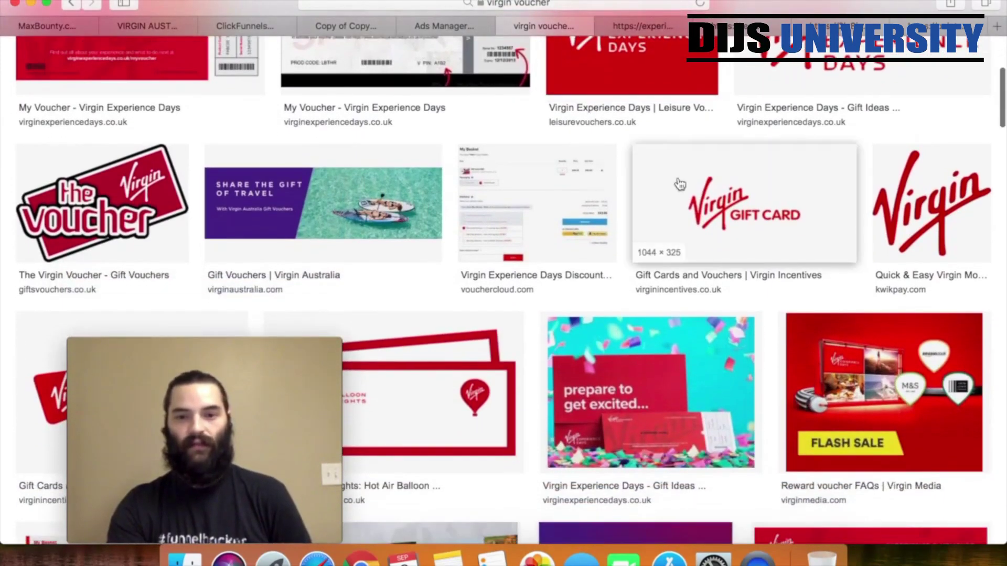
{"action": "right_click", "coordinate": [680, 181]}
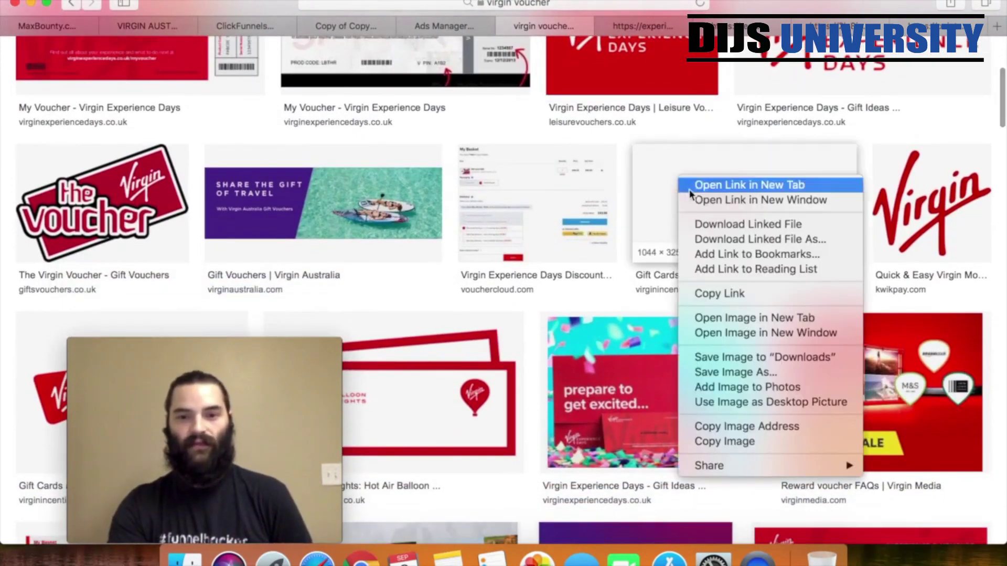
{"action": "left_click", "coordinate": [766, 184]}
Check the remaining Virgin voucher images and change the image search to "flight voucher"
{"action": "scroll", "coordinate": [672, 274], "scroll_direction": "down", "scroll_amount": 8}
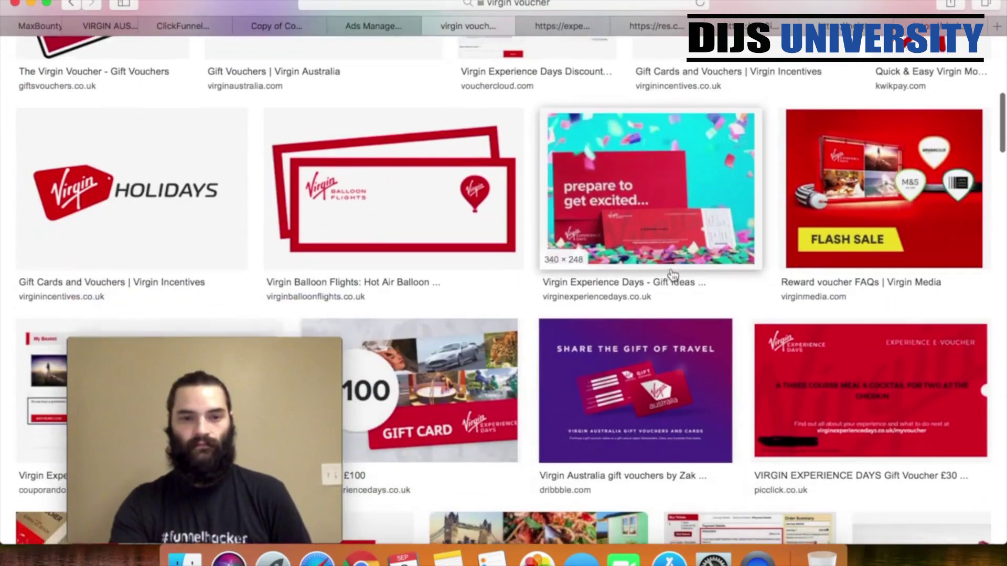
{"action": "scroll", "coordinate": [672, 274], "scroll_direction": "down", "scroll_amount": 15}
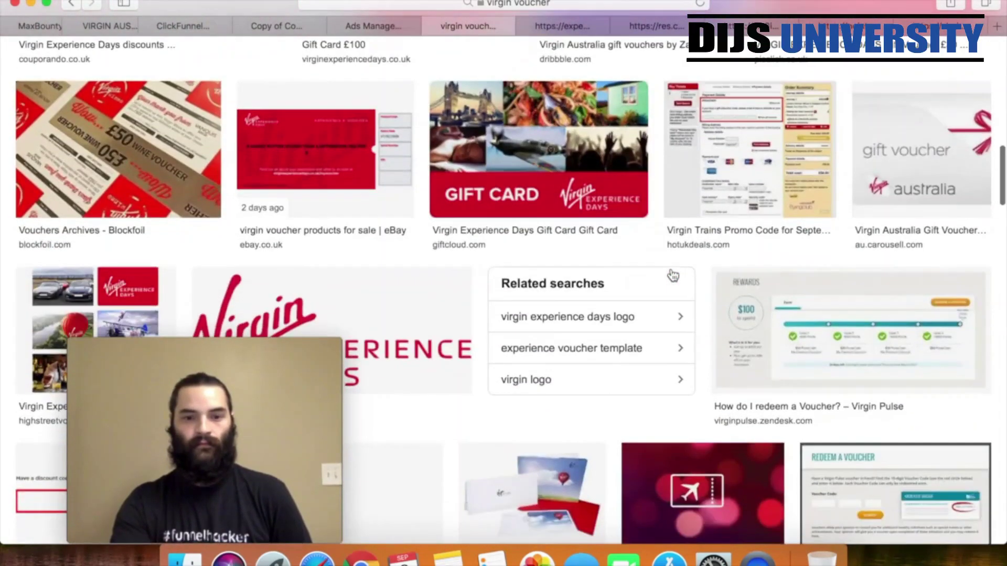
{"action": "scroll", "coordinate": [577, 210], "scroll_direction": "up", "scroll_amount": 20}
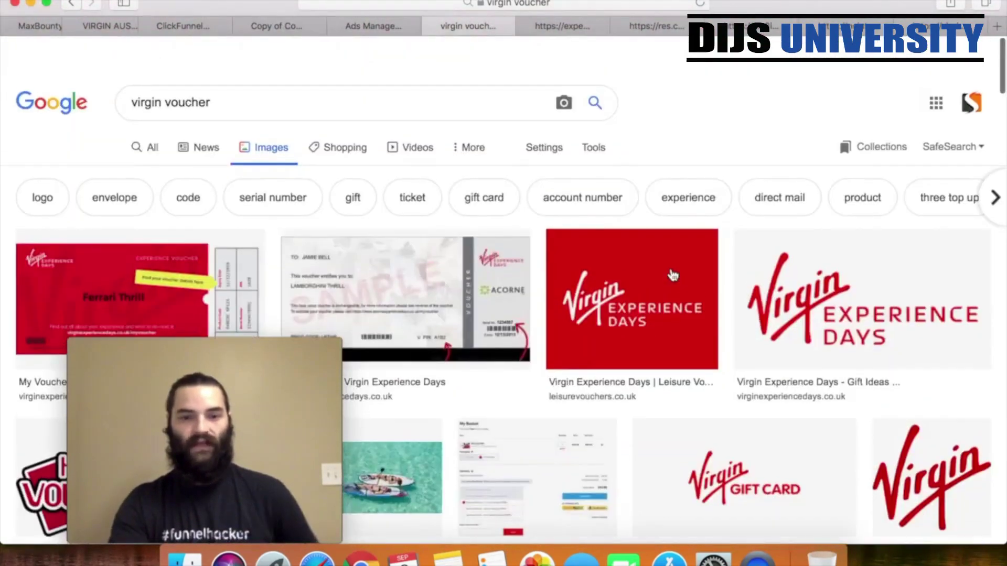
{"action": "left_click", "coordinate": [418, 67]}
{"action": "key", "text": "BackSpace"}
{"action": "key", "text": "BackSpace"}
{"action": "key", "text": "BackSpace"}
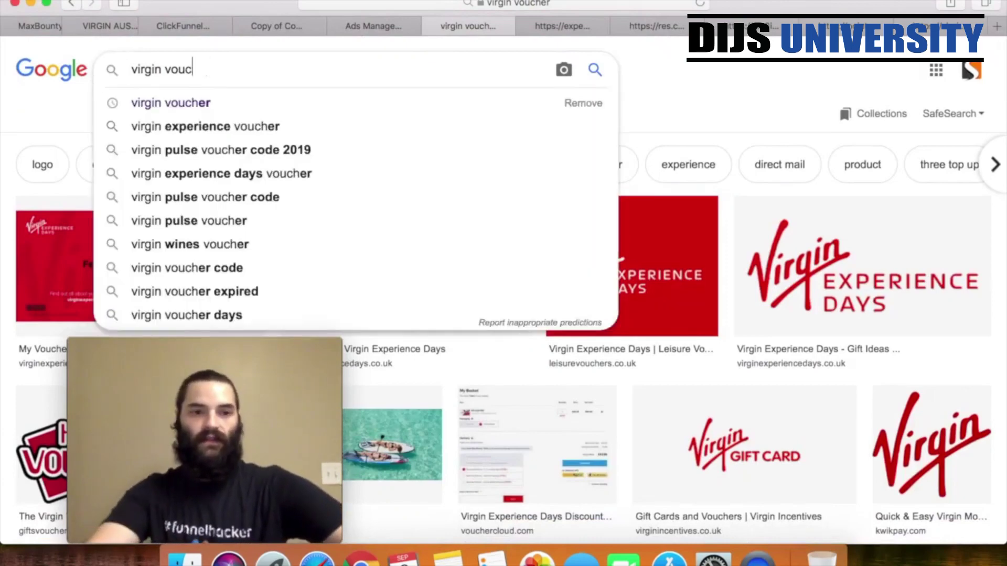
{"action": "key", "text": "BackSpace"}
{"action": "key", "text": "BackSpace"}
{"action": "key", "text": "BackSpace"}
{"action": "key", "text": "BackSpace"}
{"action": "type", "text": "f"}
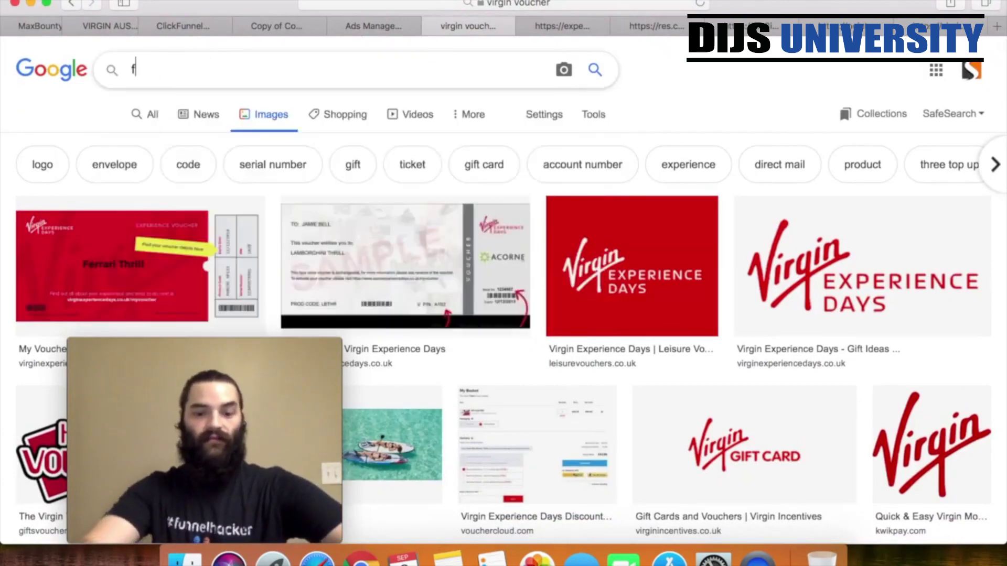
{"action": "type", "text": "light voucher"}
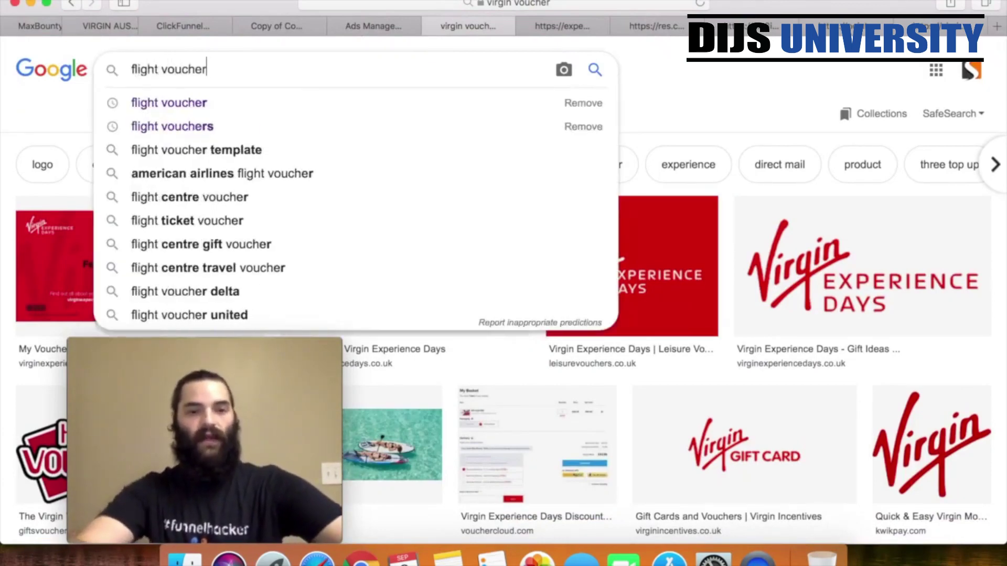
{"action": "key", "text": "Return"}
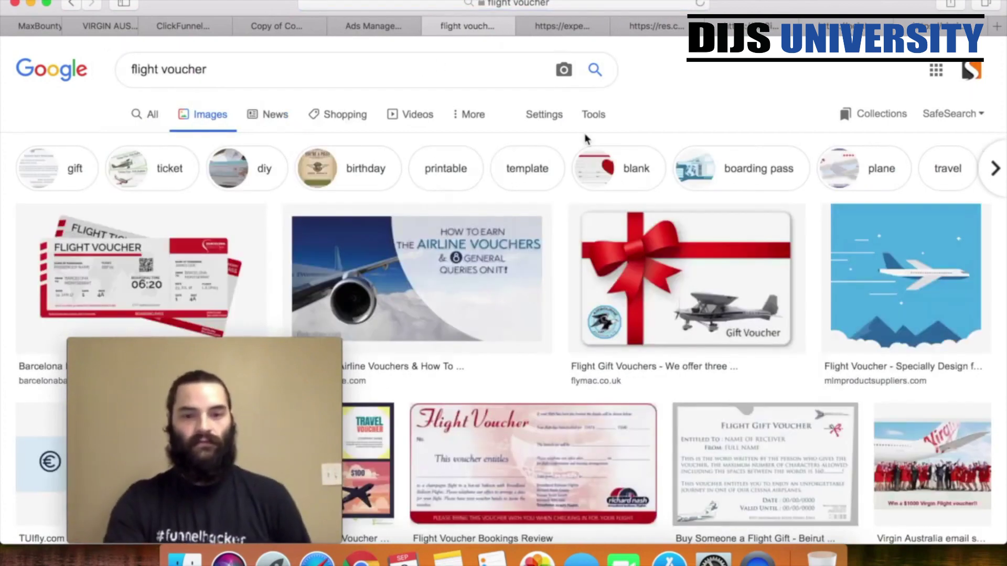
Check the flight voucher images and change the image search to the suggested "plane passenger"
{"action": "scroll", "coordinate": [586, 139], "scroll_direction": "down", "scroll_amount": 3}
{"action": "scroll", "coordinate": [586, 139], "scroll_direction": "down", "scroll_amount": 6}
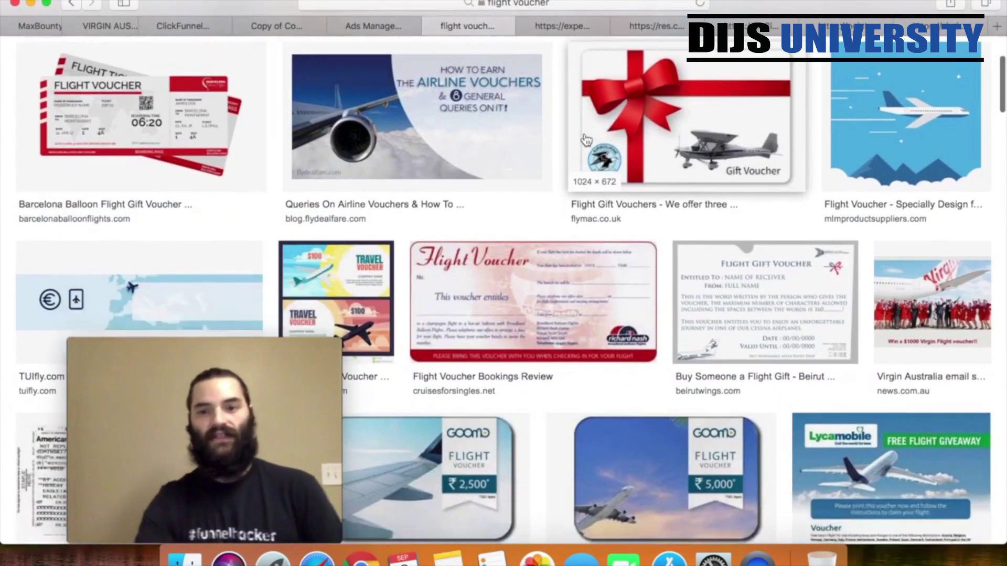
{"action": "scroll", "coordinate": [586, 139], "scroll_direction": "down", "scroll_amount": 7}
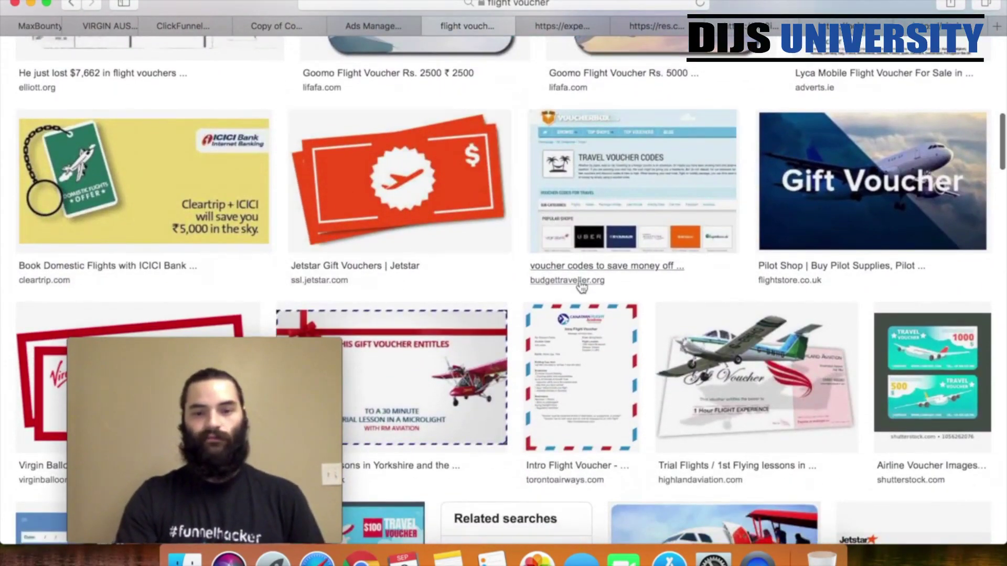
{"action": "scroll", "coordinate": [581, 288], "scroll_direction": "down", "scroll_amount": 14}
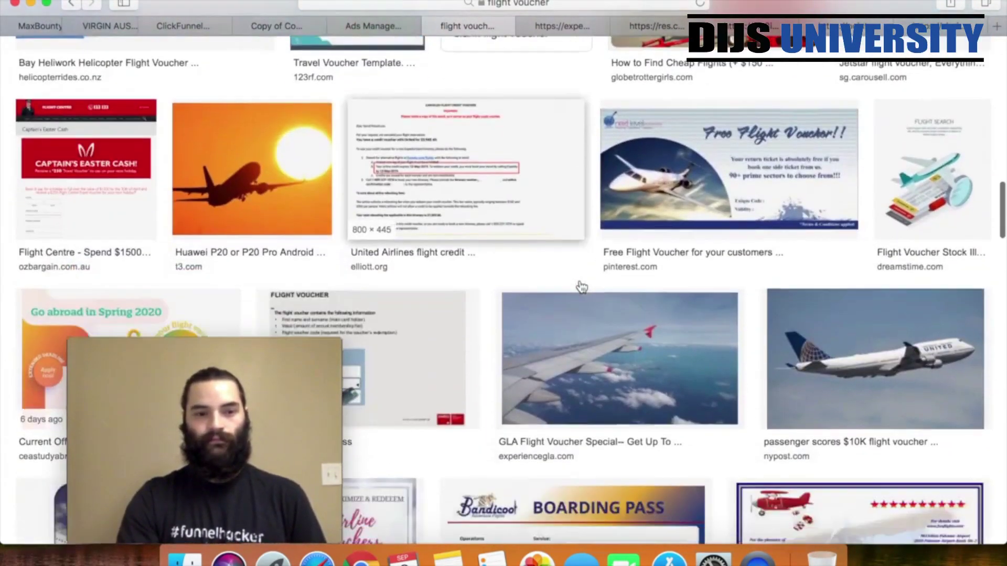
{"action": "scroll", "coordinate": [581, 287], "scroll_direction": "up", "scroll_amount": 20}
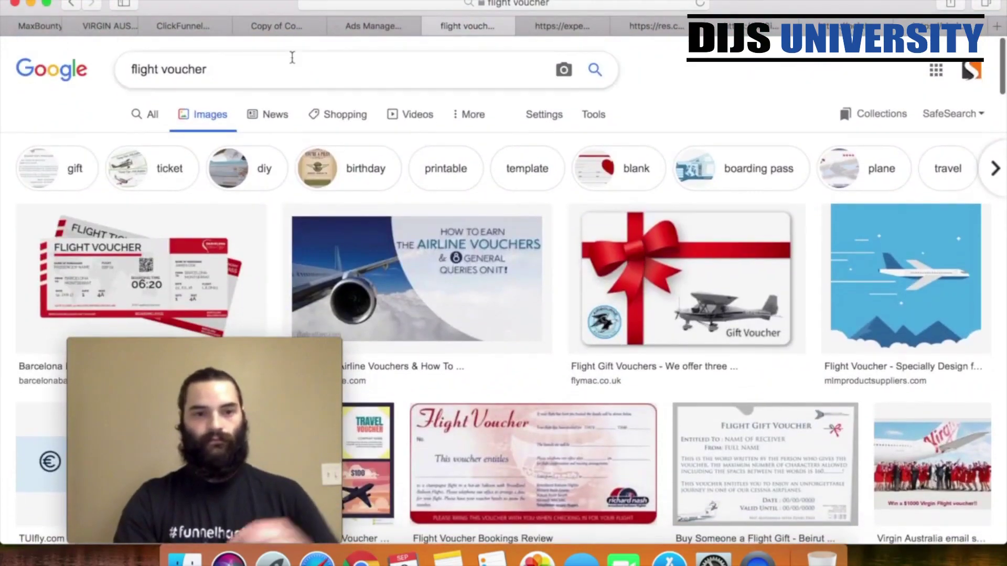
{"action": "key", "text": "BackSpace"}
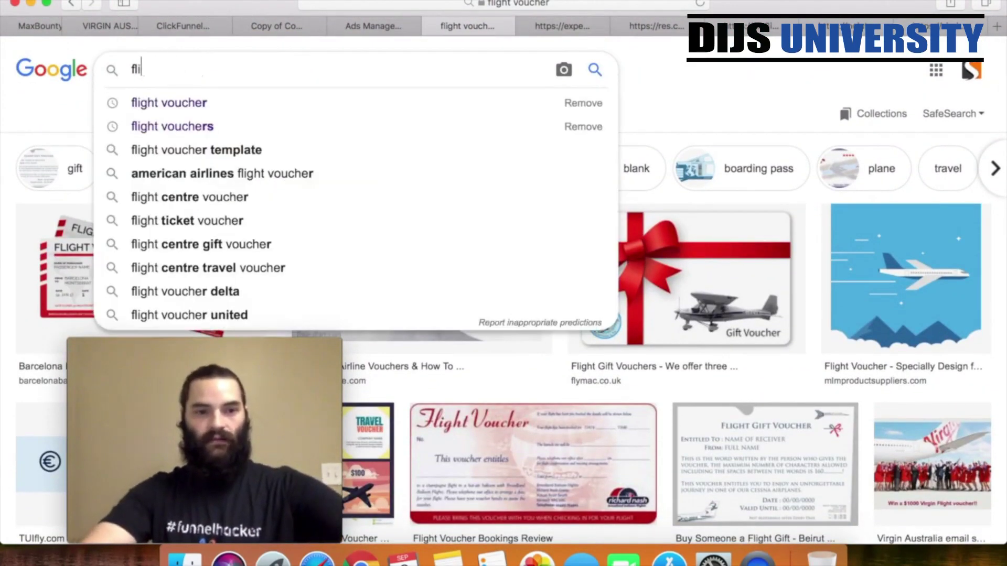
{"action": "key", "text": "BackSpace"}
{"action": "key", "text": "BackSpace"}
{"action": "key", "text": "BackSpace"}
{"action": "type", "text": "plane pas"}
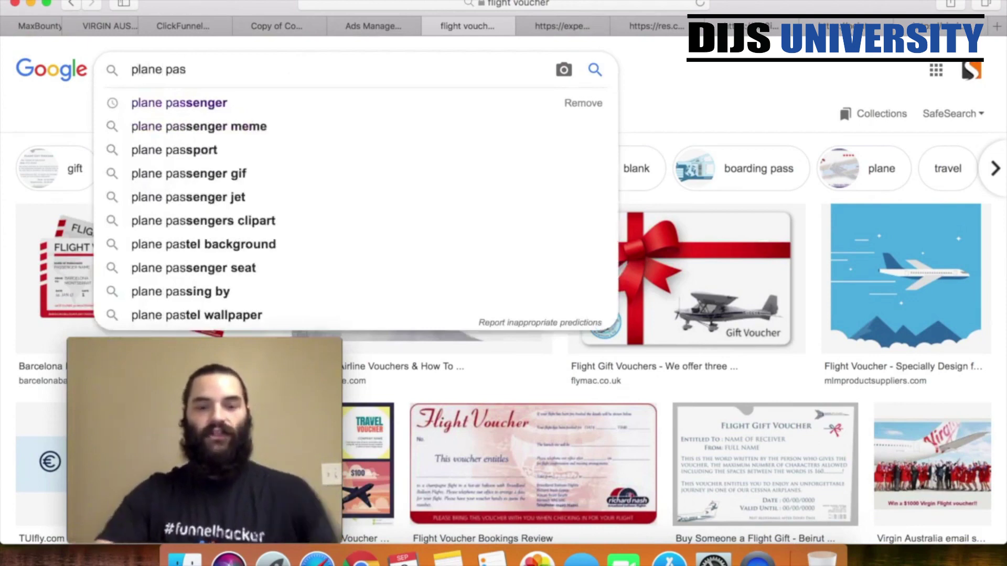
{"action": "key", "text": "Down"}
{"action": "key", "text": "Return"}
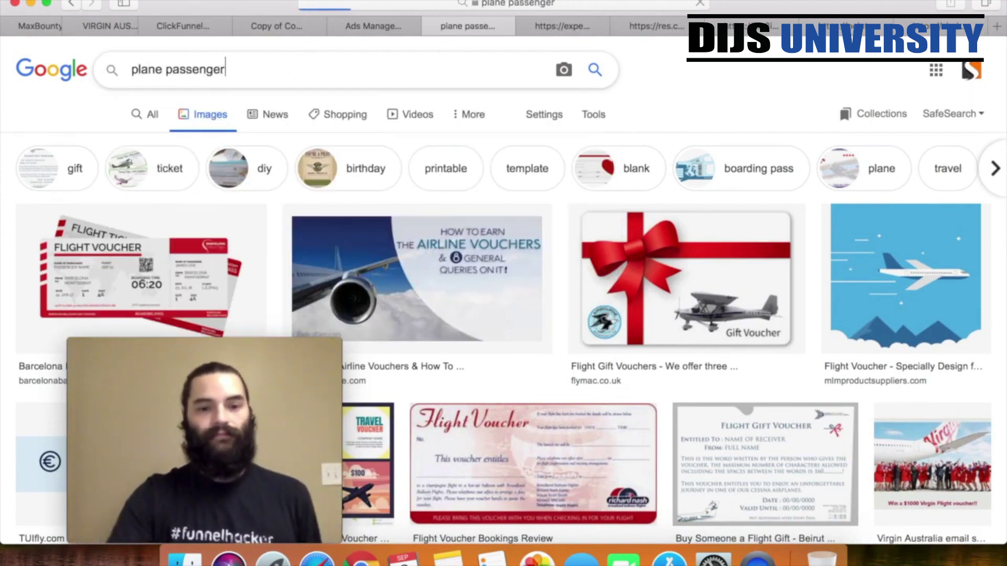
Open the yahoo.com result with the man in glasses using his phone in a window seat in a new tab
{"action": "scroll", "coordinate": [583, 291], "scroll_direction": "down", "scroll_amount": 2}
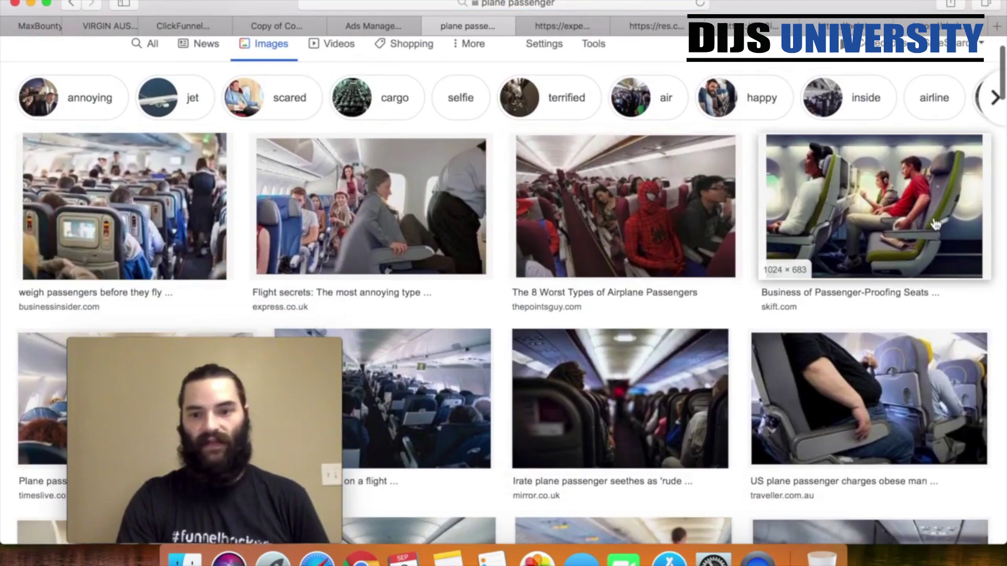
{"action": "scroll", "coordinate": [935, 224], "scroll_direction": "down", "scroll_amount": 7}
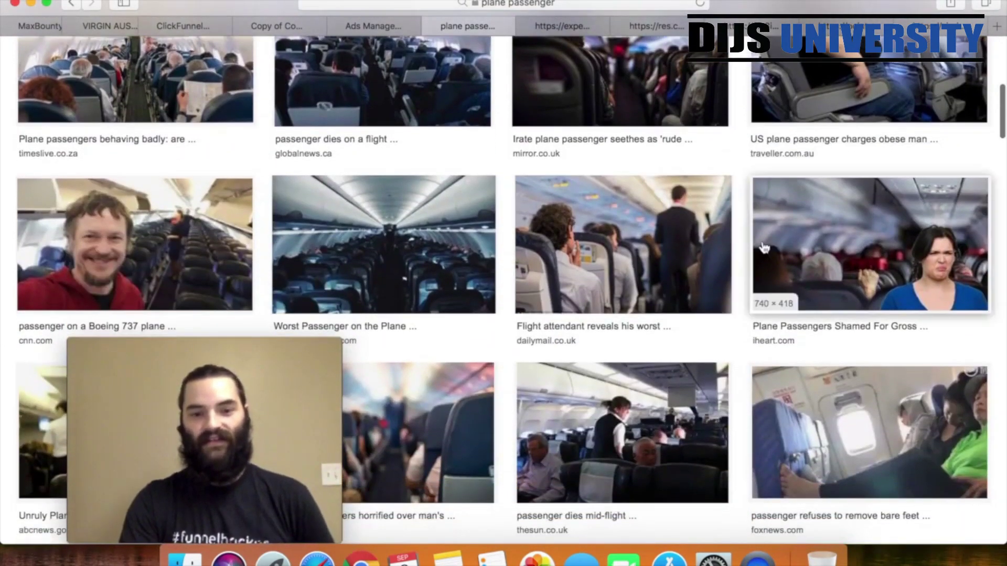
{"action": "scroll", "coordinate": [764, 248], "scroll_direction": "down", "scroll_amount": 9}
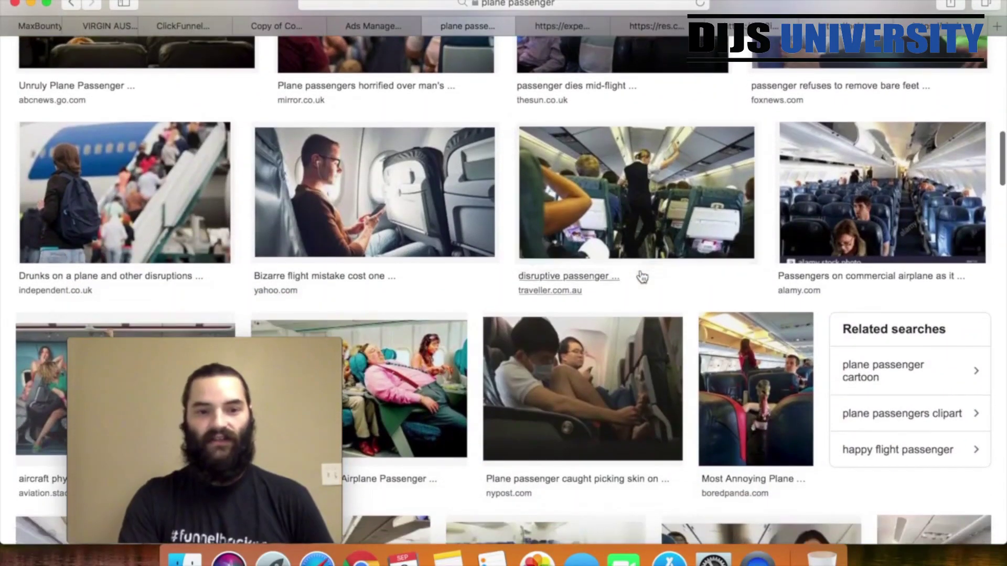
{"action": "right_click", "coordinate": [409, 187]}
{"action": "left_click", "coordinate": [426, 194]}
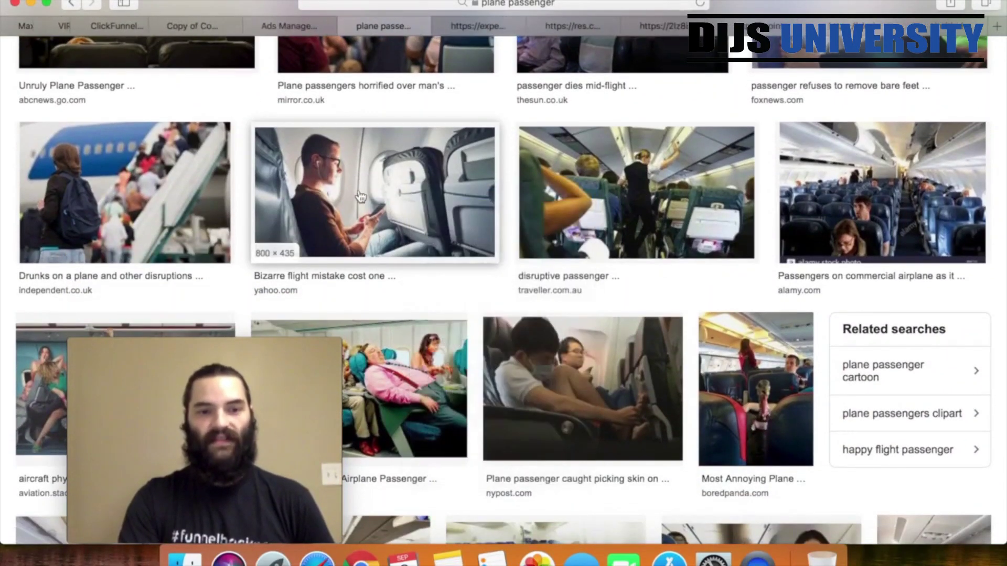
Check the remaining plane passenger images and change the image search to "vacation"
{"action": "scroll", "coordinate": [406, 225], "scroll_direction": "down", "scroll_amount": 10}
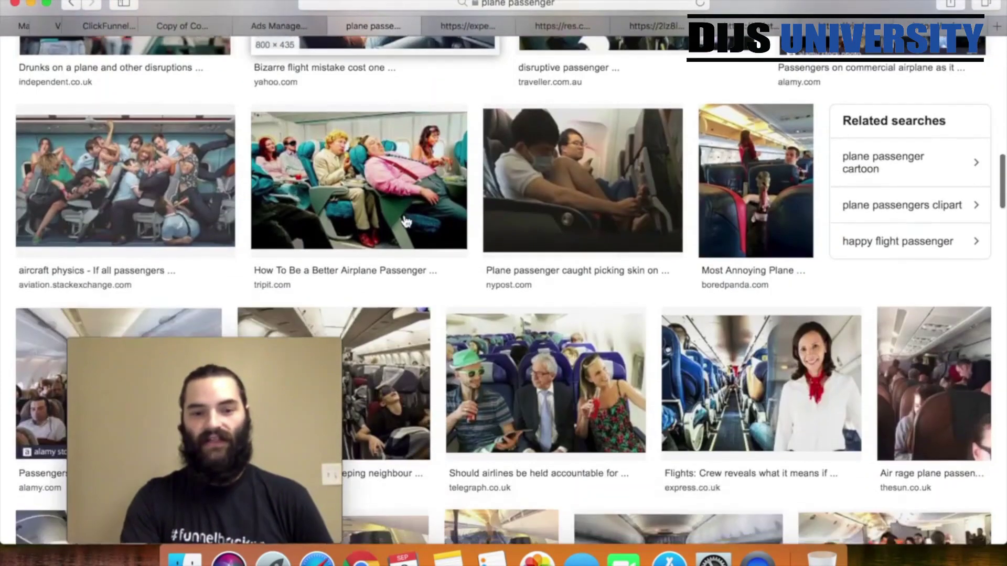
{"action": "scroll", "coordinate": [406, 223], "scroll_direction": "down", "scroll_amount": 5}
{"action": "scroll", "coordinate": [405, 220], "scroll_direction": "up", "scroll_amount": 15}
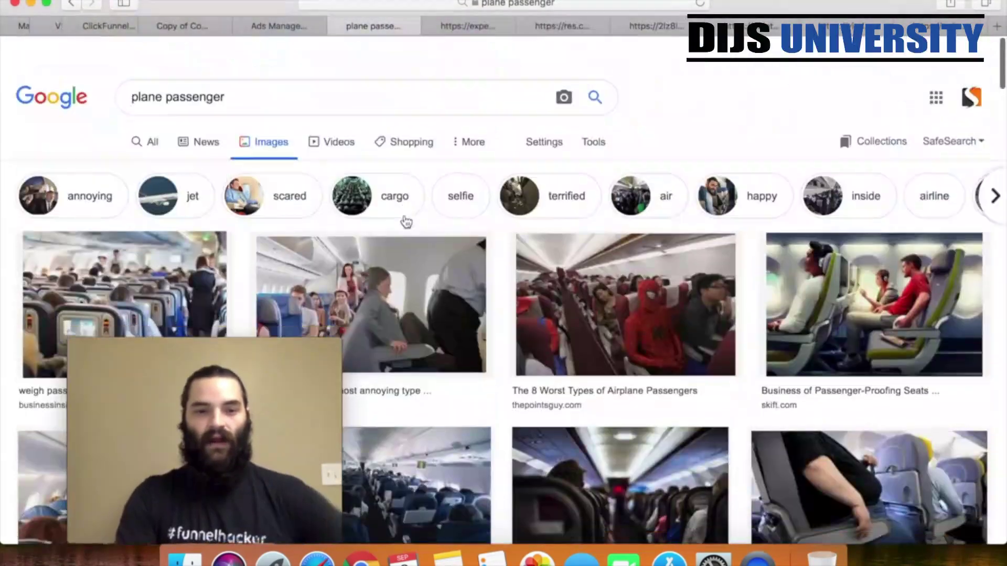
{"action": "left_click", "coordinate": [286, 81]}
{"action": "key", "text": "BackSpace"}
{"action": "key", "text": "BackSpace"}
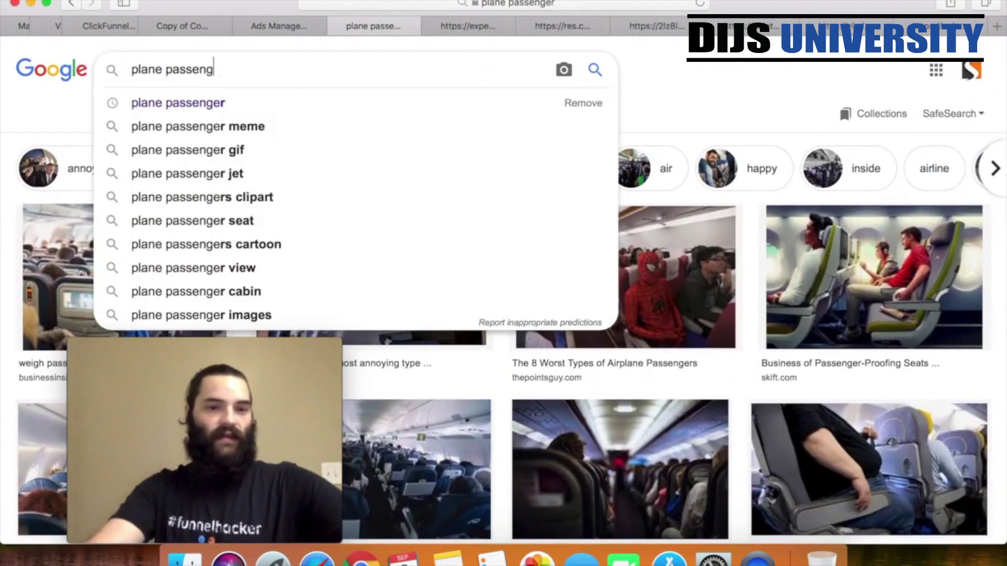
{"action": "key", "text": "BackSpace"}
{"action": "key", "text": "BackSpace"}
{"action": "key", "text": "BackSpace"}
{"action": "key", "text": "BackSpace"}
{"action": "key", "text": "BackSpace"}
{"action": "type", "text": "v"}
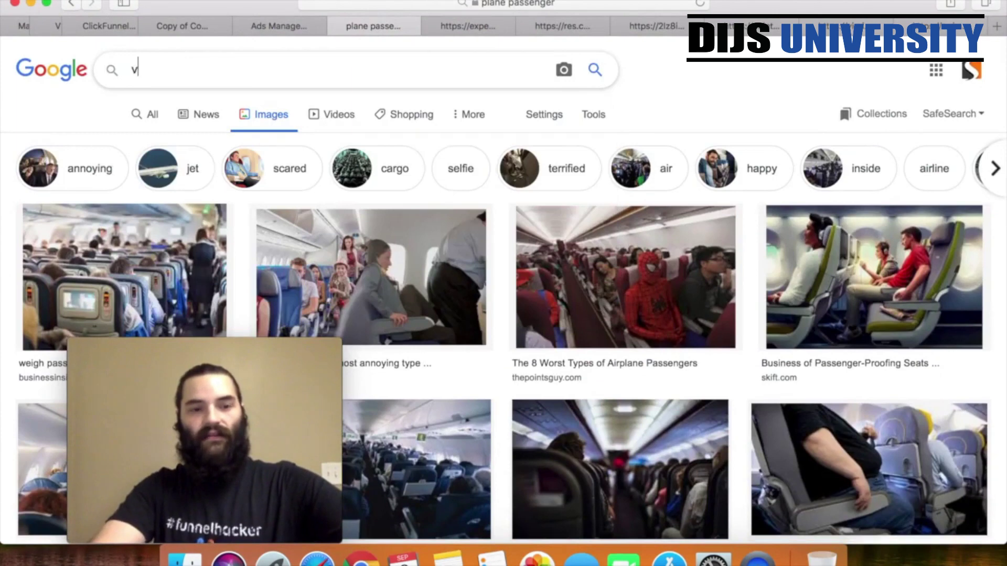
{"action": "type", "text": "acation"}
{"action": "key", "text": "Return"}
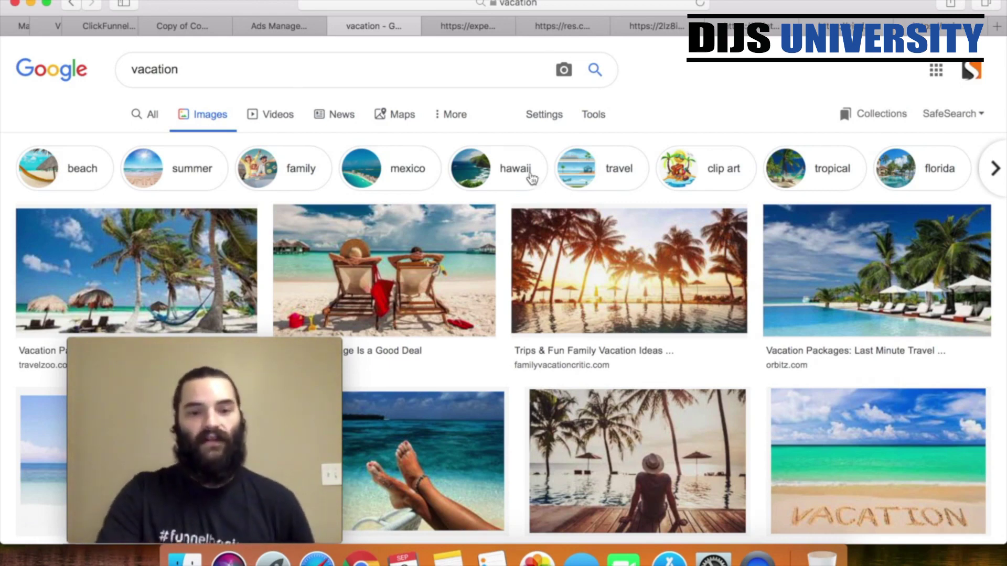
Open the wisebread.com result with two beach chairs and the foxbusiness.com result with the person in a hat in new tabs
{"action": "scroll", "coordinate": [529, 173], "scroll_direction": "down", "scroll_amount": 3}
{"action": "right_click", "coordinate": [416, 177]}
{"action": "left_click", "coordinate": [415, 178]}
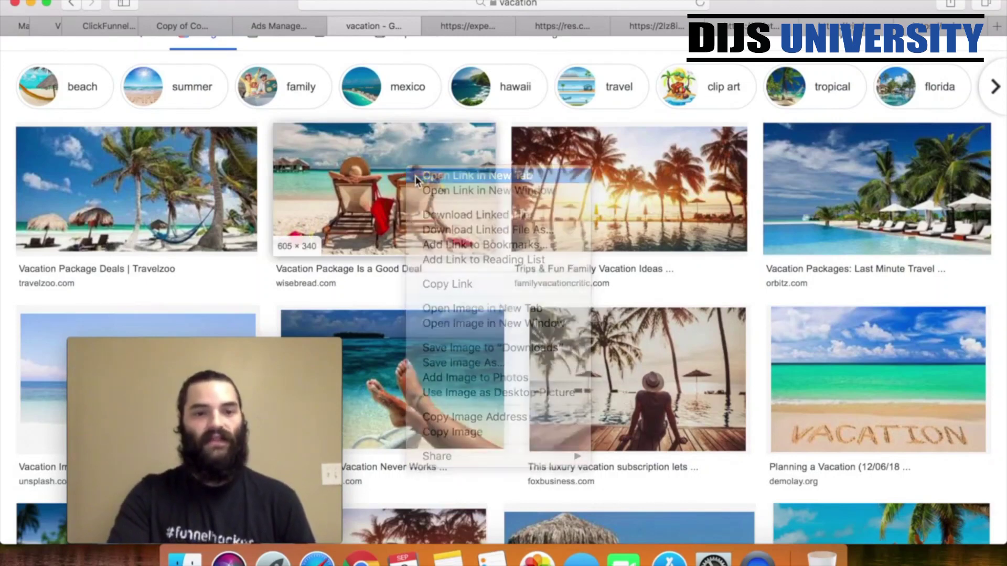
{"action": "scroll", "coordinate": [308, 241], "scroll_direction": "down", "scroll_amount": 4}
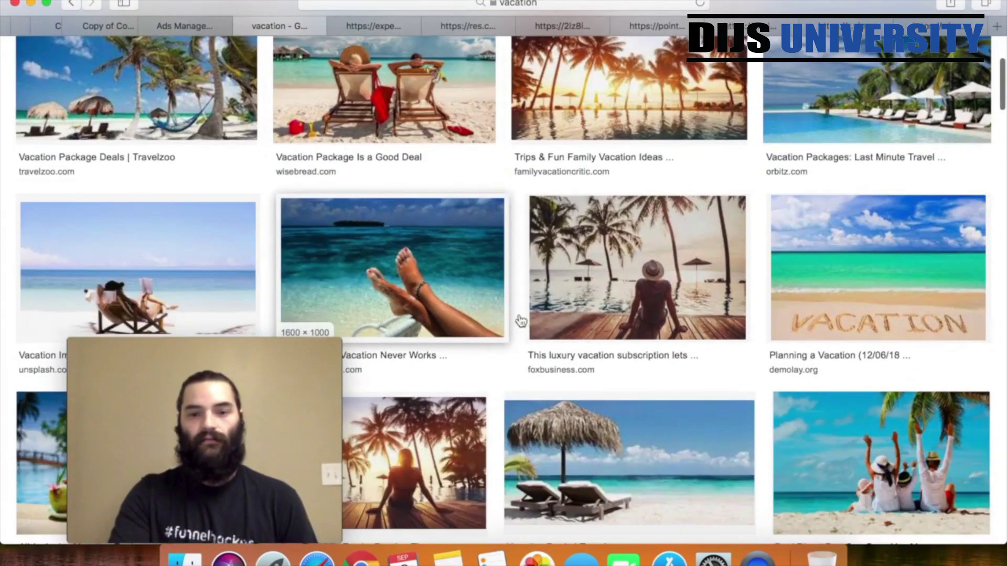
{"action": "right_click", "coordinate": [618, 247]}
{"action": "left_click", "coordinate": [624, 254]}
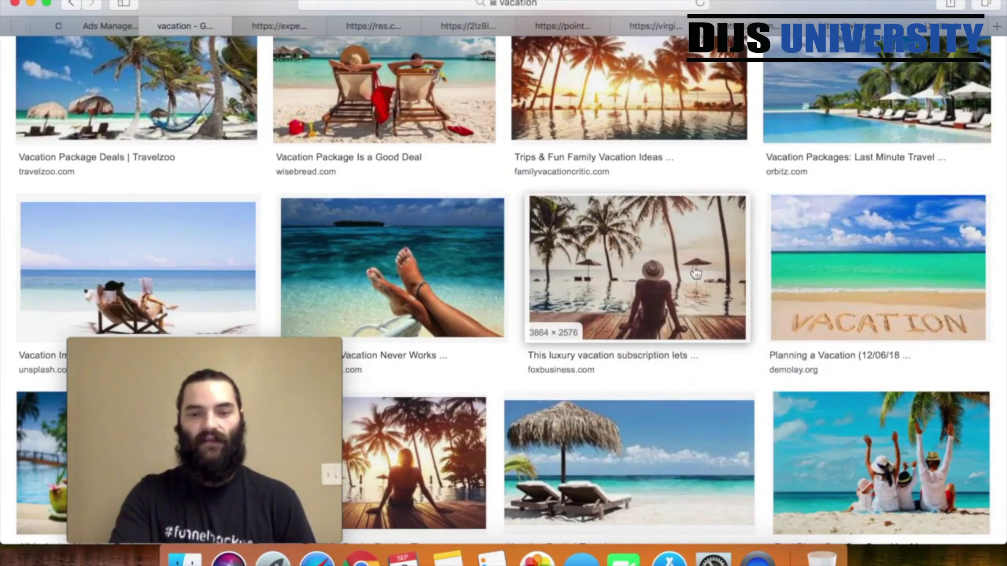
Open the travelandleisure.com result with the woman sitting in shallow water facing a palm island in a new tab
{"action": "scroll", "coordinate": [568, 281], "scroll_direction": "down", "scroll_amount": 15}
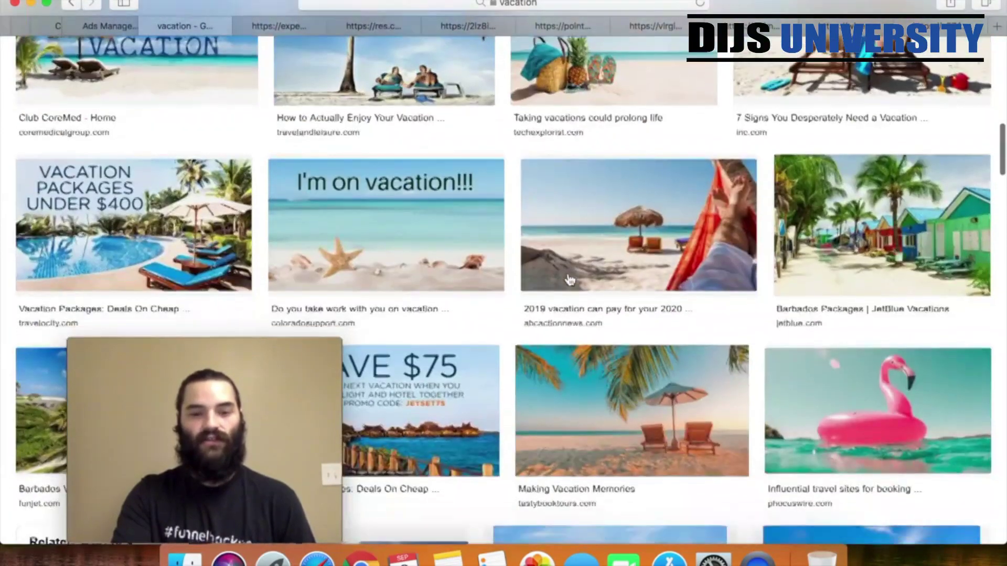
{"action": "scroll", "coordinate": [569, 280], "scroll_direction": "down", "scroll_amount": 11}
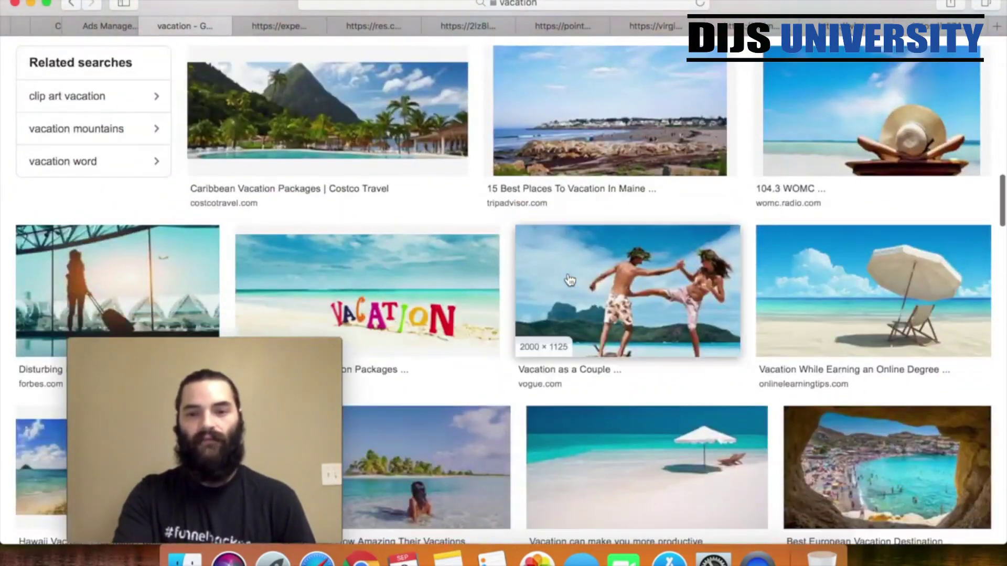
{"action": "scroll", "coordinate": [570, 280], "scroll_direction": "down", "scroll_amount": 3}
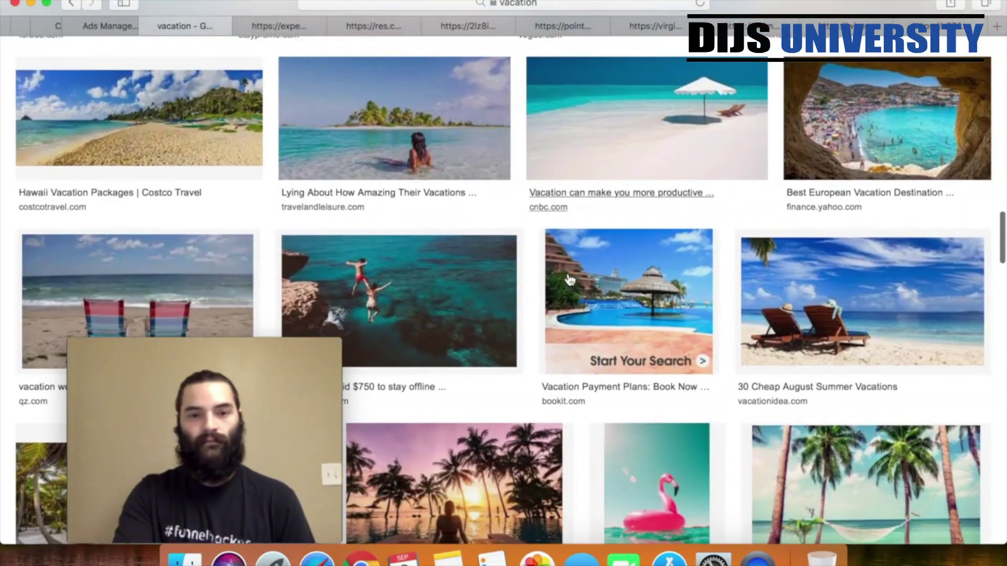
{"action": "right_click", "coordinate": [455, 151]}
{"action": "left_click", "coordinate": [475, 159]}
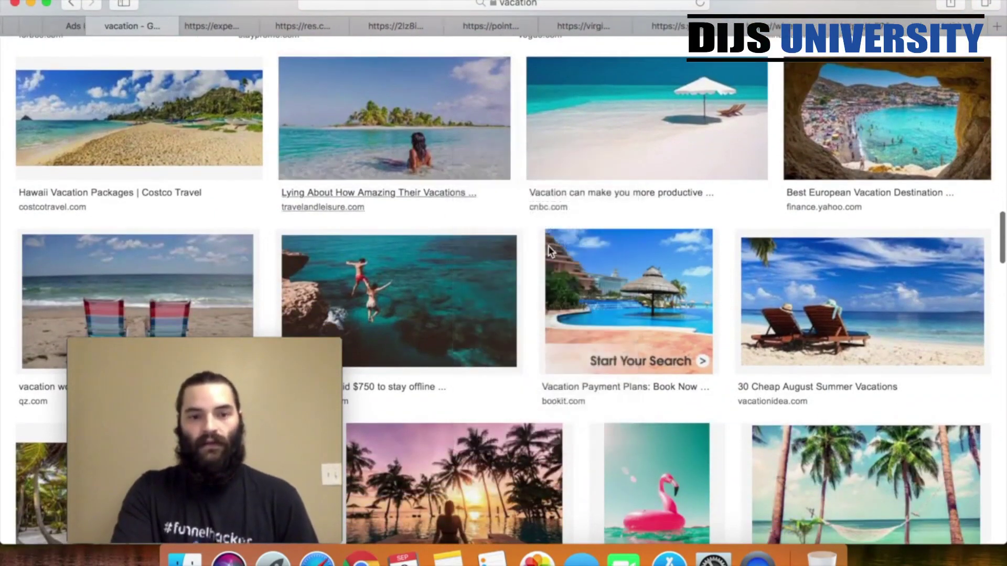
Open the businessinsider.com result with the couple swimming under a plane in a new tab and review its preview and related images
{"action": "scroll", "coordinate": [549, 252], "scroll_direction": "down", "scroll_amount": 6}
{"action": "scroll", "coordinate": [548, 253], "scroll_direction": "down", "scroll_amount": 4}
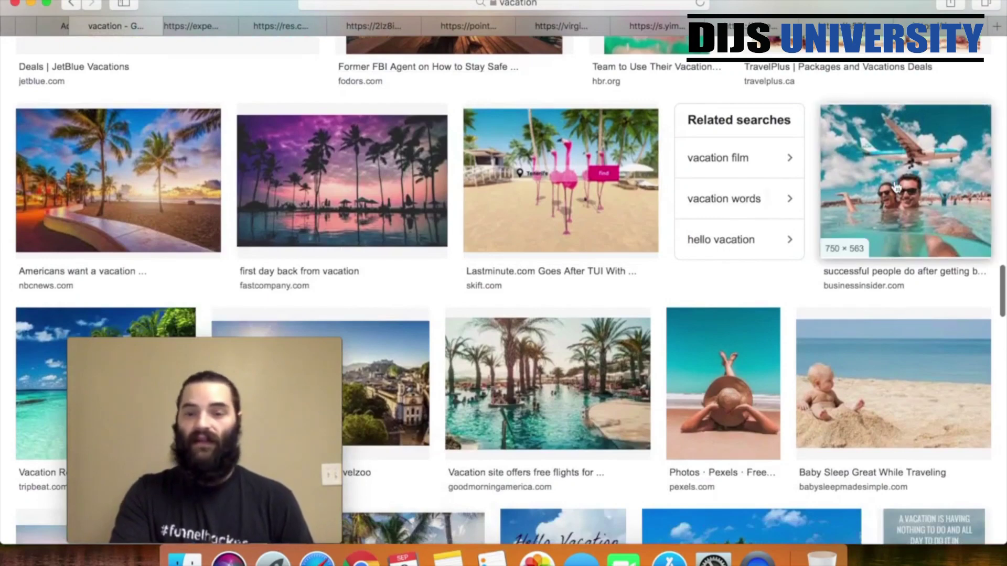
{"action": "right_click", "coordinate": [895, 187]}
{"action": "left_click", "coordinate": [866, 189]}
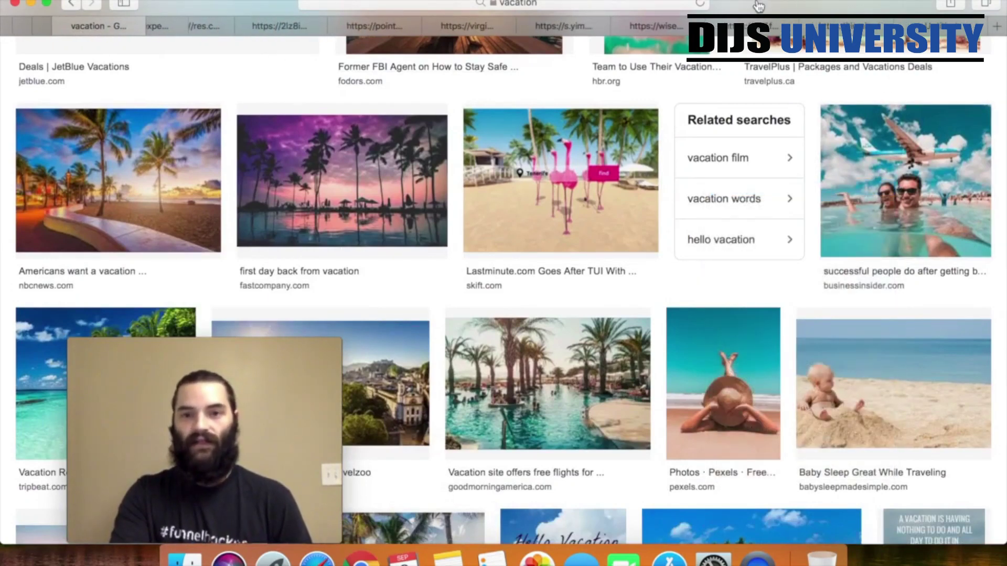
{"action": "left_click", "coordinate": [924, 30]}
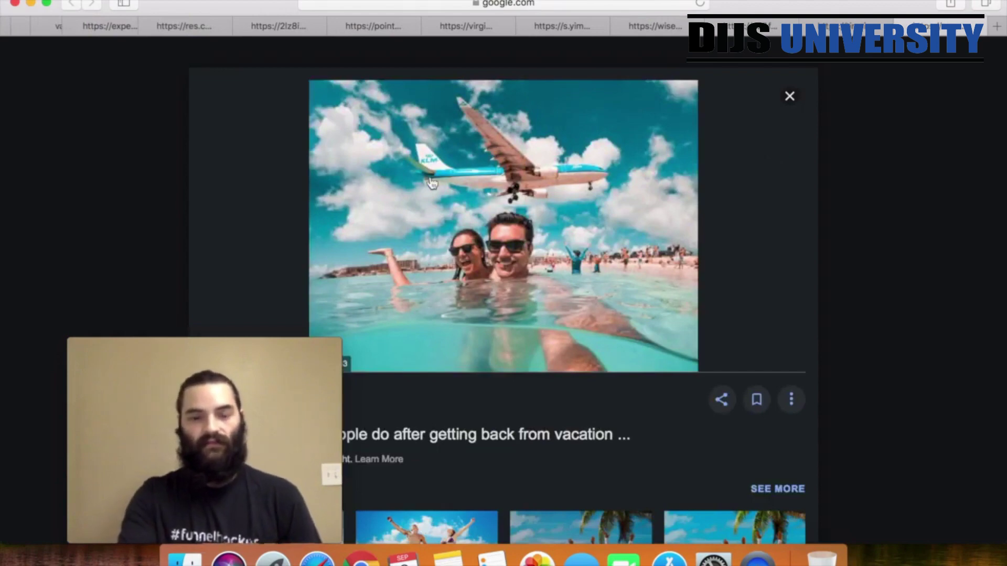
{"action": "scroll", "coordinate": [554, 195], "scroll_direction": "down", "scroll_amount": 10}
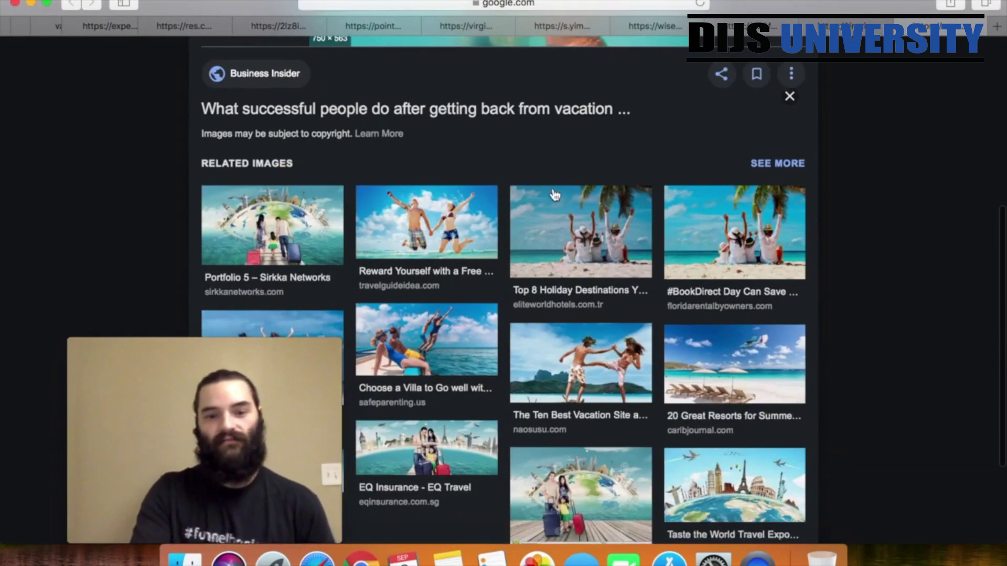
{"action": "scroll", "coordinate": [554, 195], "scroll_direction": "up", "scroll_amount": 6}
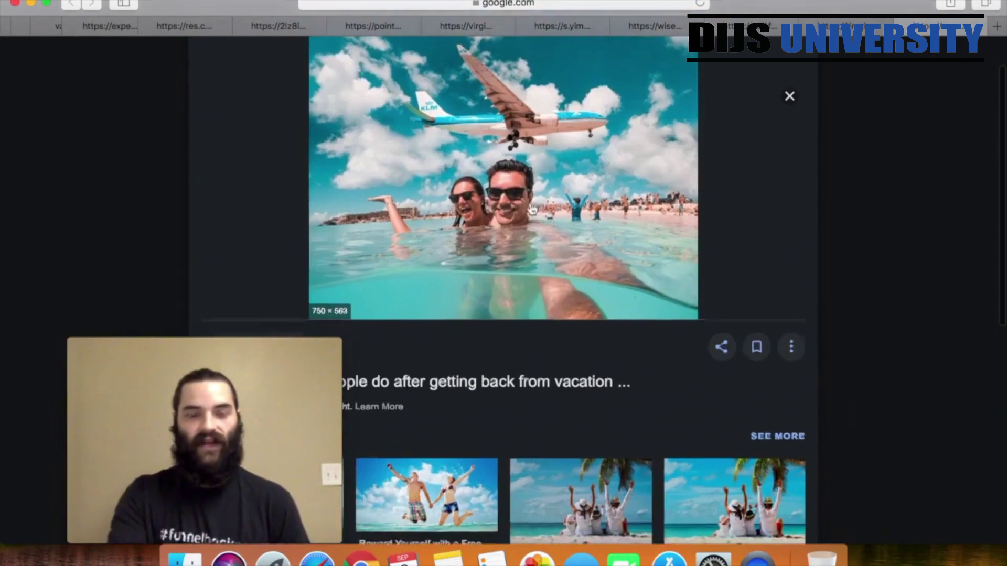
{"action": "scroll", "coordinate": [532, 211], "scroll_direction": "down", "scroll_amount": 10}
{"action": "scroll", "coordinate": [532, 211], "scroll_direction": "up", "scroll_amount": 3}
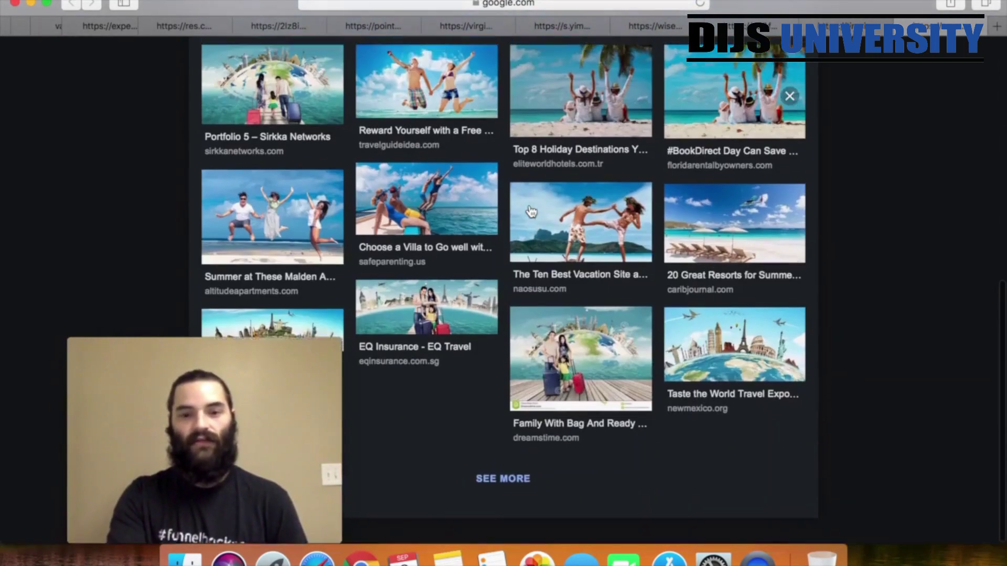
{"action": "scroll", "coordinate": [531, 211], "scroll_direction": "up", "scroll_amount": 6}
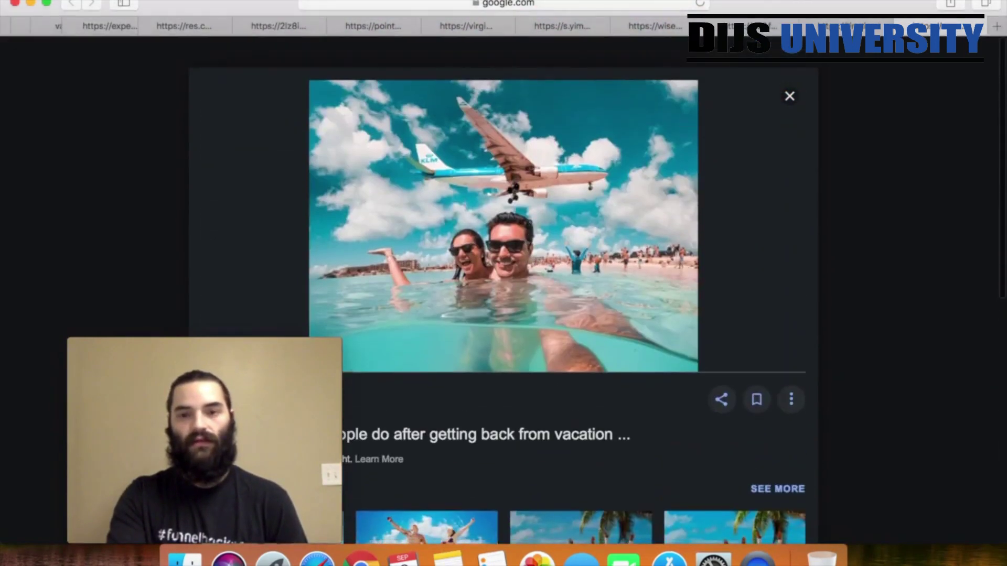
Save the image of the woman sitting in shallow water facing the palm island
{"action": "key", "text": "ctrl+shift+Tab"}
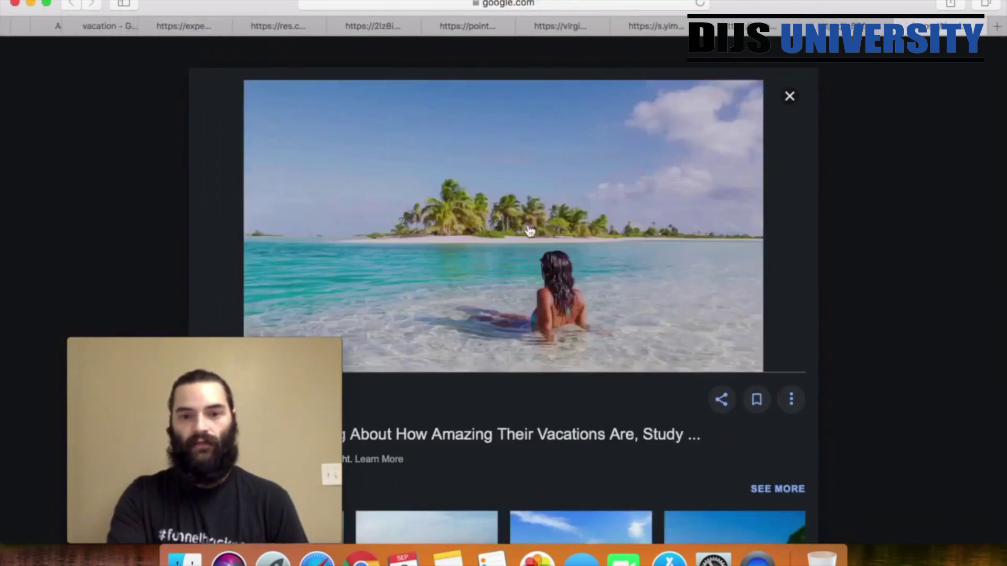
{"action": "right_click", "coordinate": [530, 231]}
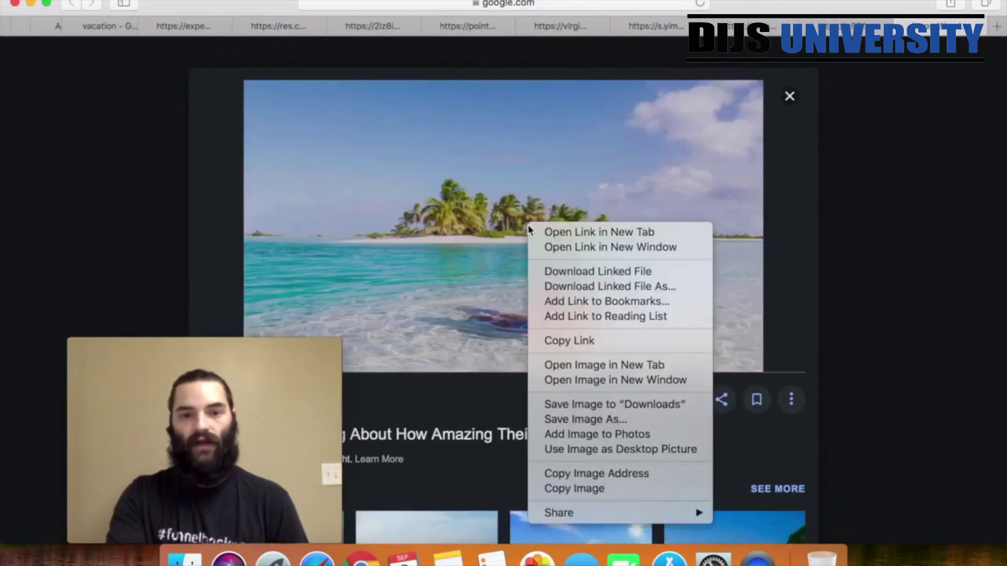
{"action": "left_click", "coordinate": [600, 417]}
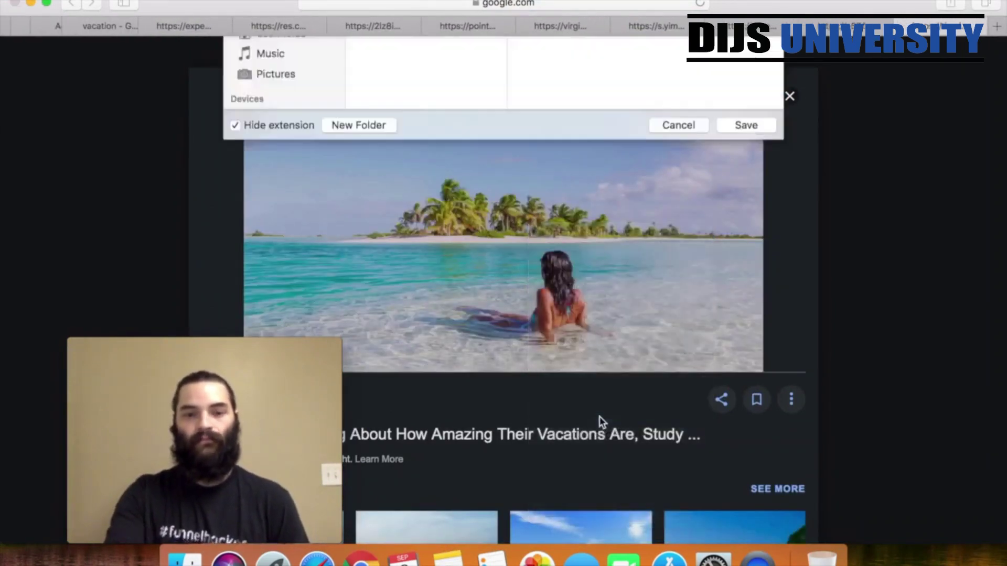
{"action": "key", "text": "Return"}
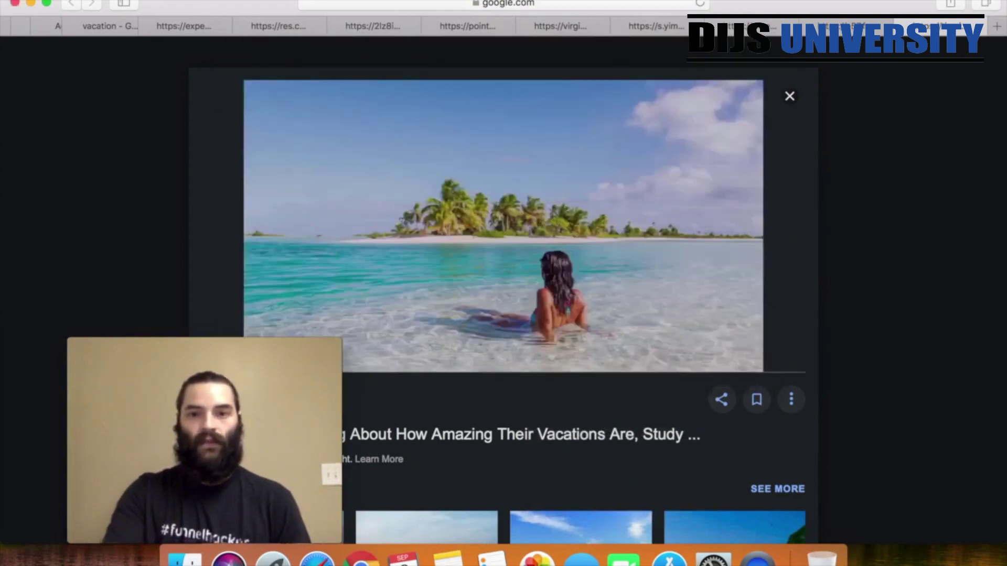
Save the image of the person in a hat sitting on the wooden deck by the palm-lined pool
{"action": "key", "text": "Right"}
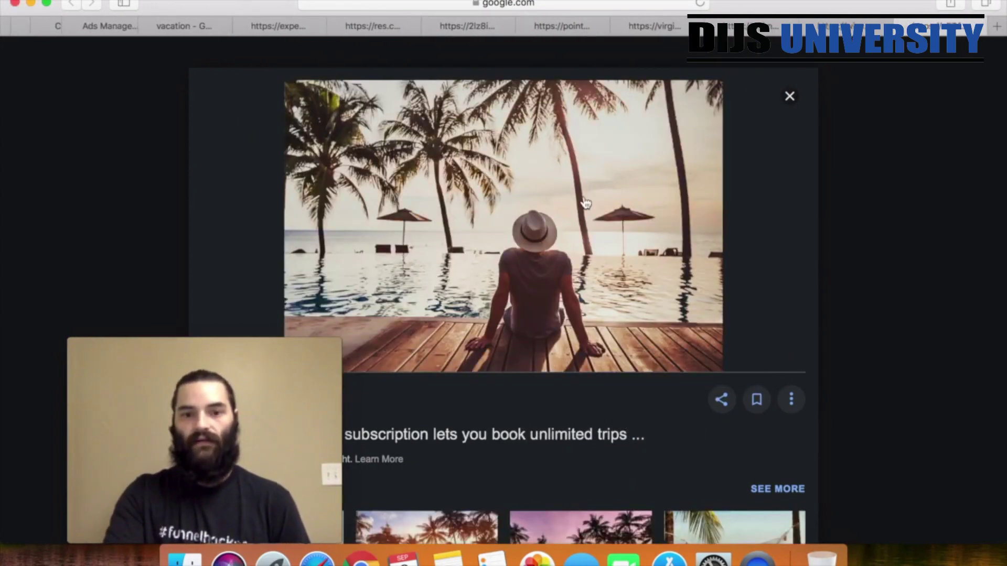
{"action": "right_click", "coordinate": [586, 198]}
{"action": "left_click", "coordinate": [619, 391]}
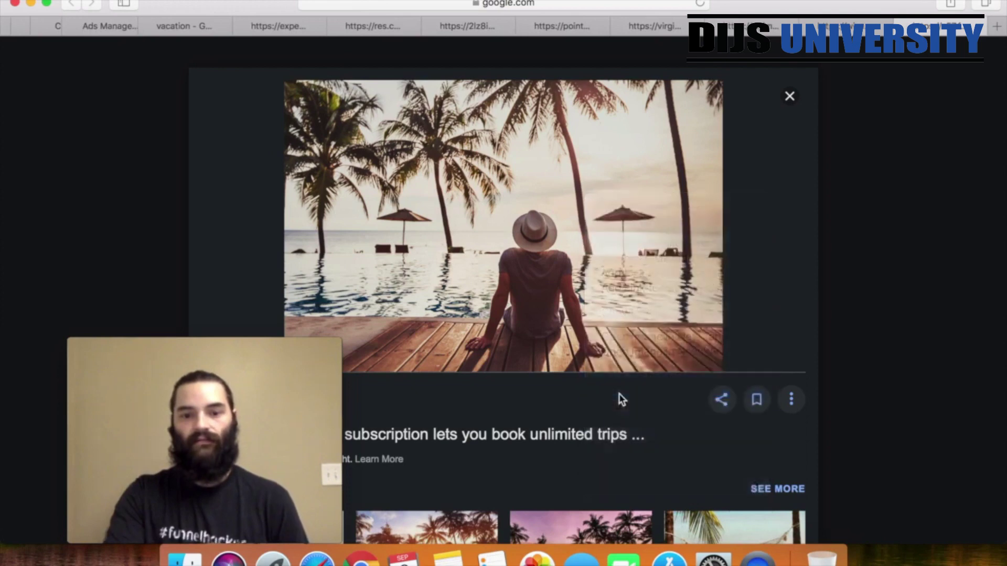
{"action": "key", "text": "Return"}
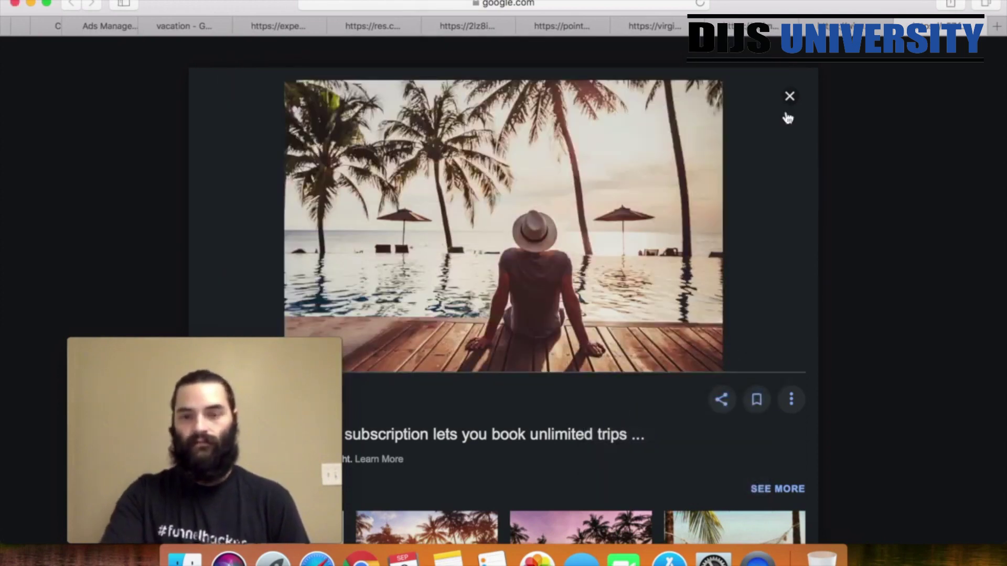
Save the image of the couple relaxing in two wooden beach chairs by the sea
{"action": "key", "text": "Right"}
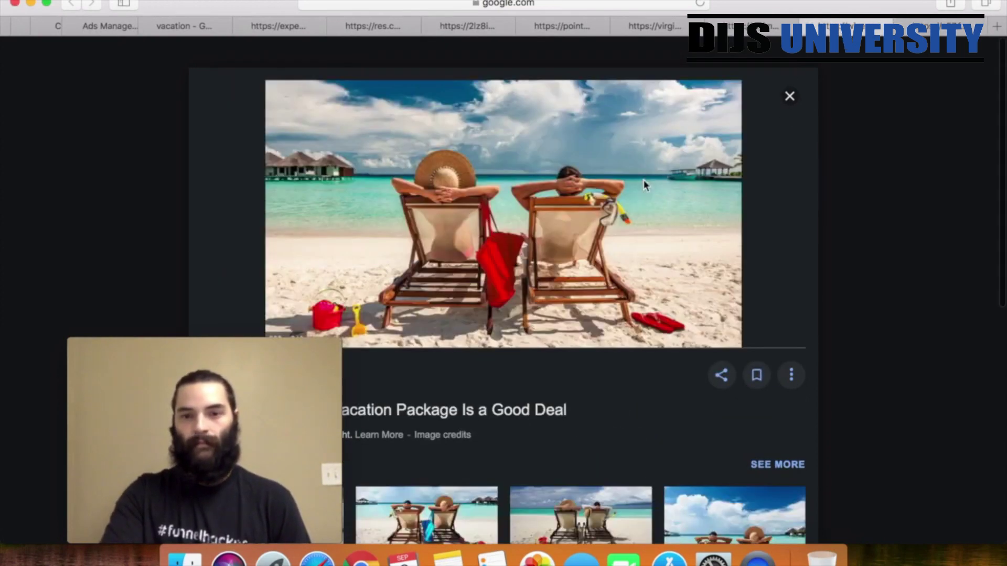
{"action": "right_click", "coordinate": [643, 180]}
{"action": "left_click", "coordinate": [701, 373]}
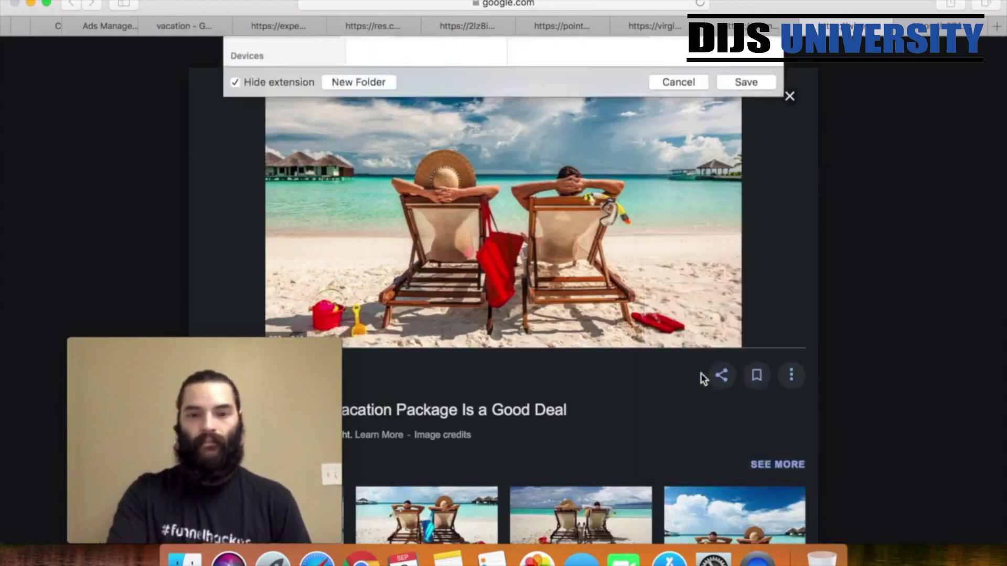
{"action": "key", "text": "Return"}
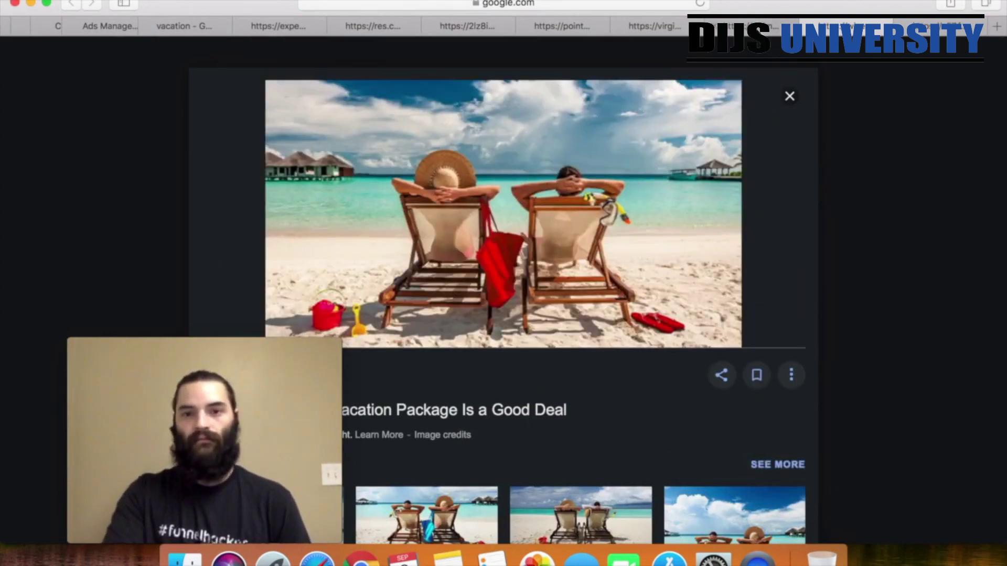
Save the image of the plane passenger with glasses using his phone in a window seat
{"action": "key", "text": "Right"}
{"action": "right_click", "coordinate": [587, 203]}
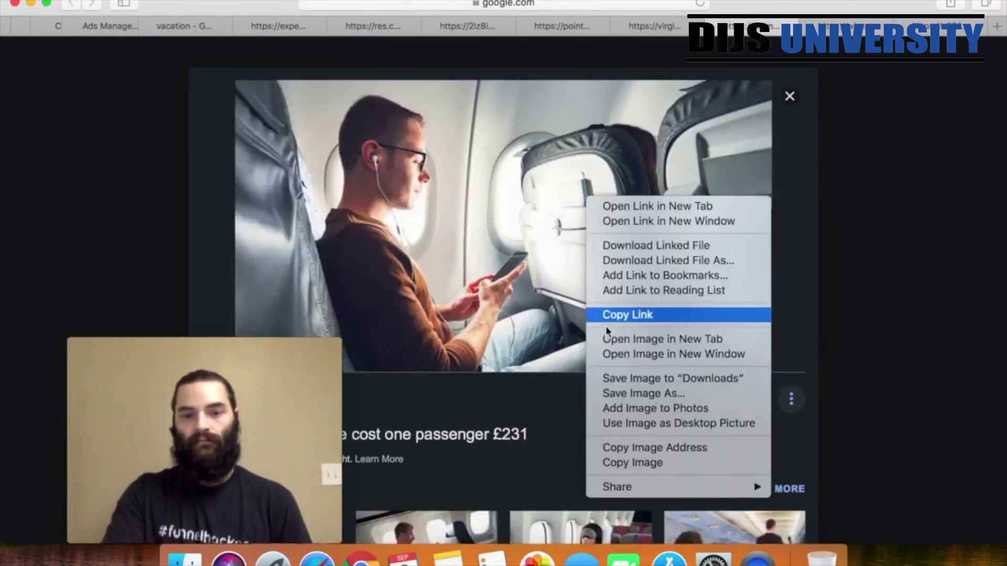
{"action": "left_click", "coordinate": [622, 392]}
{"action": "key", "text": "Return"}
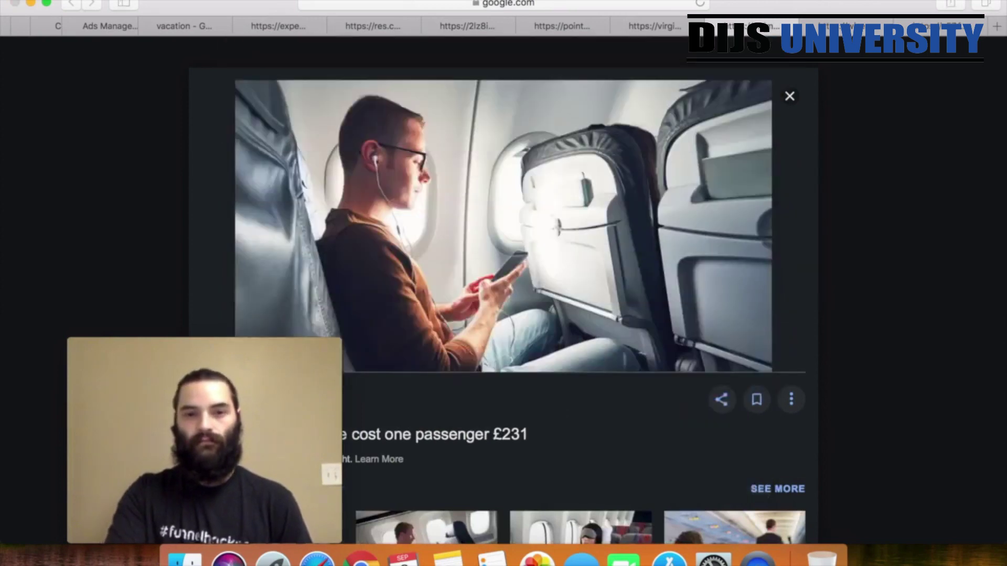
Save the Virgin Gift Card logo image from the Virgin Incentives preview
{"action": "key", "text": "Right"}
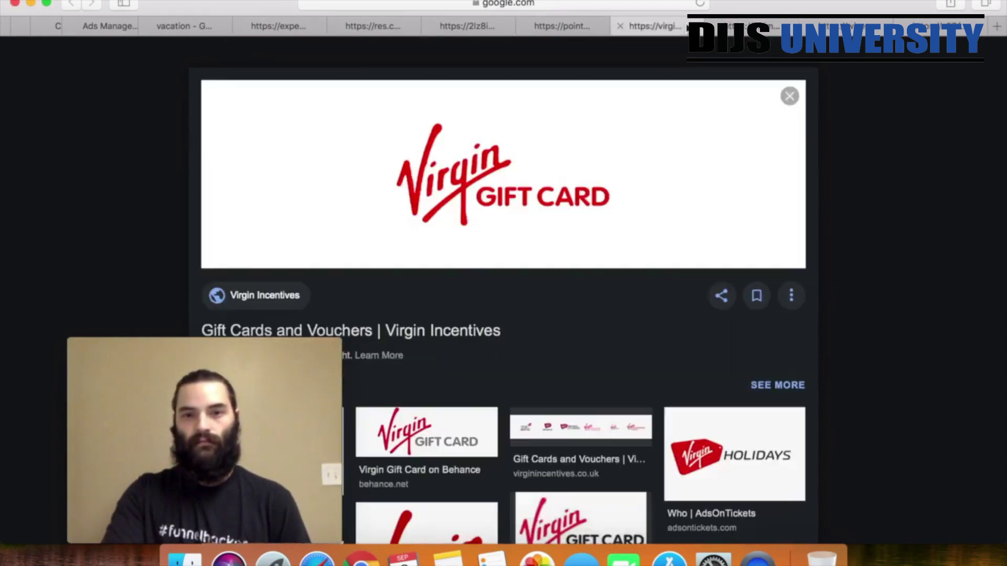
{"action": "right_click", "coordinate": [583, 175]}
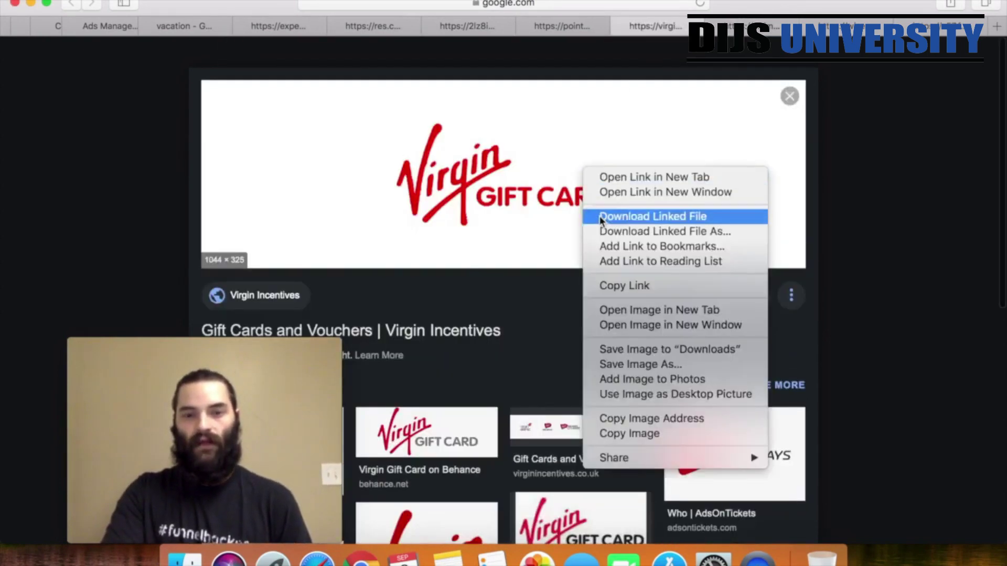
Save the Virgin Gift Card logo and the purple-lit business class cabin photo to the CANVA folder
{"action": "left_click", "coordinate": [622, 363]}
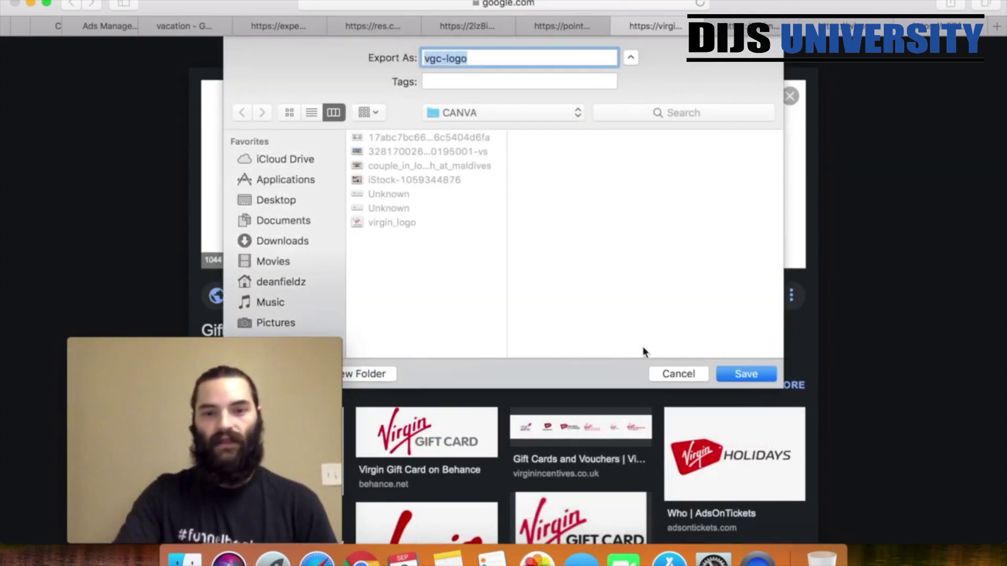
{"action": "left_click", "coordinate": [726, 373]}
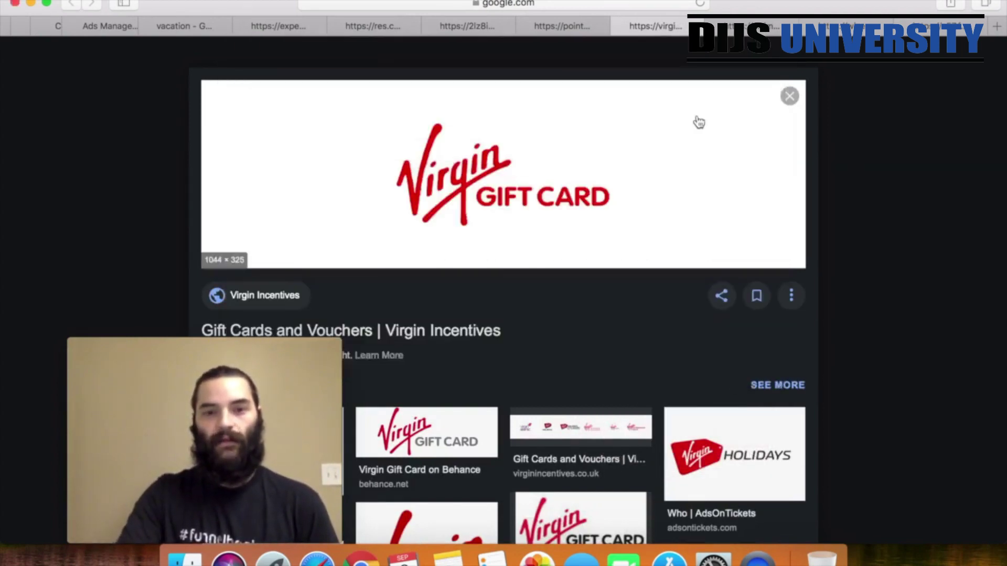
{"action": "left_click", "coordinate": [562, 26]}
{"action": "right_click", "coordinate": [559, 277]}
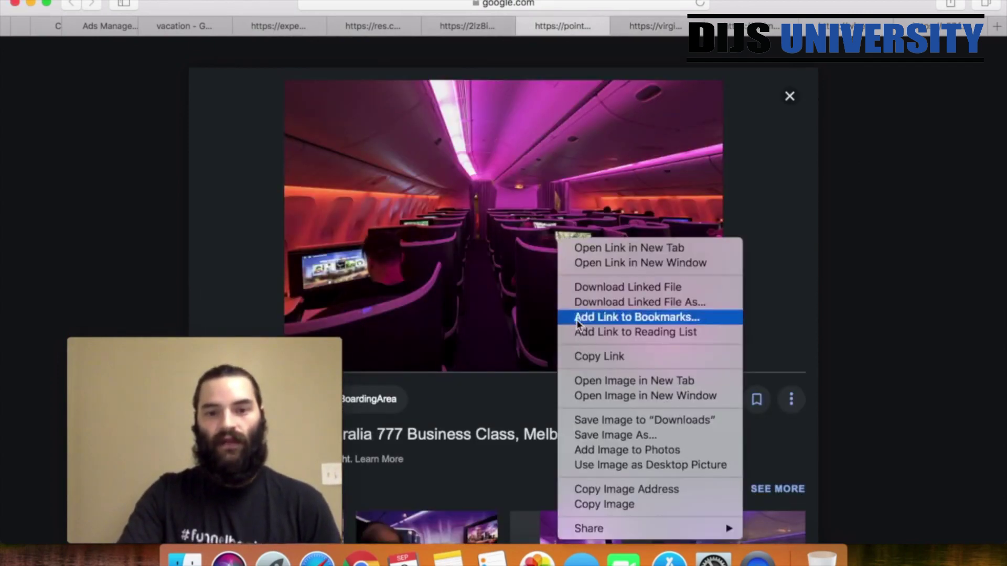
{"action": "left_click", "coordinate": [602, 435]}
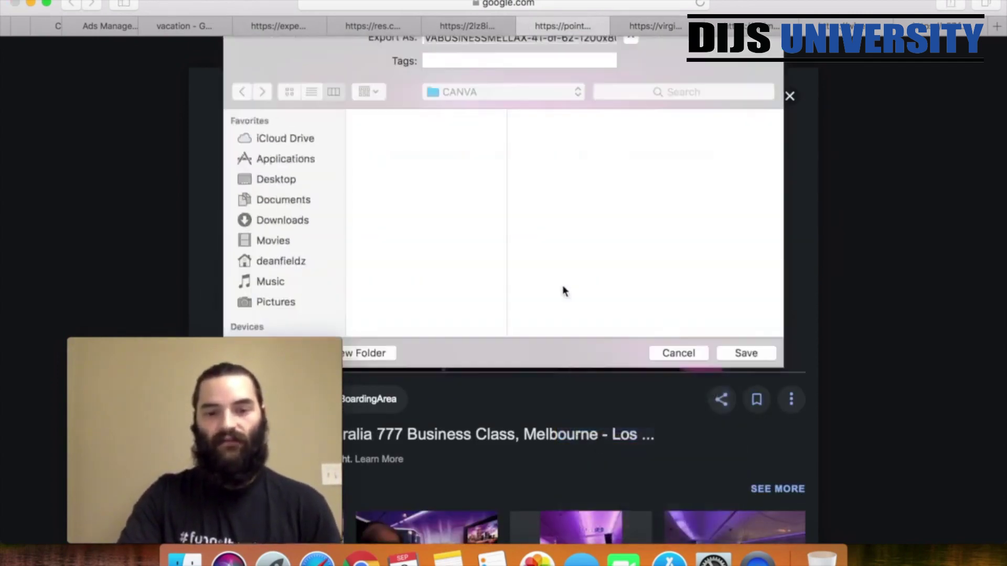
{"action": "left_click", "coordinate": [723, 373]}
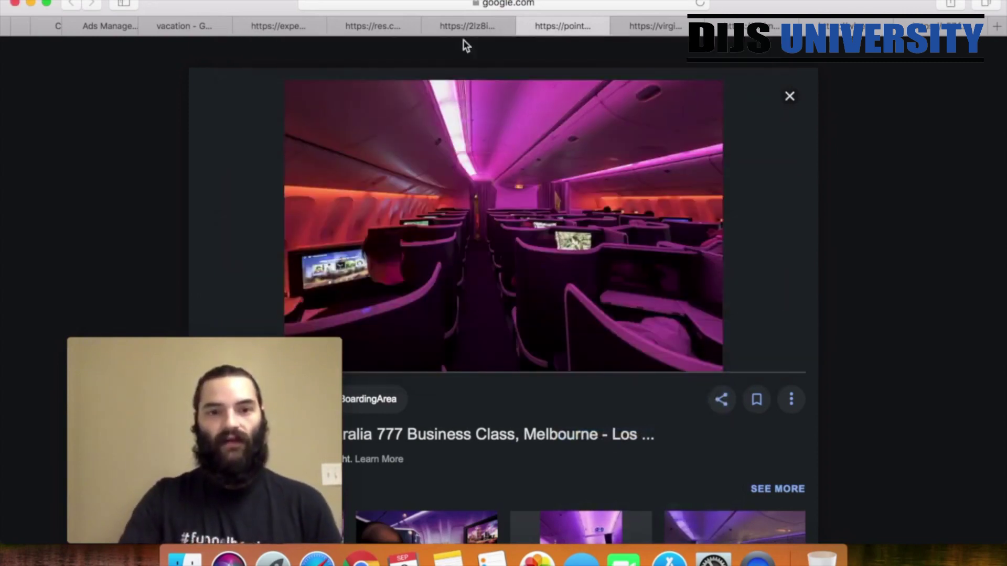
Save the Virgin Australia airplane photo with the blue sky to the CANVA folder and browse its related images
{"action": "left_click", "coordinate": [464, 27]}
{"action": "right_click", "coordinate": [481, 148]}
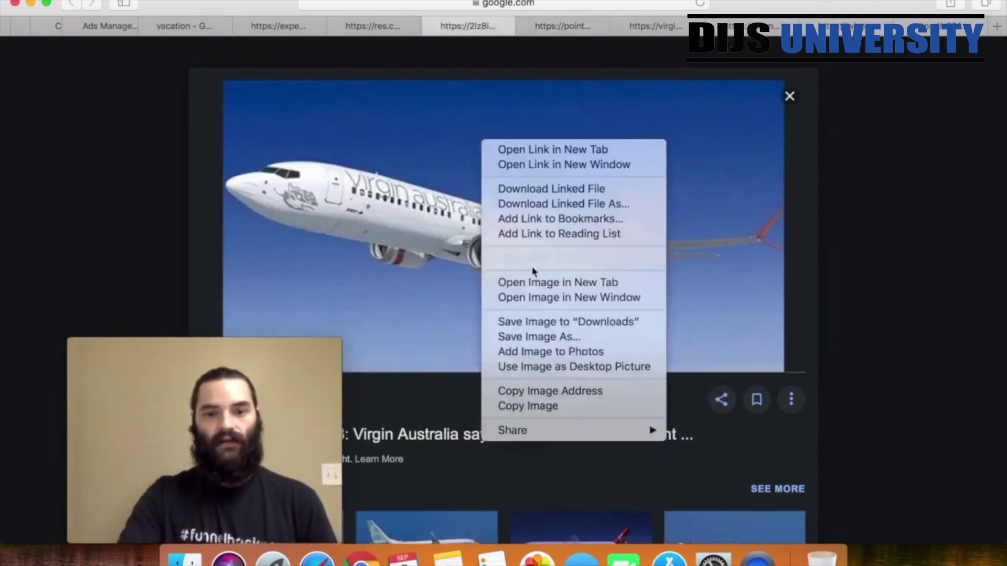
{"action": "left_click", "coordinate": [558, 338]}
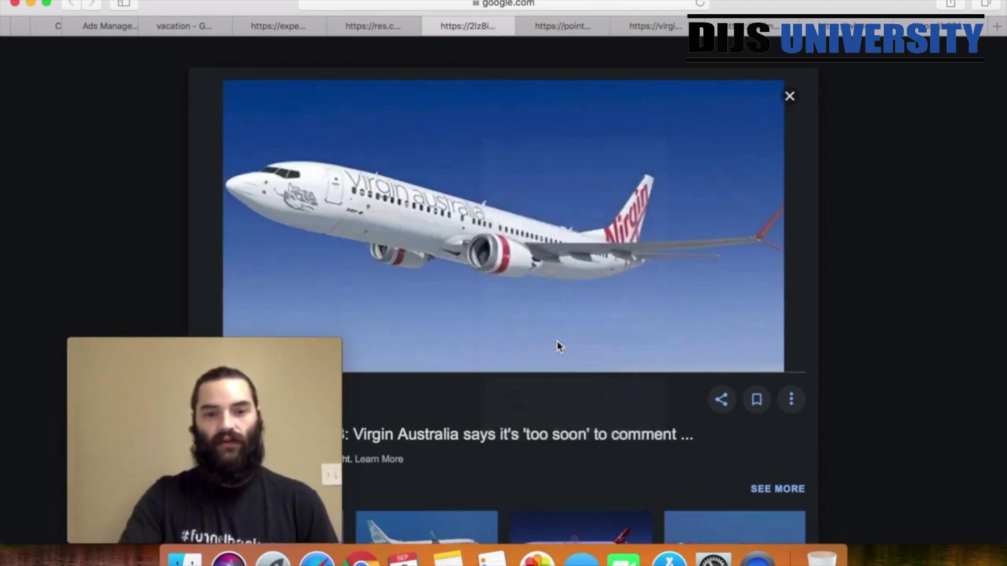
{"action": "key", "text": "Return"}
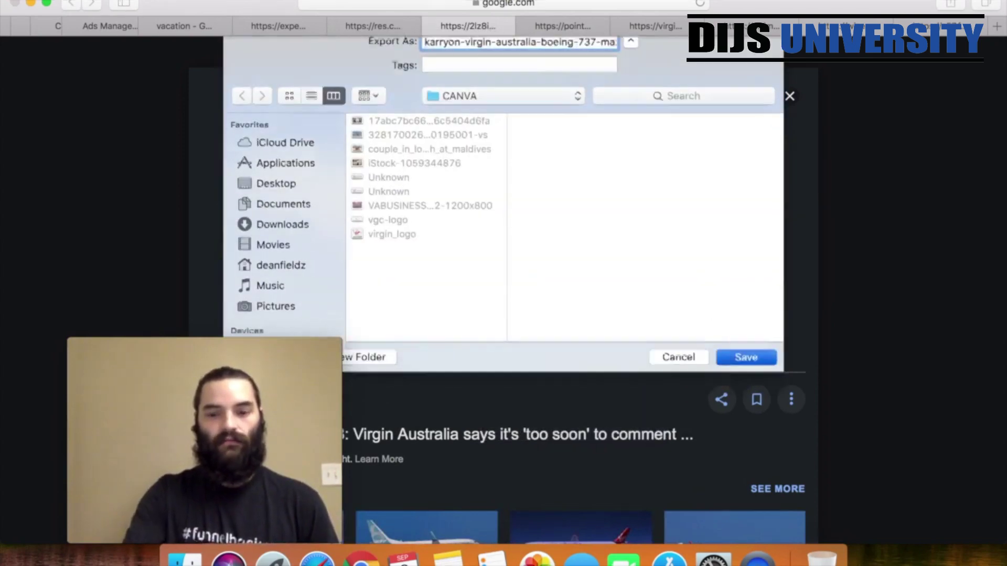
{"action": "scroll", "coordinate": [795, 366], "scroll_direction": "down", "scroll_amount": 7}
{"action": "scroll", "coordinate": [797, 369], "scroll_direction": "down", "scroll_amount": 3}
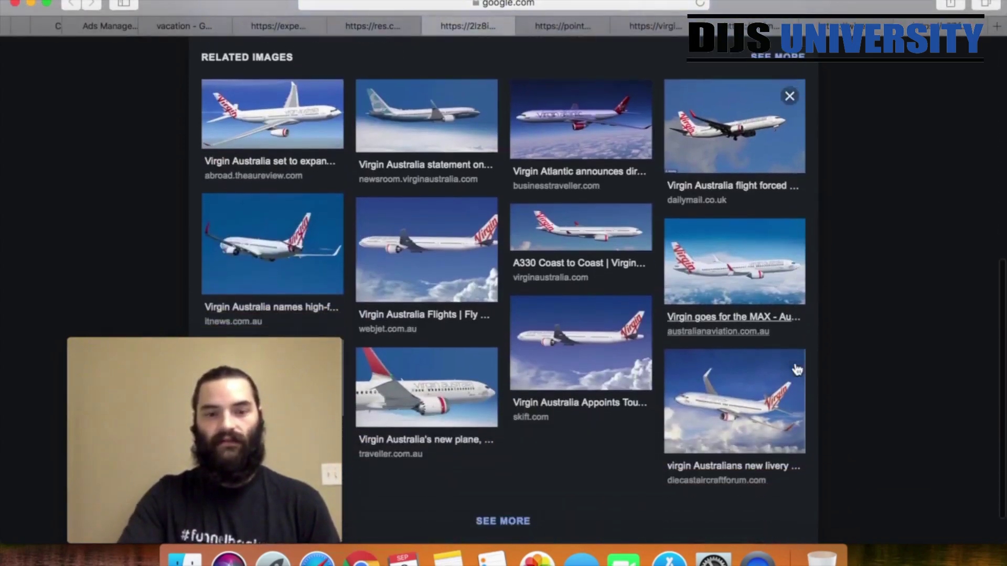
{"action": "scroll", "coordinate": [797, 370], "scroll_direction": "up", "scroll_amount": 1}
{"action": "scroll", "coordinate": [535, 93], "scroll_direction": "up", "scroll_amount": 9}
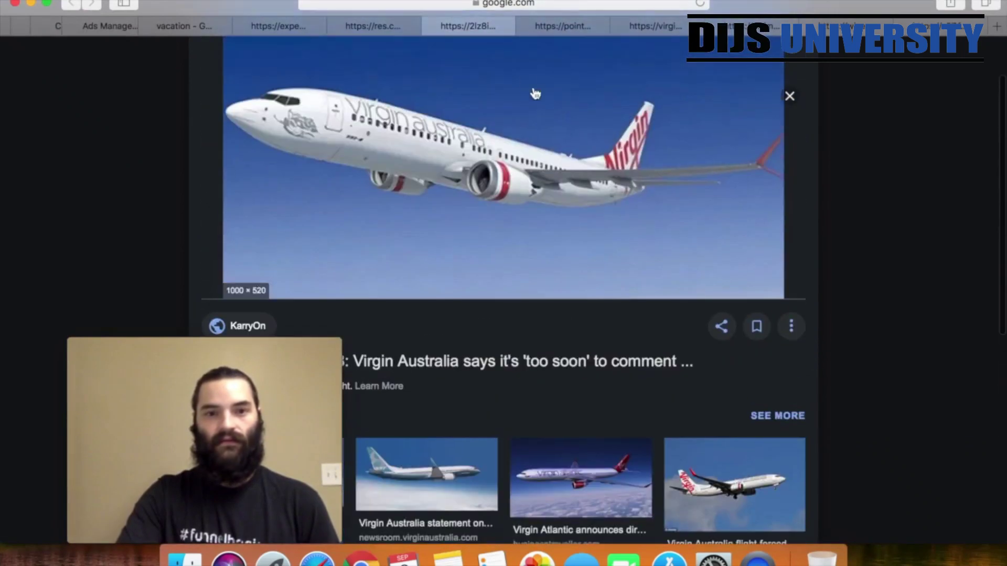
Save the sunset runway photo with the Virgin tail fins to the CANVA folder as australia_background
{"action": "left_click", "coordinate": [361, 31]}
{"action": "scroll", "coordinate": [421, 179], "scroll_direction": "down", "scroll_amount": 2}
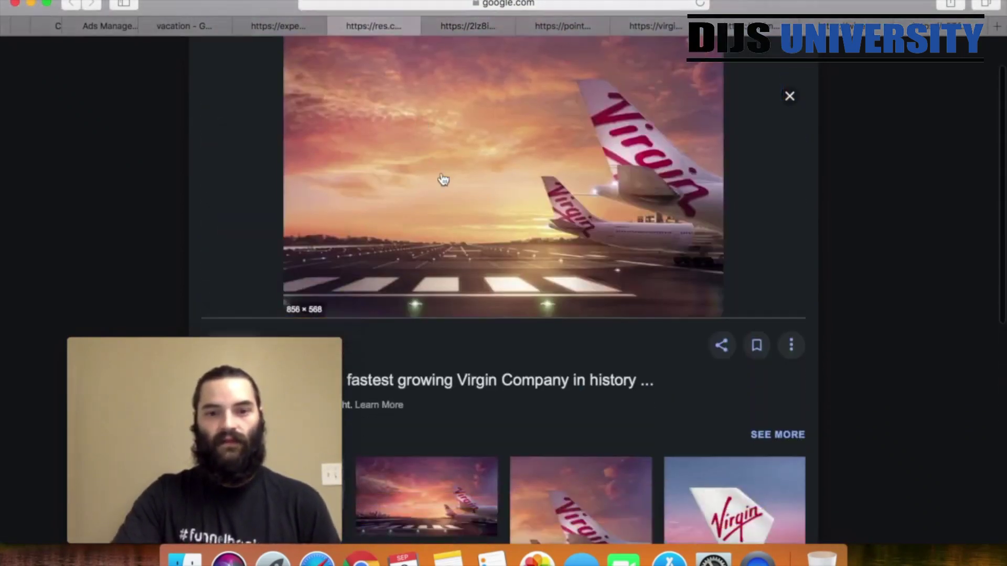
{"action": "right_click", "coordinate": [487, 174]}
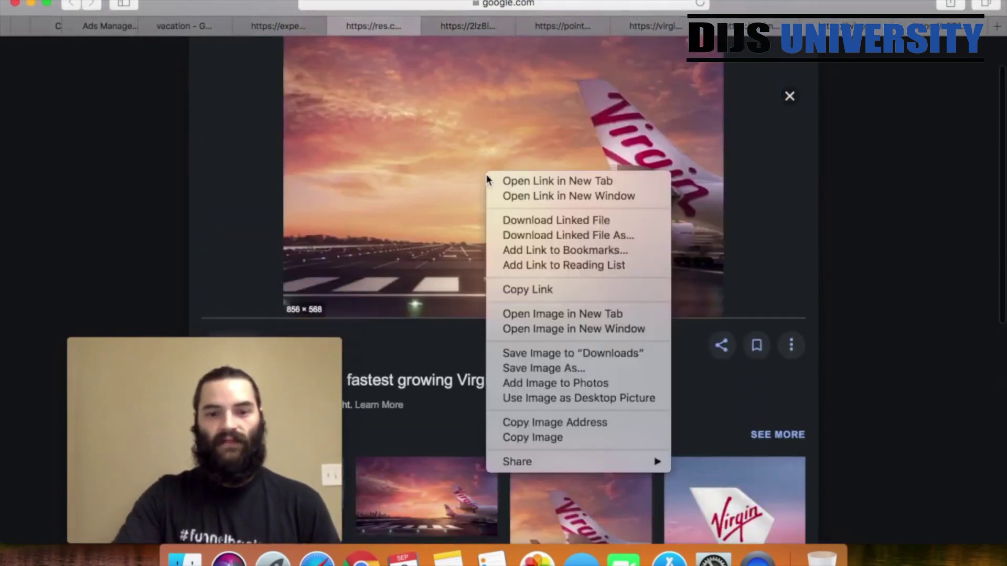
{"action": "left_click", "coordinate": [533, 365]}
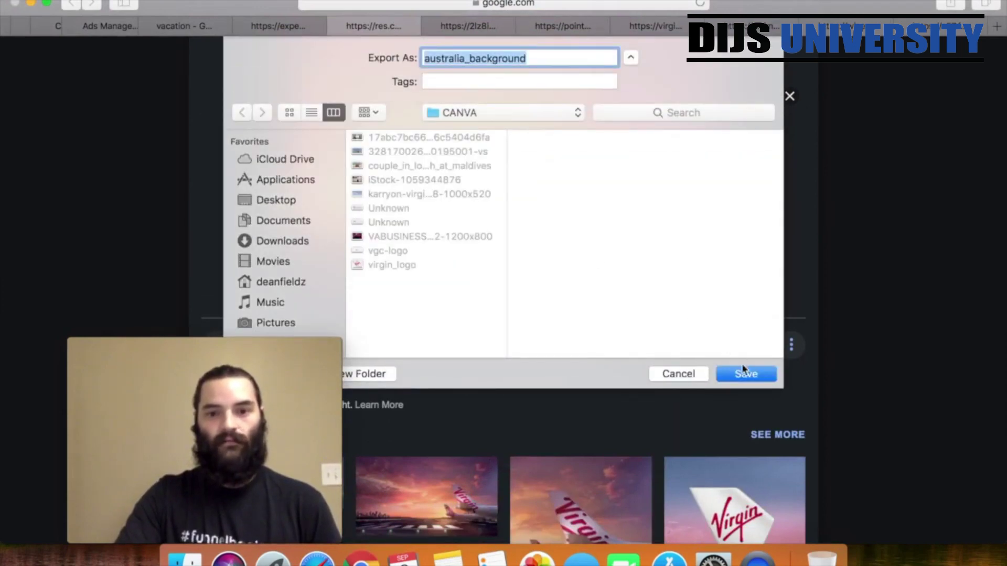
{"action": "left_click", "coordinate": [745, 372]}
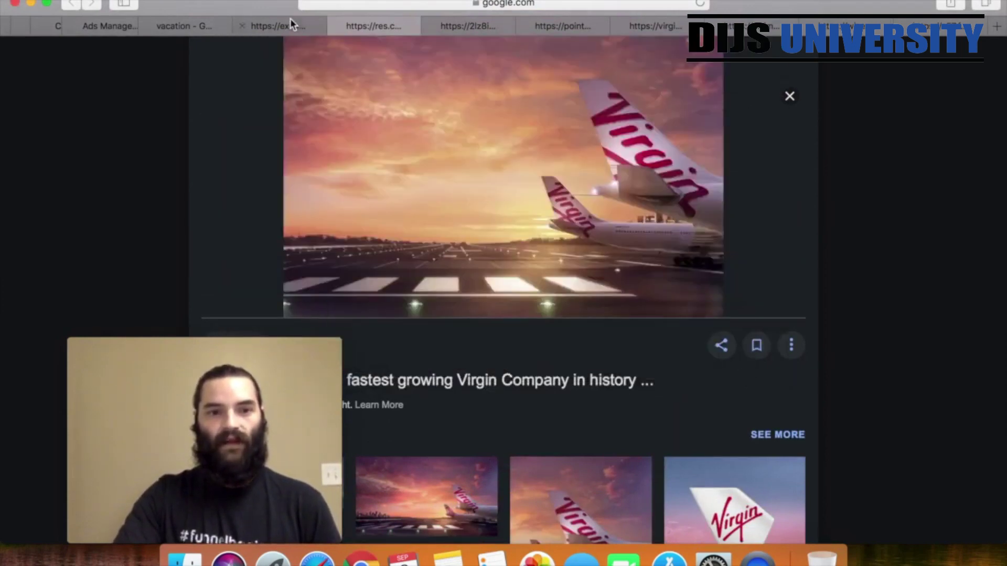
Save the Virgin Australia domestic flight photo above the clouds to the CANVA folder
{"action": "left_click", "coordinate": [291, 23]}
{"action": "right_click", "coordinate": [507, 188]}
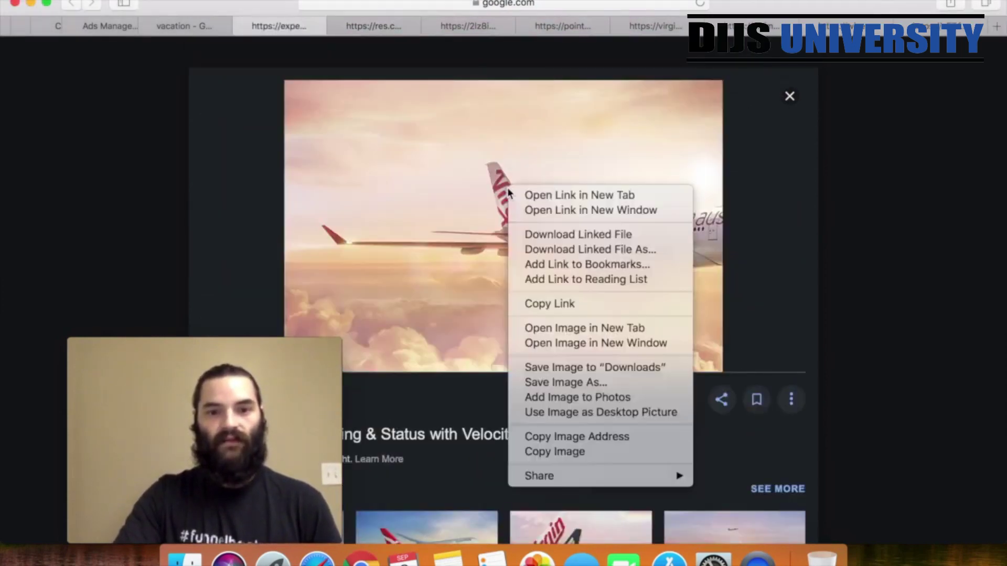
{"action": "left_click", "coordinate": [553, 388]}
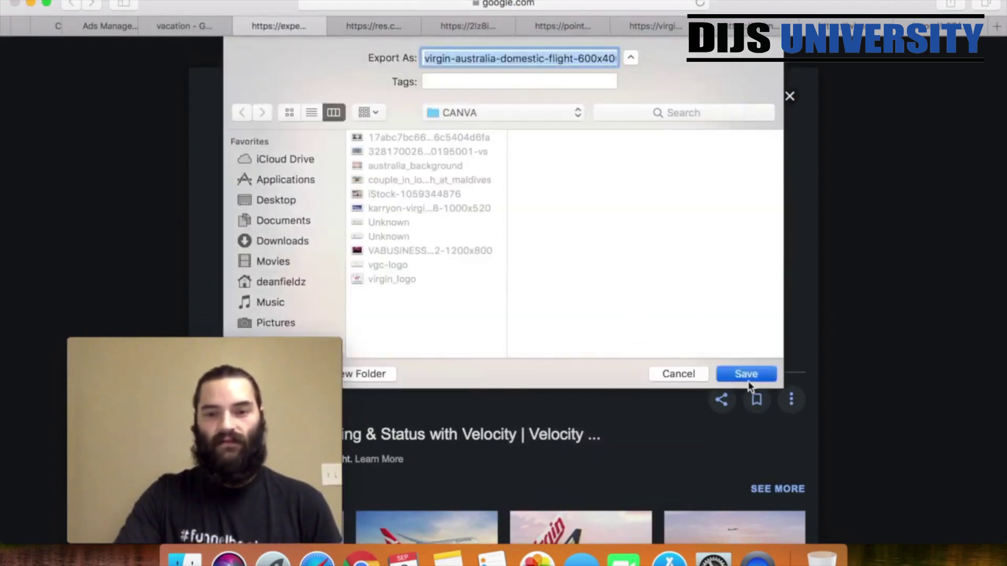
{"action": "left_click", "coordinate": [747, 380]}
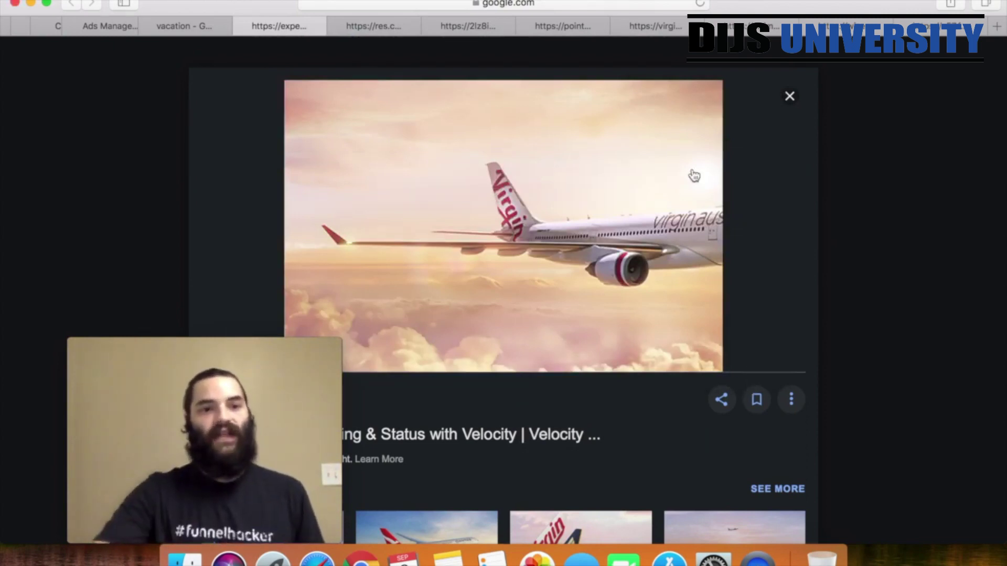
Close all the opened image result tabs and the vacation image search tab
{"action": "left_click", "coordinate": [240, 26]}
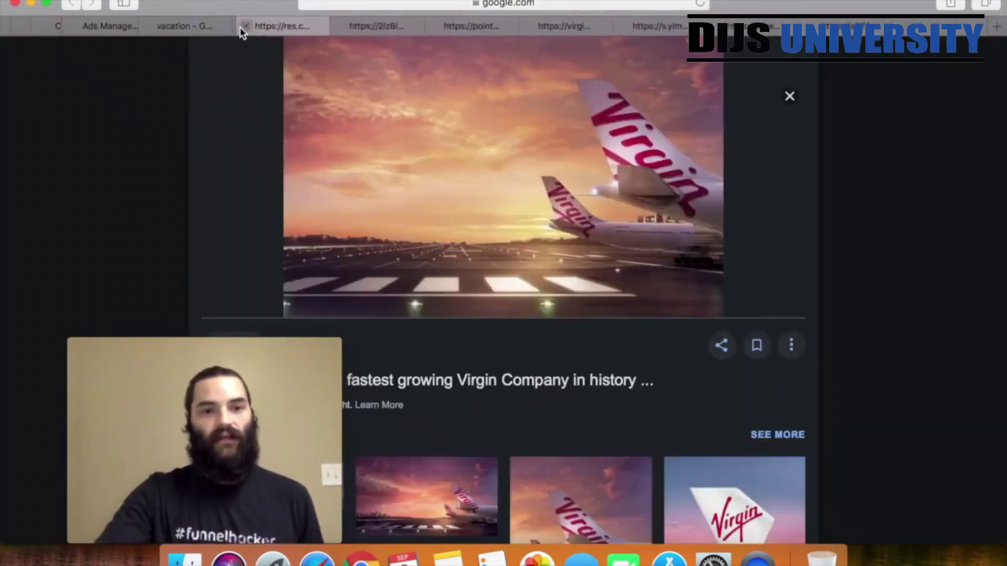
{"action": "left_click", "coordinate": [241, 27]}
{"action": "left_click", "coordinate": [240, 27]}
{"action": "left_click", "coordinate": [240, 27]}
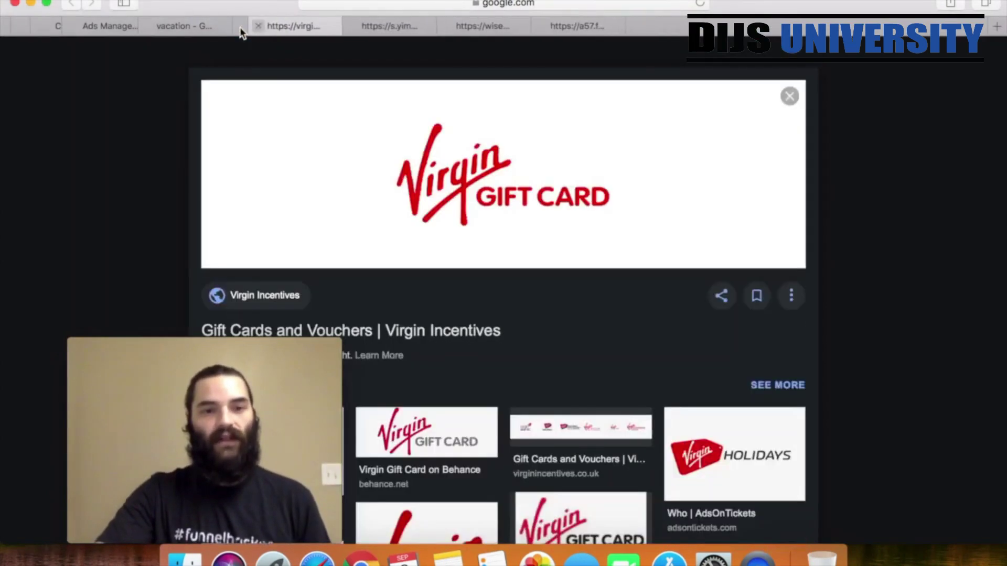
{"action": "left_click", "coordinate": [241, 26]}
{"action": "left_click", "coordinate": [240, 27]}
{"action": "left_click", "coordinate": [240, 27]}
{"action": "left_click", "coordinate": [240, 27]}
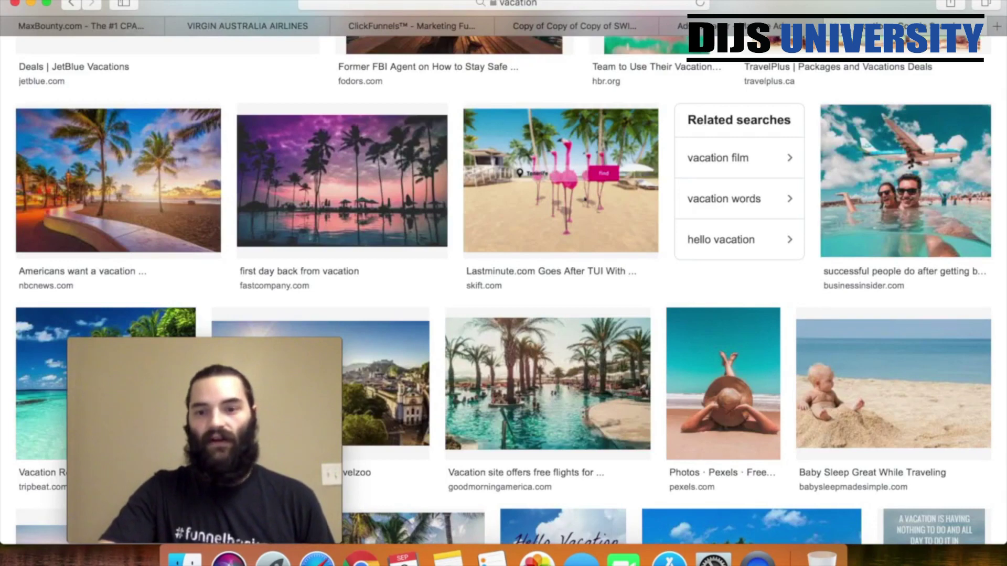
{"action": "key", "text": "super+w"}
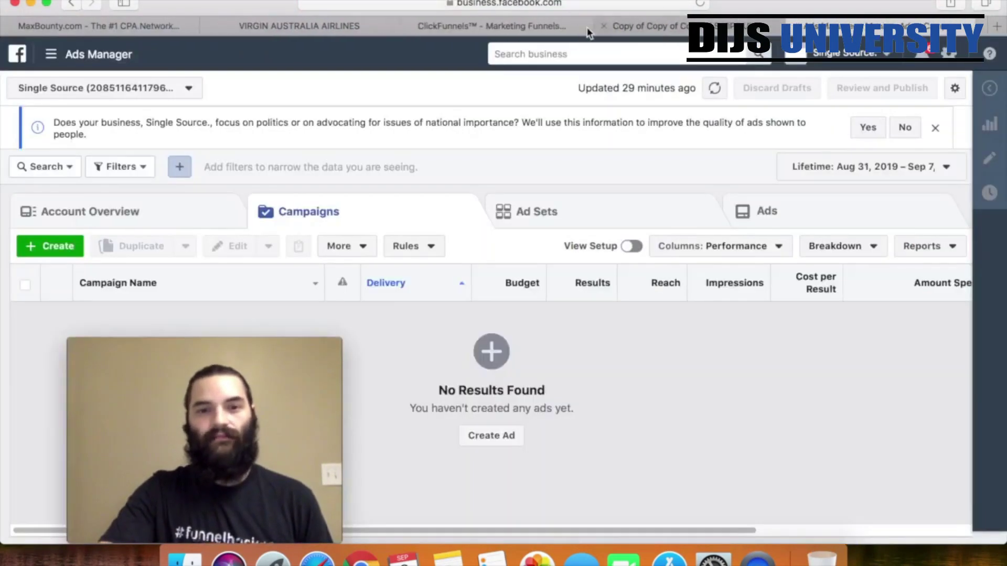
Switch to the Canva swipe-up design, review the existing uploads and upload the saved images from the CANVA folder
{"action": "left_click", "coordinate": [654, 30]}
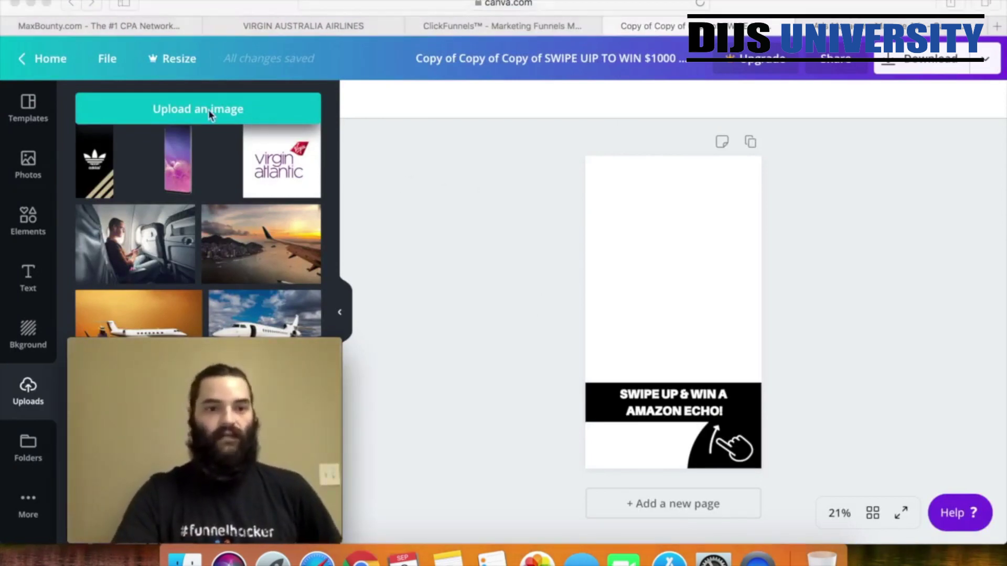
{"action": "scroll", "coordinate": [221, 217], "scroll_direction": "down", "scroll_amount": 5}
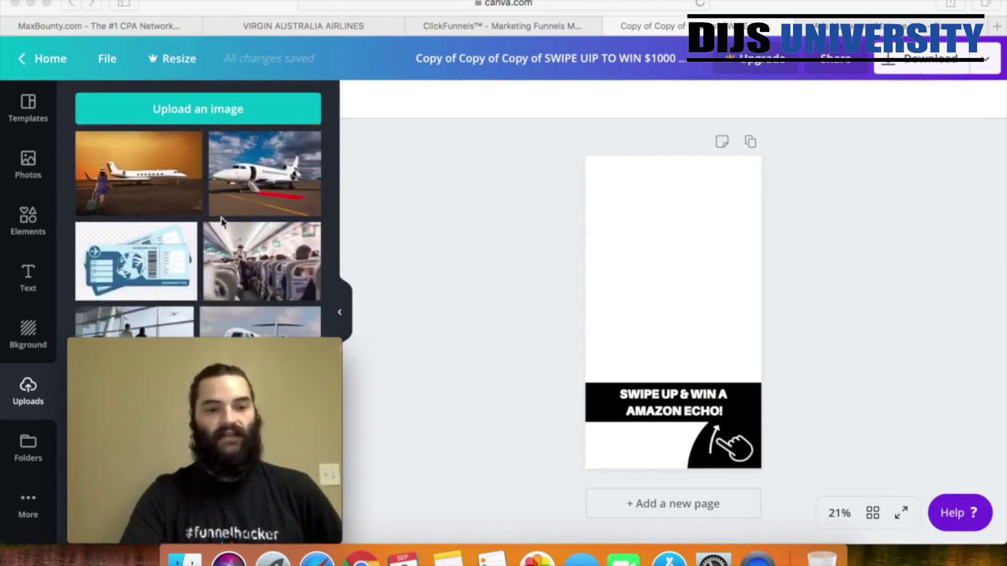
{"action": "scroll", "coordinate": [221, 217], "scroll_direction": "down", "scroll_amount": 5}
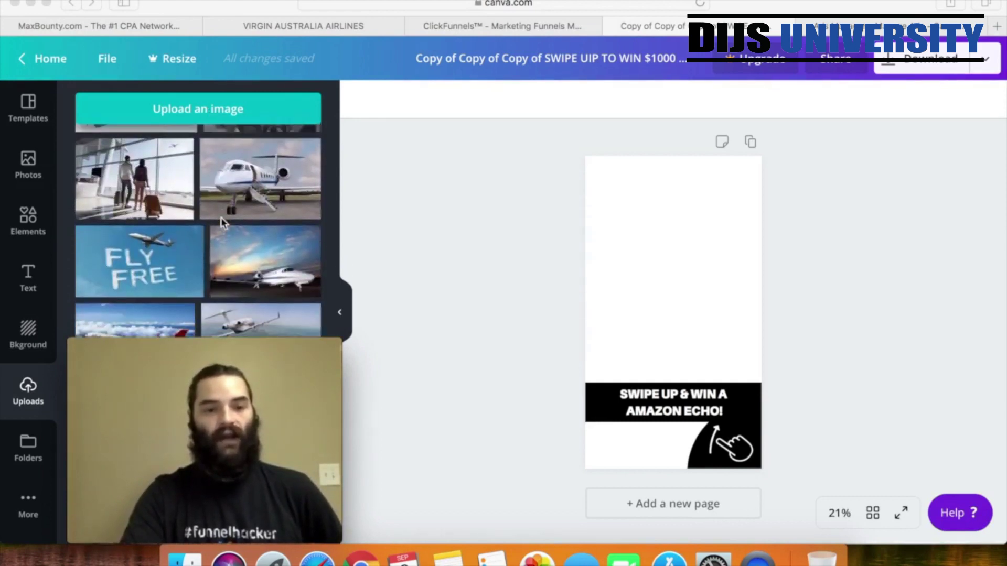
{"action": "scroll", "coordinate": [221, 217], "scroll_direction": "down", "scroll_amount": 5}
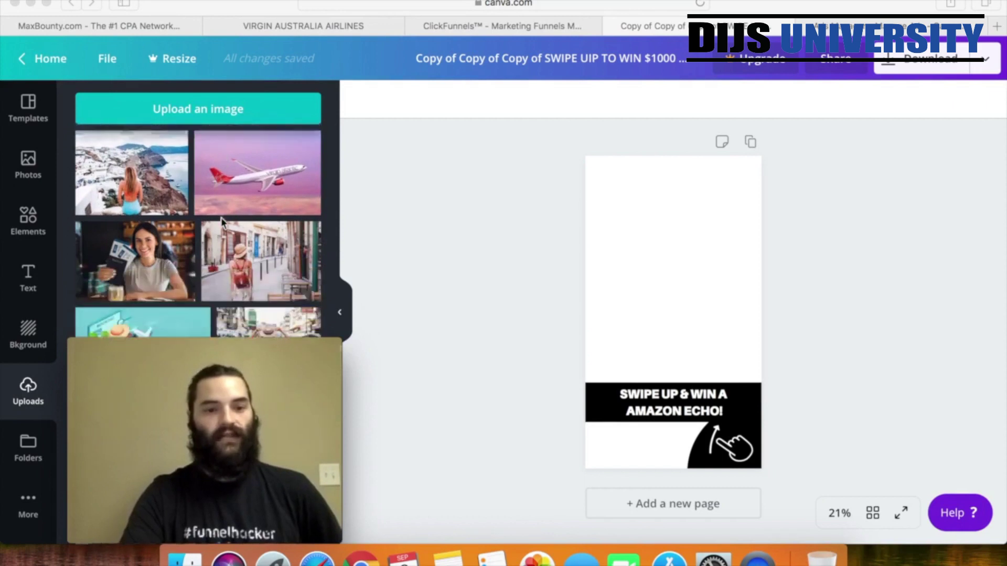
{"action": "scroll", "coordinate": [221, 217], "scroll_direction": "down", "scroll_amount": 5}
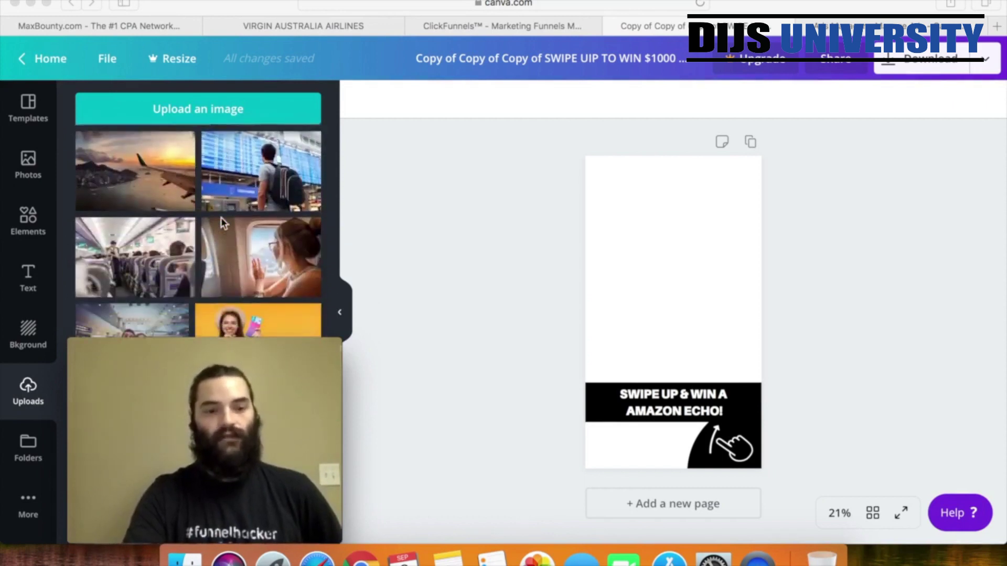
{"action": "scroll", "coordinate": [221, 217], "scroll_direction": "up", "scroll_amount": 8}
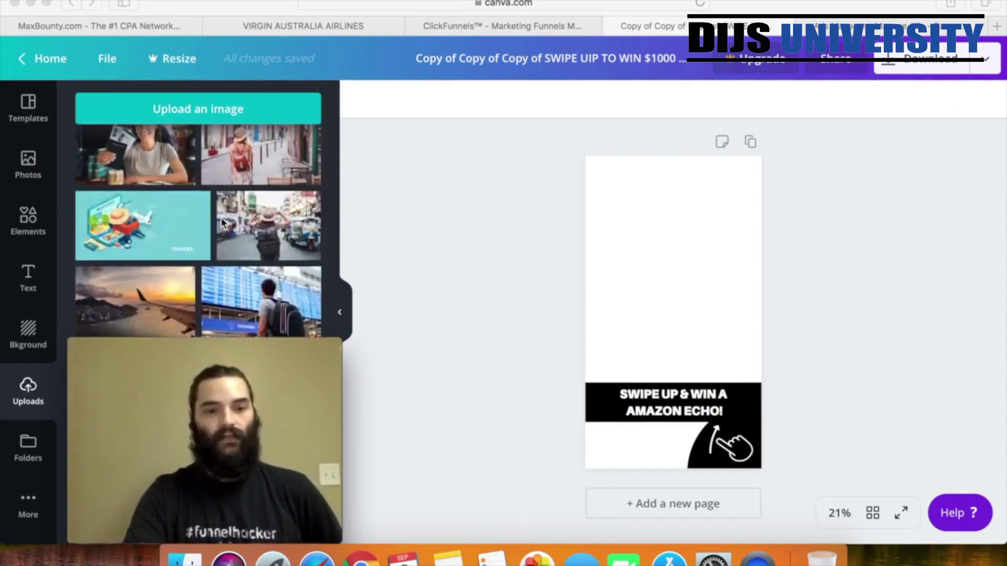
{"action": "left_click", "coordinate": [212, 112]}
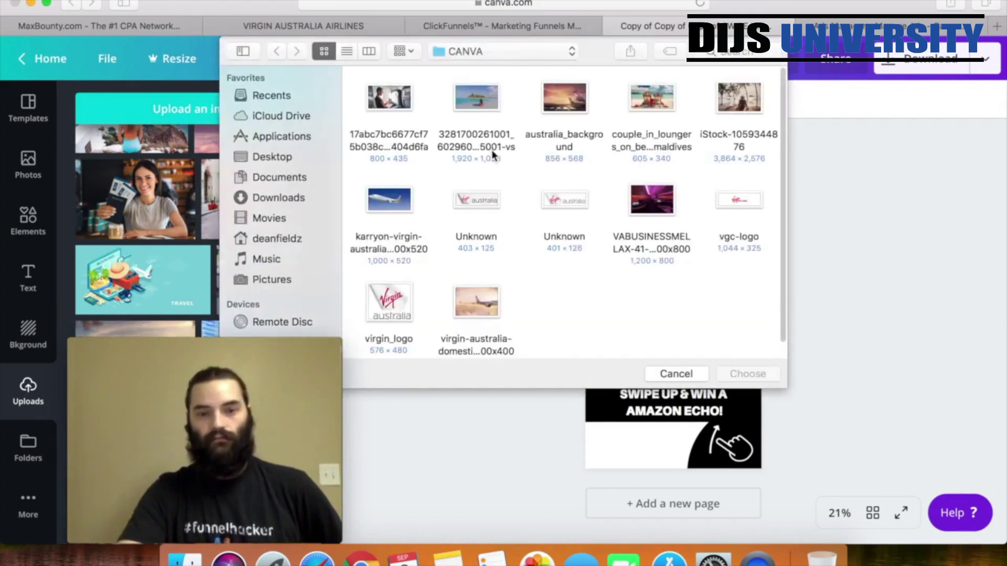
{"action": "left_click", "coordinate": [388, 103]}
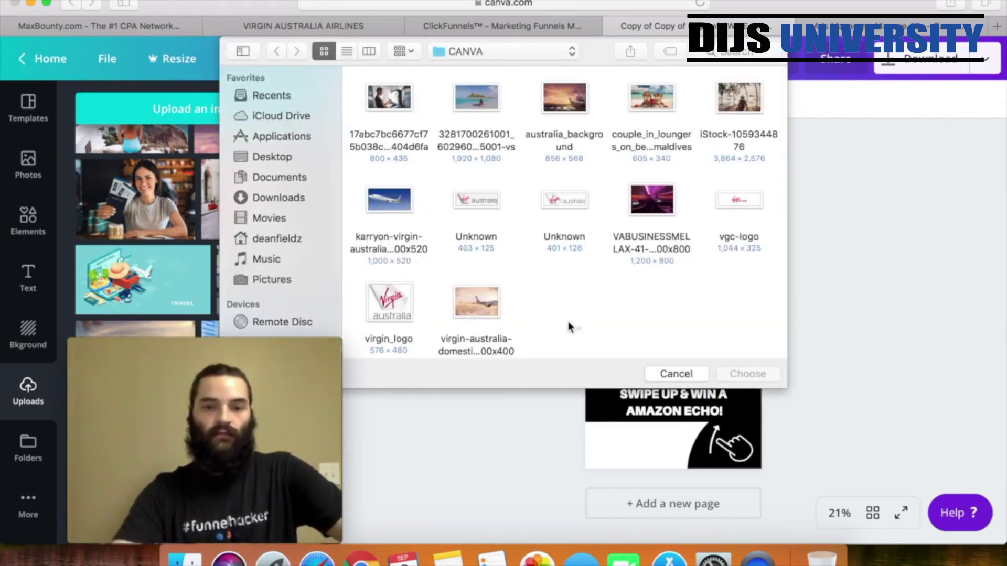
{"action": "left_click_drag", "start_coordinate": [568, 328], "coordinate": [766, 373]}
{"action": "key", "text": "Return"}
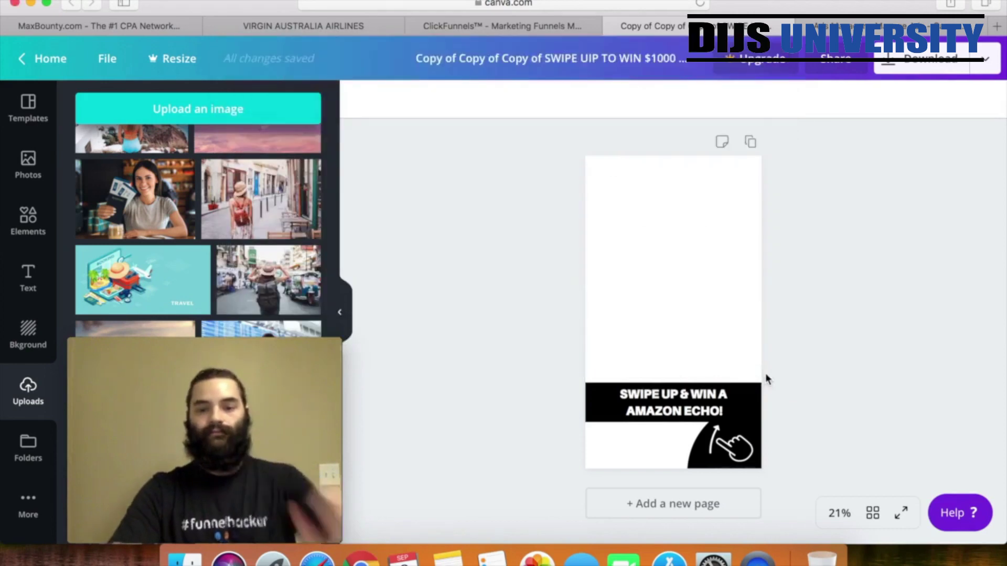
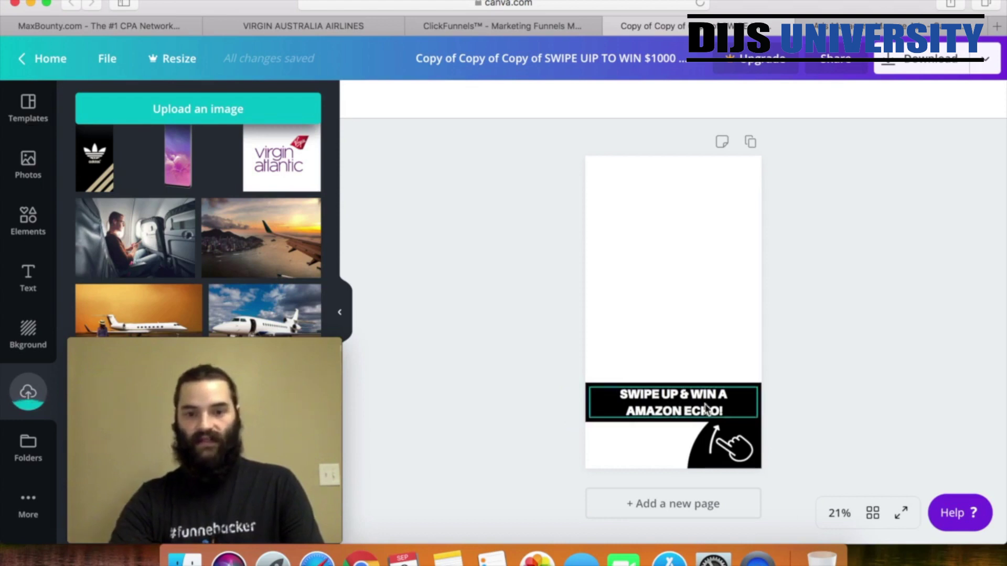
Move the "SWIPE UP & WIN A AMAZON ECHO!" text and its black banner up to the middle of the page
{"action": "left_click", "coordinate": [32, 285]}
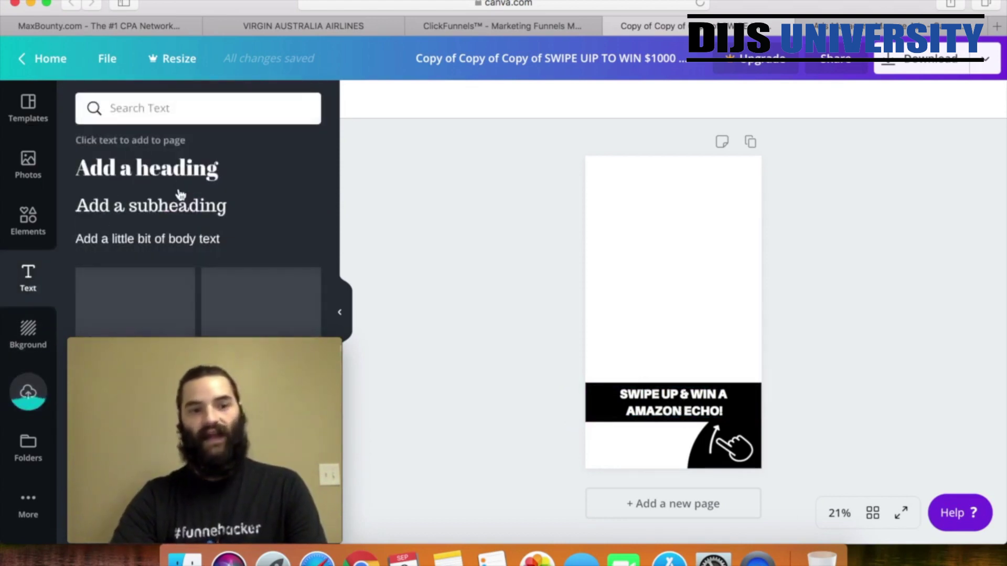
{"action": "left_click_drag", "start_coordinate": [652, 391], "coordinate": [659, 292]}
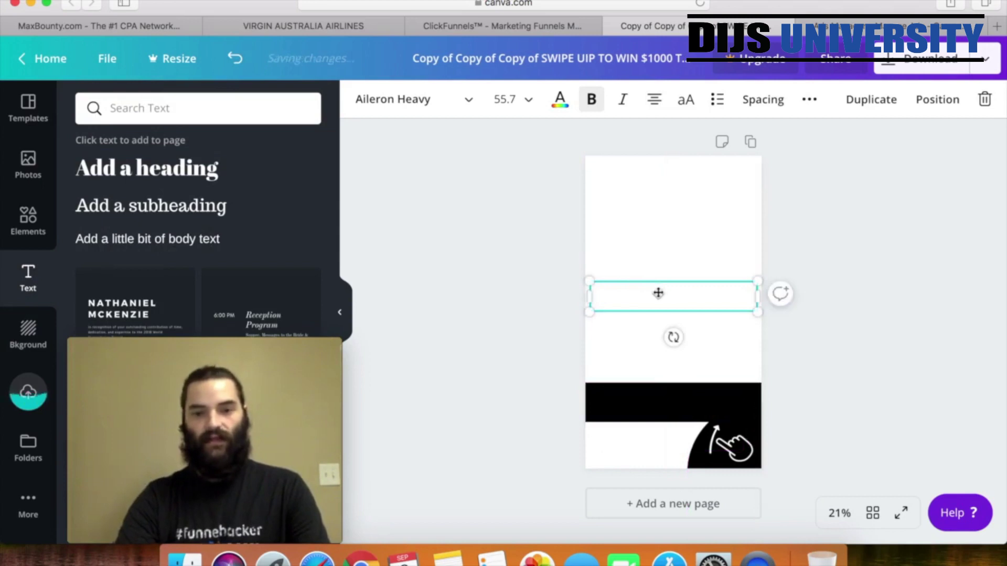
{"action": "left_click", "coordinate": [675, 409]}
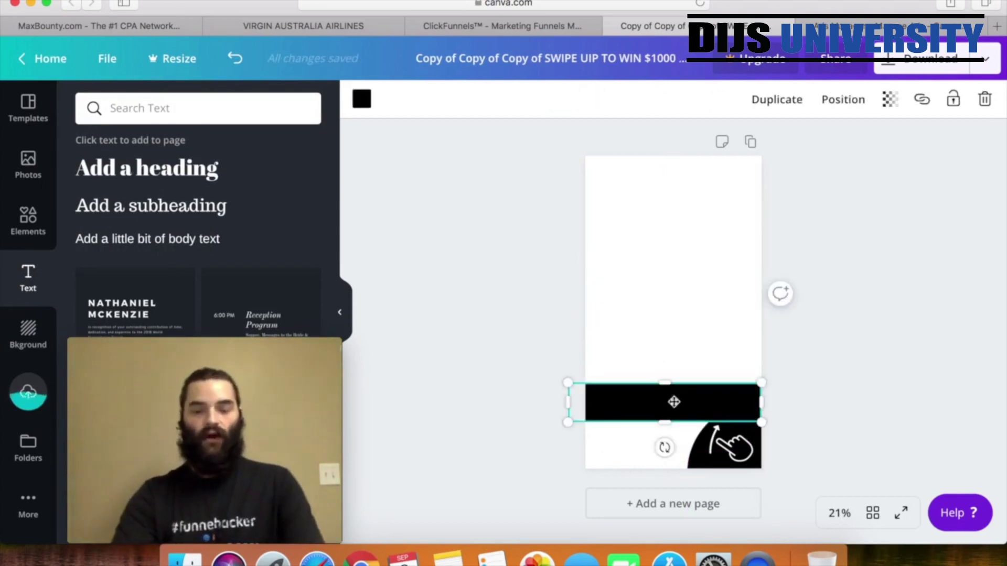
{"action": "left_click_drag", "start_coordinate": [674, 388], "coordinate": [678, 303]}
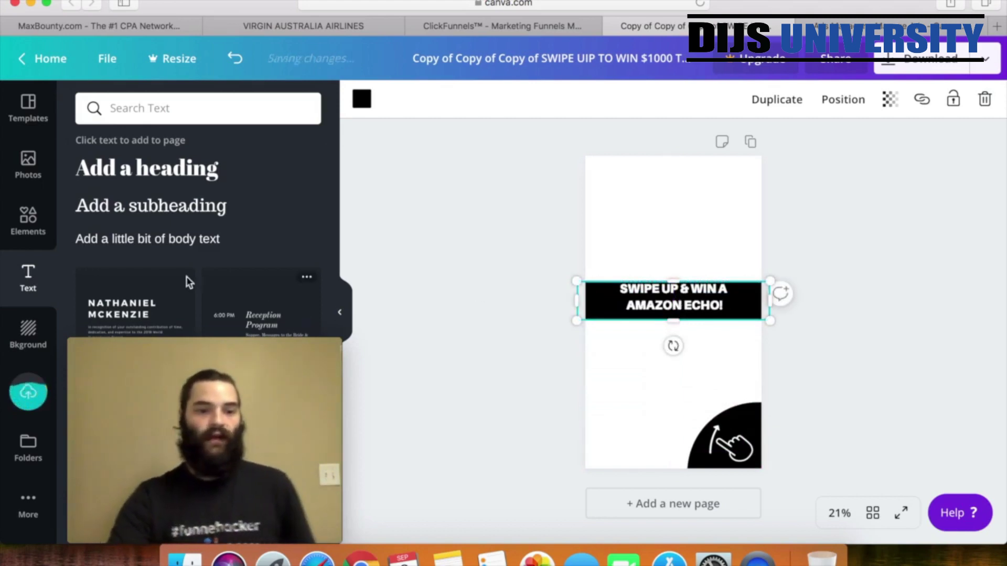
Browse the elements library down to the basic shapes
{"action": "left_click", "coordinate": [39, 227]}
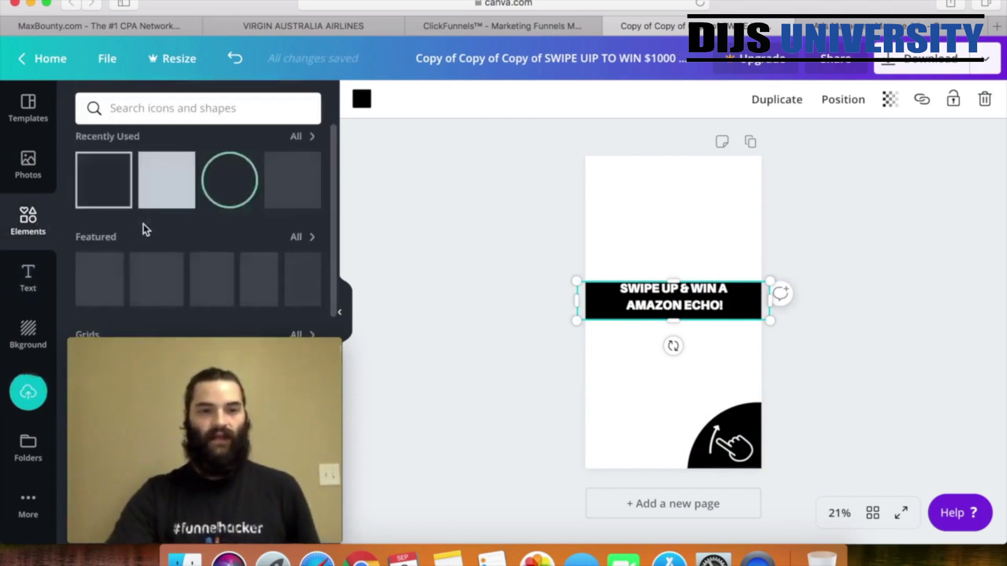
{"action": "scroll", "coordinate": [144, 224], "scroll_direction": "down", "scroll_amount": 2}
{"action": "scroll", "coordinate": [144, 223], "scroll_direction": "down", "scroll_amount": 5}
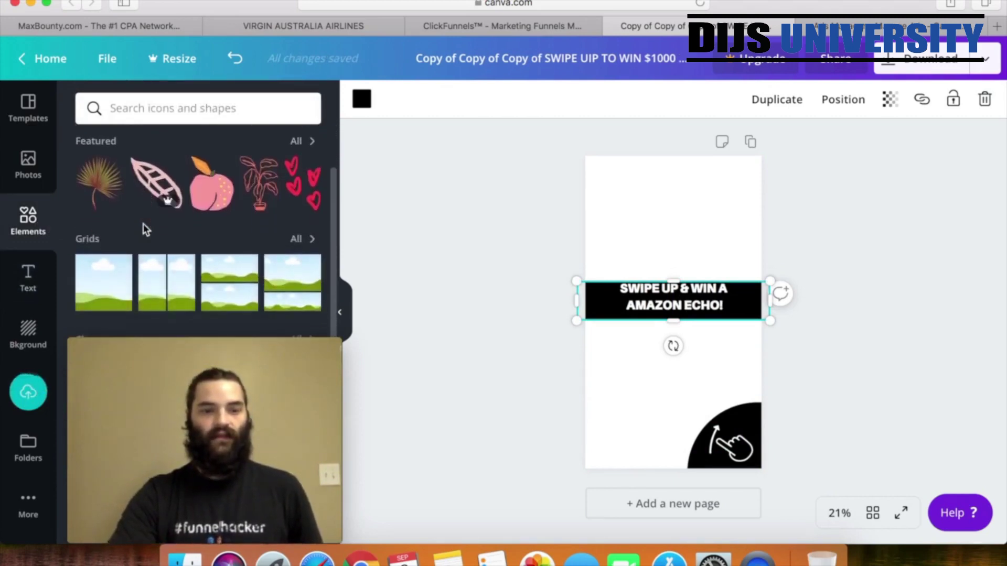
{"action": "scroll", "coordinate": [145, 229], "scroll_direction": "down", "scroll_amount": 1}
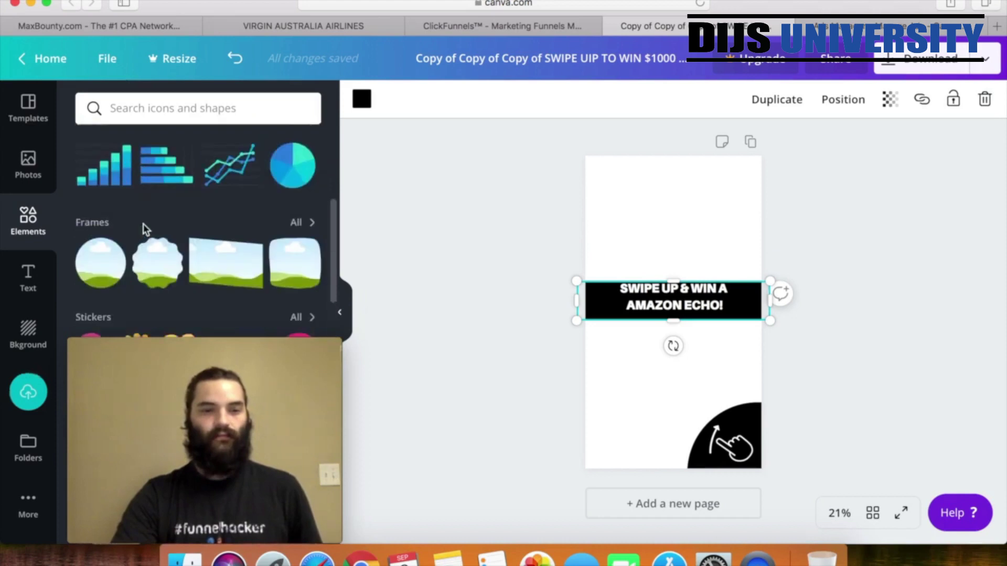
{"action": "scroll", "coordinate": [145, 229], "scroll_direction": "down", "scroll_amount": 5}
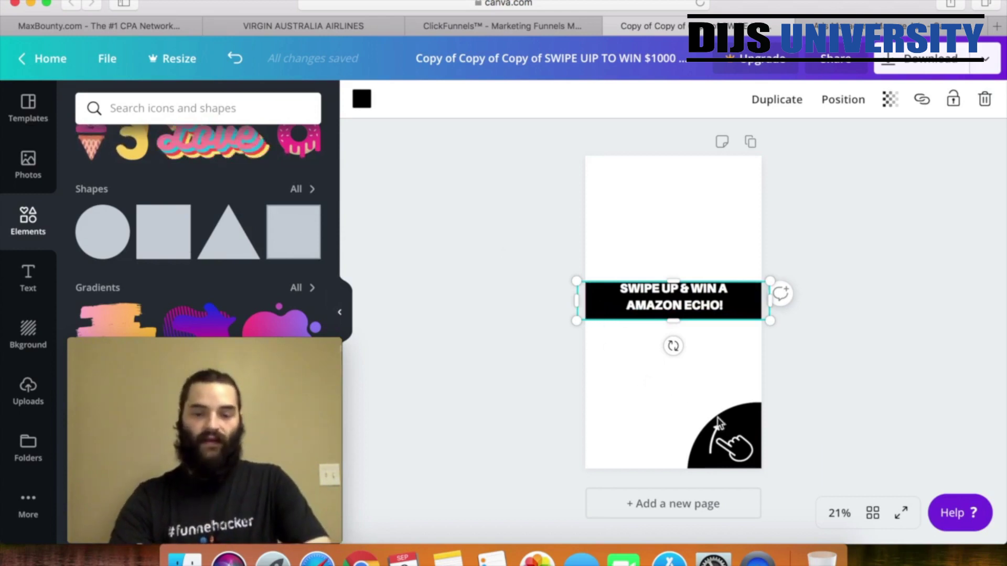
Pull the black circle behind the swipe-up hand onto the page and return it to the page's lower-right corner
{"action": "left_click", "coordinate": [746, 422]}
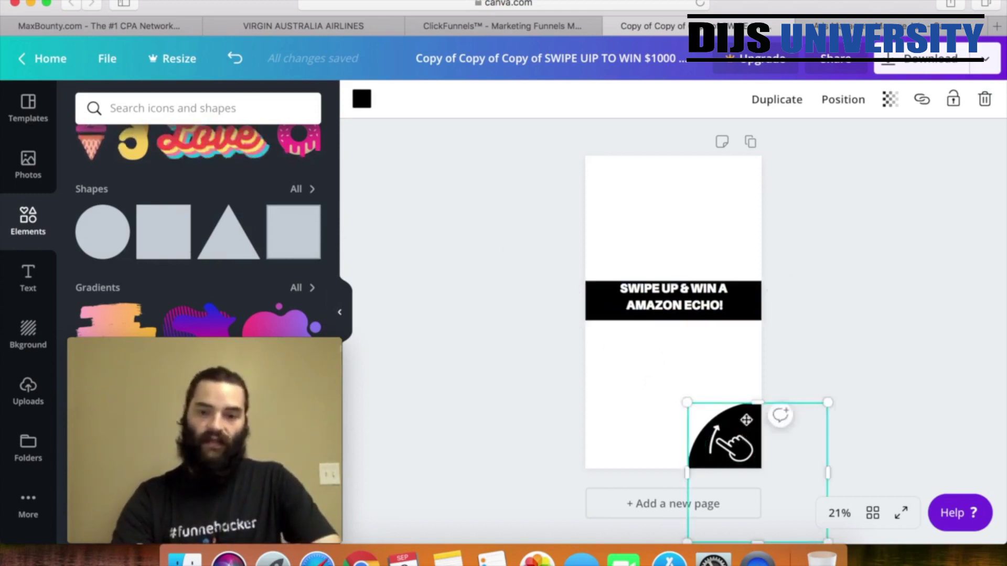
{"action": "left_click_drag", "start_coordinate": [747, 420], "coordinate": [654, 335]}
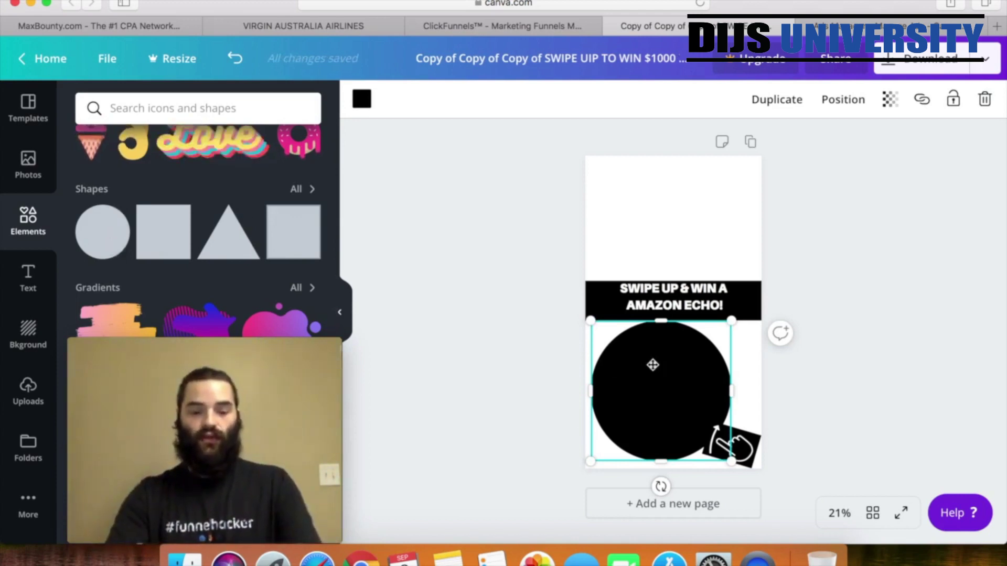
{"action": "left_click_drag", "start_coordinate": [659, 368], "coordinate": [743, 446]}
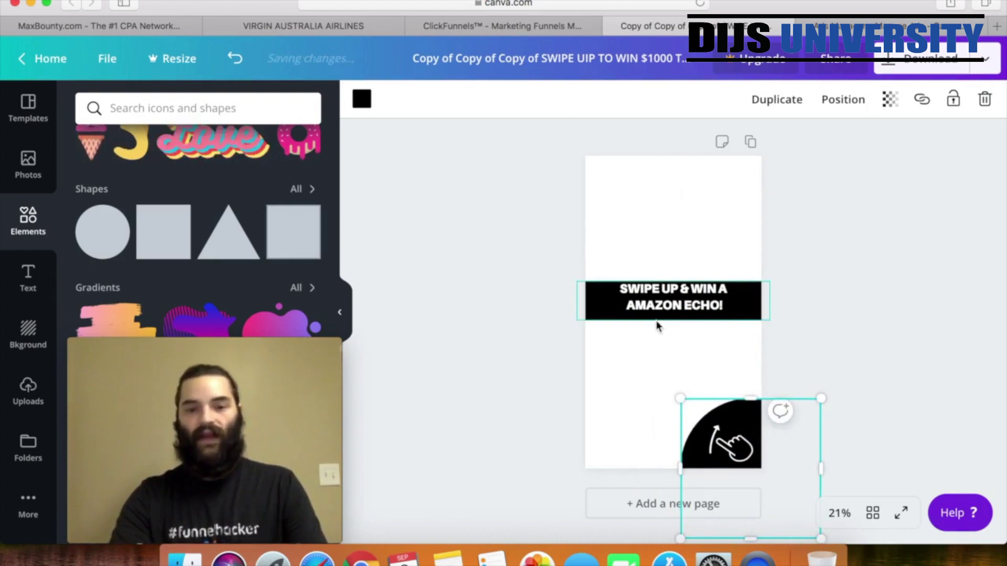
Move the black banner and its "SWIPE UP & WIN A AMAZON ECHO!" text down so they overlap the top of the corner circle
{"action": "left_click", "coordinate": [751, 314]}
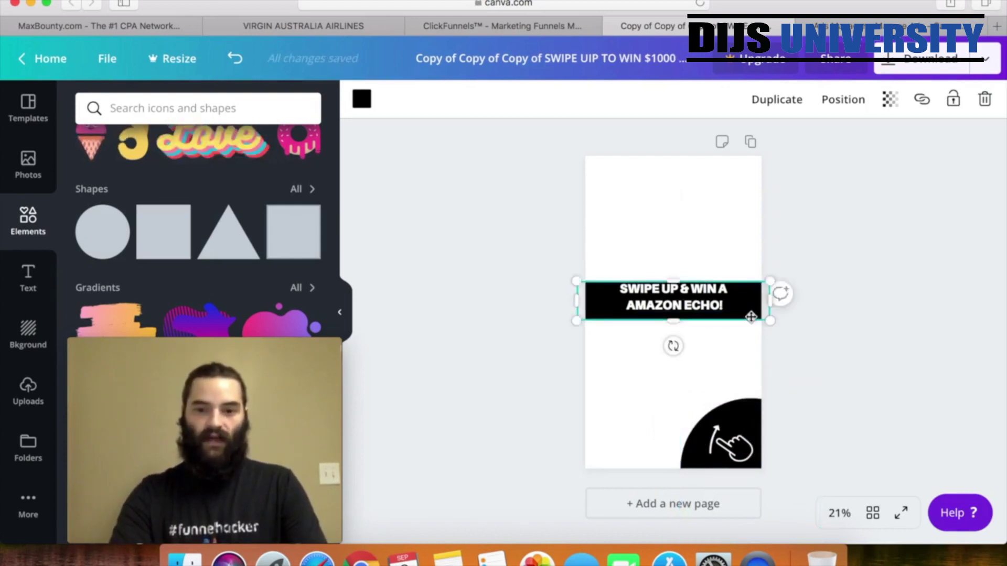
{"action": "left_click_drag", "start_coordinate": [751, 315], "coordinate": [753, 404]}
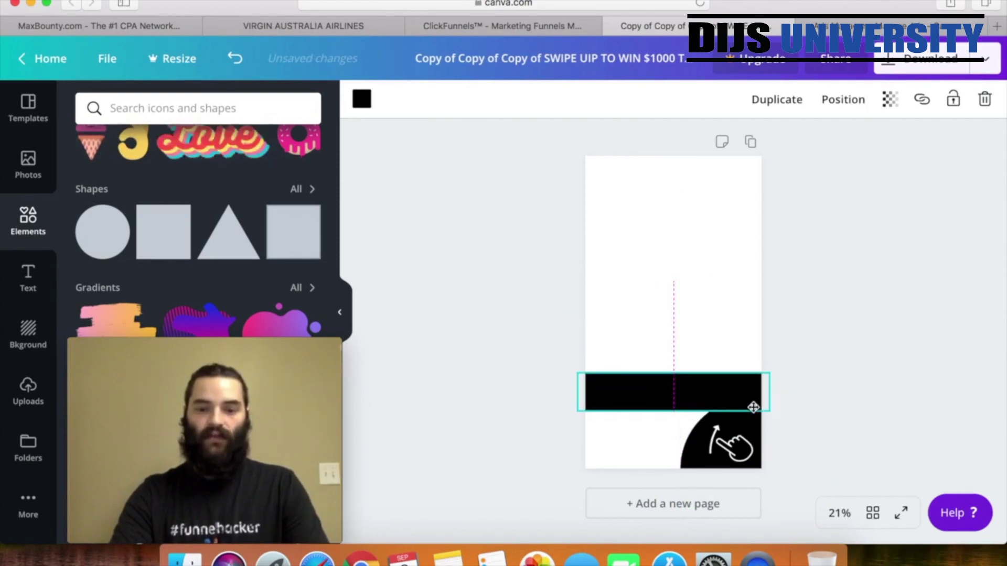
{"action": "left_click", "coordinate": [820, 394]}
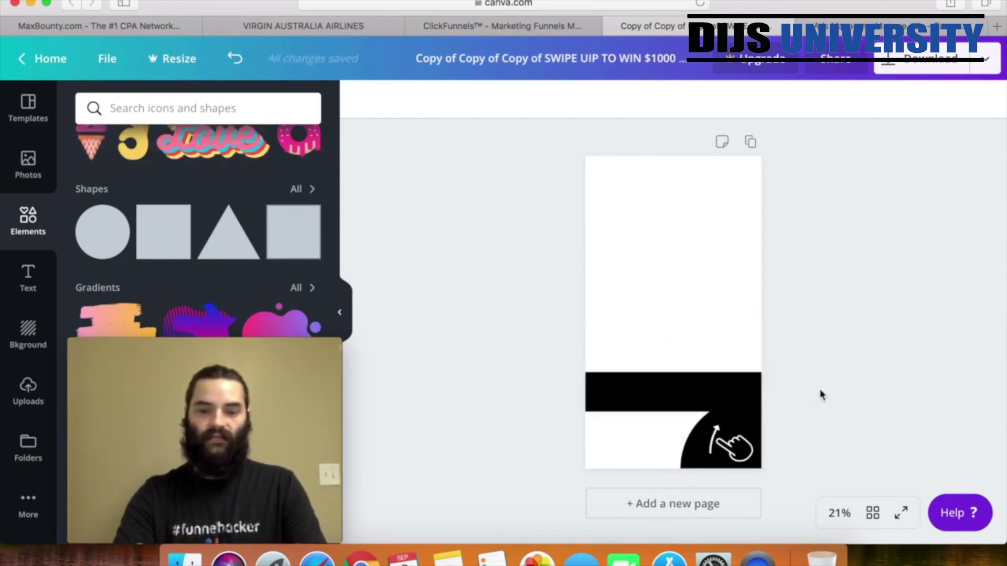
{"action": "left_click_drag", "start_coordinate": [719, 304], "coordinate": [719, 394]}
{"action": "left_click", "coordinate": [816, 388]}
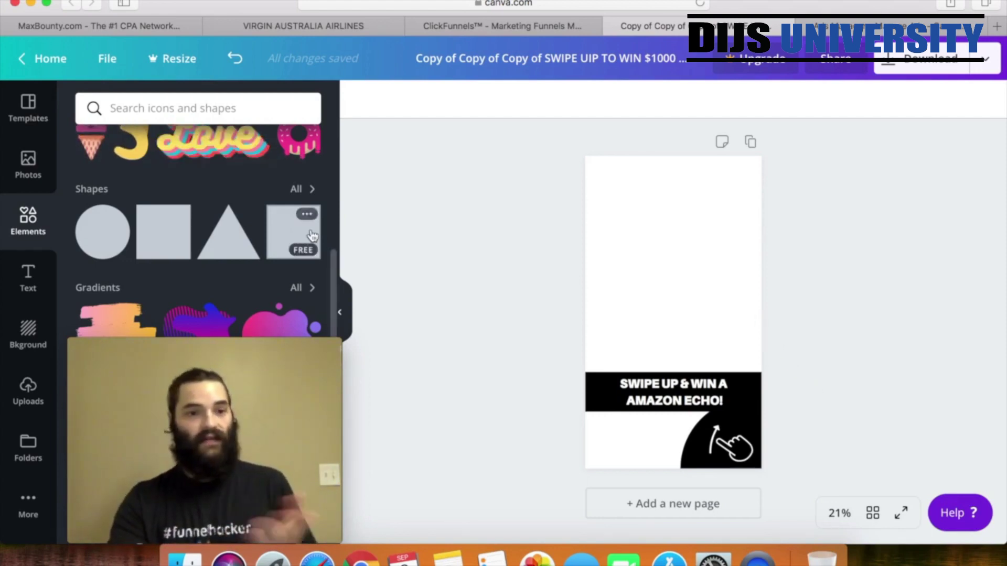
Try the uploaded pink-sky Virgin Atlantic plane photo as the full-page background
{"action": "left_click", "coordinate": [29, 390]}
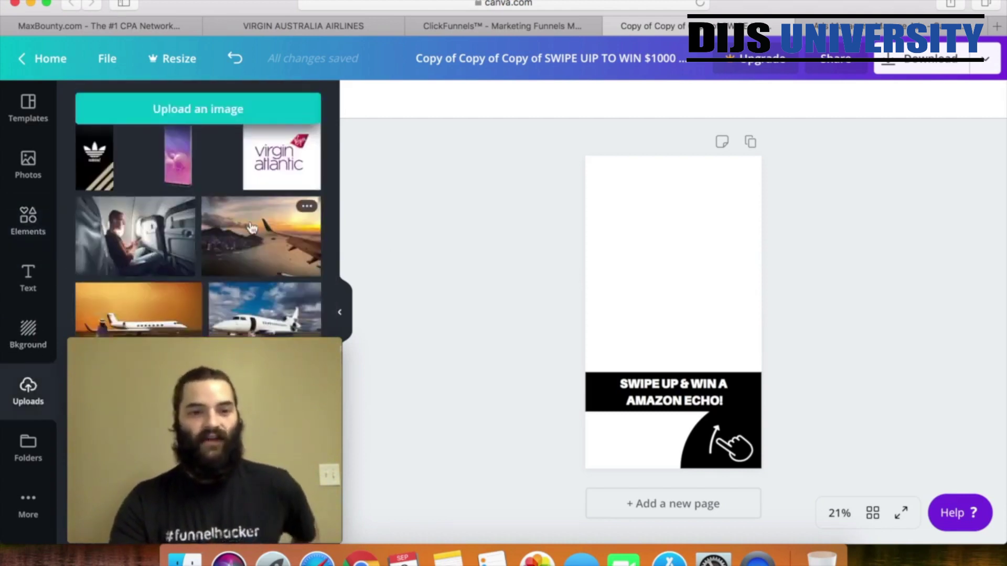
{"action": "scroll", "coordinate": [252, 227], "scroll_direction": "down", "scroll_amount": 1}
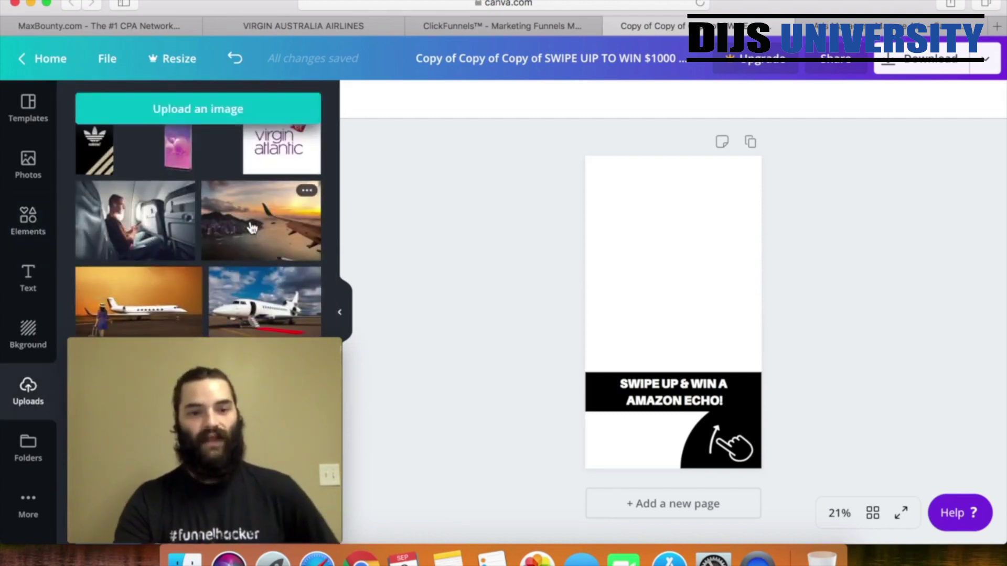
{"action": "scroll", "coordinate": [251, 227], "scroll_direction": "down", "scroll_amount": 5}
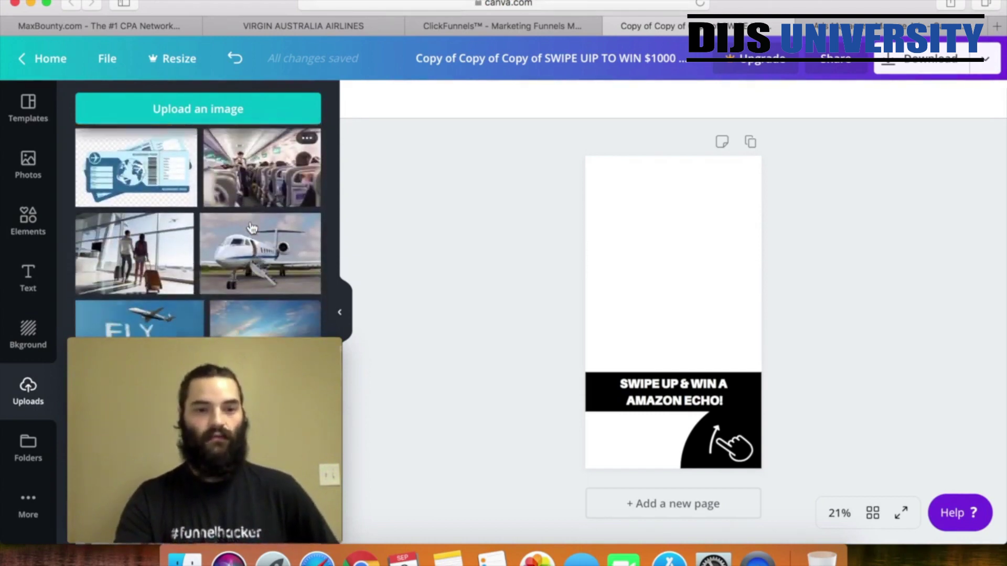
{"action": "scroll", "coordinate": [252, 227], "scroll_direction": "down", "scroll_amount": 5}
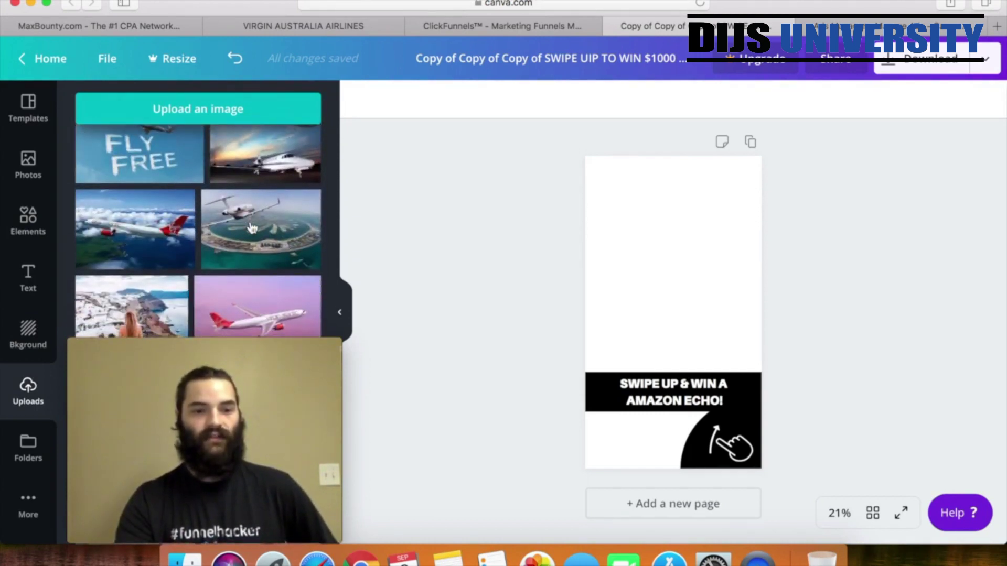
{"action": "scroll", "coordinate": [252, 227], "scroll_direction": "down", "scroll_amount": 1}
{"action": "scroll", "coordinate": [252, 228], "scroll_direction": "down", "scroll_amount": 1}
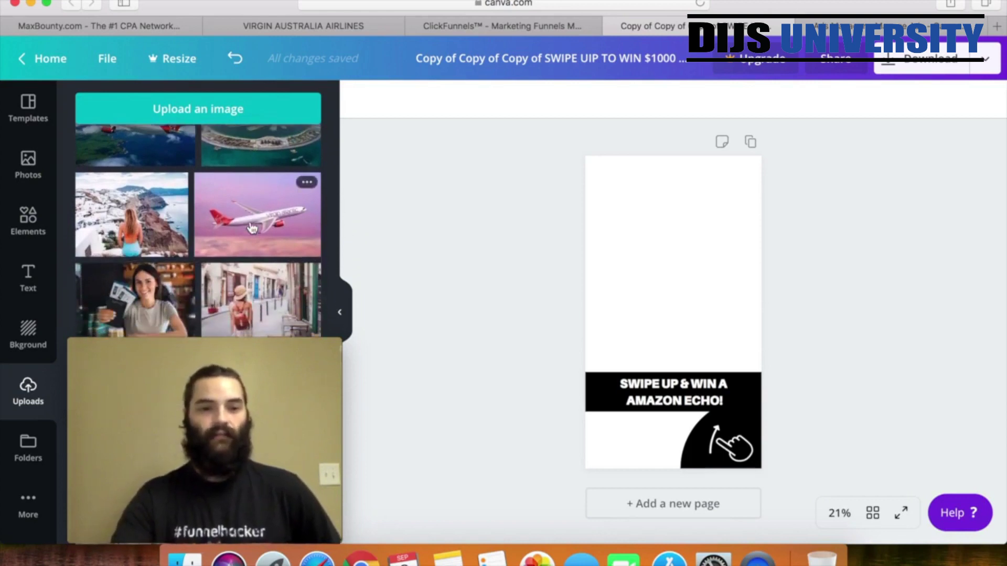
{"action": "left_click_drag", "start_coordinate": [252, 228], "coordinate": [590, 234]}
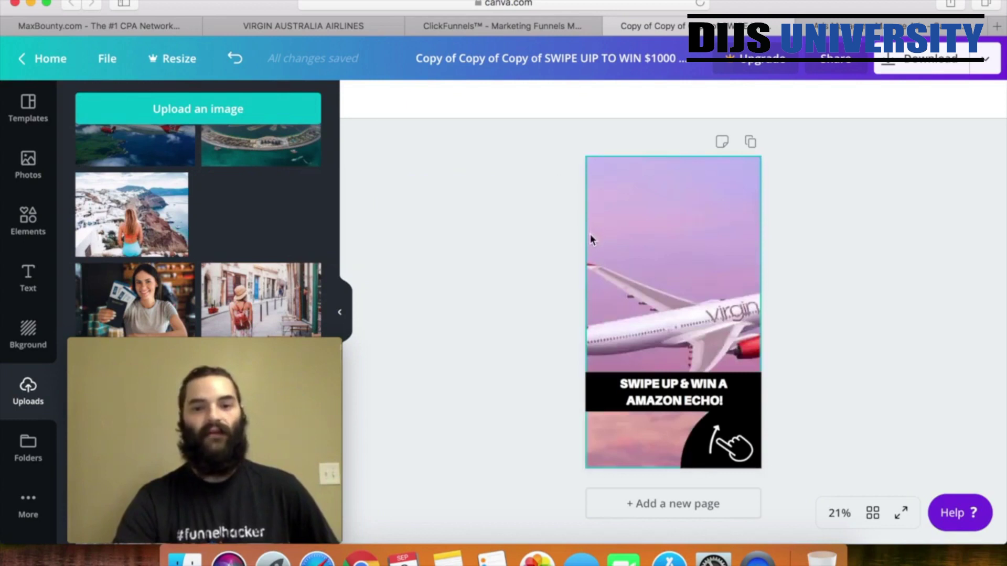
Shift the pink-sky background crop to frame the plane's nose and Virgin Atlantic lettering, and delete that background photo
{"action": "left_click", "coordinate": [634, 248]}
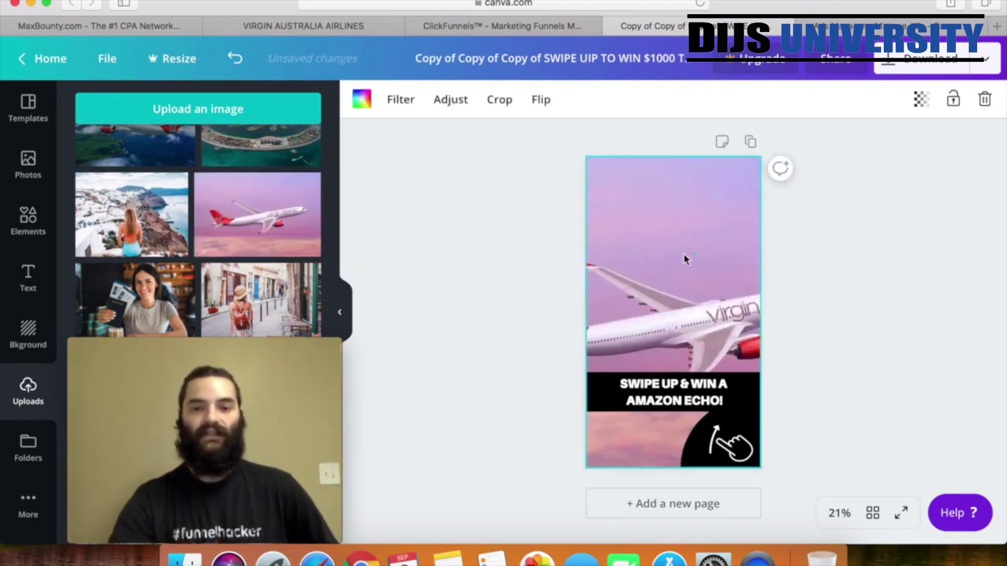
{"action": "double_click", "coordinate": [641, 247]}
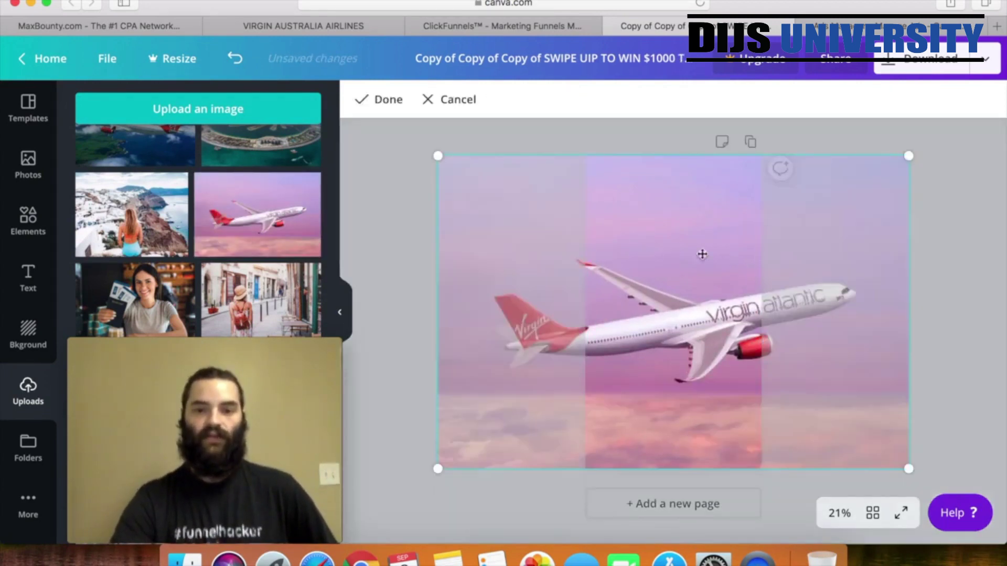
{"action": "left_click_drag", "start_coordinate": [702, 253], "coordinate": [587, 260]}
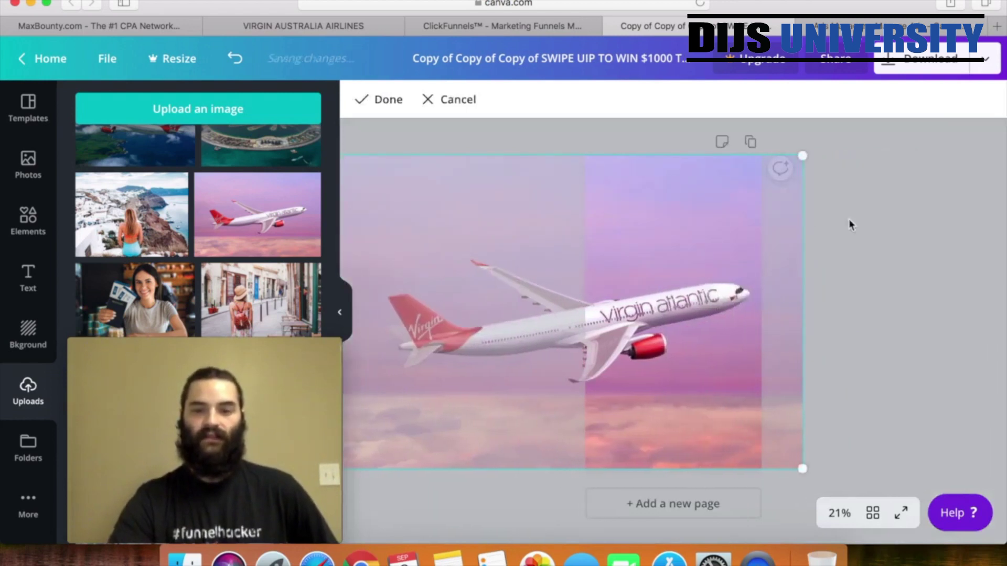
{"action": "left_click", "coordinate": [850, 220]}
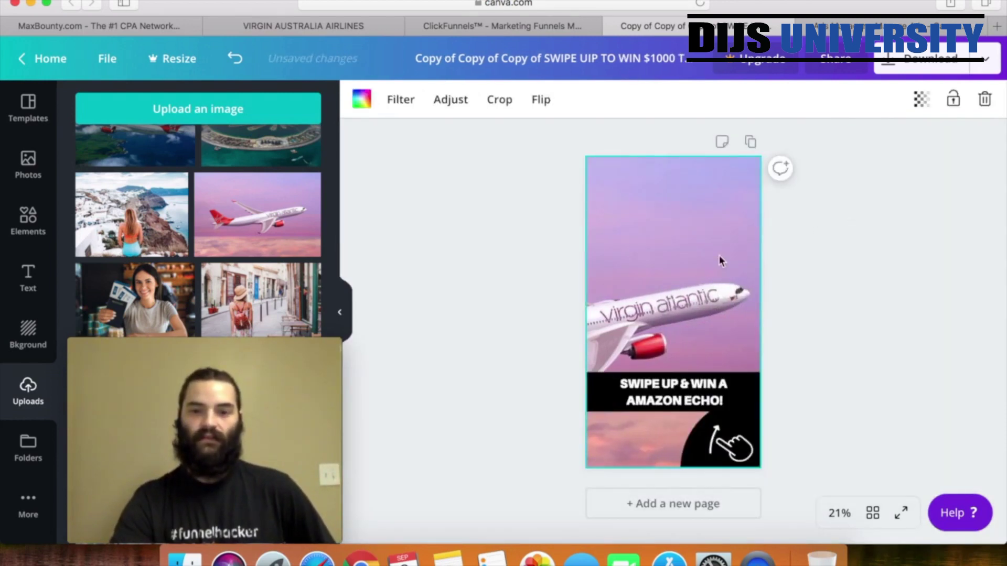
{"action": "key", "text": "BackSpace"}
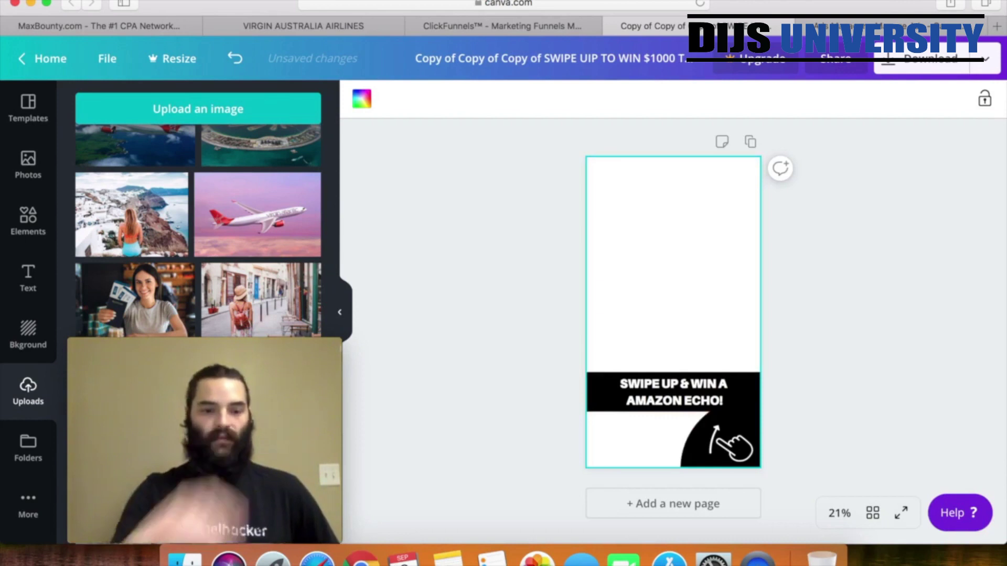
Set the uploaded Virgin Atlantic plane photo above the clouds as the background and reposition it to show the plane's nose and lettering
{"action": "scroll", "coordinate": [139, 210], "scroll_direction": "up", "scroll_amount": 3}
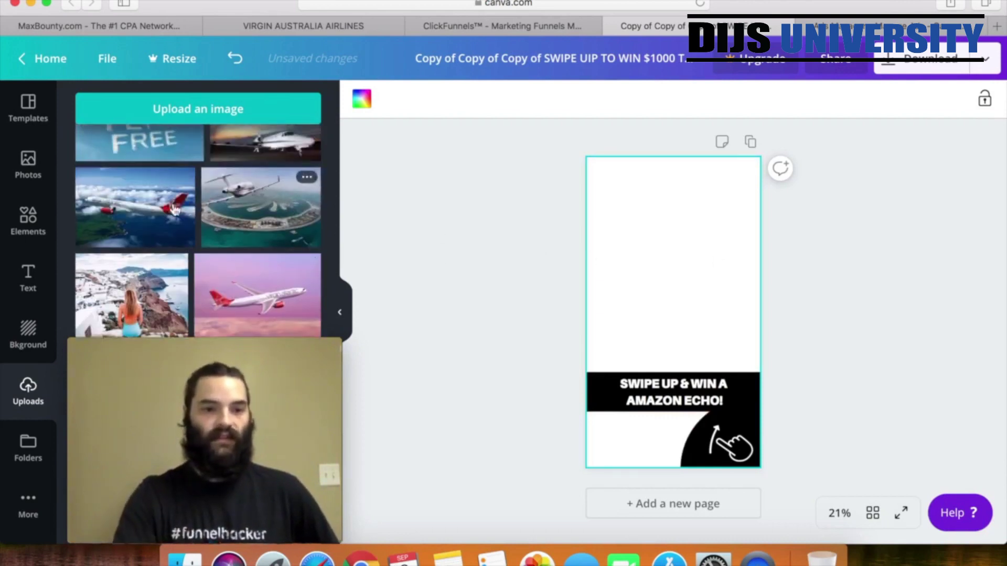
{"action": "left_click_drag", "start_coordinate": [139, 210], "coordinate": [593, 244]}
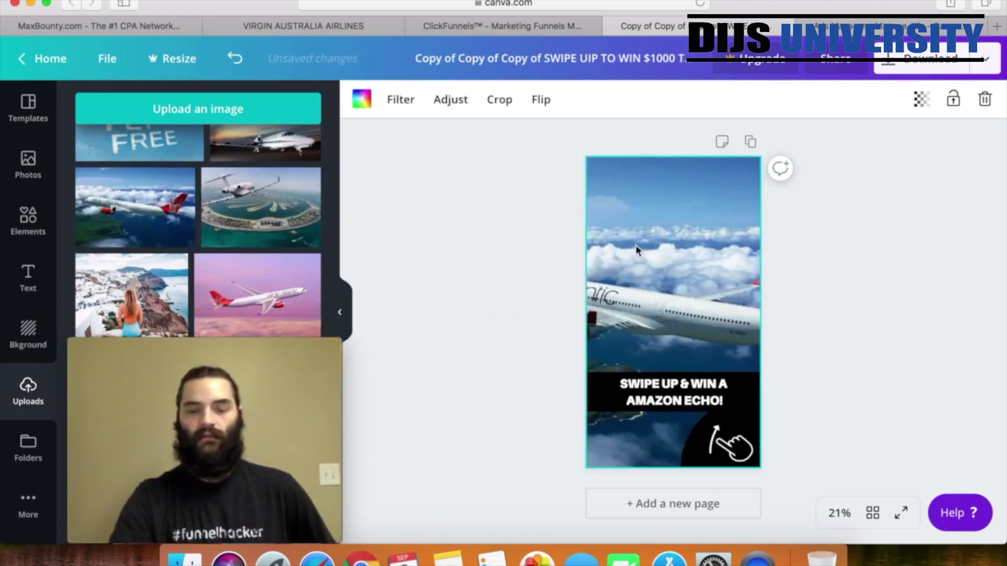
{"action": "double_click", "coordinate": [636, 244]}
{"action": "left_click_drag", "start_coordinate": [651, 244], "coordinate": [790, 240]}
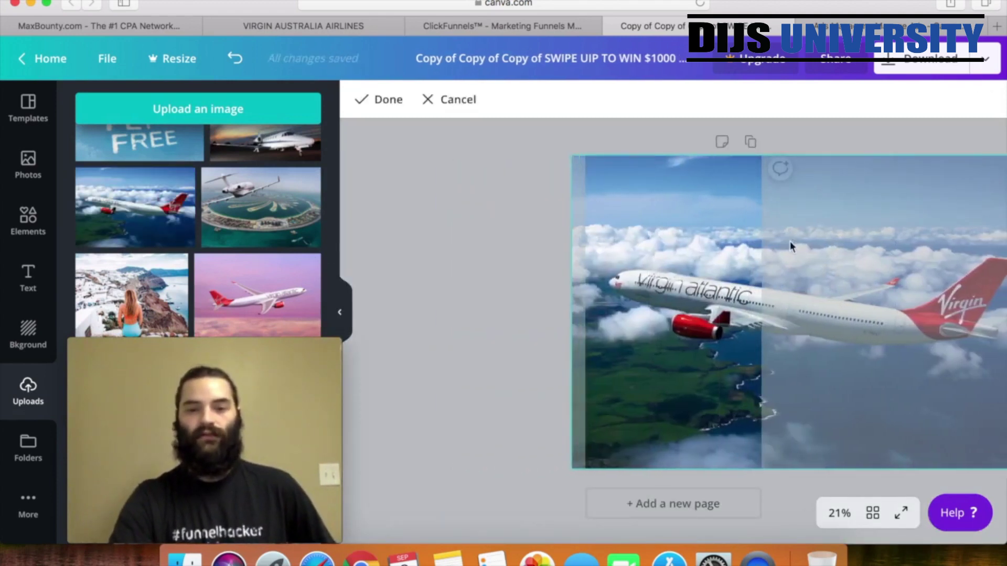
{"action": "left_click", "coordinate": [491, 259]}
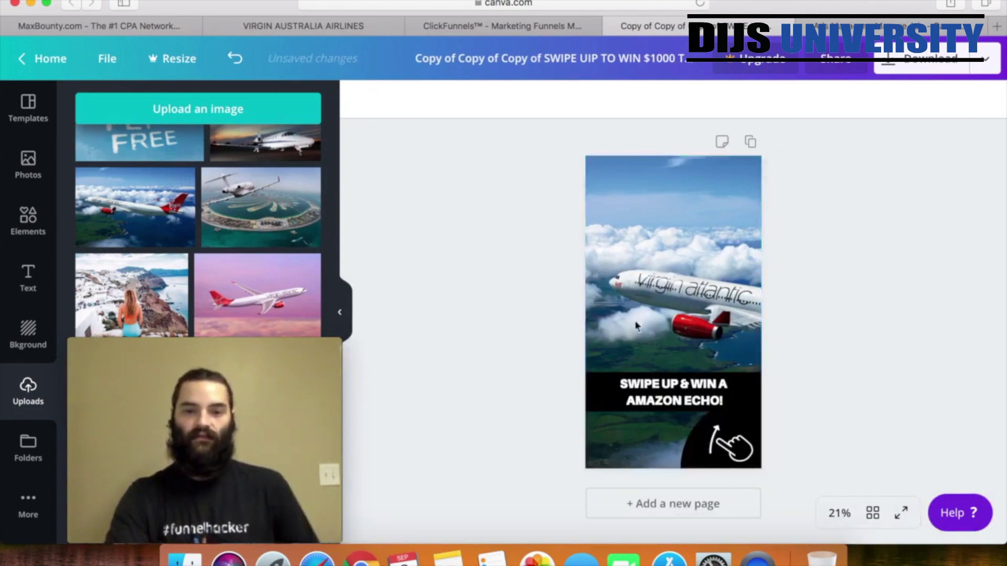
Change the banner text to "SWIPE UP & WIN A $1000 FLIGHT VOUCHER!"
{"action": "left_click", "coordinate": [697, 382]}
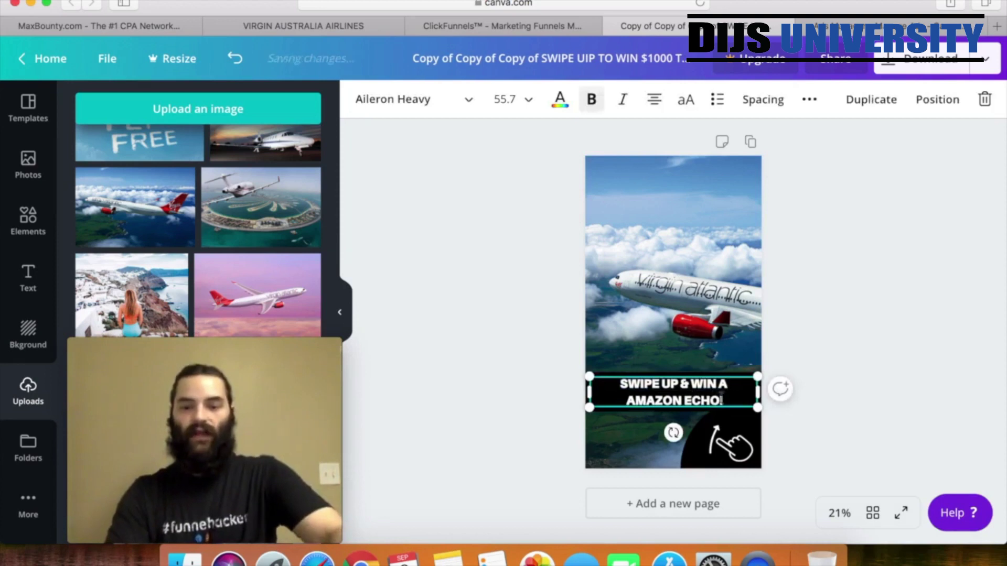
{"action": "left_click_drag", "start_coordinate": [724, 401], "coordinate": [628, 400]}
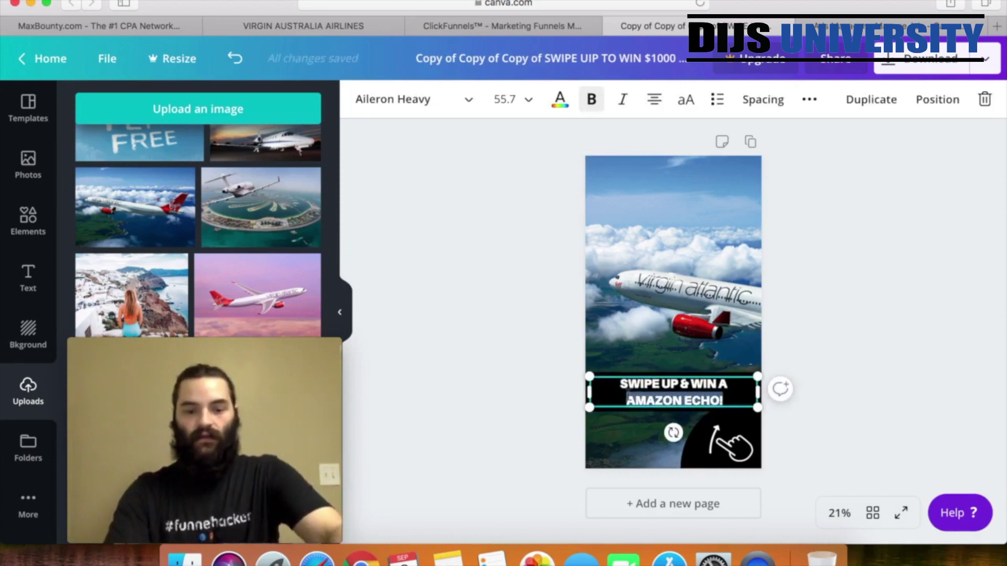
{"action": "type", "text": "FLIGHT"}
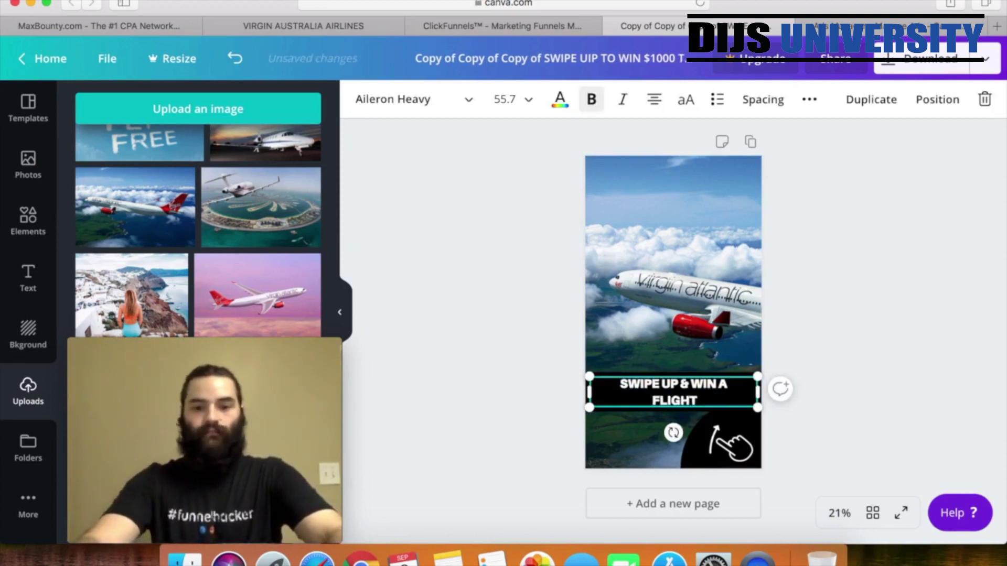
{"action": "type", "text": " YOU"}
{"action": "key", "text": "BackSpace"}
{"action": "key", "text": "BackSpace"}
{"action": "key", "text": "BackSpace"}
{"action": "key", "text": "BackSpace"}
{"action": "key", "text": "BackSpace"}
{"action": "key", "text": "BackSpace"}
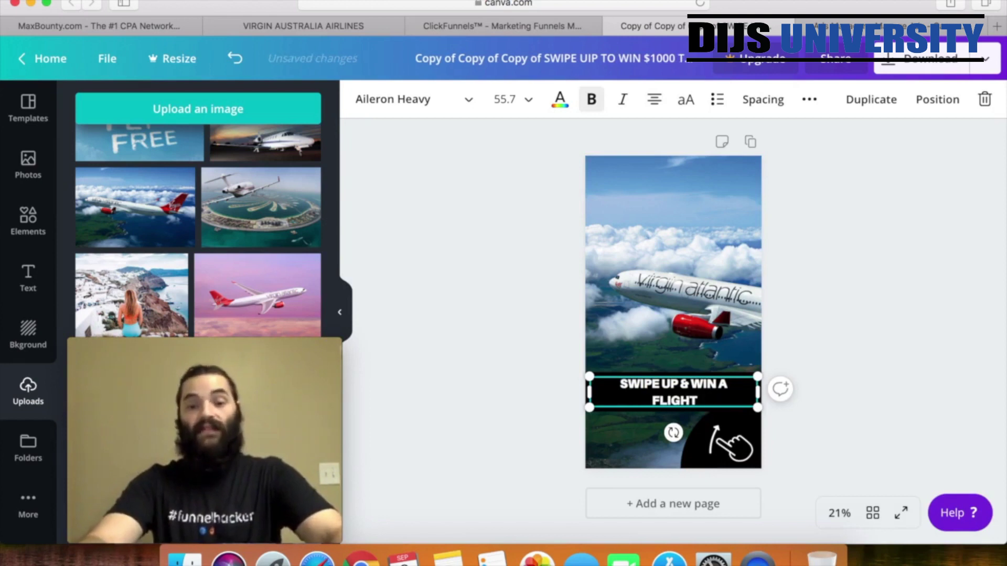
{"action": "key", "text": "BackSpace"}
{"action": "key", "text": "BackSpace"}
{"action": "key", "text": "BackSpace"}
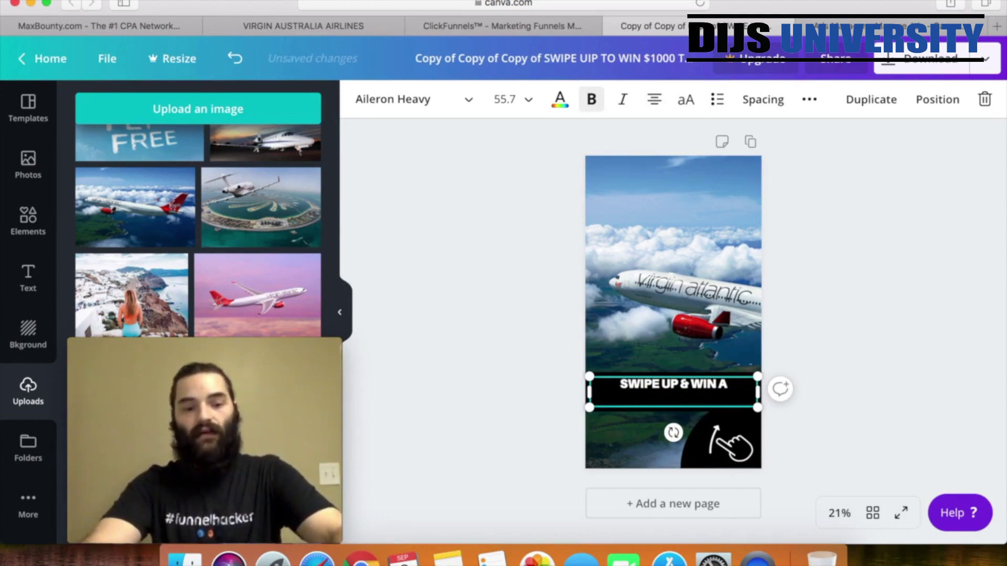
{"action": "type", "text": "$1000"}
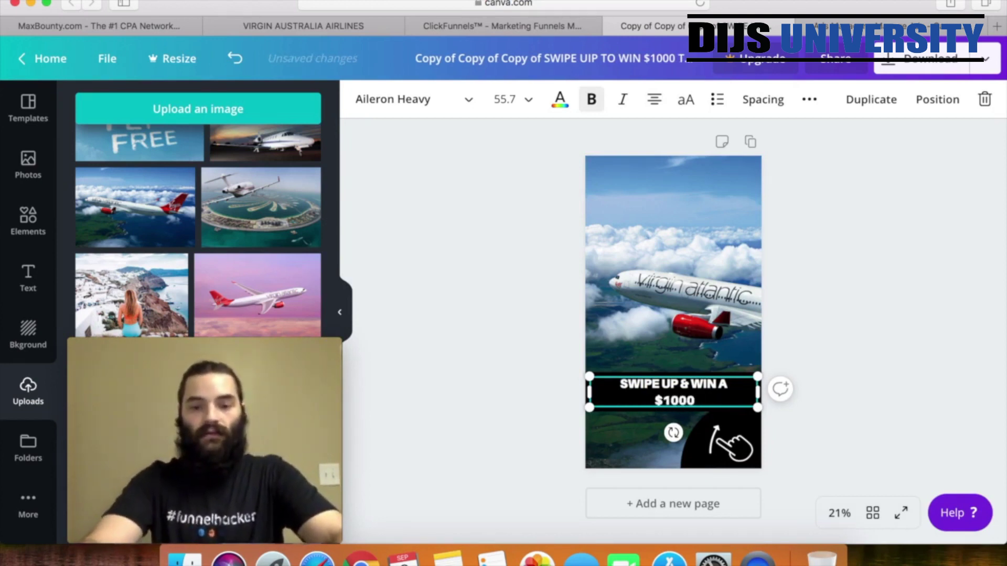
{"action": "type", "text": " FLIGHT VOUCHER!"}
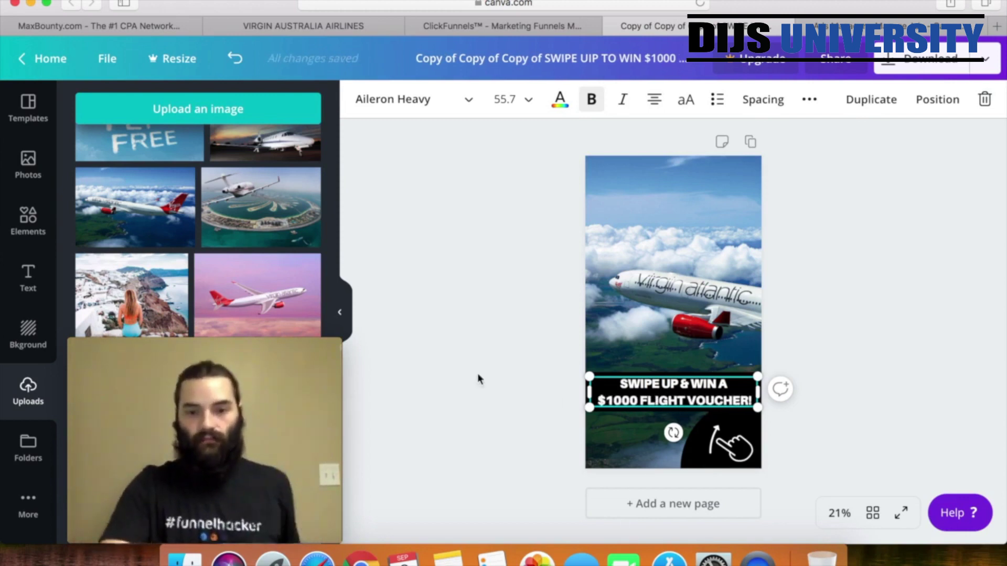
{"action": "left_click", "coordinate": [527, 372]}
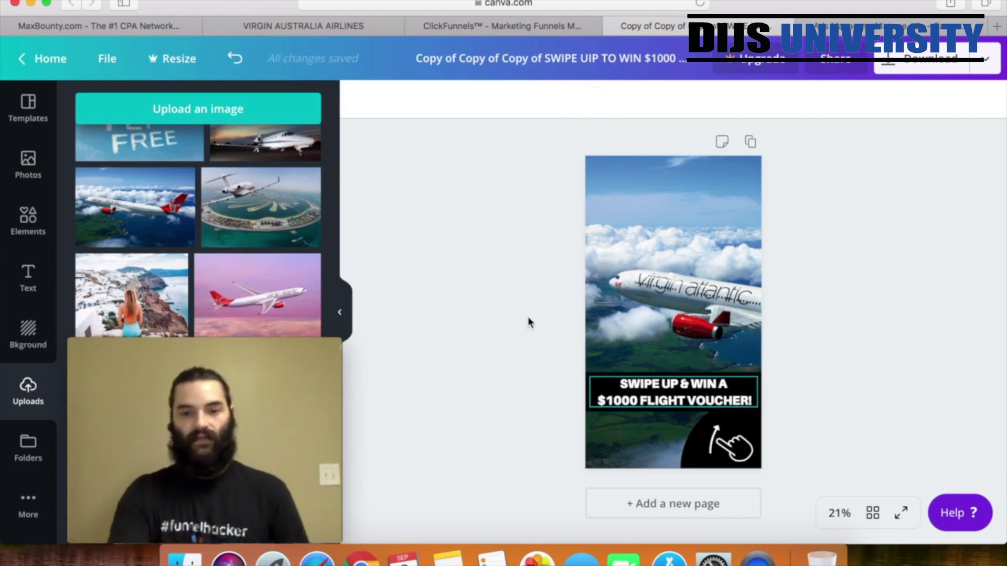
Add an outlined square frame to the page and stretch it to cover the full page as a border
{"action": "left_click", "coordinate": [28, 220]}
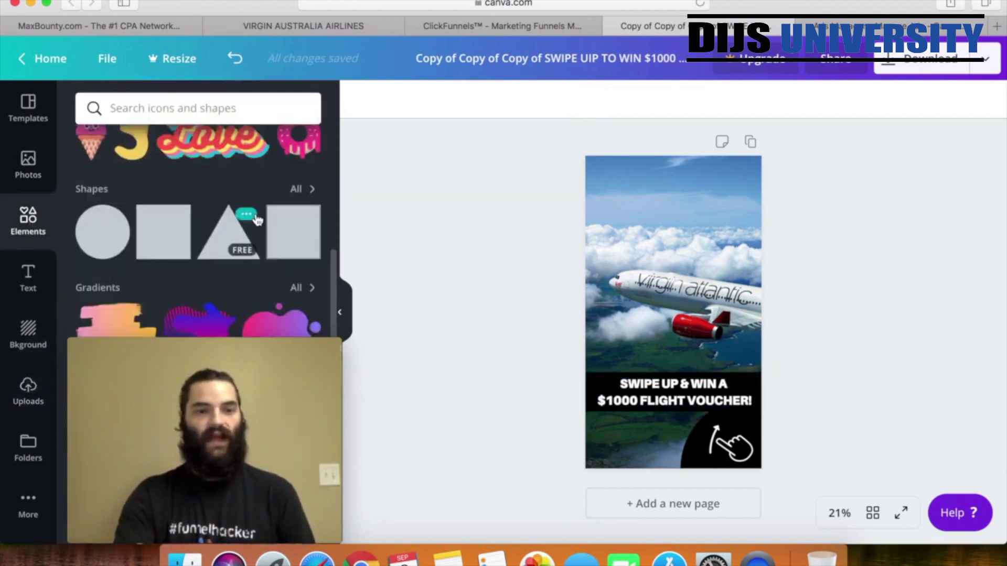
{"action": "scroll", "coordinate": [254, 218], "scroll_direction": "up", "scroll_amount": 15}
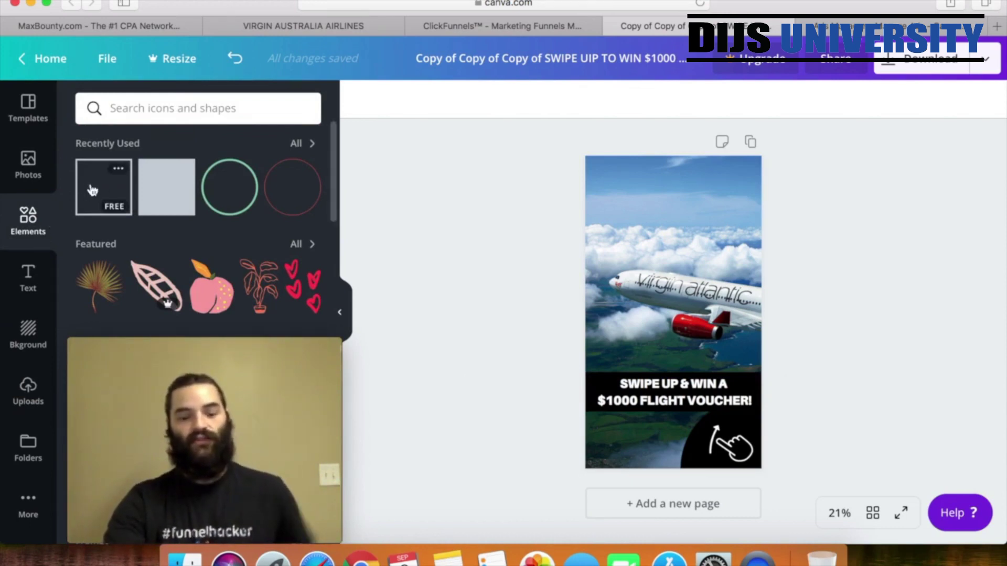
{"action": "left_click_drag", "start_coordinate": [93, 190], "coordinate": [600, 181]}
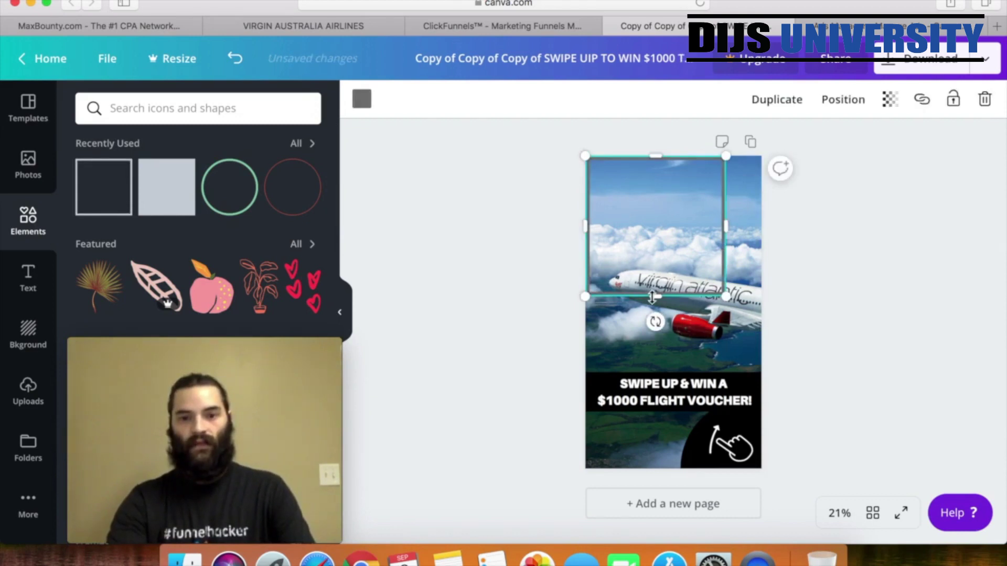
{"action": "left_click_drag", "start_coordinate": [653, 297], "coordinate": [670, 468]}
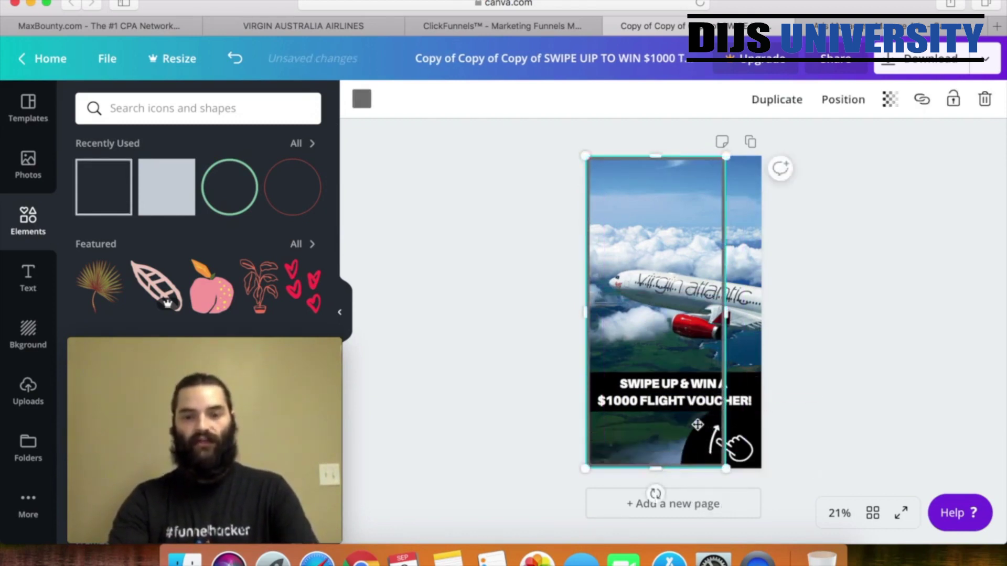
{"action": "left_click_drag", "start_coordinate": [725, 314], "coordinate": [761, 315]}
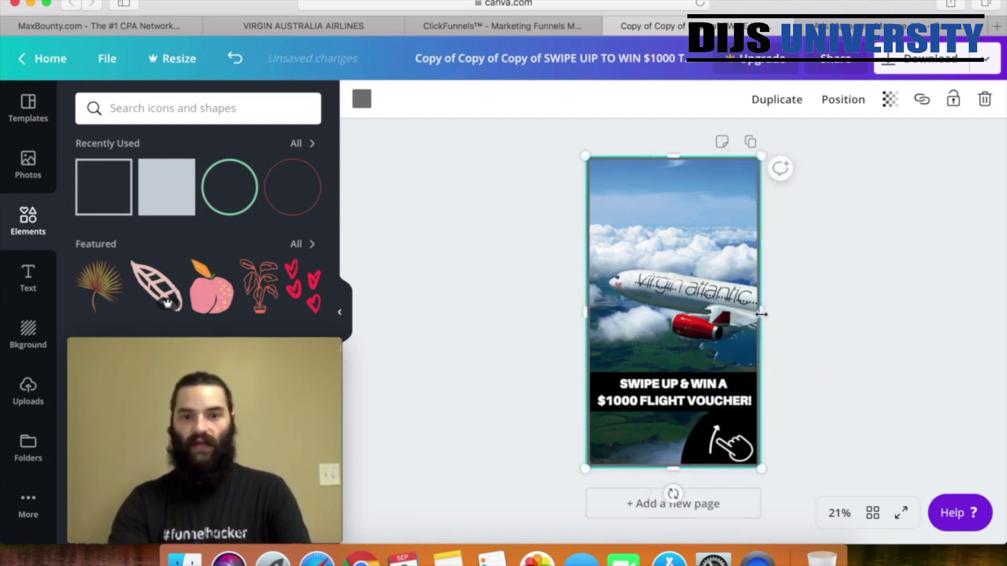
Recolor the full-page border to the default red
{"action": "left_click", "coordinate": [368, 108]}
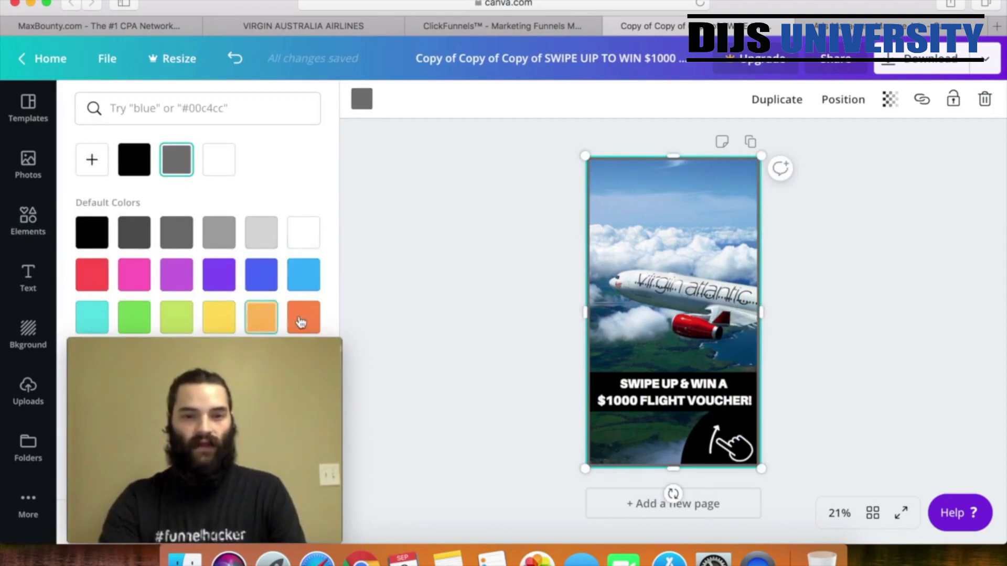
{"action": "left_click", "coordinate": [100, 280]}
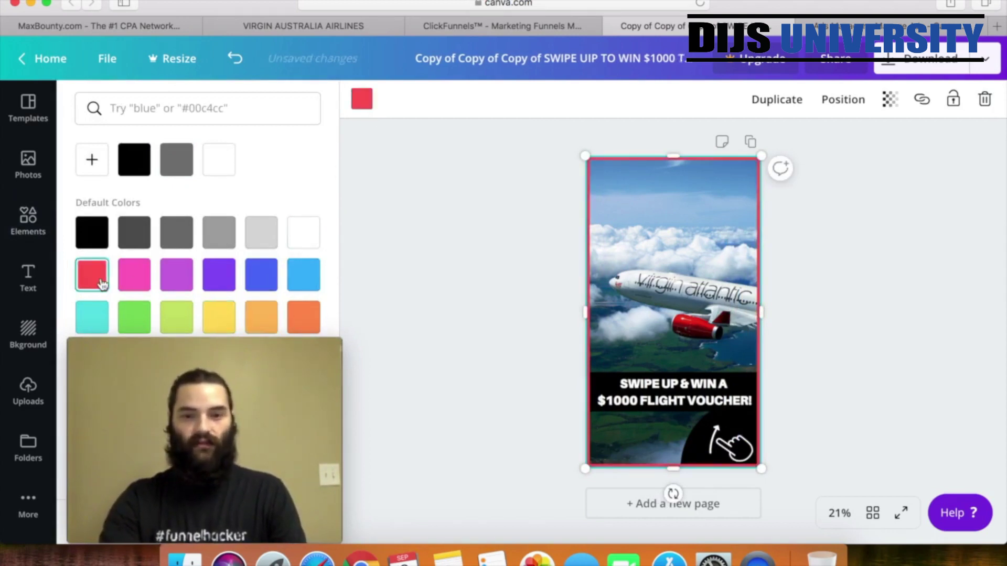
{"action": "left_click", "coordinate": [359, 239]}
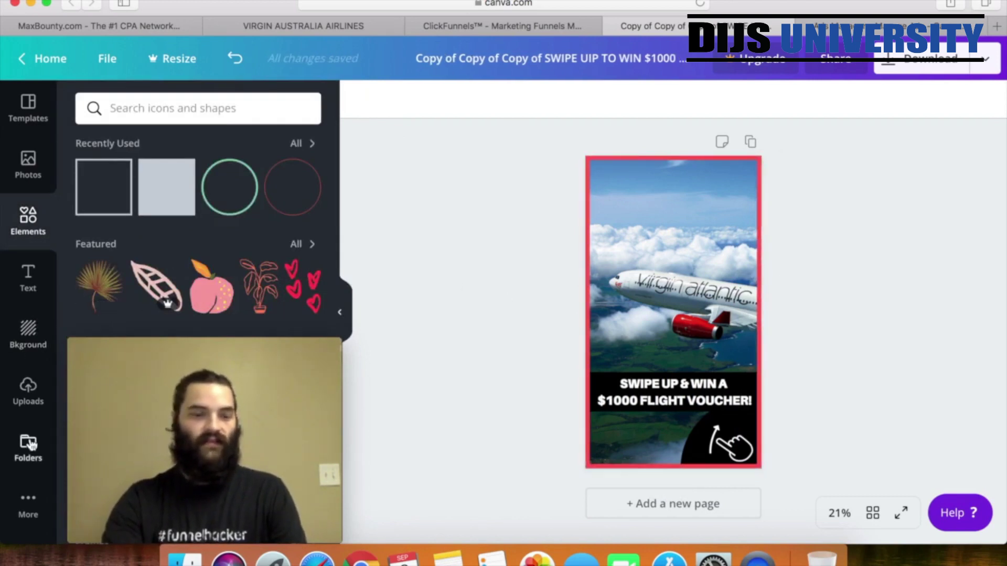
Add the uploaded Virgin Gift Card logo and move it up to the sky area near the top of the page
{"action": "left_click", "coordinate": [28, 391]}
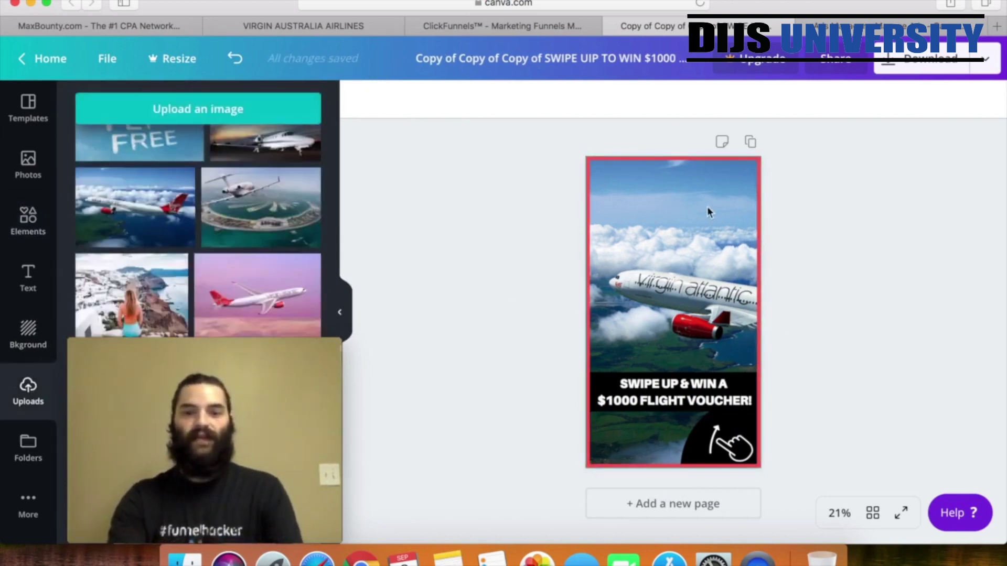
{"action": "scroll", "coordinate": [207, 231], "scroll_direction": "up", "scroll_amount": 2}
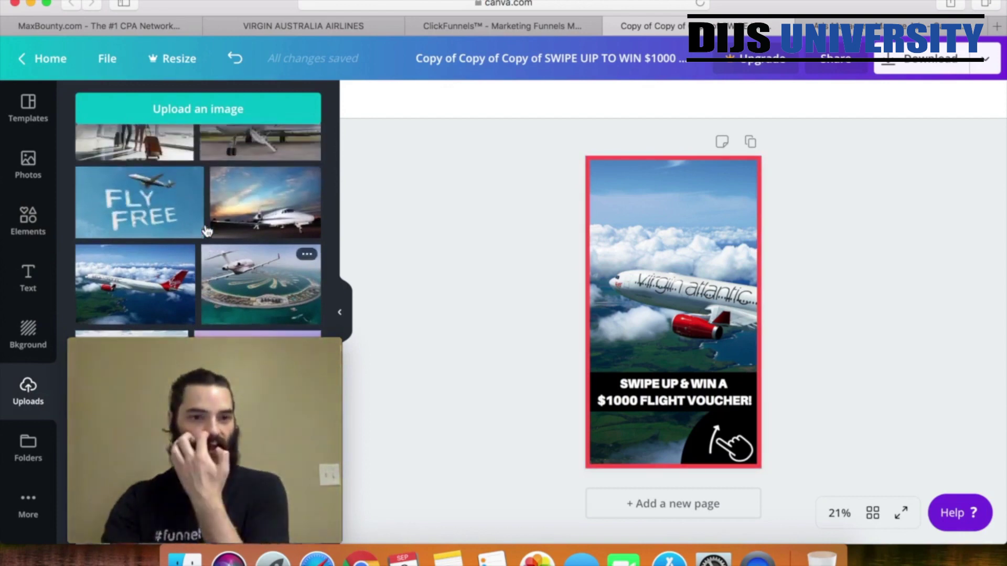
{"action": "scroll", "coordinate": [207, 231], "scroll_direction": "up", "scroll_amount": 5}
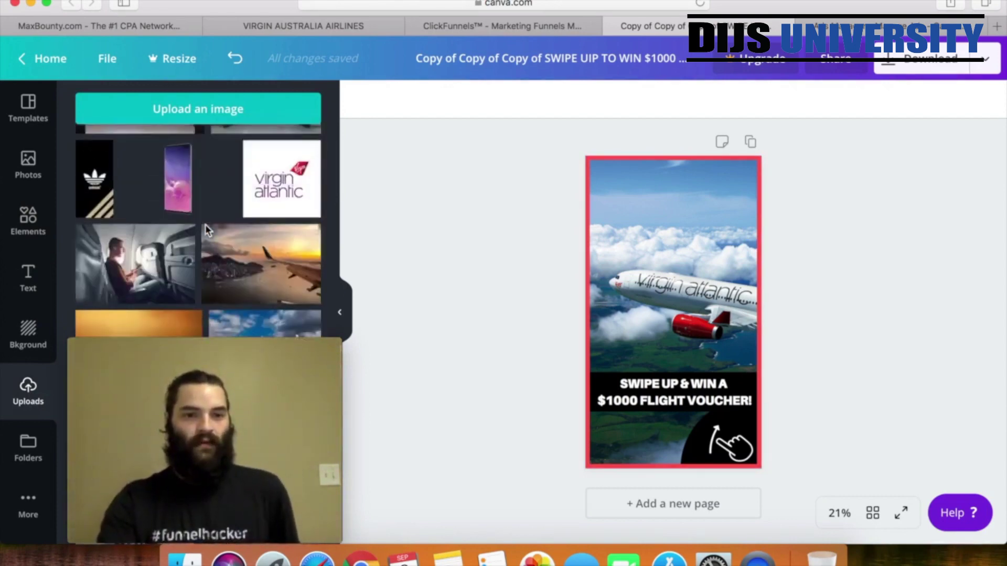
{"action": "scroll", "coordinate": [205, 227], "scroll_direction": "up", "scroll_amount": 2}
{"action": "scroll", "coordinate": [206, 224], "scroll_direction": "up", "scroll_amount": 6}
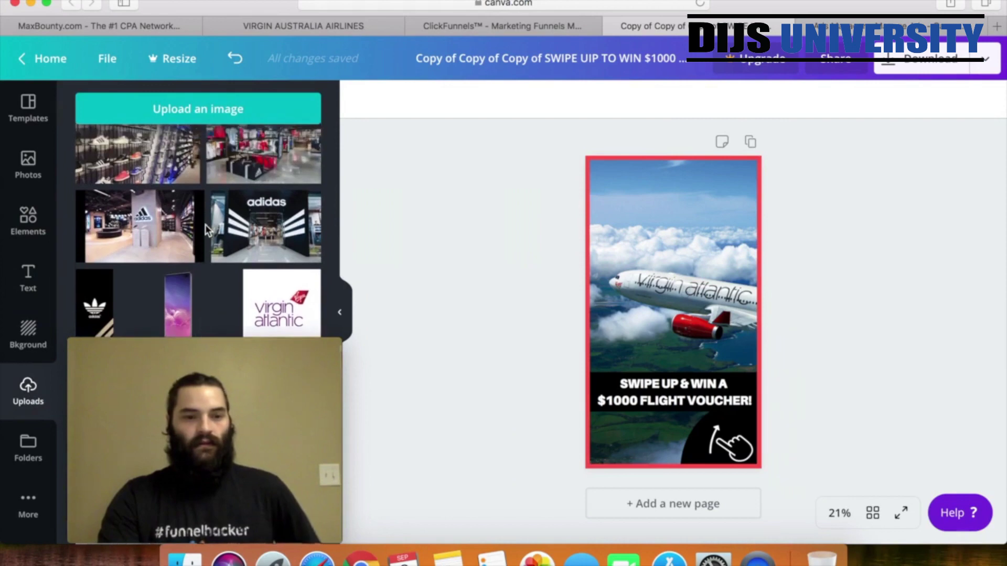
{"action": "scroll", "coordinate": [206, 225], "scroll_direction": "up", "scroll_amount": 10}
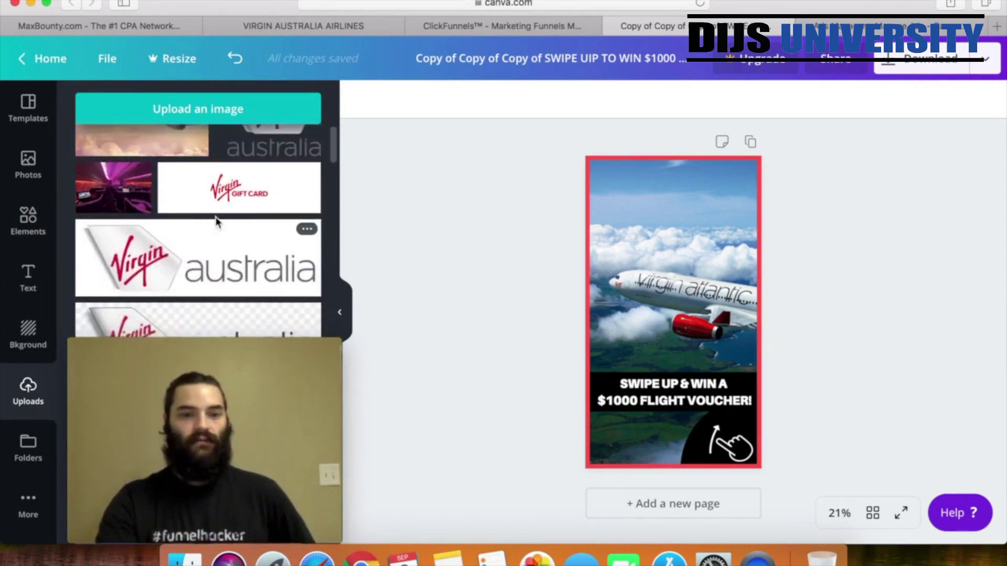
{"action": "left_click", "coordinate": [257, 194]}
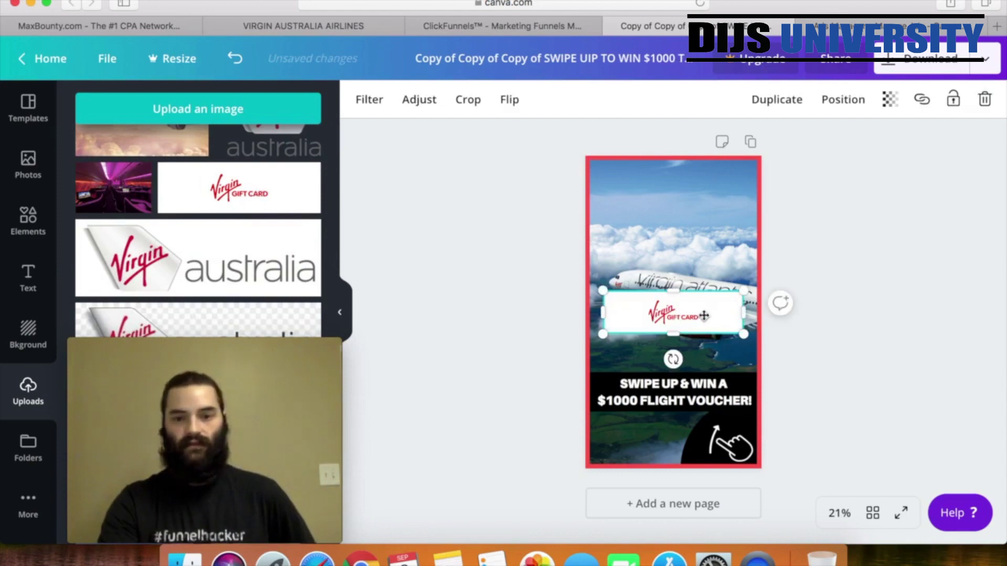
{"action": "left_click_drag", "start_coordinate": [705, 320], "coordinate": [709, 199]}
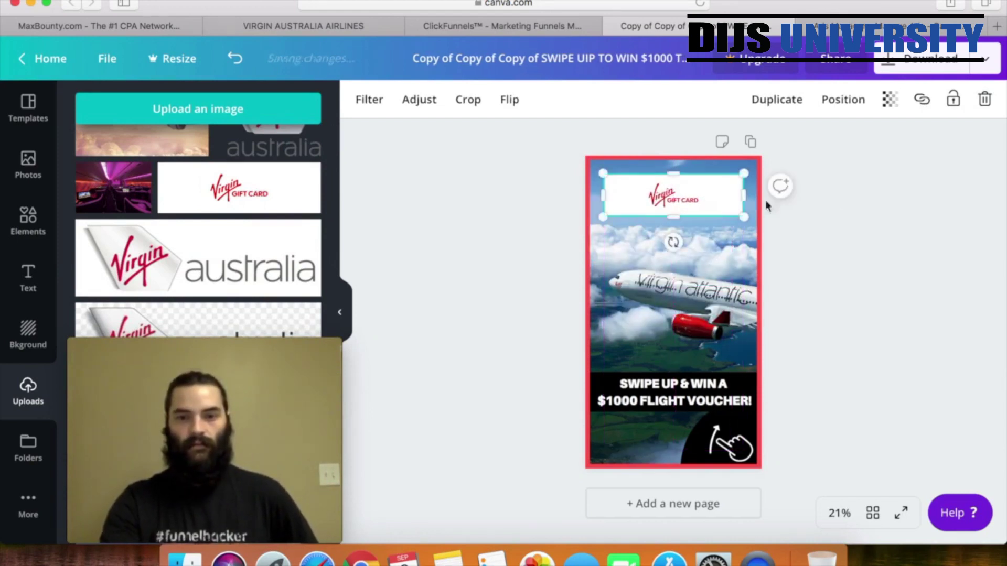
{"action": "left_click", "coordinate": [838, 210]}
Enlarge the Virgin Gift Card logo to the full page width and send it behind the red border
{"action": "left_click", "coordinate": [713, 204]}
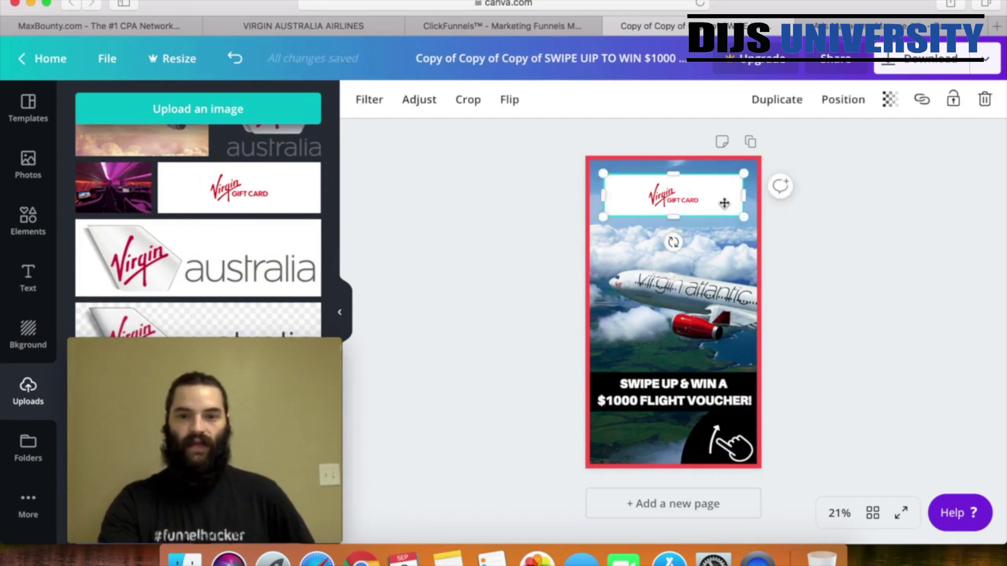
{"action": "mouse_move", "coordinate": [748, 198]}
{"action": "left_mouse_down"}
{"action": "mouse_move", "coordinate": [785, 197]}
{"action": "mouse_move", "coordinate": [761, 198]}
{"action": "left_mouse_up"}
{"action": "left_click_drag", "start_coordinate": [602, 195], "coordinate": [586, 195]}
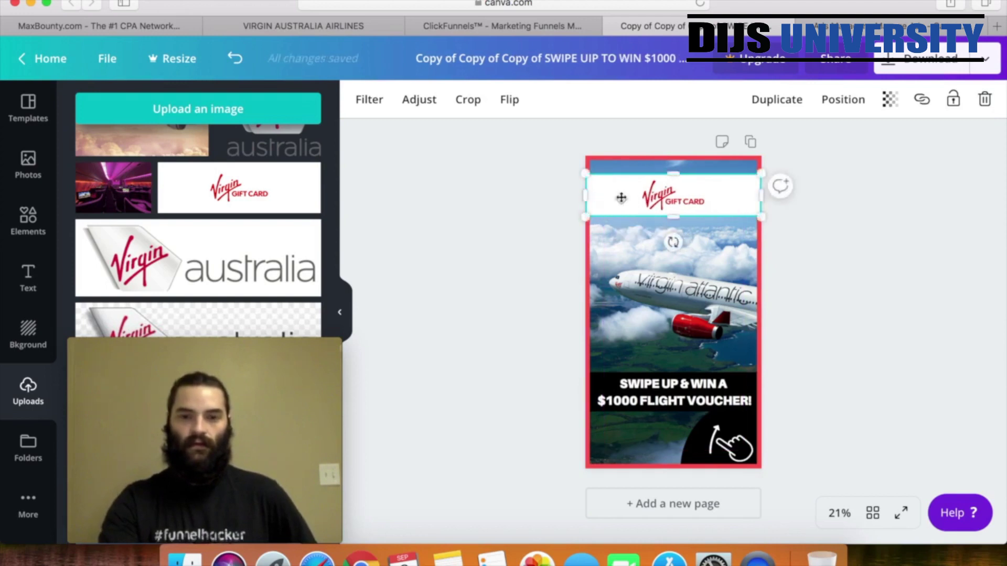
{"action": "left_click", "coordinate": [821, 104]}
{"action": "left_click", "coordinate": [804, 143]}
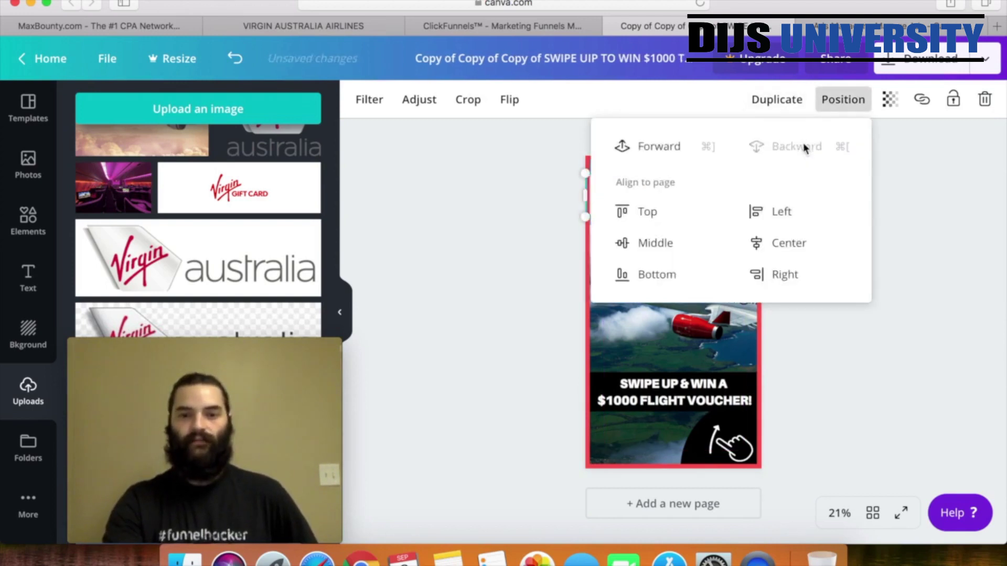
{"action": "left_click", "coordinate": [916, 233]}
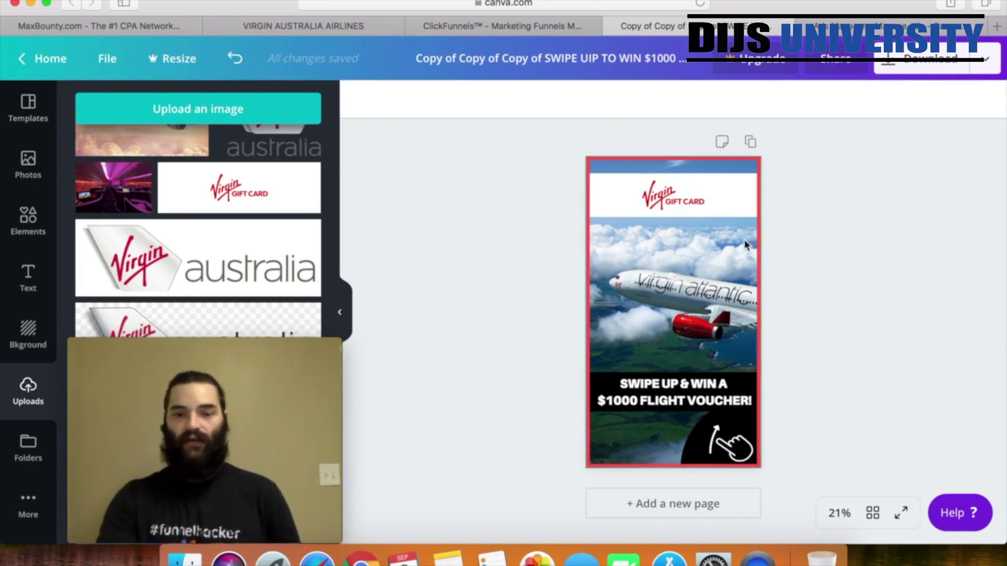
Delete the red border and the Virgin Atlantic plane background photo
{"action": "left_click", "coordinate": [697, 268]}
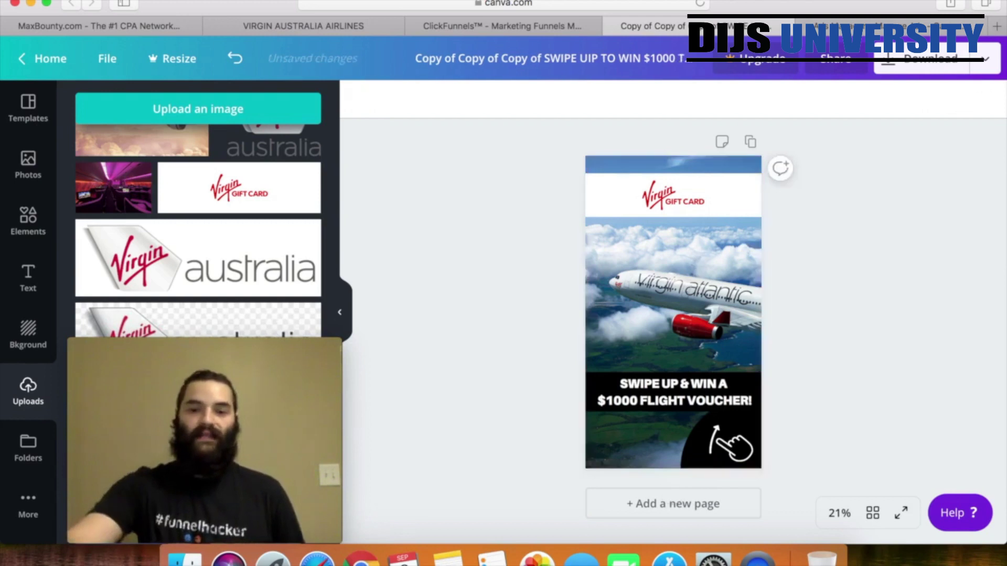
{"action": "left_click", "coordinate": [692, 282]}
{"action": "key", "text": "Delete"}
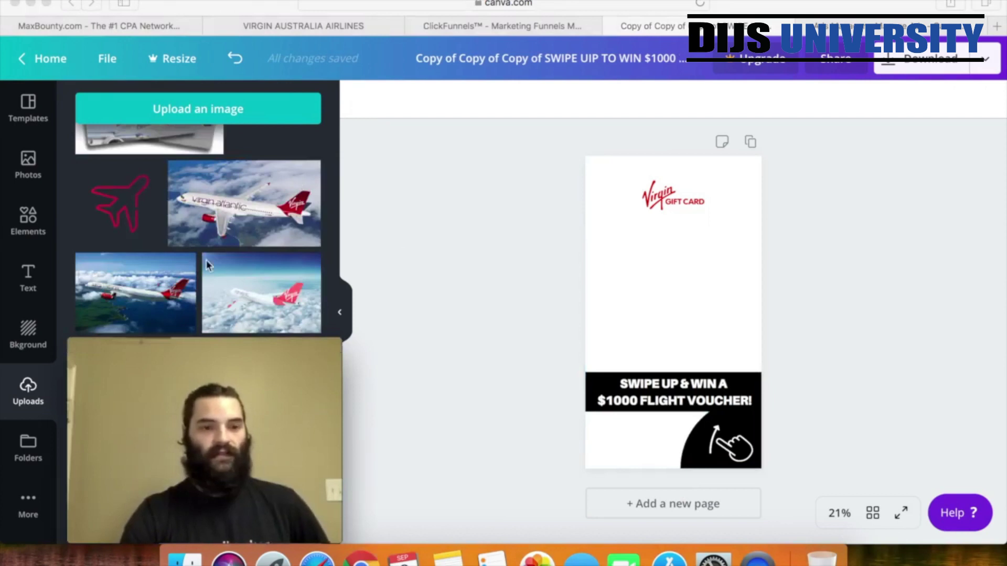
Set the uploaded photo of the traveler with a hat and gray backpack in a city street as the full-page background
{"action": "scroll", "coordinate": [206, 260], "scroll_direction": "down", "scroll_amount": 3}
{"action": "scroll", "coordinate": [206, 260], "scroll_direction": "down", "scroll_amount": 1}
{"action": "scroll", "coordinate": [206, 260], "scroll_direction": "up", "scroll_amount": 6}
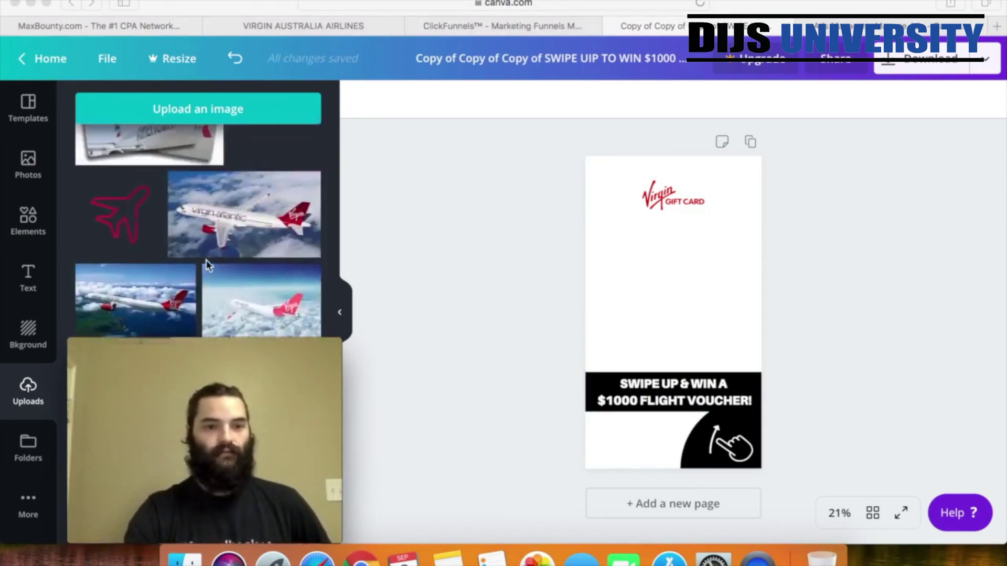
{"action": "scroll", "coordinate": [206, 259], "scroll_direction": "down", "scroll_amount": 3}
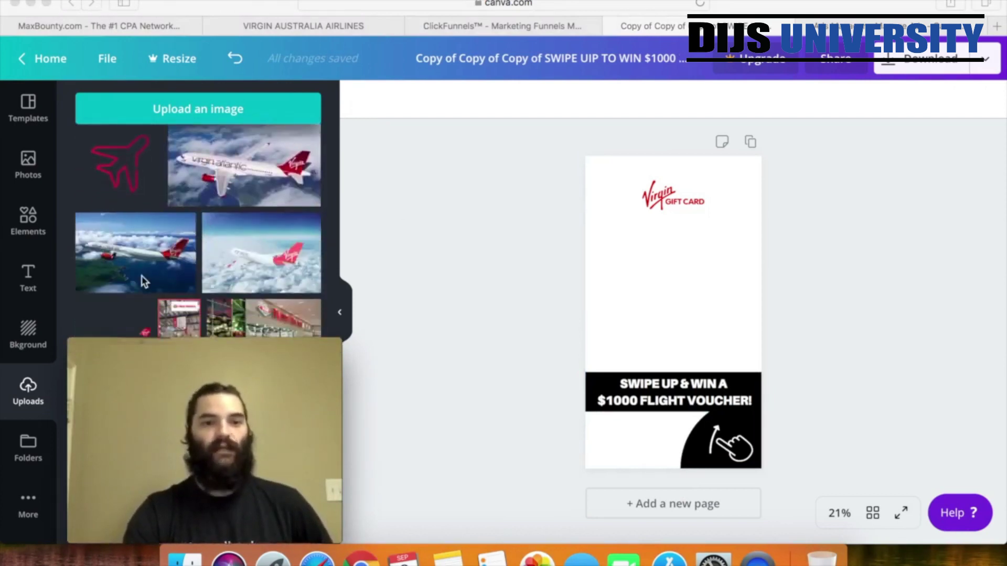
{"action": "scroll", "coordinate": [159, 231], "scroll_direction": "up", "scroll_amount": 5}
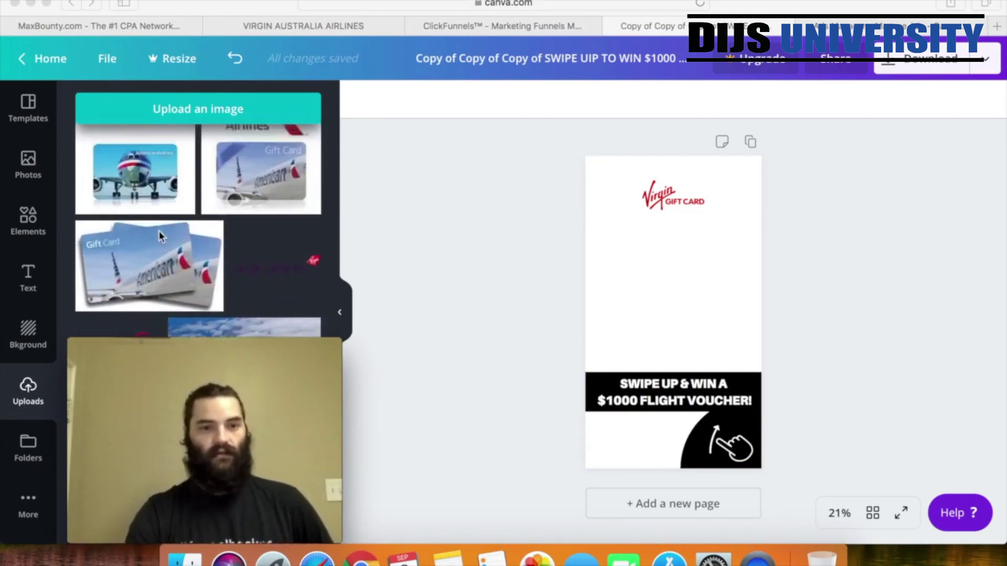
{"action": "scroll", "coordinate": [159, 233], "scroll_direction": "up", "scroll_amount": 2}
{"action": "scroll", "coordinate": [160, 235], "scroll_direction": "up", "scroll_amount": 15}
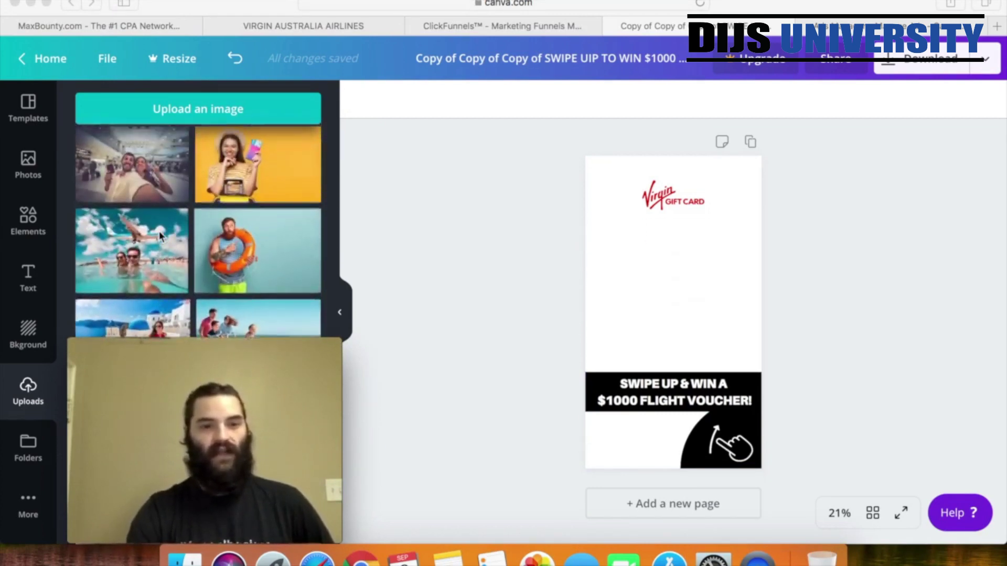
{"action": "scroll", "coordinate": [158, 231], "scroll_direction": "up", "scroll_amount": 10}
{"action": "scroll", "coordinate": [159, 231], "scroll_direction": "up", "scroll_amount": 5}
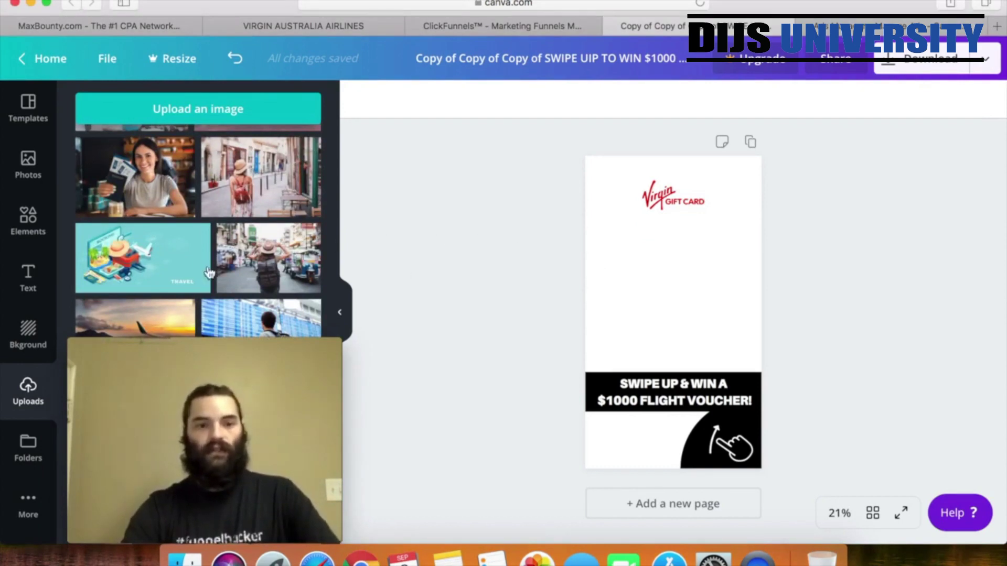
{"action": "left_click_drag", "start_coordinate": [246, 269], "coordinate": [652, 223]}
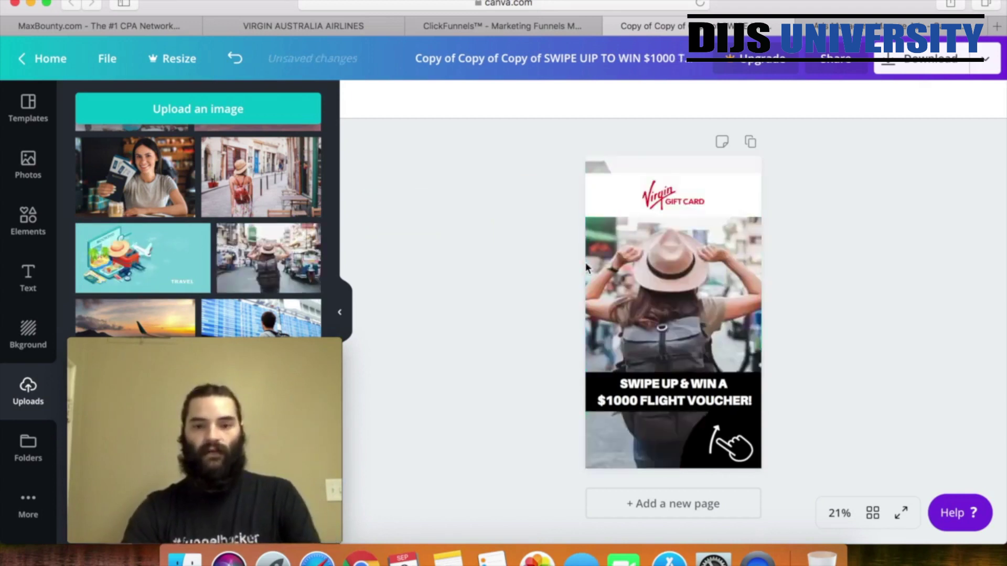
Replace the Virgin Gift Card logo with the uploaded Virgin Atlantic logo, shrunk to a small square in the page's upper-right corner
{"action": "left_click", "coordinate": [718, 211]}
{"action": "key", "text": "Delete"}
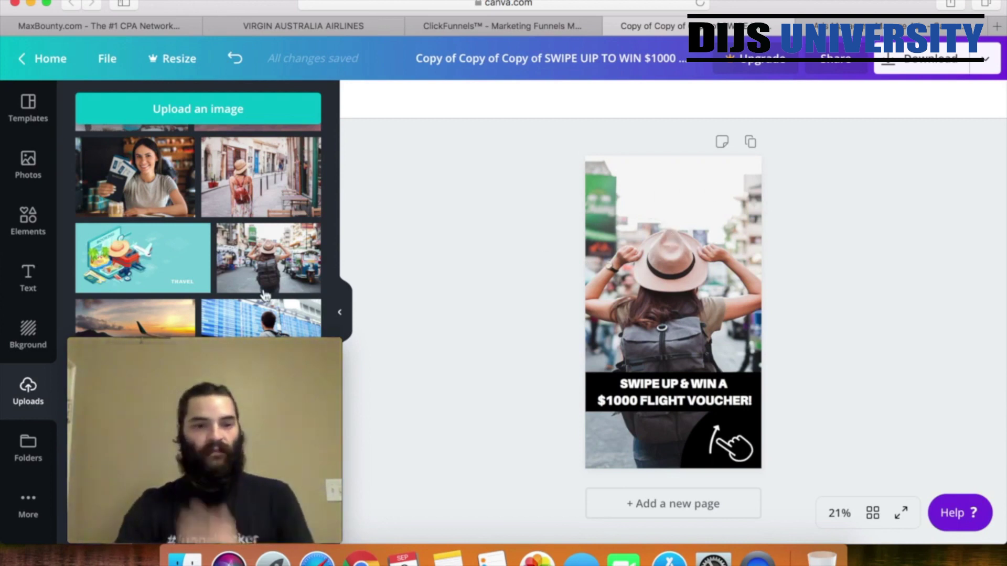
{"action": "scroll", "coordinate": [236, 288], "scroll_direction": "up", "scroll_amount": 5}
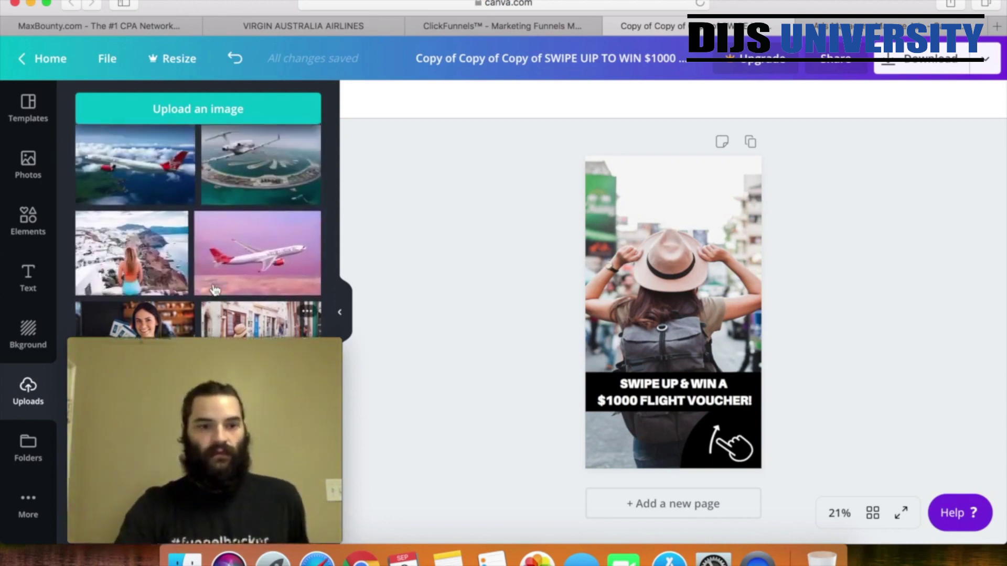
{"action": "scroll", "coordinate": [215, 291], "scroll_direction": "up", "scroll_amount": 10}
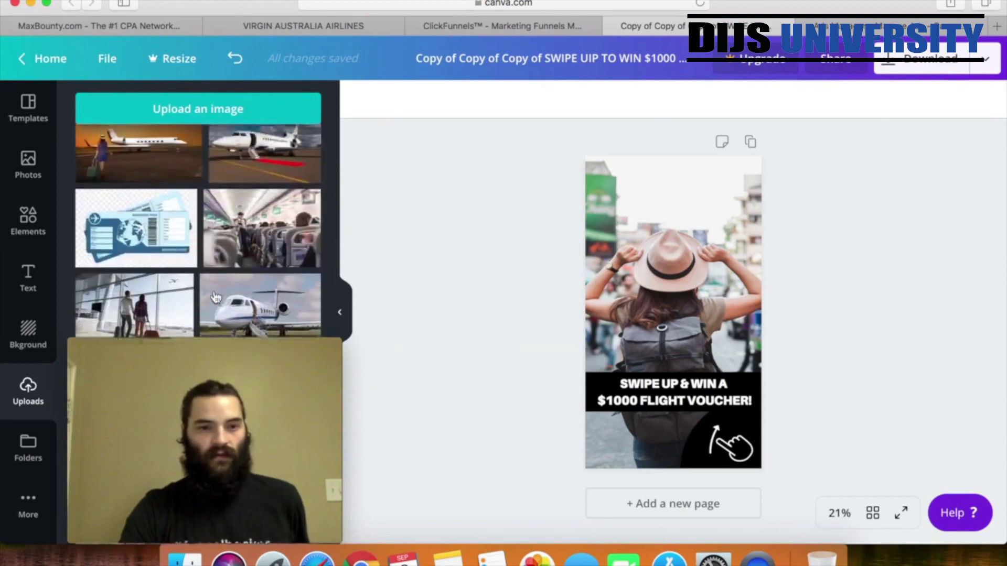
{"action": "scroll", "coordinate": [215, 293], "scroll_direction": "up", "scroll_amount": 10}
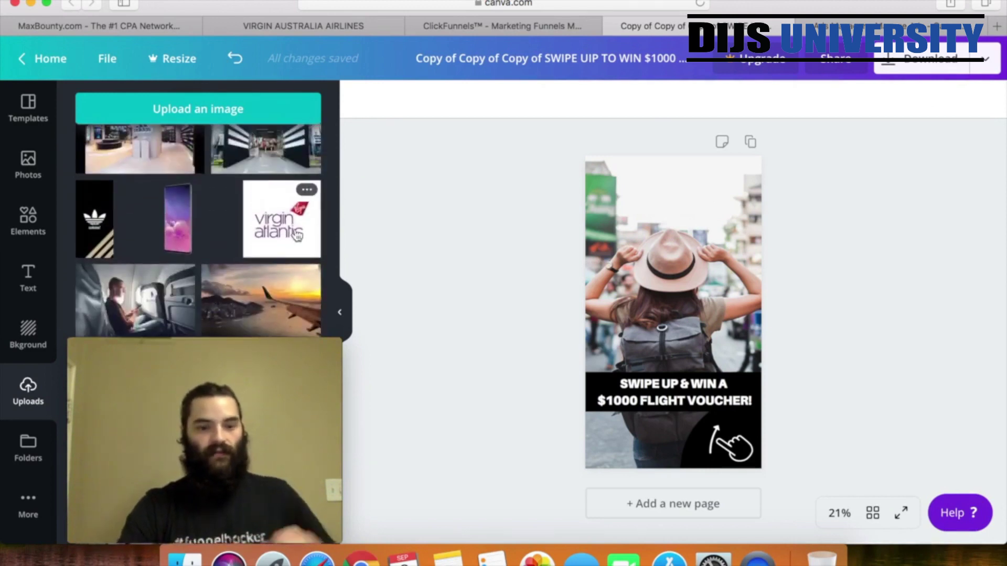
{"action": "left_click_drag", "start_coordinate": [296, 237], "coordinate": [672, 210]}
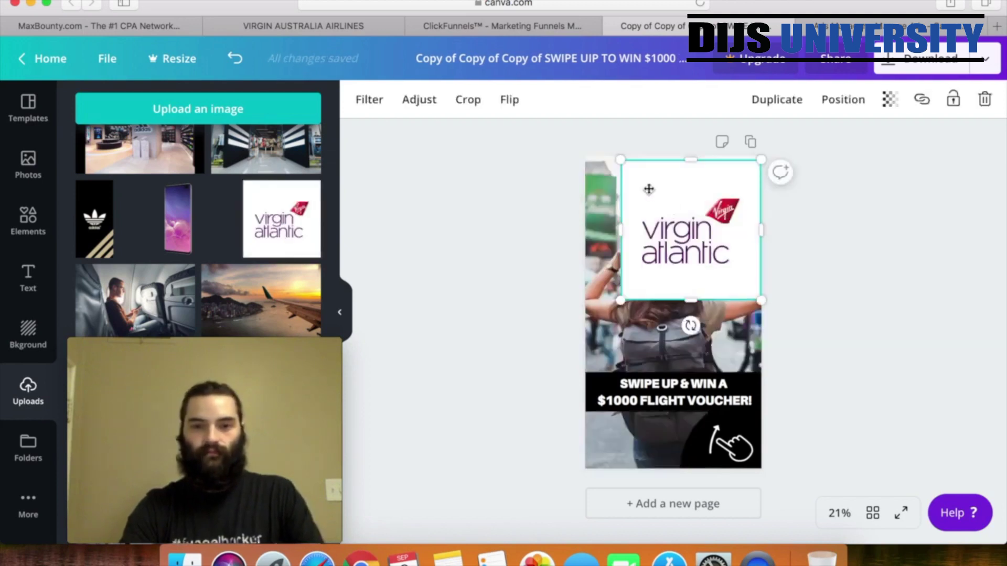
{"action": "left_click_drag", "start_coordinate": [629, 168], "coordinate": [722, 187]}
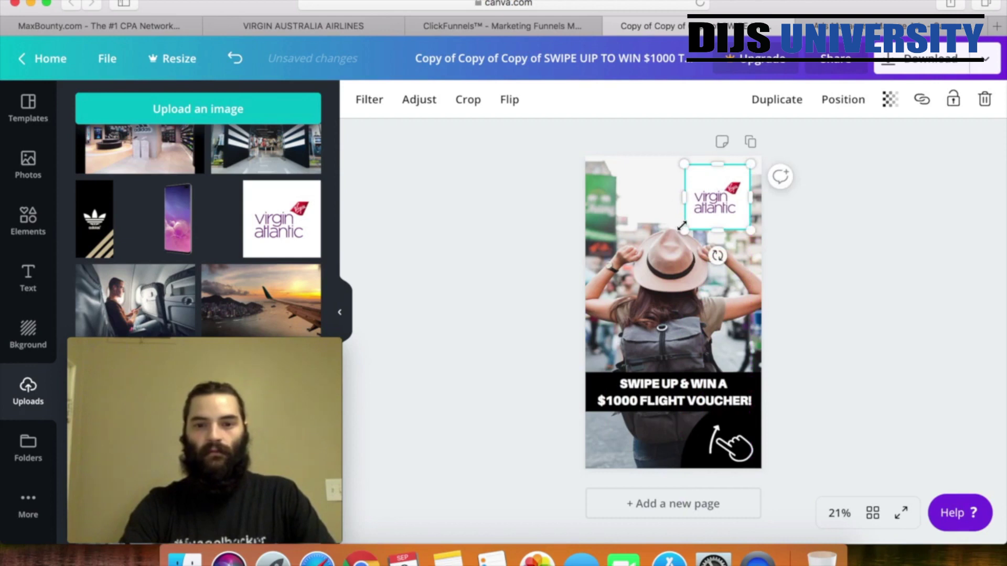
{"action": "left_click_drag", "start_coordinate": [682, 225], "coordinate": [695, 219]}
Add the uploaded red airplane outline, shrink it and place it in the page's lower-left corner beside the swipe-up icon
{"action": "left_click", "coordinate": [666, 208]}
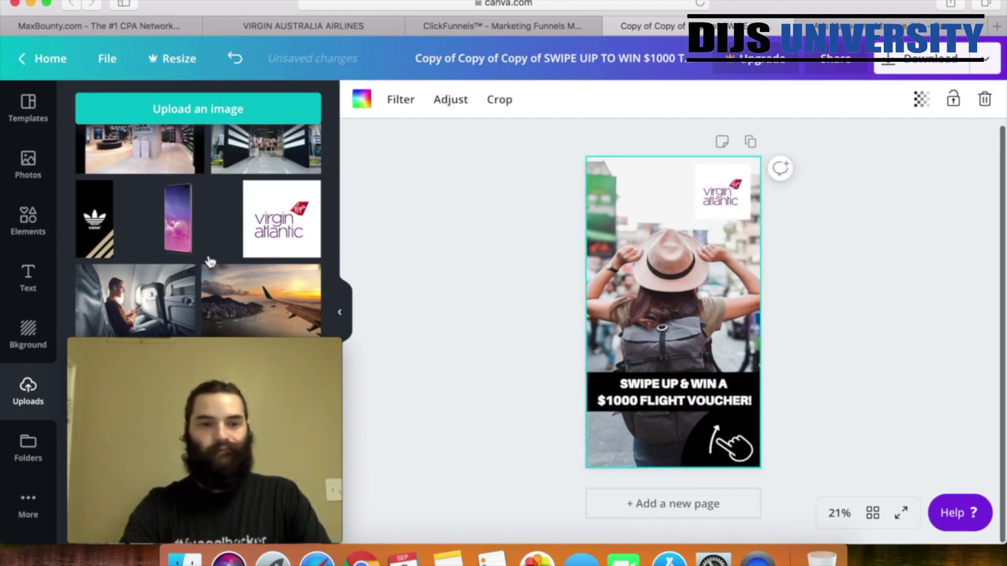
{"action": "scroll", "coordinate": [198, 259], "scroll_direction": "down", "scroll_amount": 15}
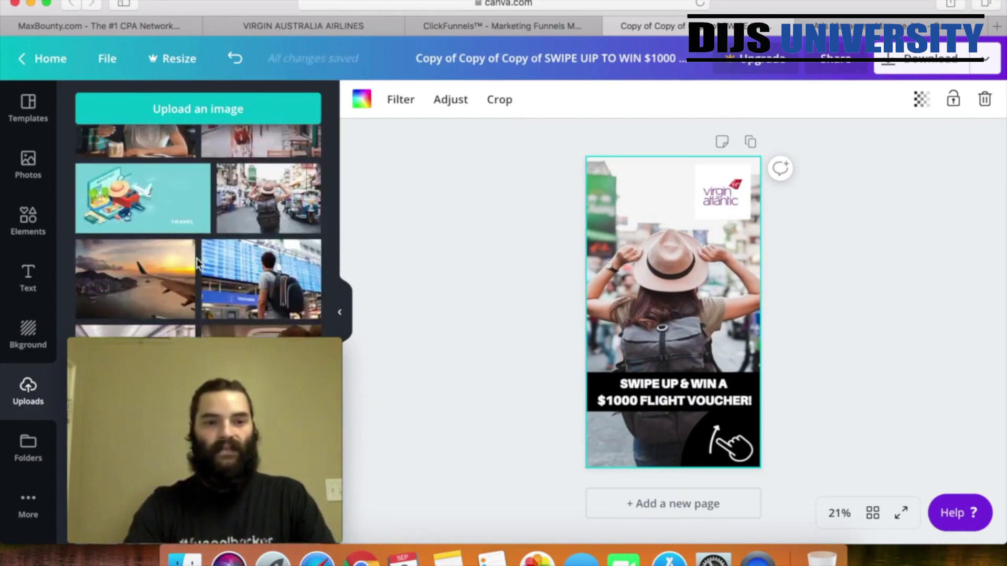
{"action": "scroll", "coordinate": [197, 259], "scroll_direction": "down", "scroll_amount": 15}
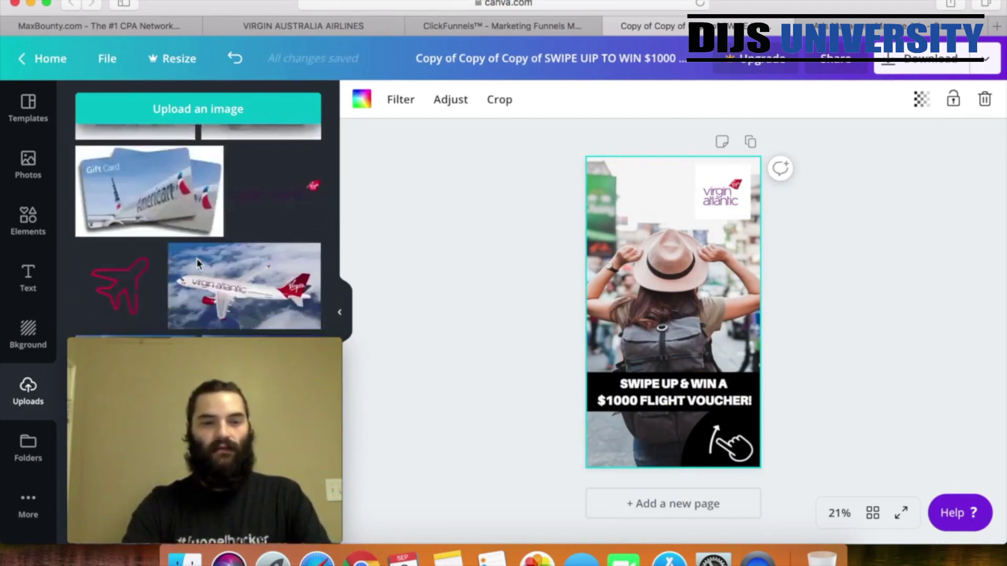
{"action": "scroll", "coordinate": [197, 259], "scroll_direction": "down", "scroll_amount": 2}
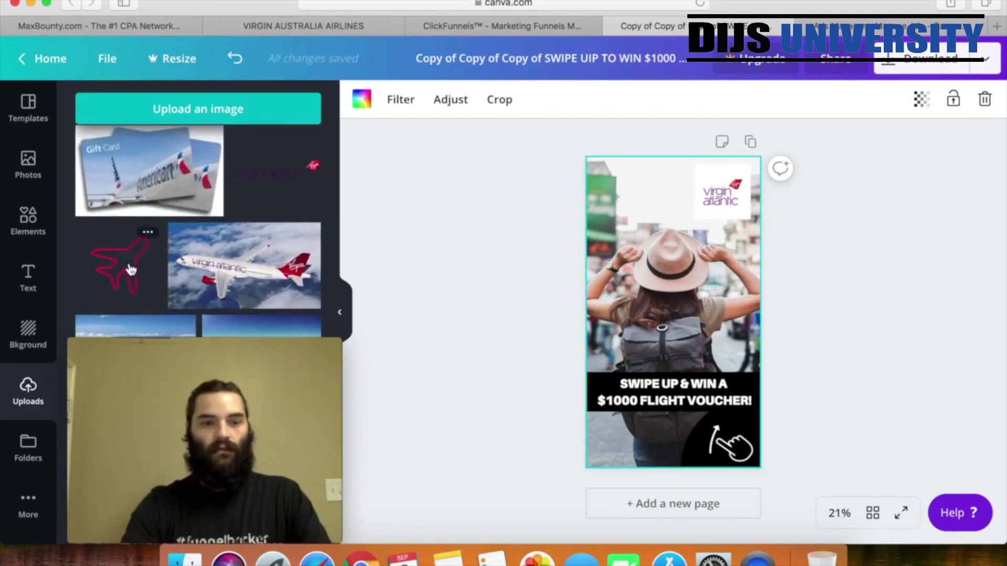
{"action": "left_click_drag", "start_coordinate": [131, 270], "coordinate": [703, 294]}
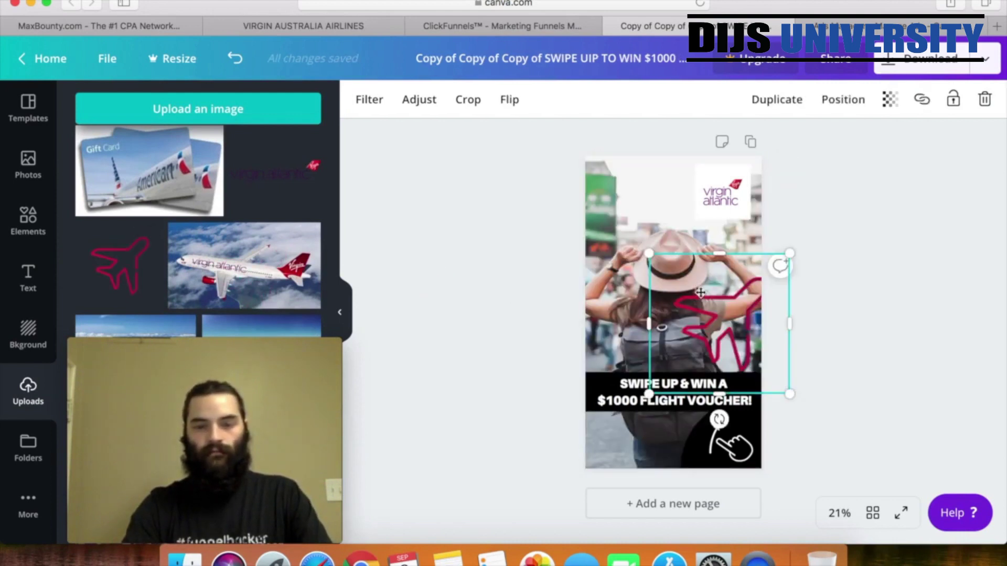
{"action": "left_click_drag", "start_coordinate": [789, 254], "coordinate": [710, 293]}
{"action": "left_click_drag", "start_coordinate": [696, 337], "coordinate": [639, 436]}
Replace the square Virgin Atlantic logo with the uploaded transparent Virgin Atlantic wordmark at the top of the page
{"action": "left_click", "coordinate": [720, 210]}
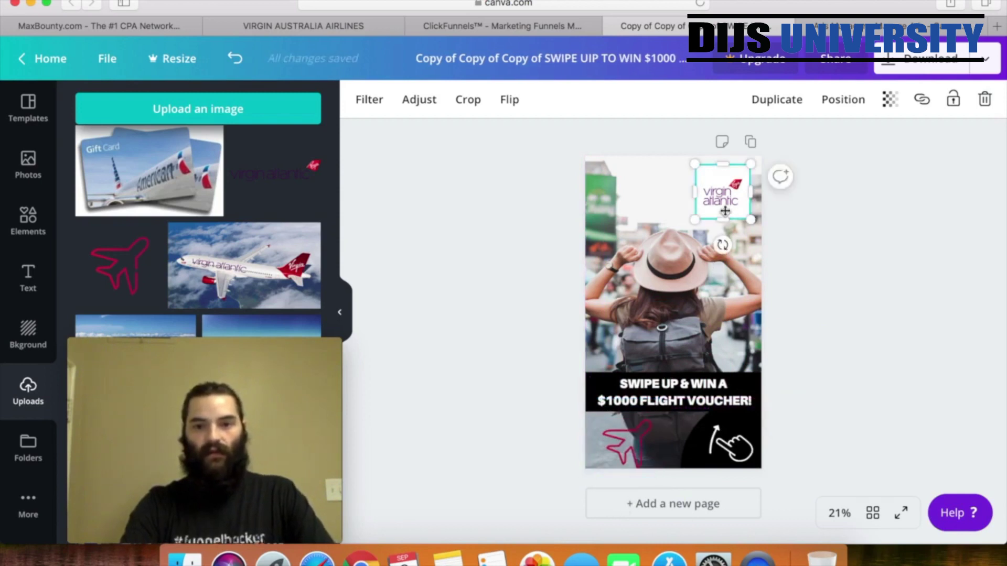
{"action": "key", "text": "Delete"}
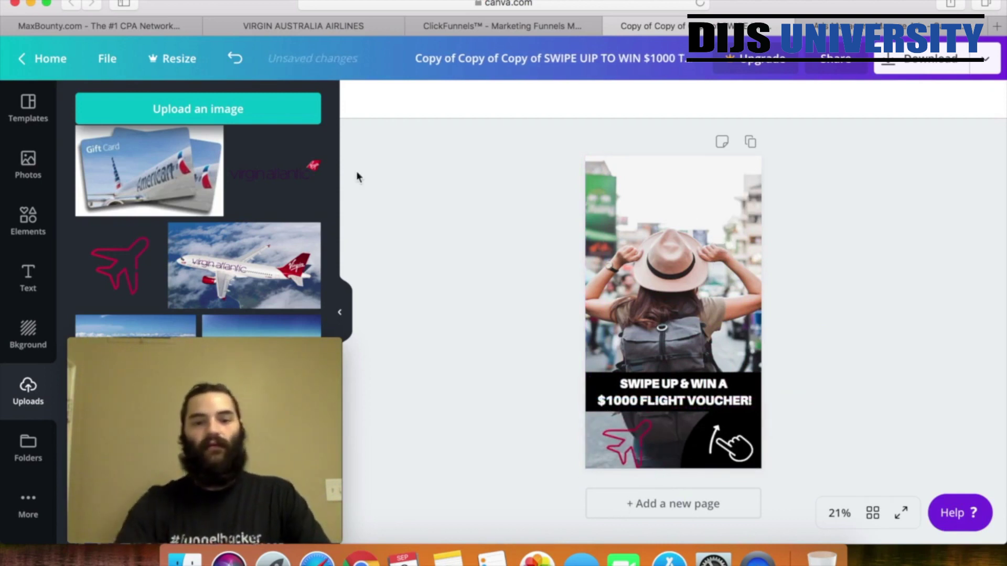
{"action": "left_click_drag", "start_coordinate": [289, 166], "coordinate": [677, 180]}
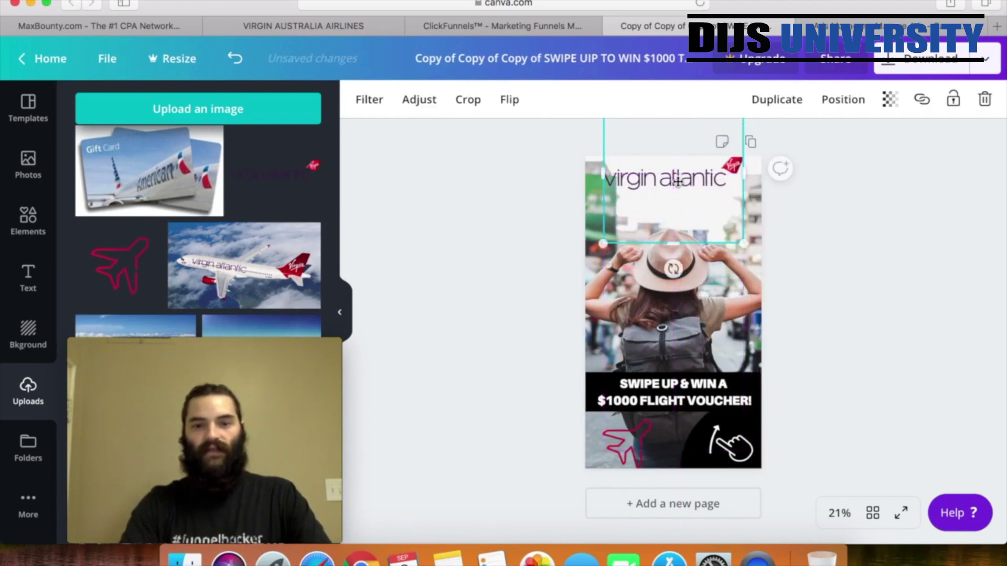
{"action": "left_click", "coordinate": [804, 207]}
{"action": "left_click", "coordinate": [745, 205]}
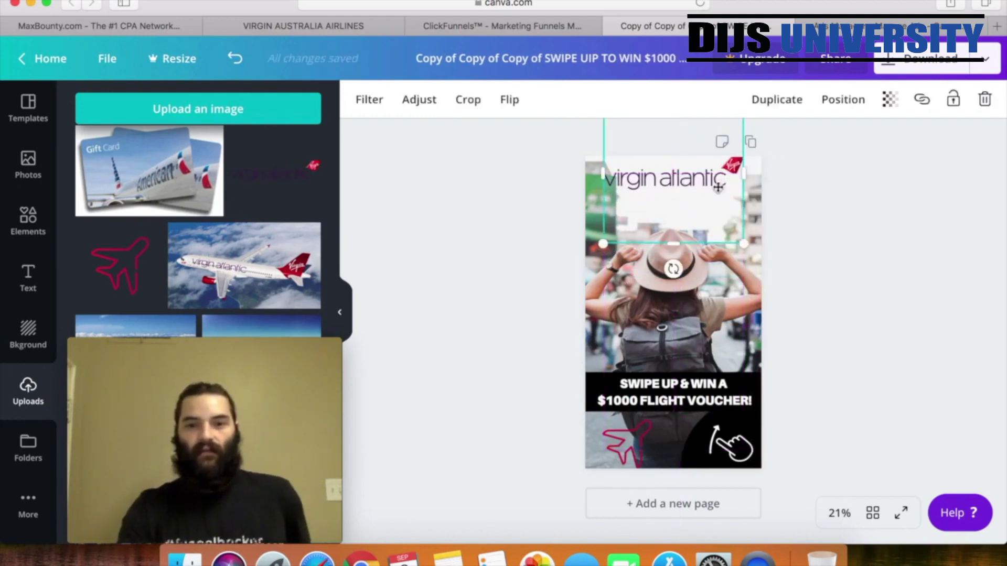
Enlarge the Virgin Atlantic wordmark to slightly less than the page width and center it near the page's top edge
{"action": "left_click_drag", "start_coordinate": [745, 247], "coordinate": [769, 270]}
{"action": "left_click", "coordinate": [800, 243]}
{"action": "mouse_move", "coordinate": [728, 199]}
{"action": "left_mouse_down"}
{"action": "mouse_move", "coordinate": [708, 188]}
{"action": "mouse_move", "coordinate": [715, 193]}
{"action": "left_mouse_up"}
{"action": "left_click", "coordinate": [827, 200]}
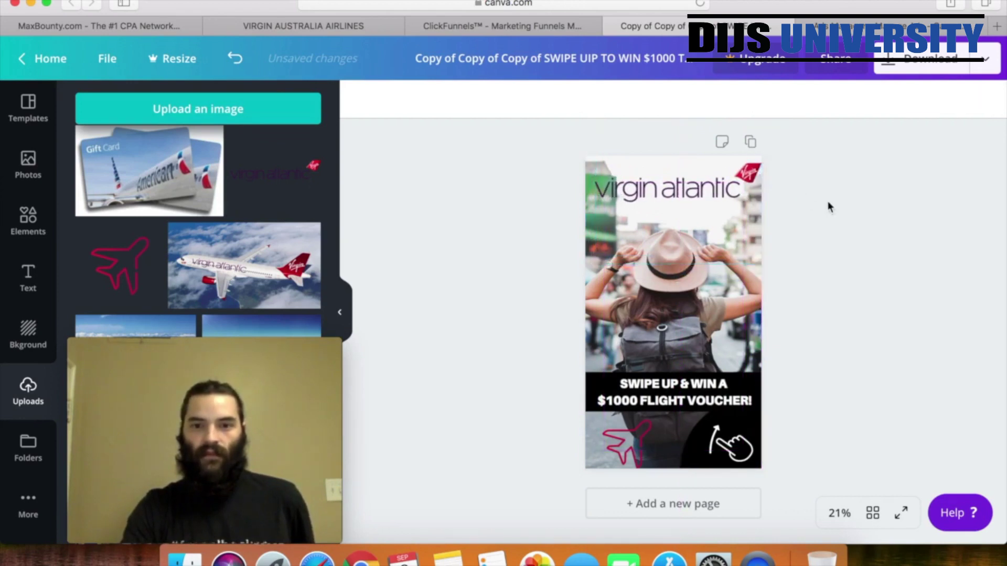
{"action": "left_click", "coordinate": [729, 198]}
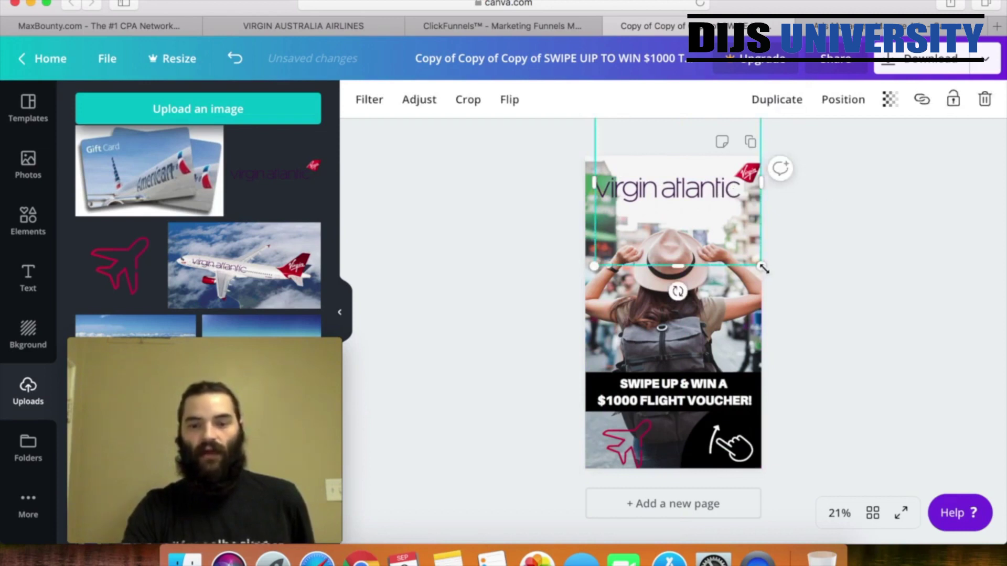
{"action": "left_click_drag", "start_coordinate": [762, 267], "coordinate": [751, 255]}
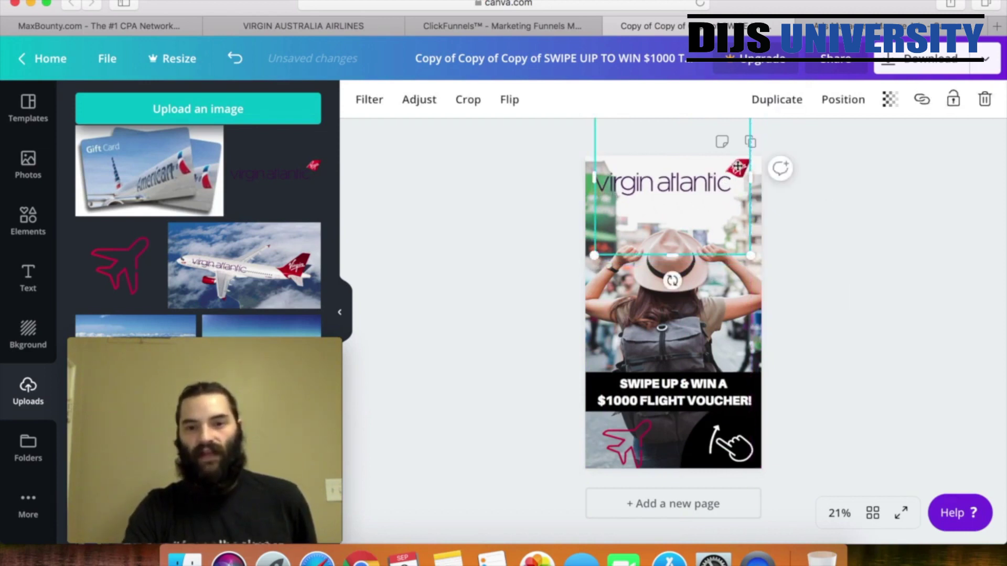
{"action": "left_click_drag", "start_coordinate": [697, 193], "coordinate": [695, 195]}
{"action": "left_click", "coordinate": [793, 191]}
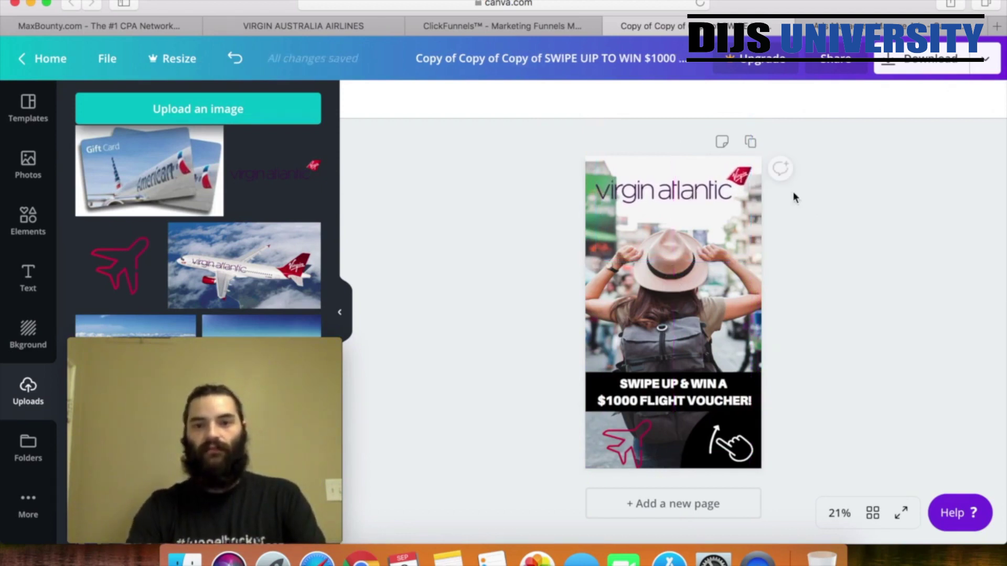
Add a square outline frame and stretch it to the page edges as a full-page border
{"action": "left_click", "coordinate": [29, 231]}
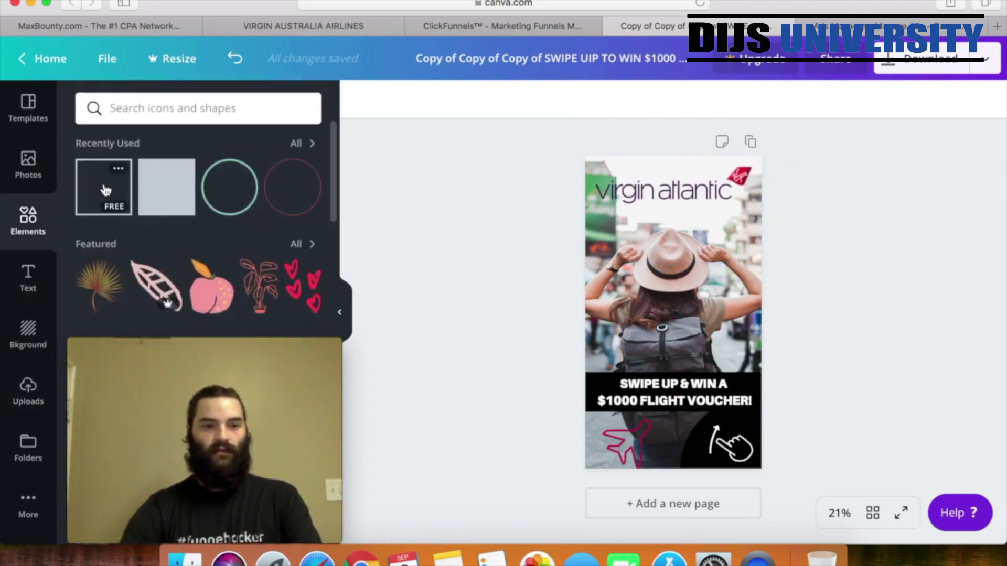
{"action": "left_click_drag", "start_coordinate": [104, 190], "coordinate": [594, 187]}
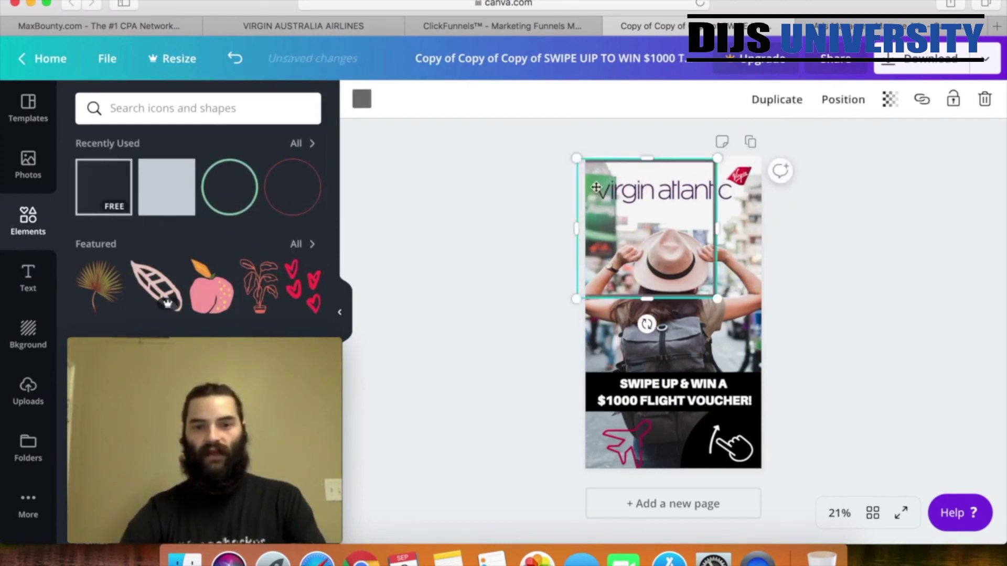
{"action": "left_click_drag", "start_coordinate": [636, 167], "coordinate": [640, 168]}
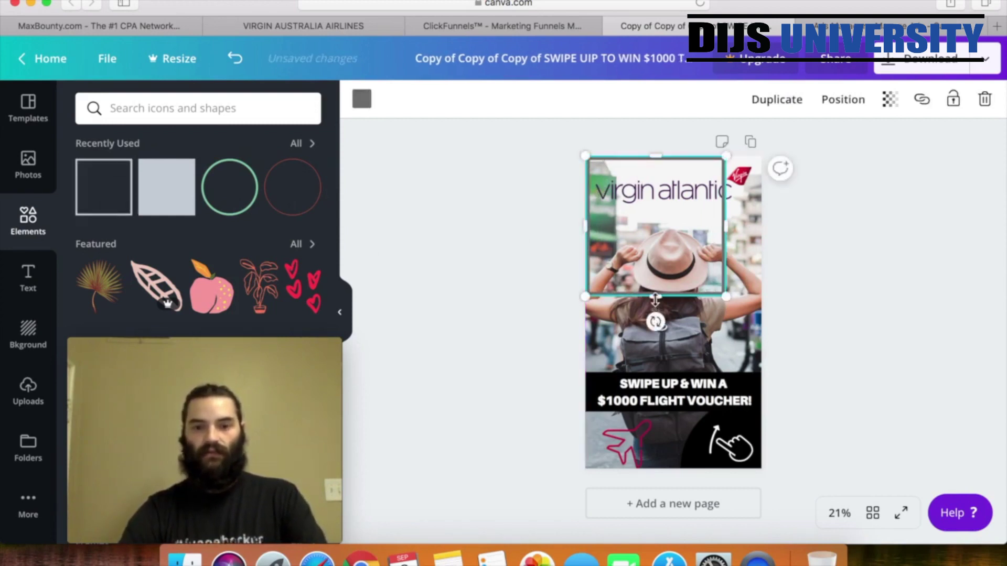
{"action": "left_click_drag", "start_coordinate": [656, 298], "coordinate": [656, 470]}
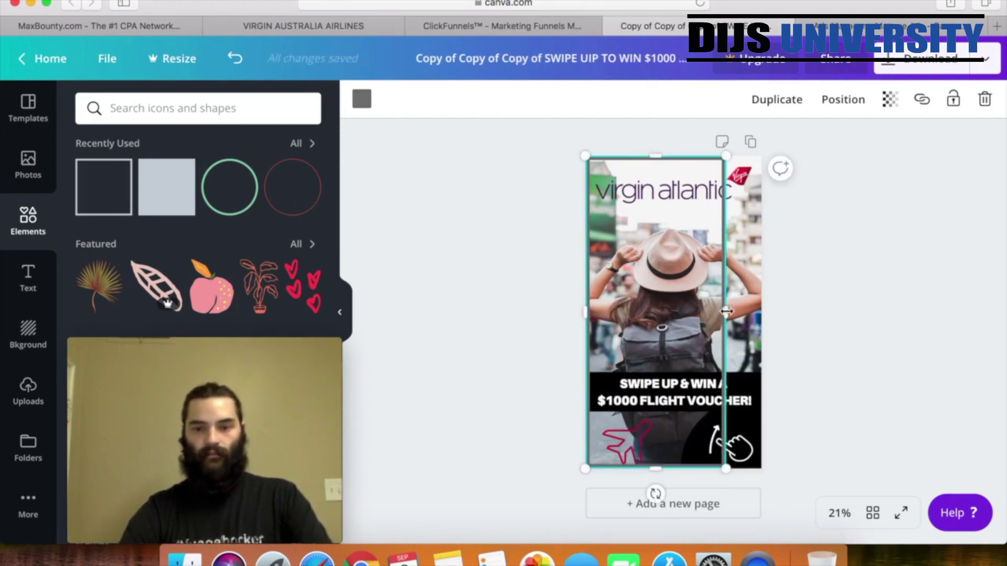
{"action": "left_click_drag", "start_coordinate": [745, 310], "coordinate": [760, 310]}
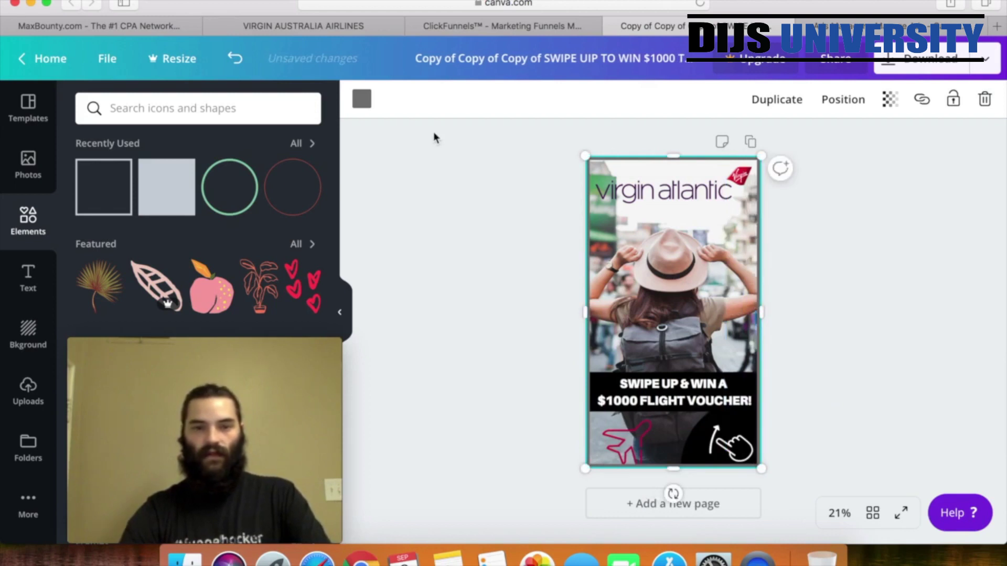
Try red and a slightly darker custom red as the border color
{"action": "left_click", "coordinate": [361, 98]}
{"action": "left_click", "coordinate": [177, 280]}
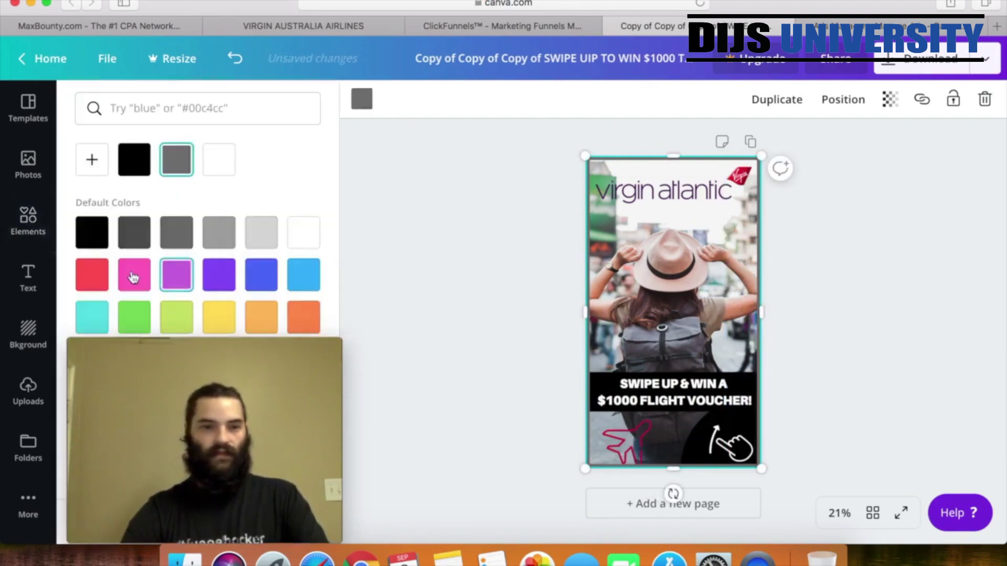
{"action": "left_click", "coordinate": [92, 274]}
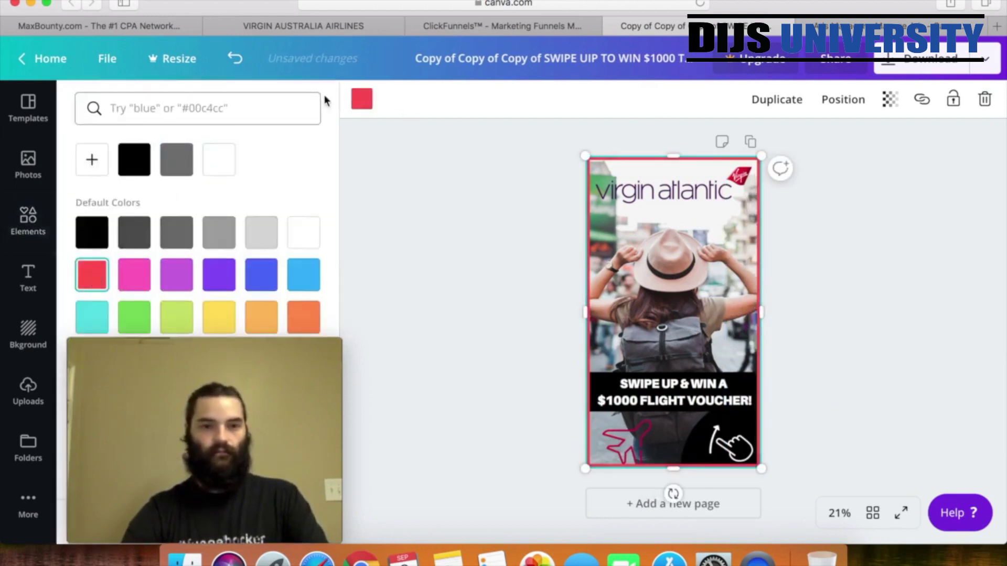
{"action": "left_click", "coordinate": [92, 159]}
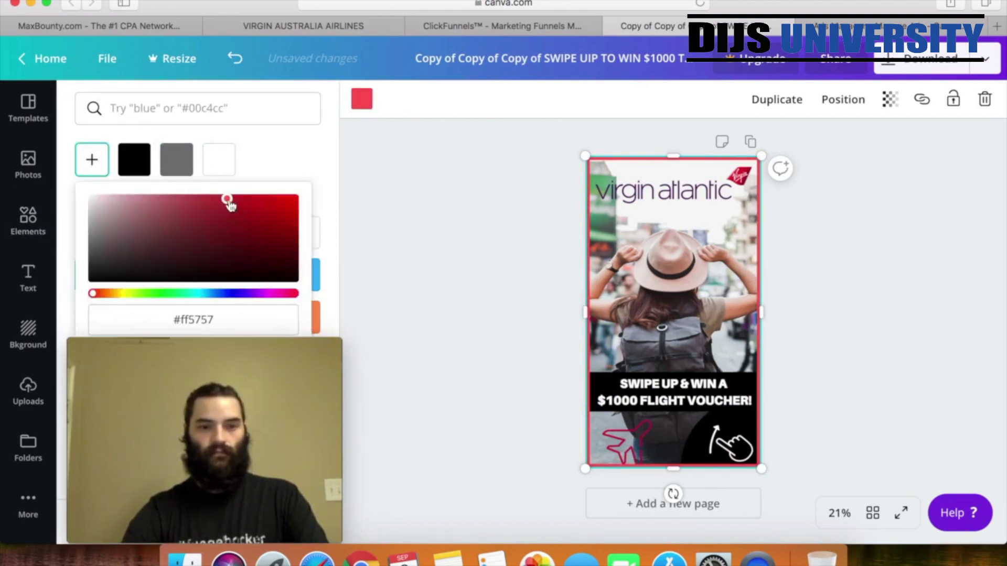
{"action": "left_click", "coordinate": [228, 203]}
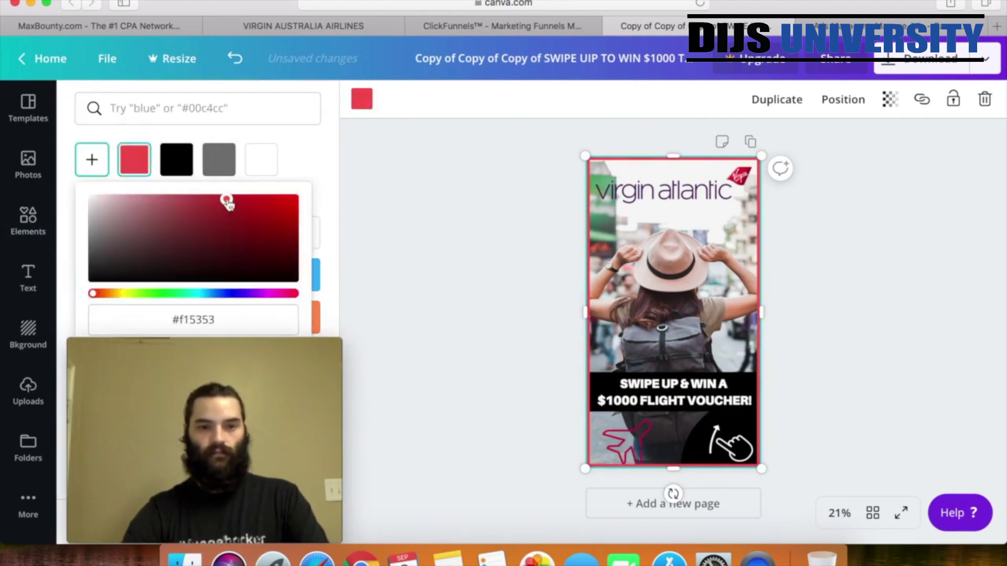
{"action": "left_click", "coordinate": [100, 168]}
Color the page border pink and deepen it to a more saturated custom magenta shade
{"action": "left_click", "coordinate": [135, 275]}
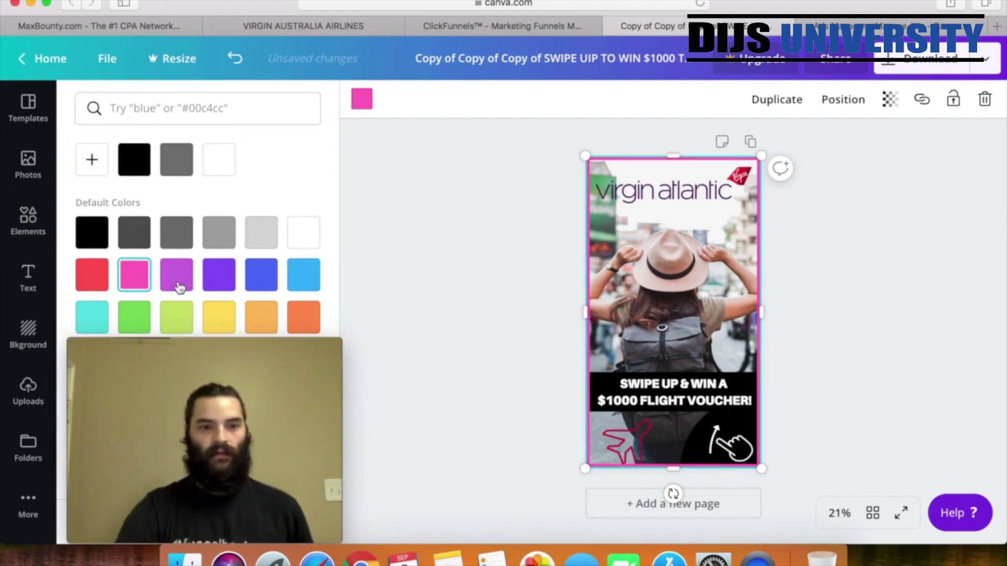
{"action": "left_click", "coordinate": [93, 173]}
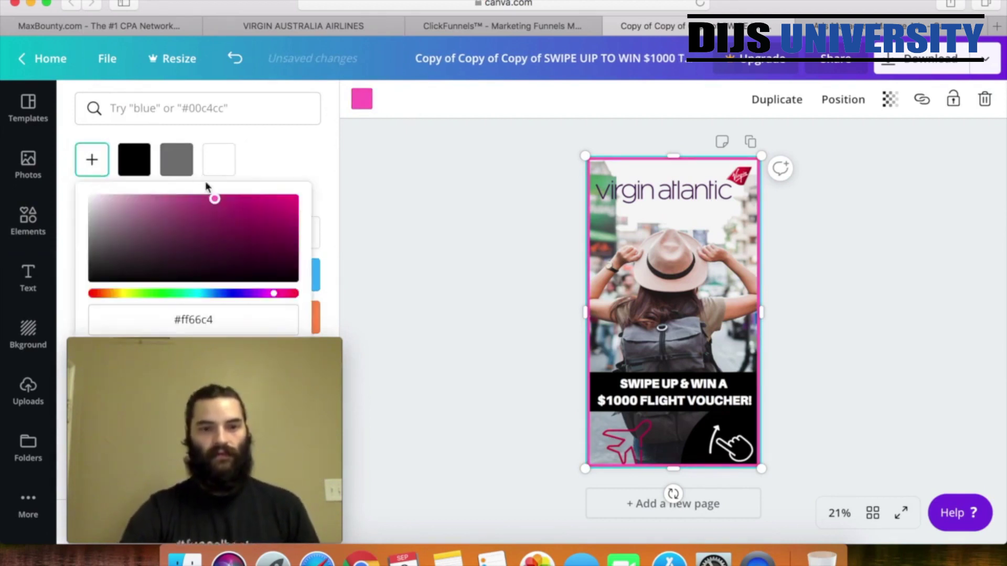
{"action": "left_click_drag", "start_coordinate": [217, 206], "coordinate": [257, 204]}
{"action": "left_click", "coordinate": [460, 195]}
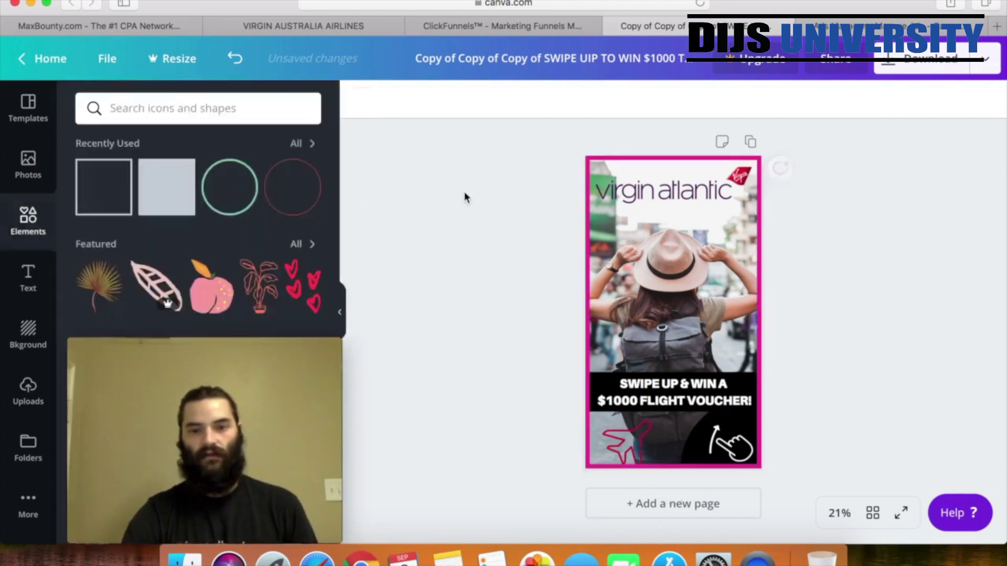
Send the magenta border backward two levels, behind the airplane outline, and move the airplane slightly up inside the border
{"action": "left_click", "coordinate": [642, 435]}
{"action": "left_click", "coordinate": [843, 99]}
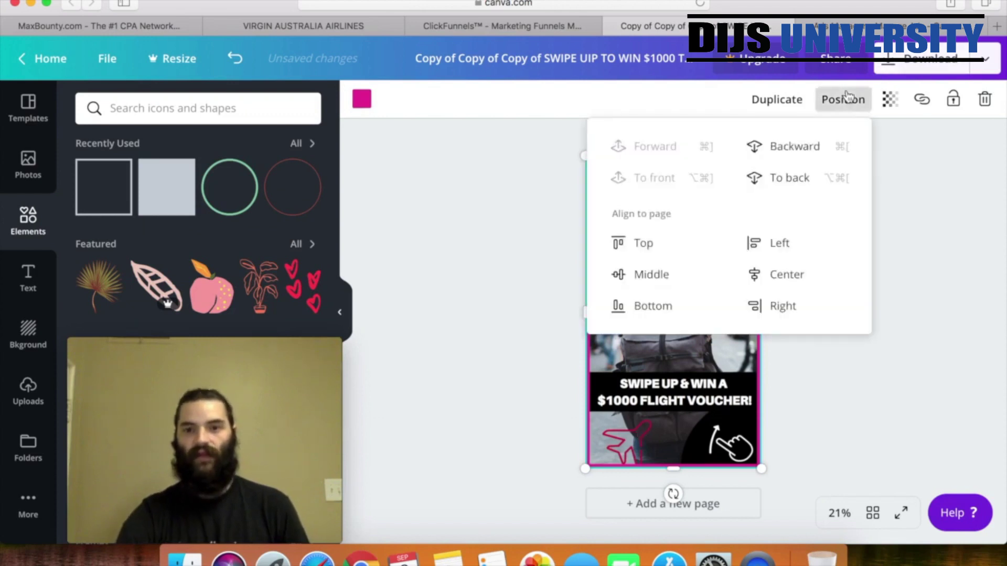
{"action": "left_click", "coordinate": [796, 149]}
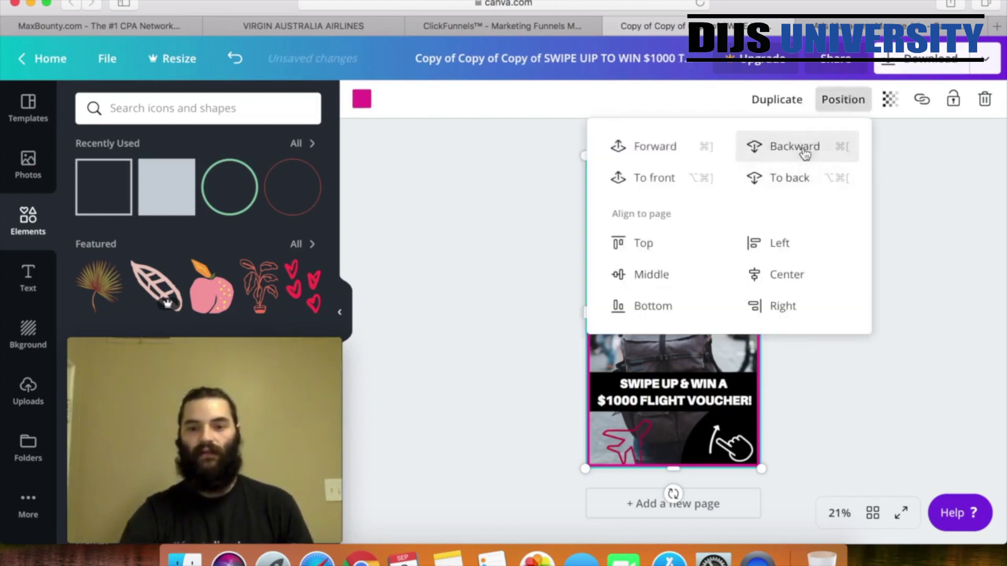
{"action": "left_click", "coordinate": [634, 439]}
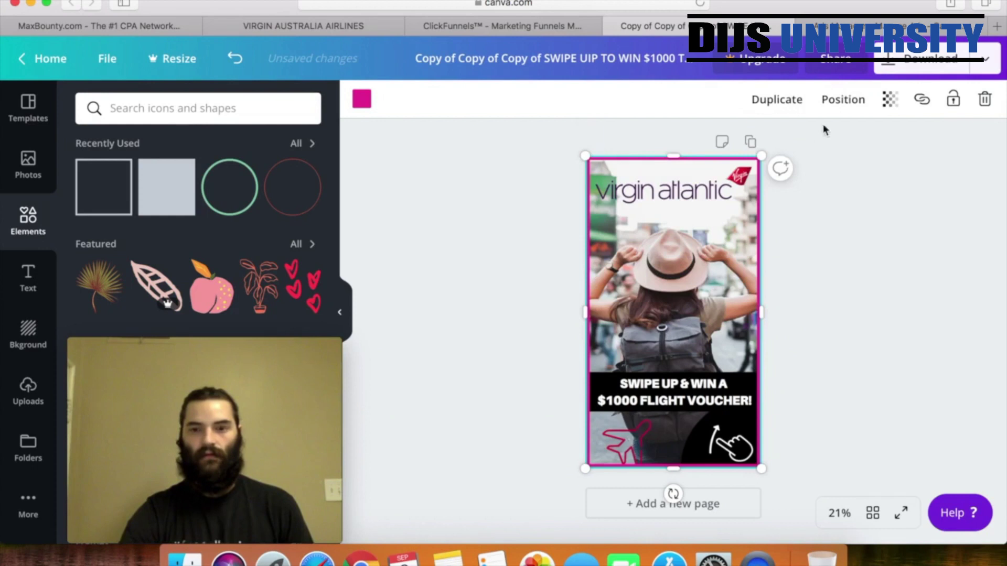
{"action": "left_click", "coordinate": [843, 100]}
{"action": "left_click", "coordinate": [815, 150]}
{"action": "left_click", "coordinate": [633, 439]}
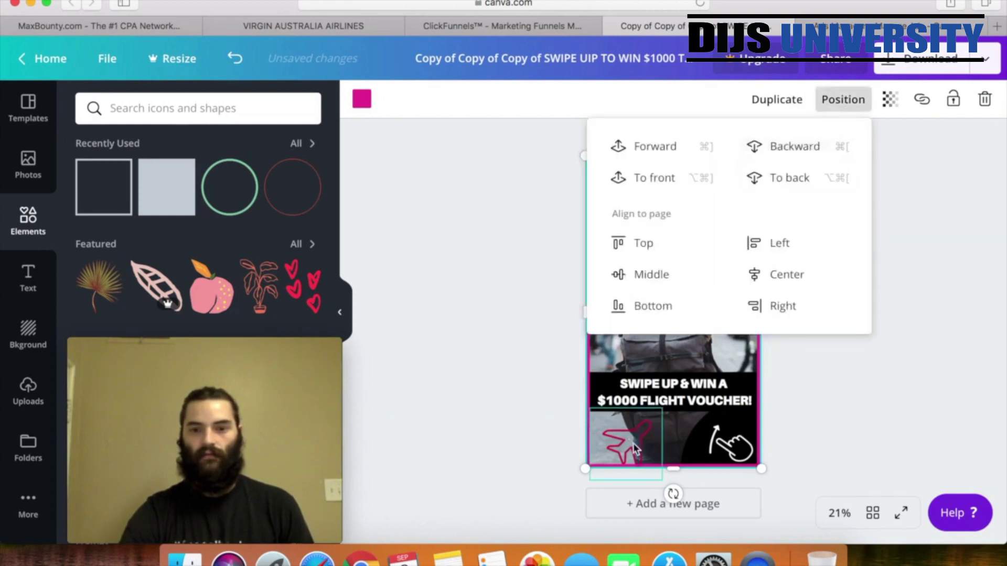
{"action": "left_click_drag", "start_coordinate": [633, 439], "coordinate": [634, 434]}
{"action": "left_click", "coordinate": [820, 360]}
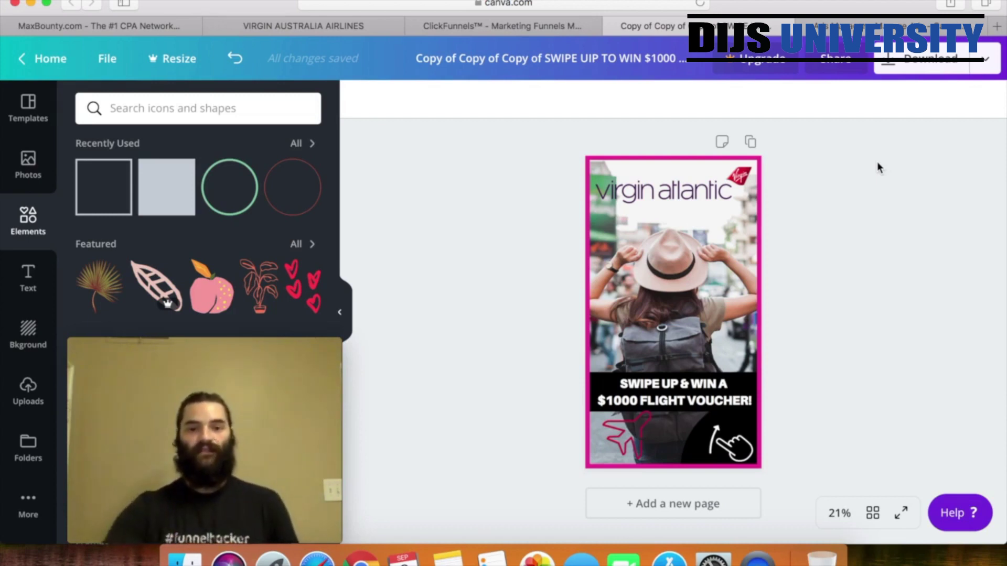
Download the finished story ad as a PNG, check the image in Preview and close it
{"action": "left_click", "coordinate": [908, 72]}
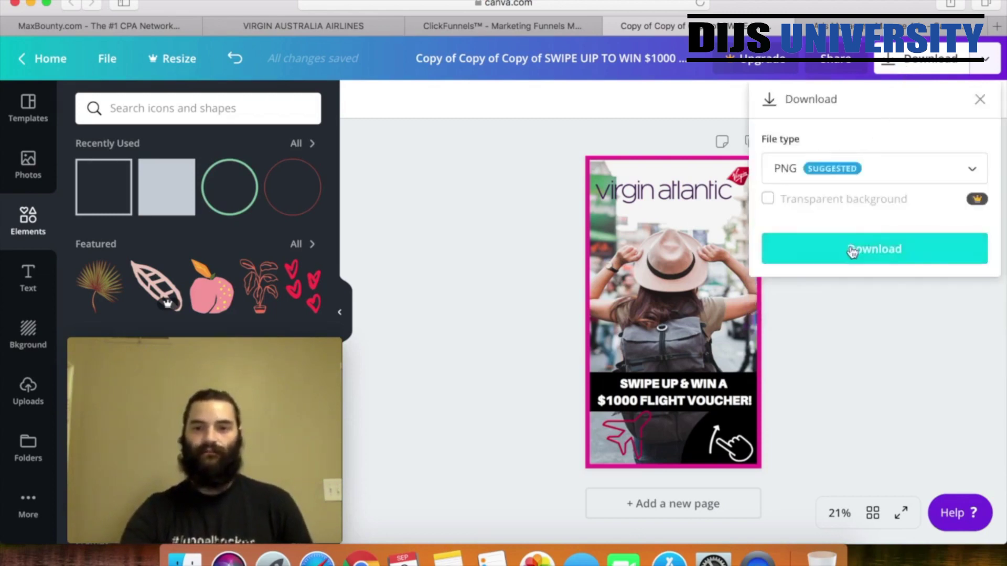
{"action": "left_click", "coordinate": [852, 251]}
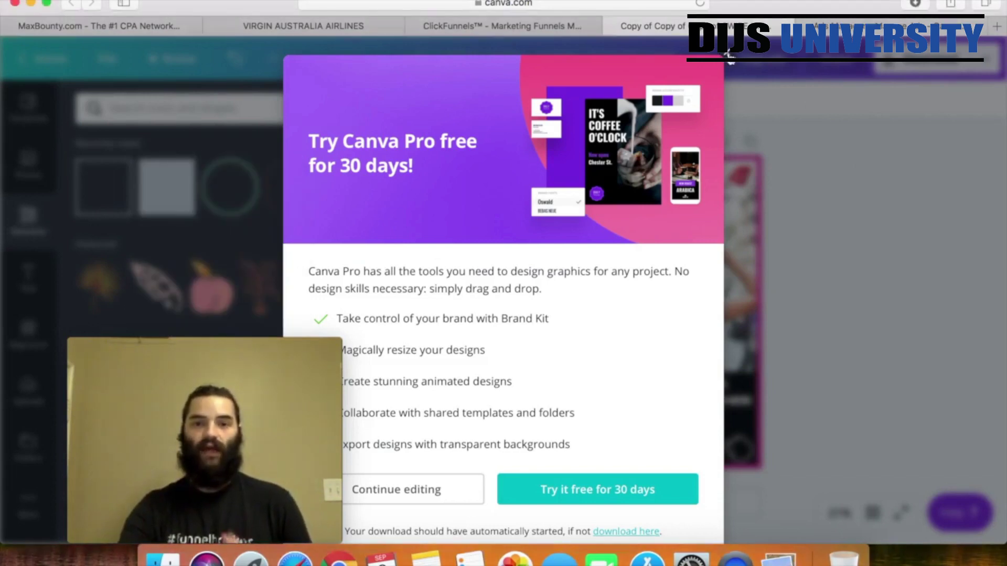
{"action": "left_click", "coordinate": [726, 55]}
{"action": "left_click", "coordinate": [780, 559]}
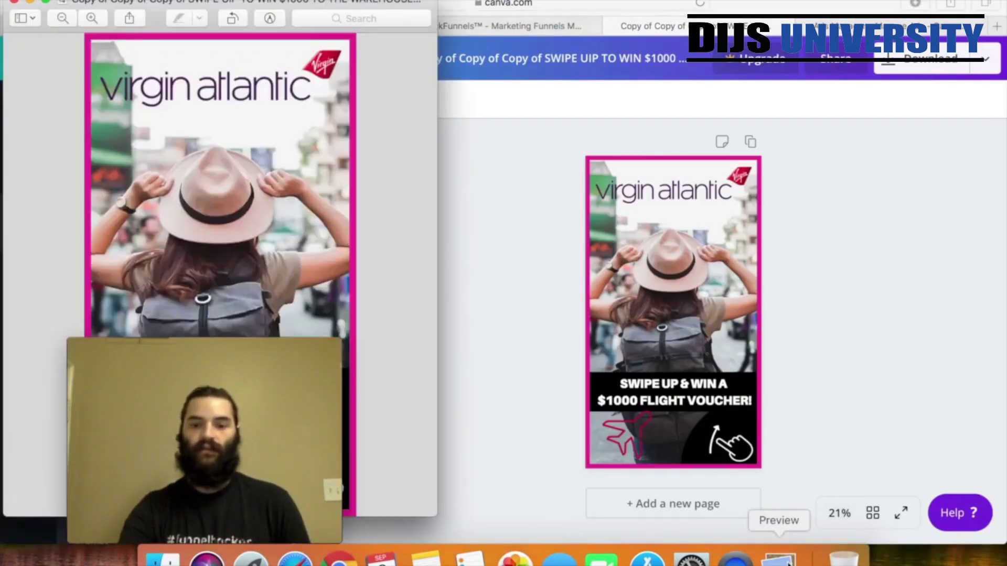
{"action": "left_click", "coordinate": [13, 2]}
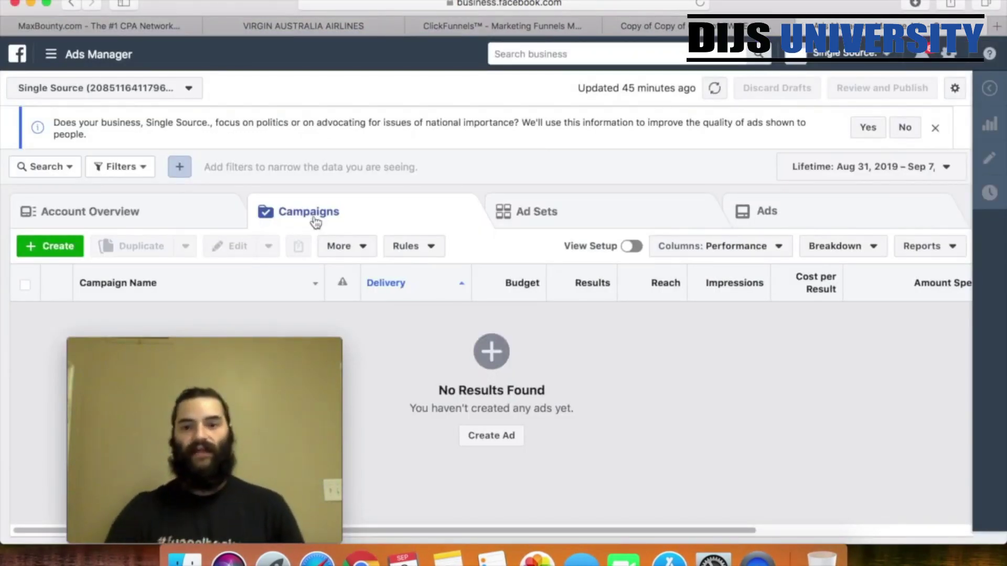
Switch to Facebook Ads Manager and dismiss the question about political or national-importance advertising above the campaign list
{"action": "left_click", "coordinate": [937, 129]}
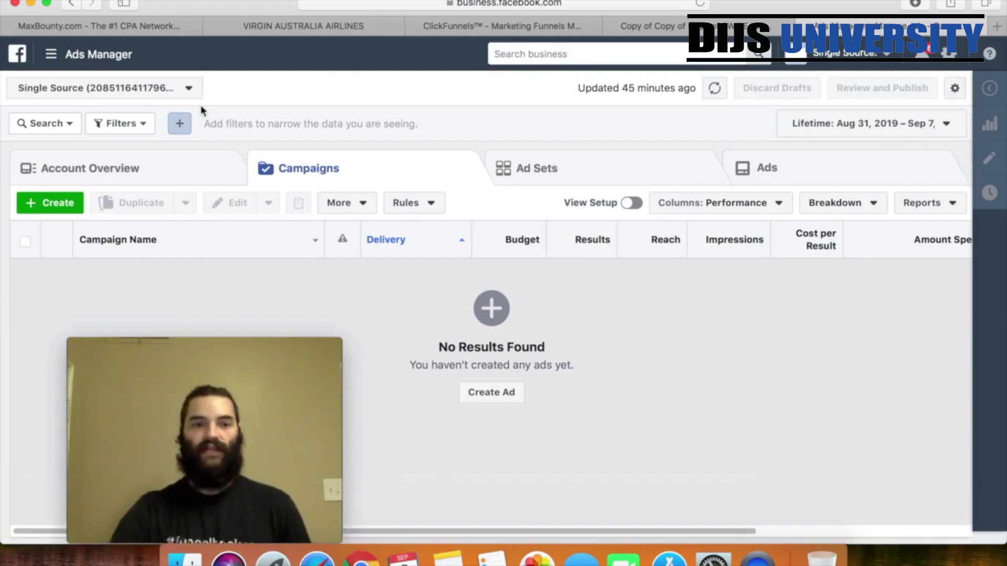
Start a new ad campaign and choose Traffic as its marketing objective
{"action": "left_click", "coordinate": [55, 204]}
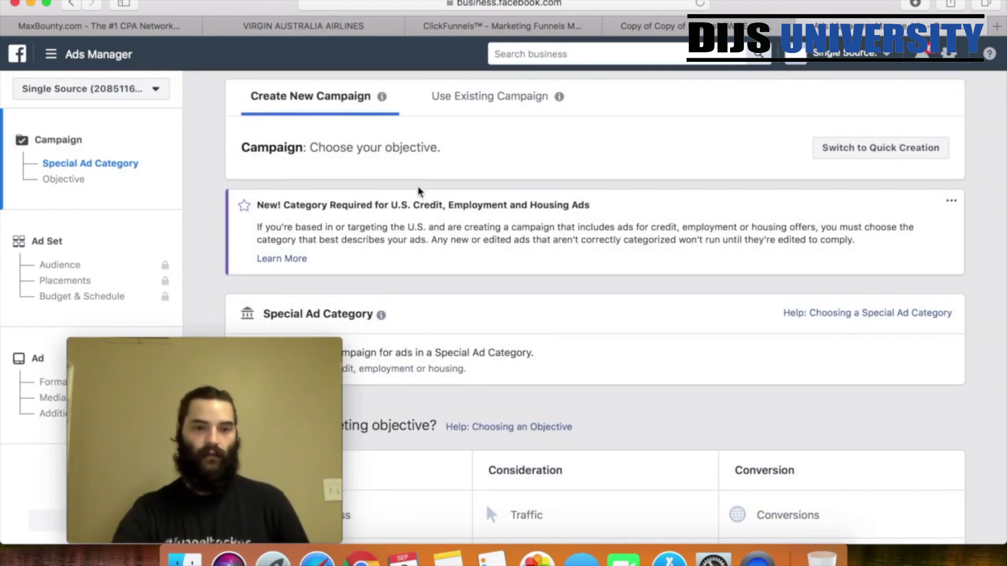
{"action": "scroll", "coordinate": [419, 192], "scroll_direction": "down", "scroll_amount": 3}
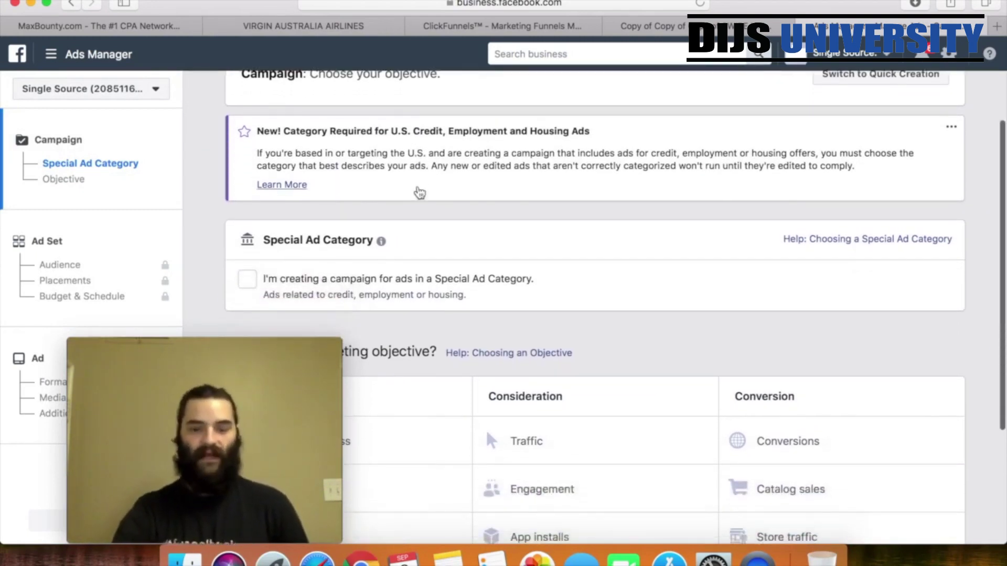
{"action": "scroll", "coordinate": [420, 192], "scroll_direction": "down", "scroll_amount": 5}
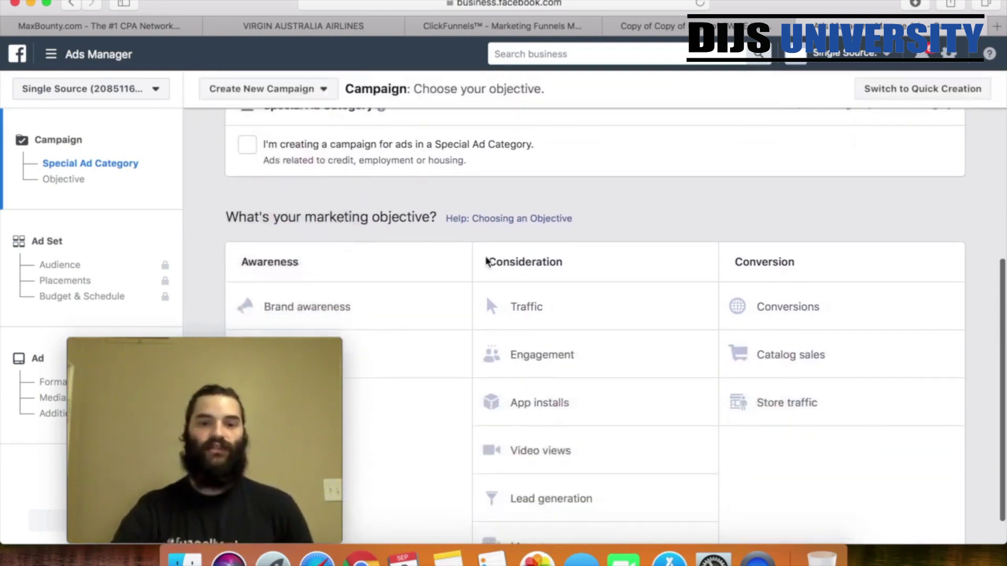
{"action": "left_click", "coordinate": [526, 297]}
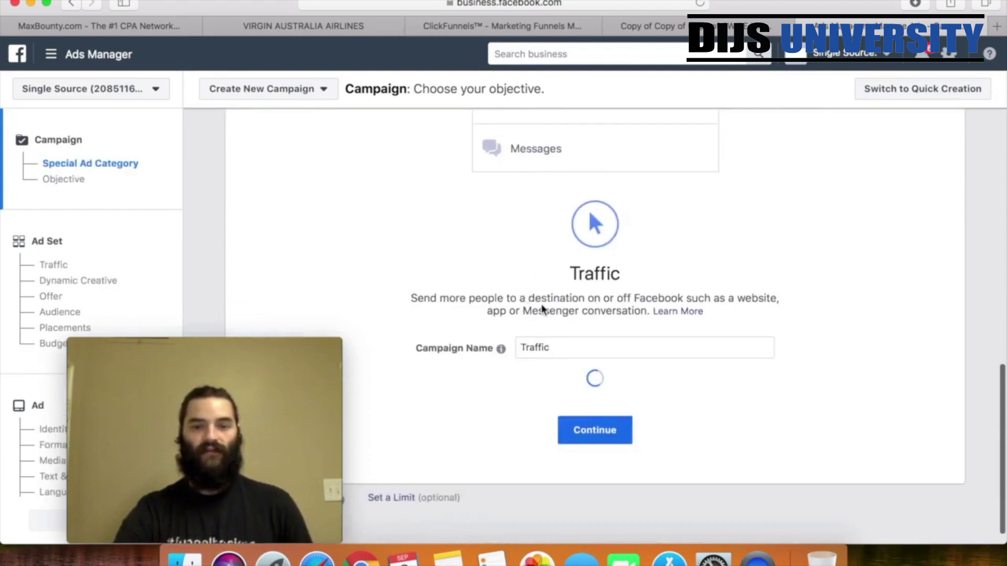
Name the campaign Traffic-maxbounty-virgin and continue to the ad set settings
{"action": "left_click", "coordinate": [563, 349]}
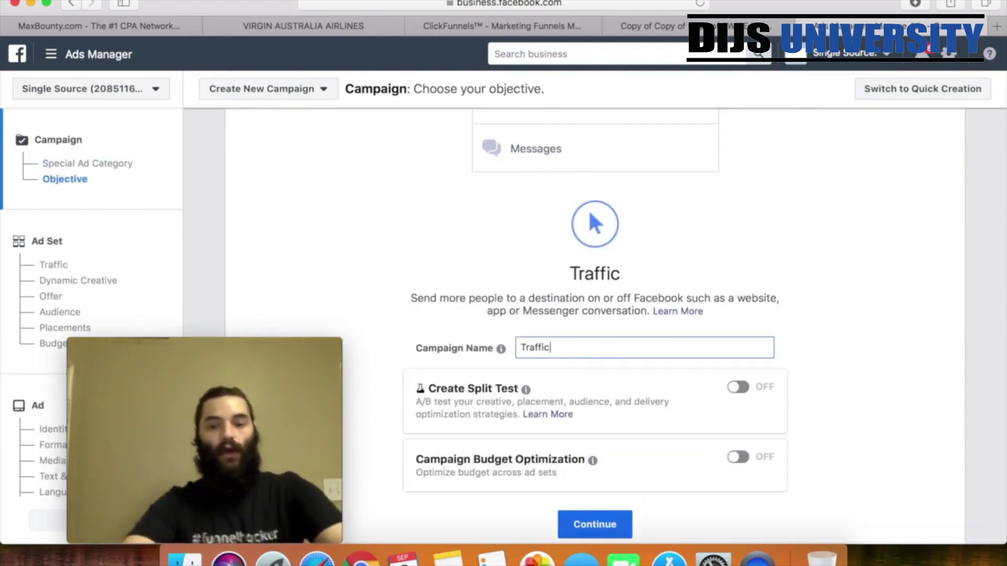
{"action": "type", "text": "-maxbo"}
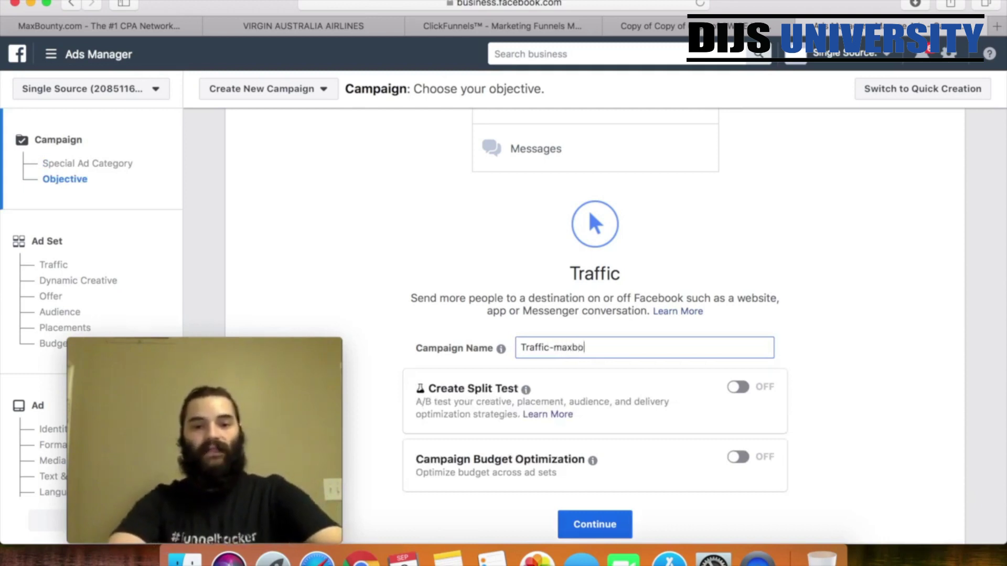
{"action": "type", "text": "unty-"}
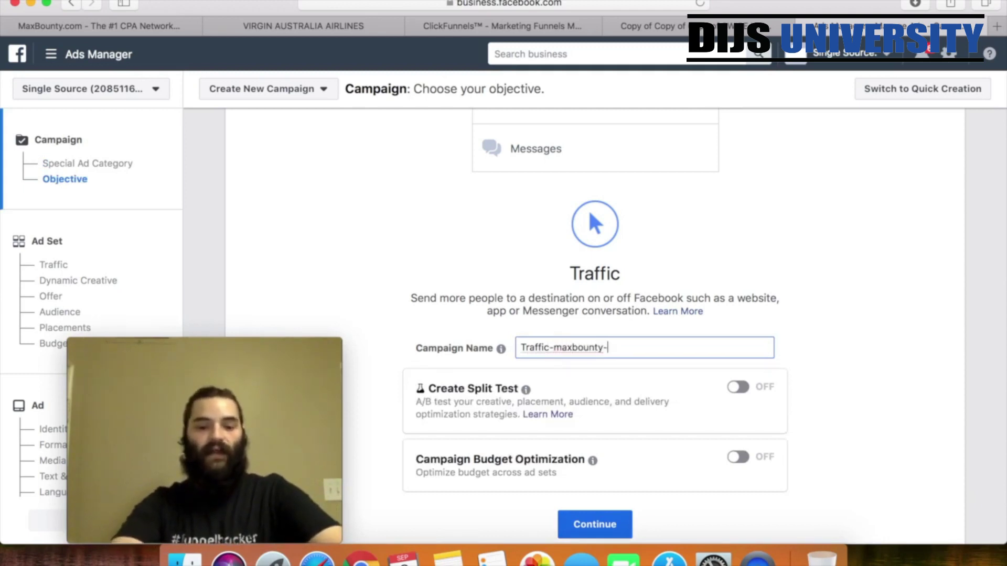
{"action": "type", "text": "virgin"}
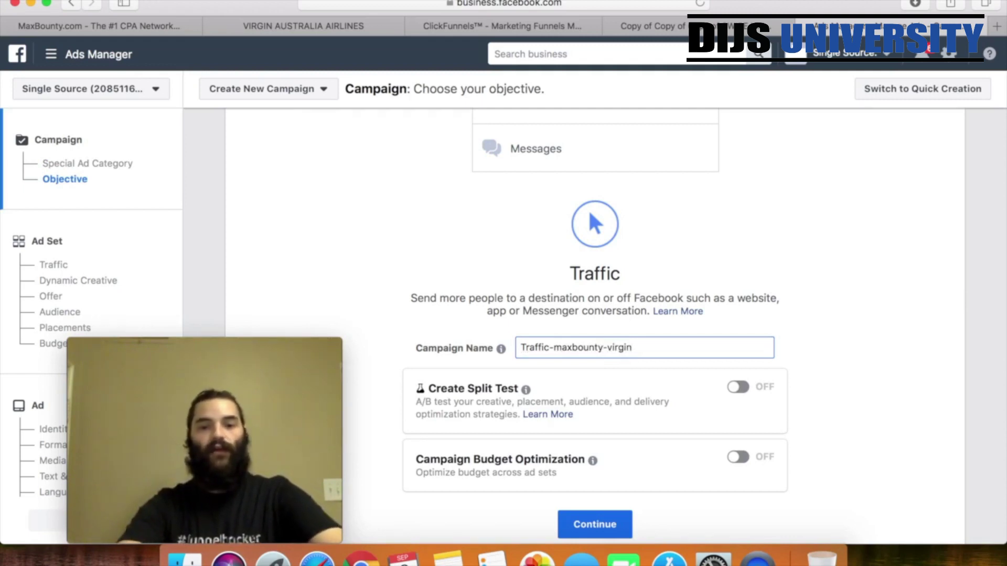
{"action": "type", "text": "/igso"}
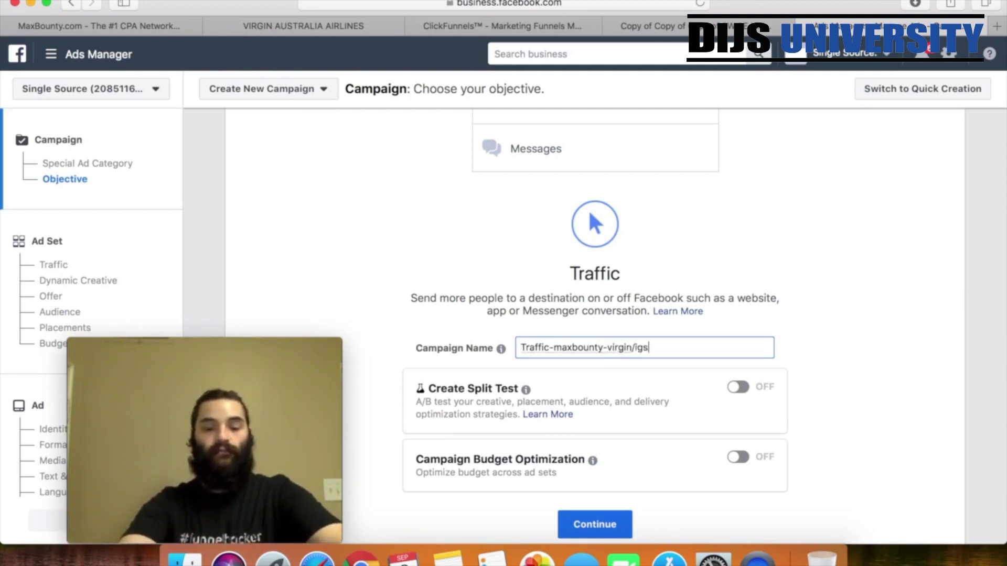
{"action": "key", "text": "BackSpace"}
{"action": "key", "text": "BackSpace"}
{"action": "key", "text": "BackSpace"}
{"action": "key", "text": "BackSpace"}
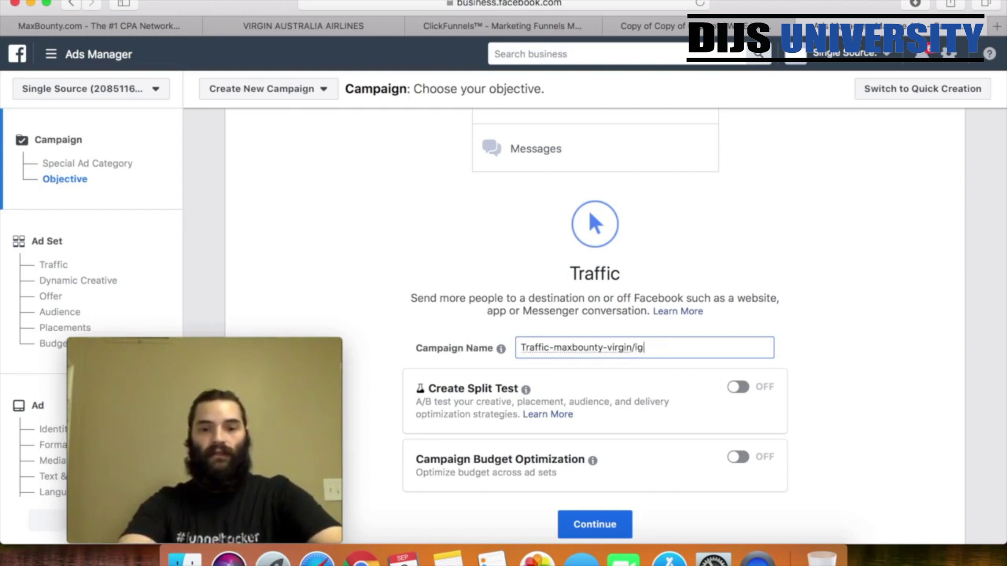
{"action": "key", "text": "BackSpace"}
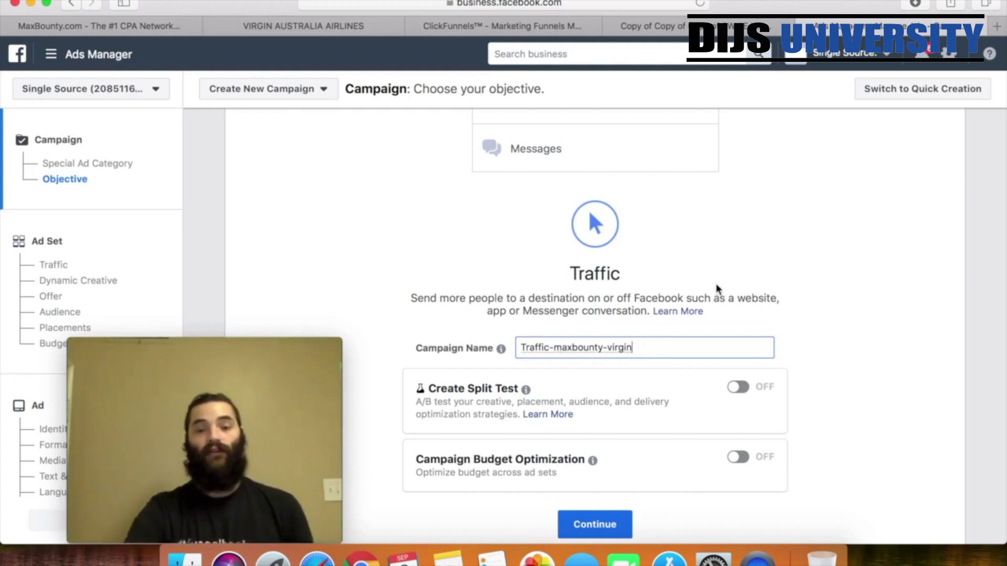
{"action": "left_click", "coordinate": [592, 524]}
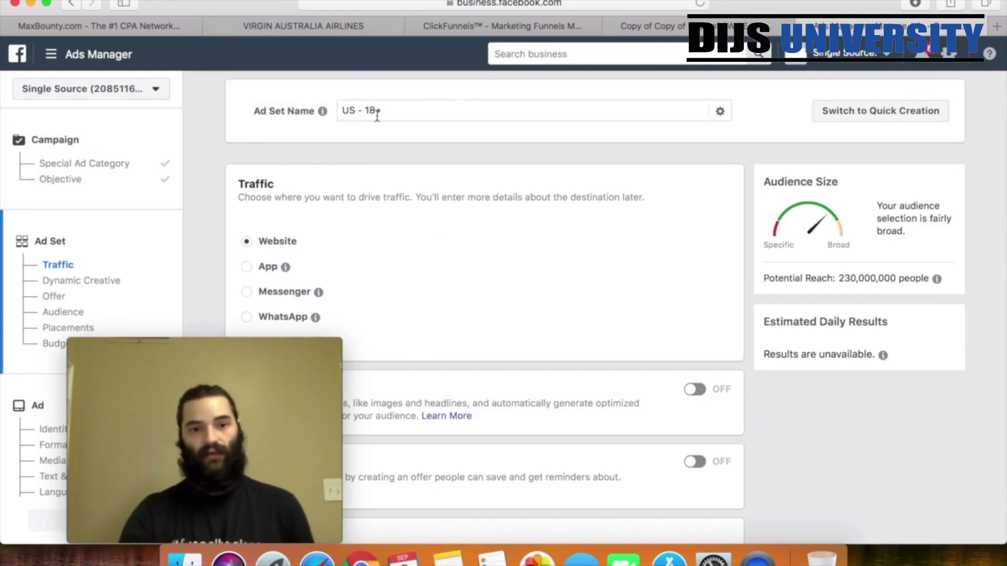
Append Female to the ad set name so it reads US - 18+Female
{"action": "left_click", "coordinate": [407, 110]}
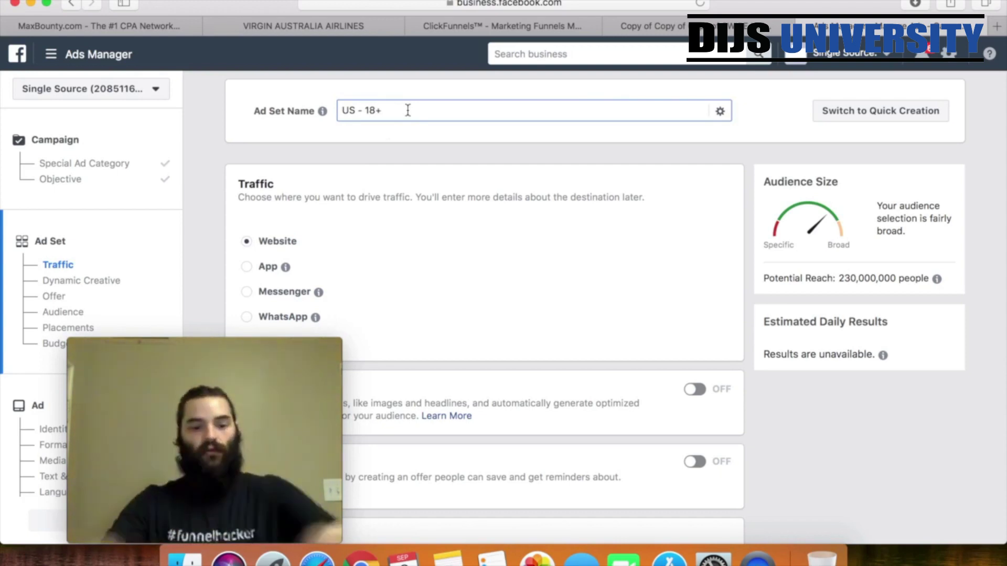
{"action": "type", "text": "Female"}
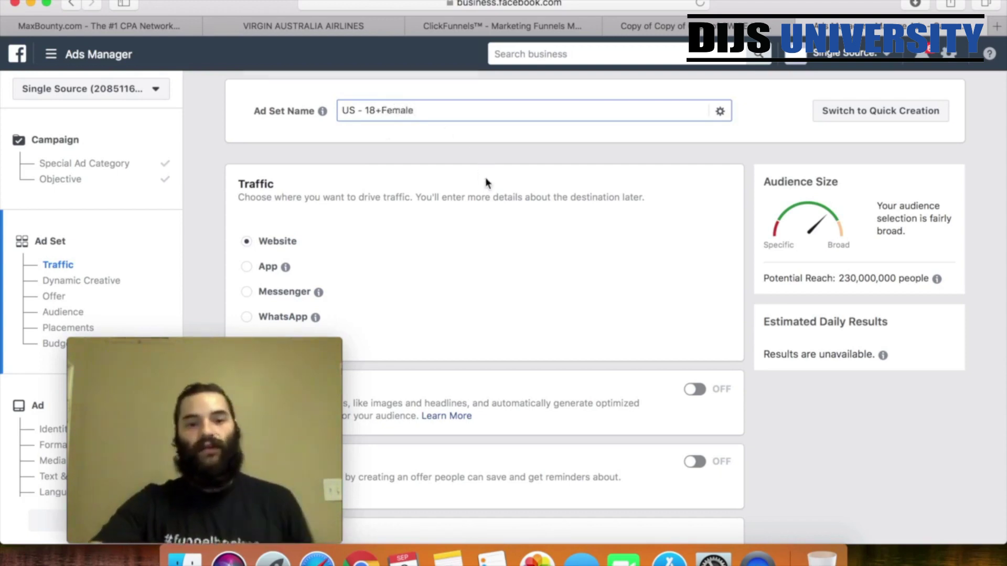
{"action": "key", "text": "BackSpace"}
{"action": "key", "text": "BackSpace"}
{"action": "key", "text": "BackSpace"}
{"action": "key", "text": "BackSpace"}
{"action": "key", "text": "BackSpace"}
{"action": "key", "text": "BackSpace"}
{"action": "scroll", "coordinate": [485, 181], "scroll_direction": "down", "scroll_amount": 7}
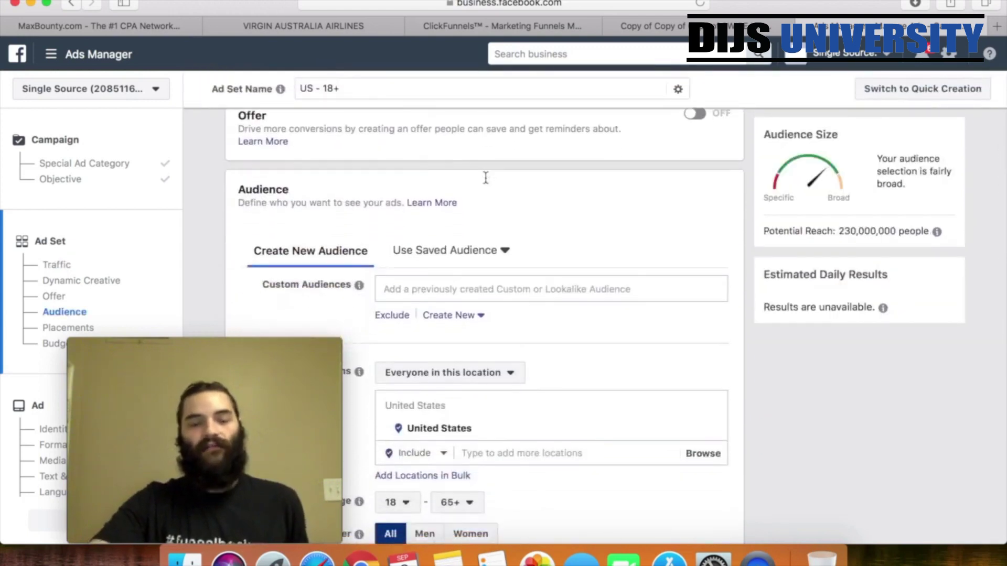
{"action": "scroll", "coordinate": [485, 177], "scroll_direction": "down", "scroll_amount": 4}
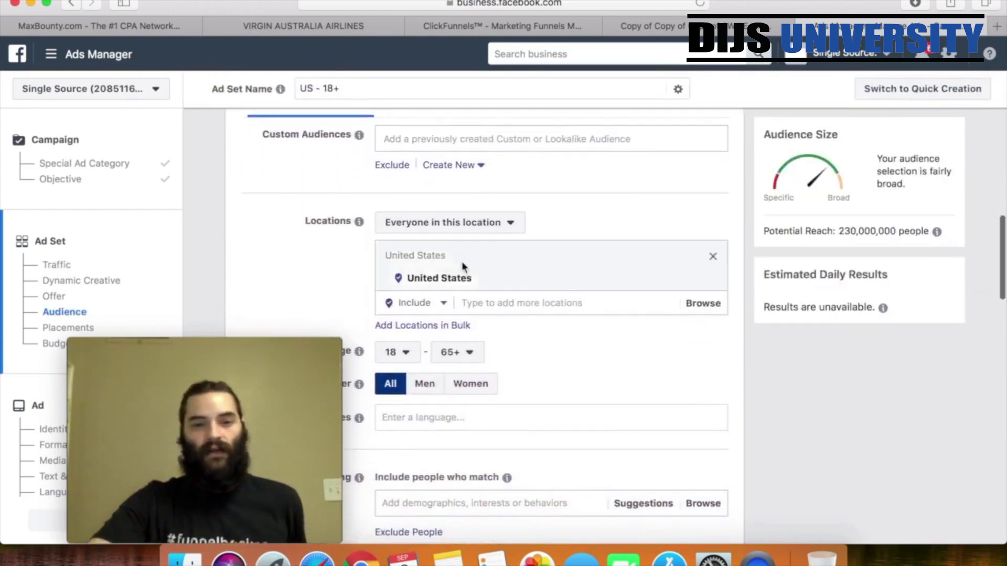
{"action": "mouse_move", "coordinate": [688, 291]}
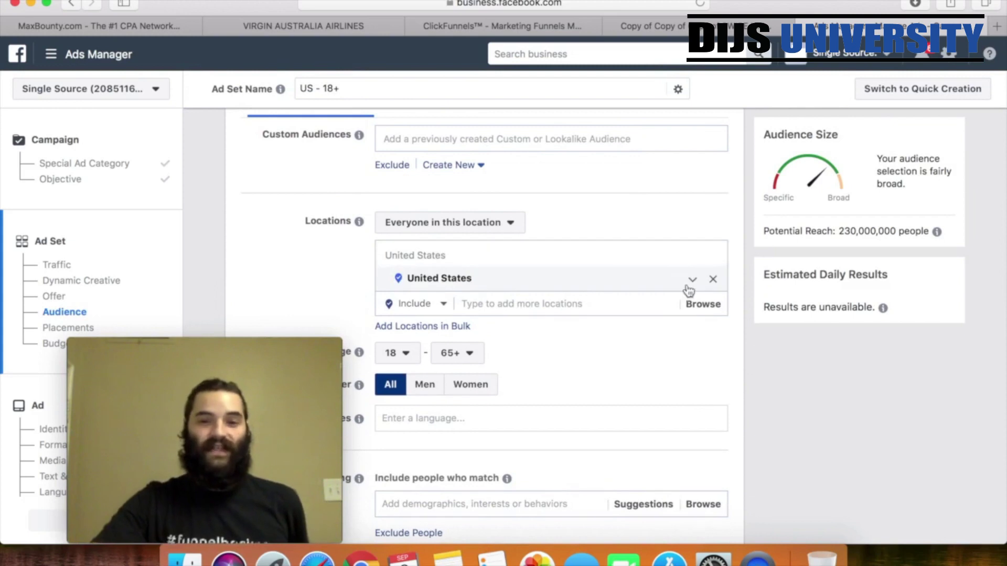
{"action": "type", "text": "Female"}
Replace the United States with Australia as the audience location
{"action": "left_click", "coordinate": [712, 279]}
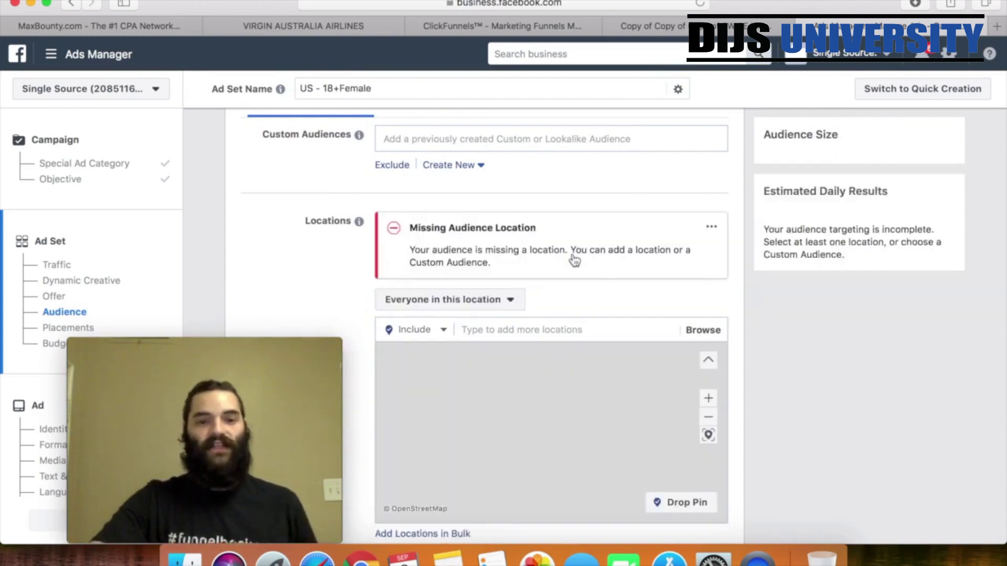
{"action": "scroll", "coordinate": [552, 256], "scroll_direction": "down", "scroll_amount": 3}
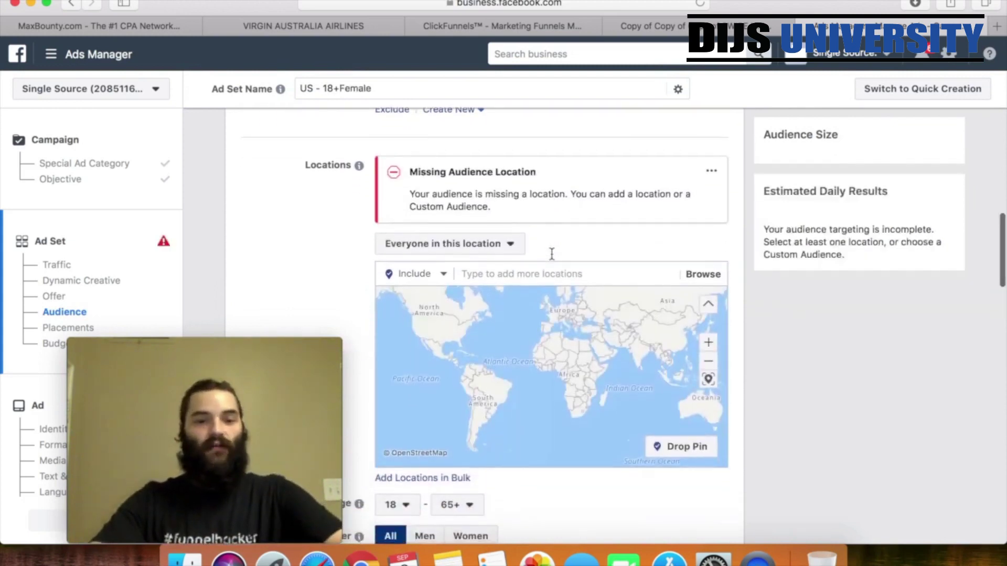
{"action": "left_click", "coordinate": [539, 268]}
{"action": "type", "text": "austr"}
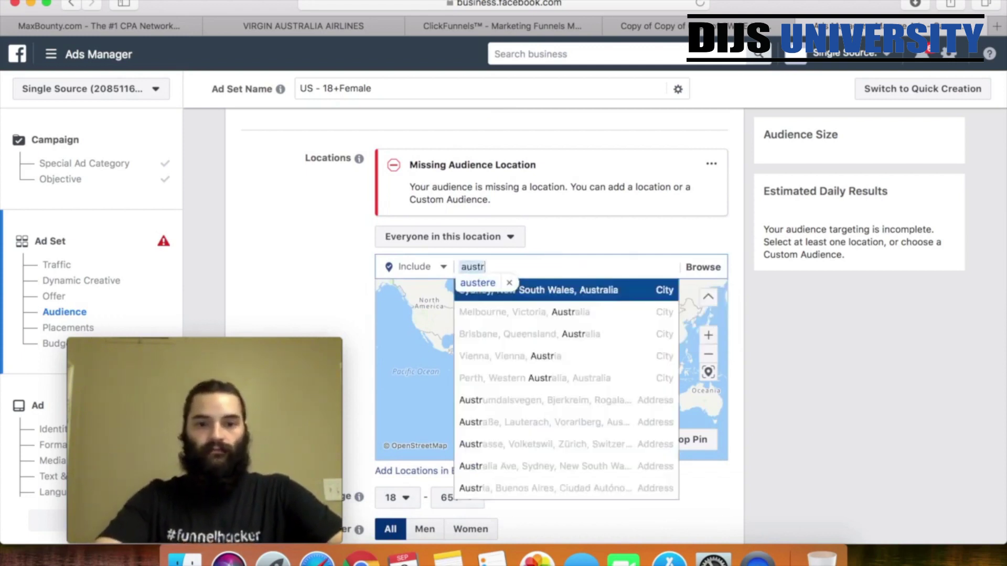
{"action": "type", "text": "alia"}
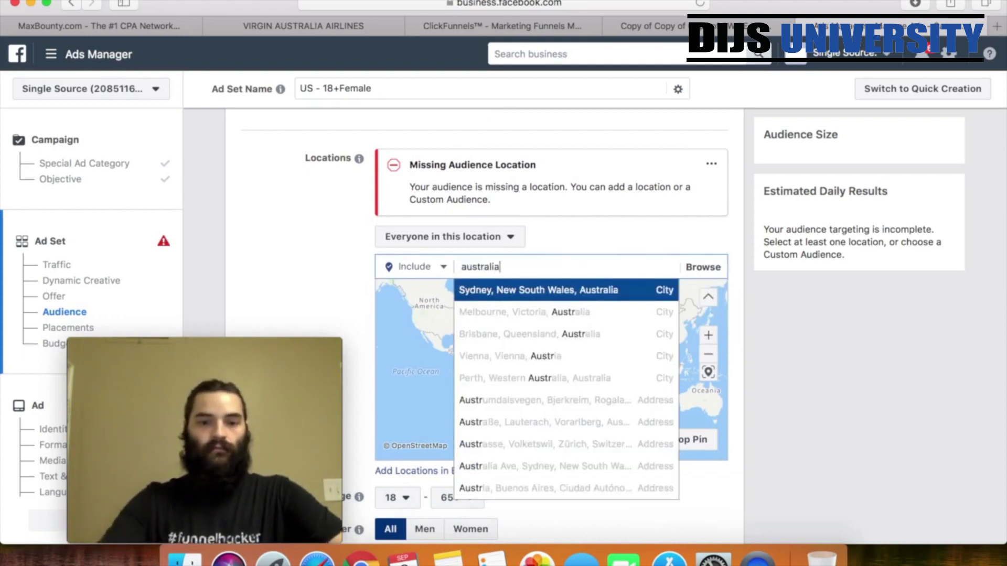
{"action": "left_click", "coordinate": [603, 300]}
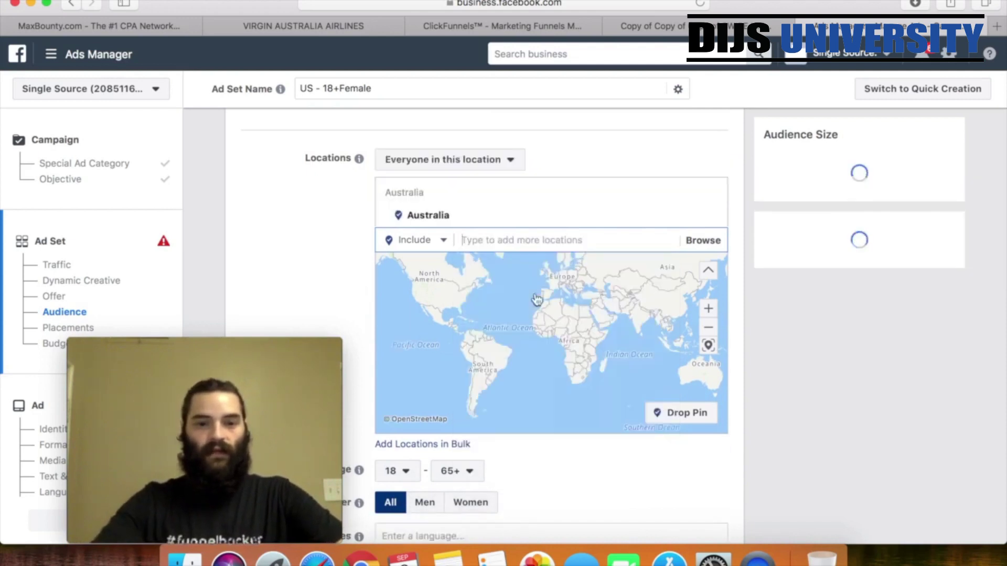
Limit the audience to women and set its language to English (All)
{"action": "scroll", "coordinate": [290, 270], "scroll_direction": "down", "scroll_amount": 2}
{"action": "scroll", "coordinate": [290, 271], "scroll_direction": "down", "scroll_amount": 5}
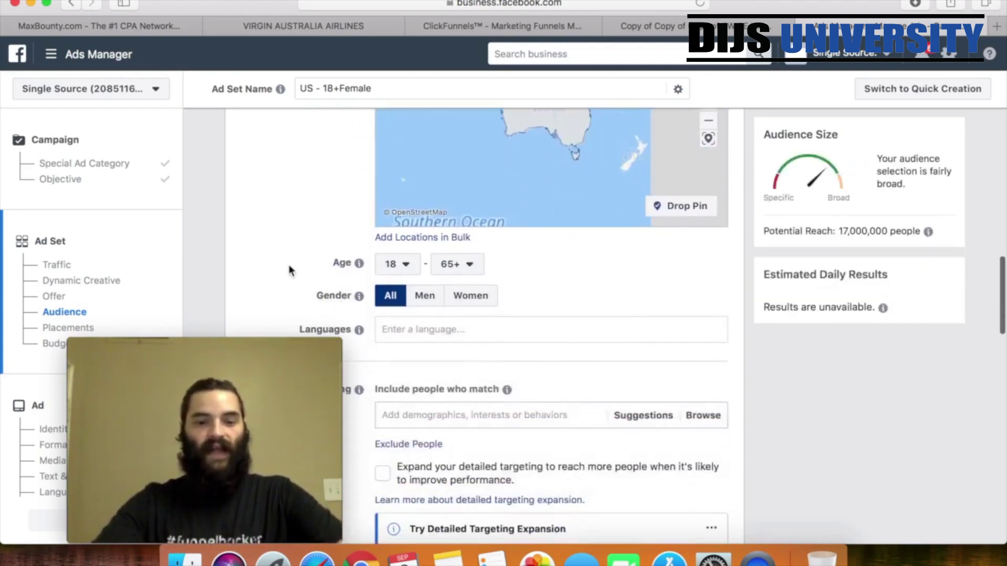
{"action": "left_click", "coordinate": [469, 296]}
{"action": "left_click", "coordinate": [435, 328]}
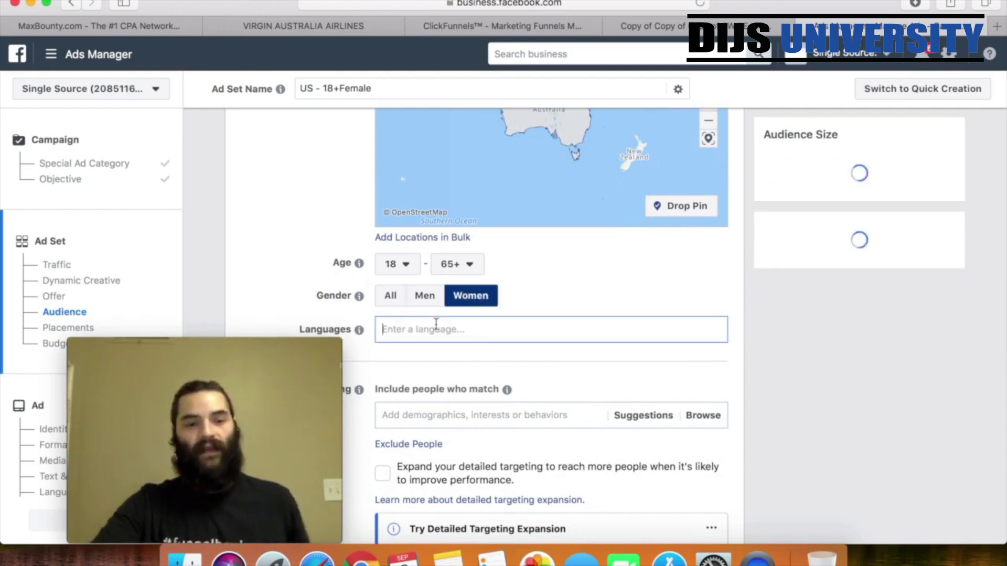
{"action": "type", "text": "english"}
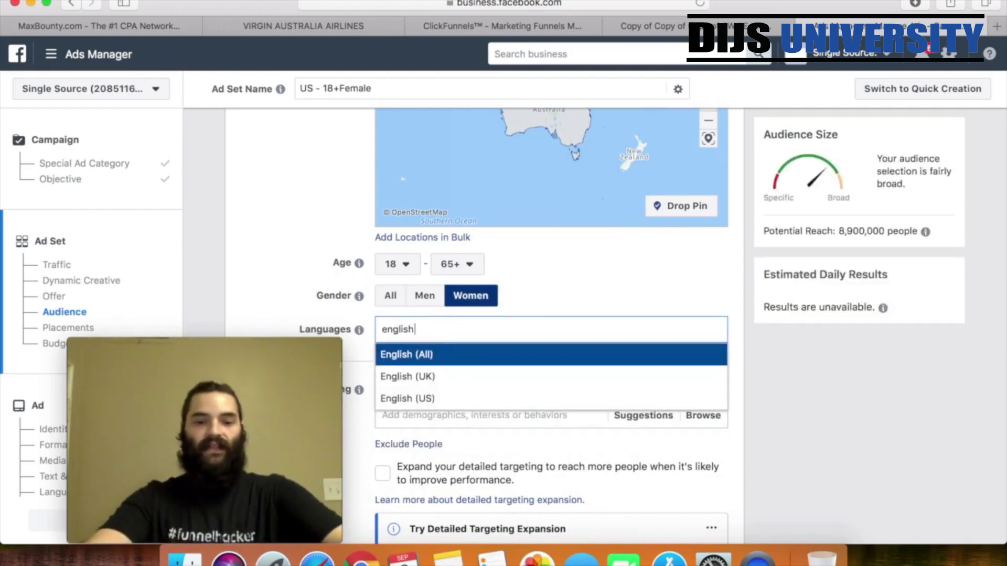
{"action": "left_click", "coordinate": [456, 350]}
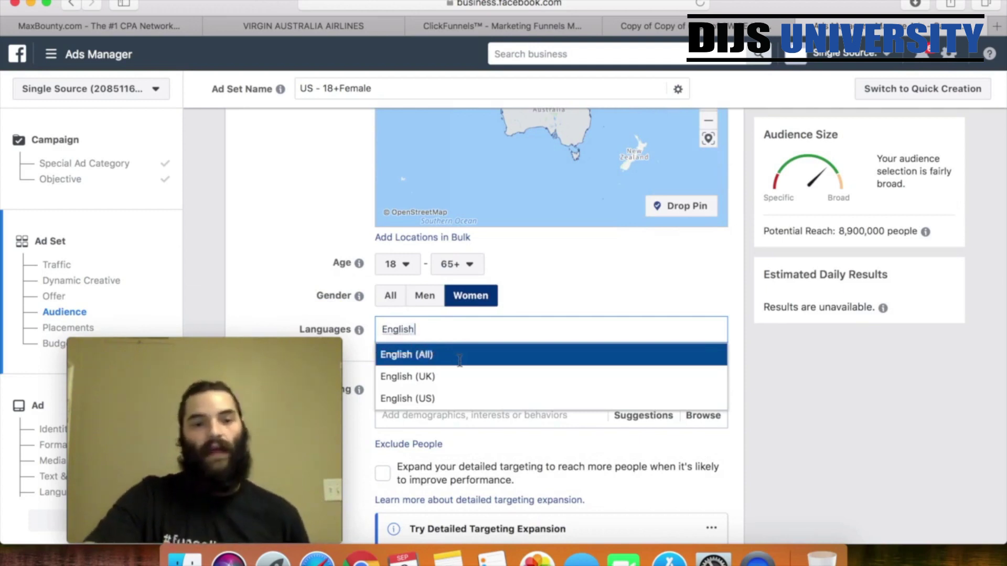
{"action": "left_click", "coordinate": [459, 360]}
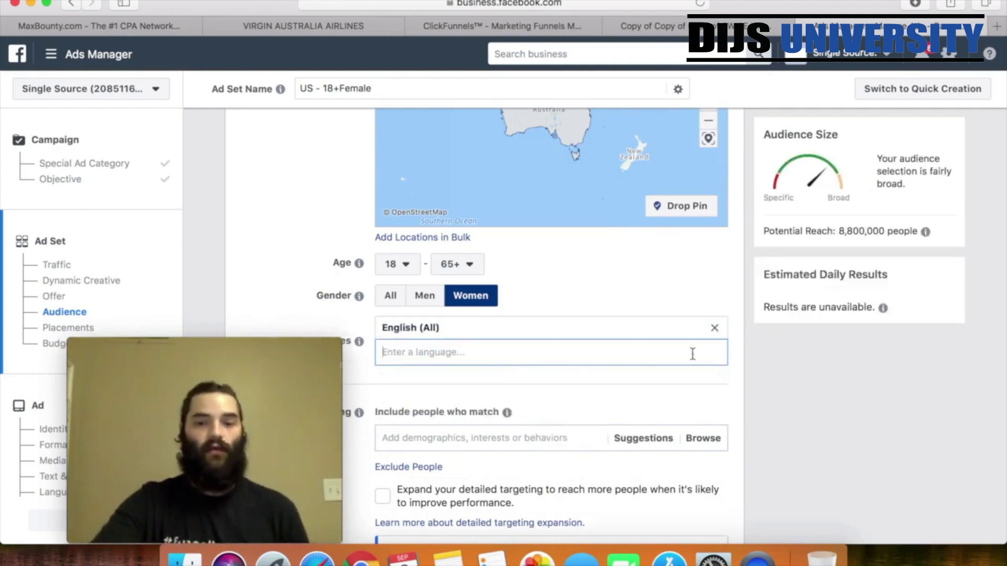
Add the Virgin Australia interest to the audience's detailed targeting
{"action": "scroll", "coordinate": [750, 340], "scroll_direction": "down", "scroll_amount": 2}
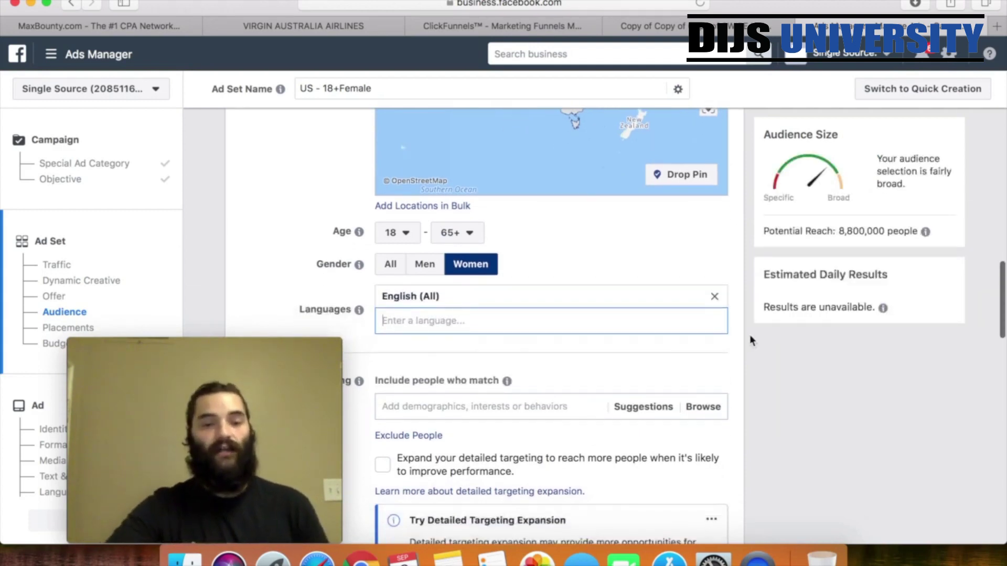
{"action": "scroll", "coordinate": [749, 340], "scroll_direction": "down", "scroll_amount": 3}
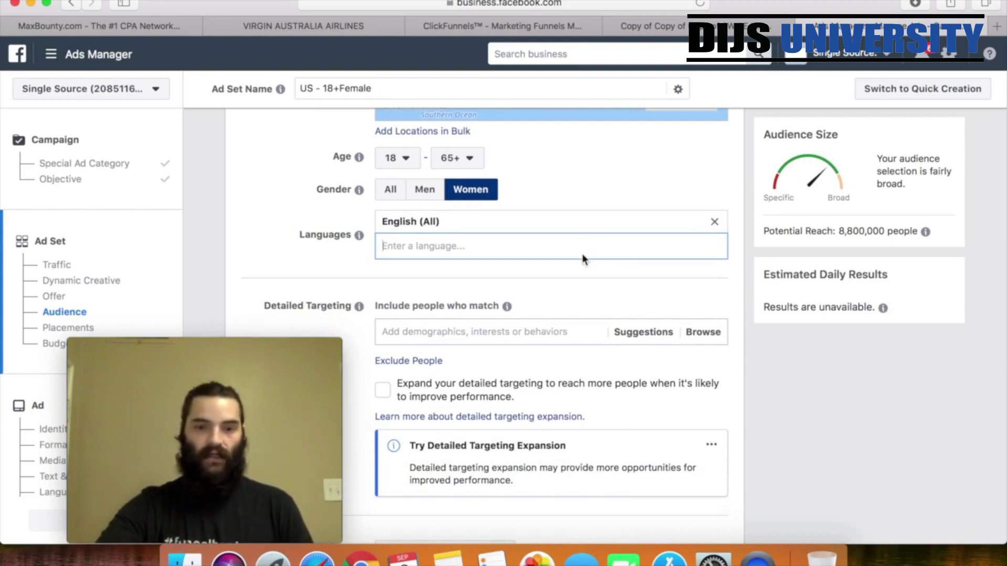
{"action": "left_click", "coordinate": [576, 315]}
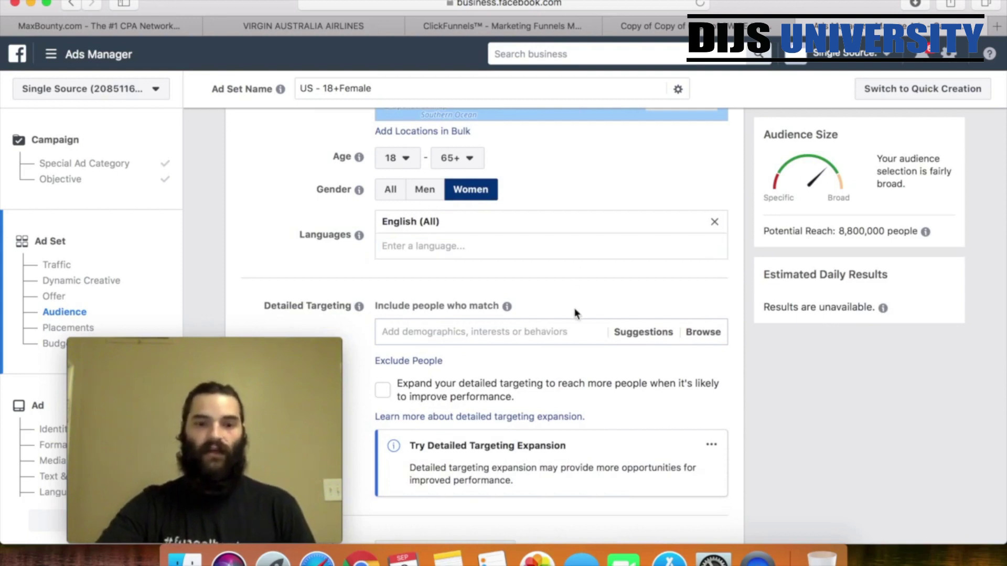
{"action": "left_click", "coordinate": [486, 333]}
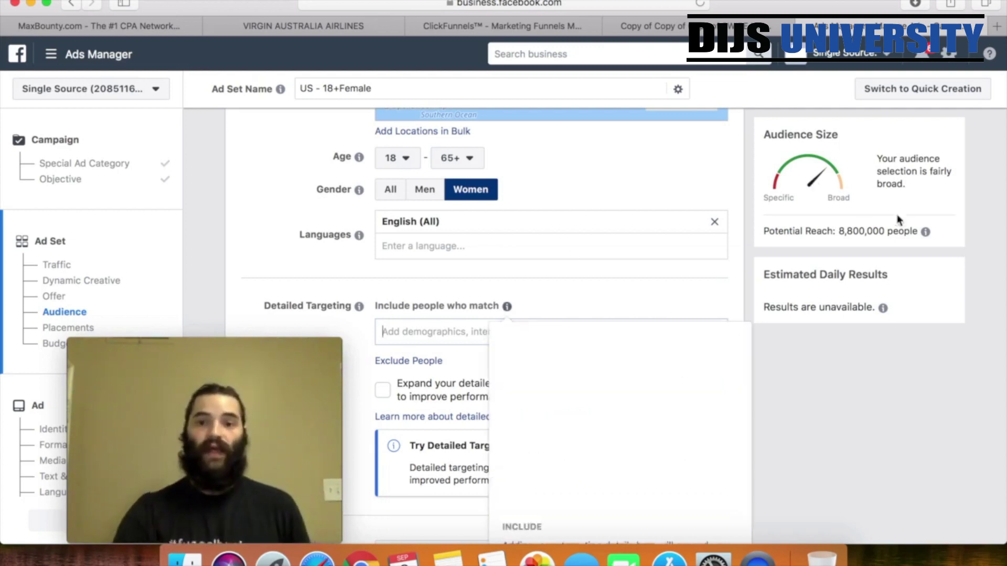
{"action": "left_click", "coordinate": [832, 255]}
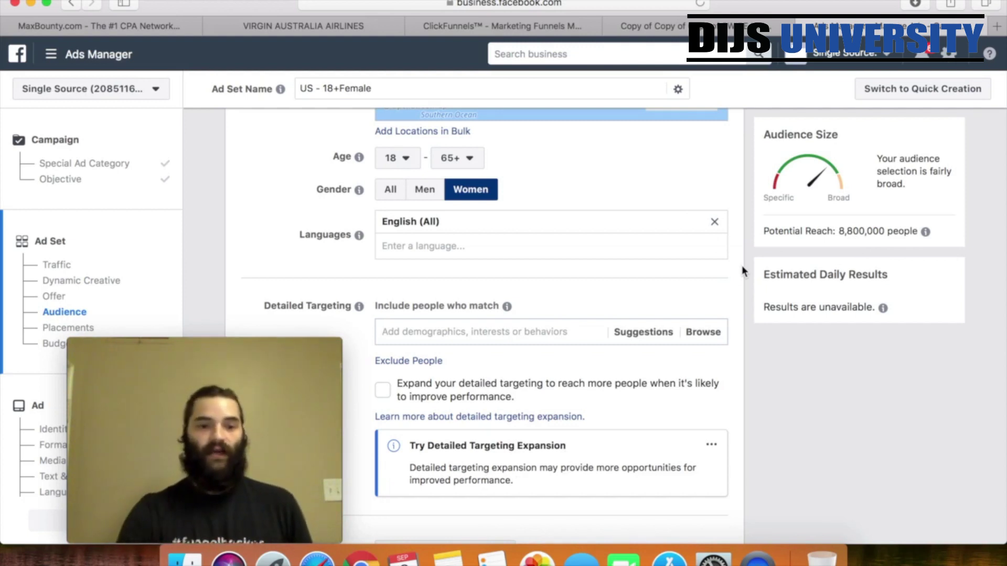
{"action": "left_click", "coordinate": [408, 332]}
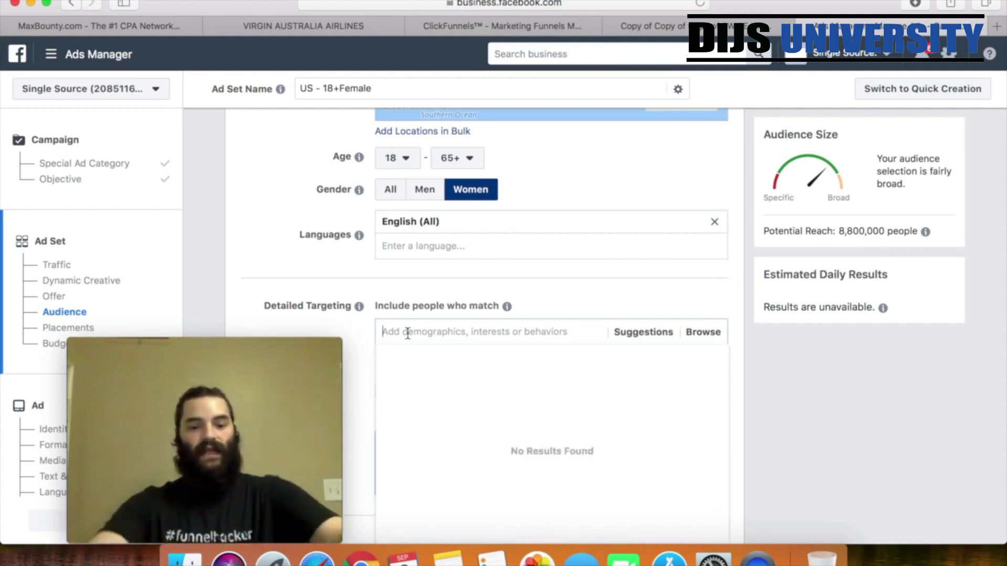
{"action": "type", "text": "virgin au"}
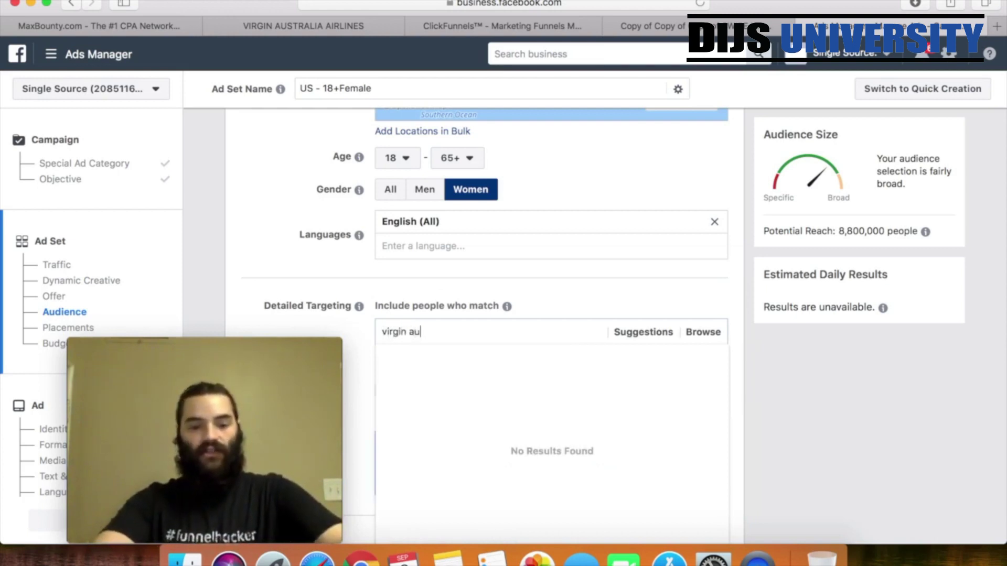
{"action": "type", "text": "stralia"}
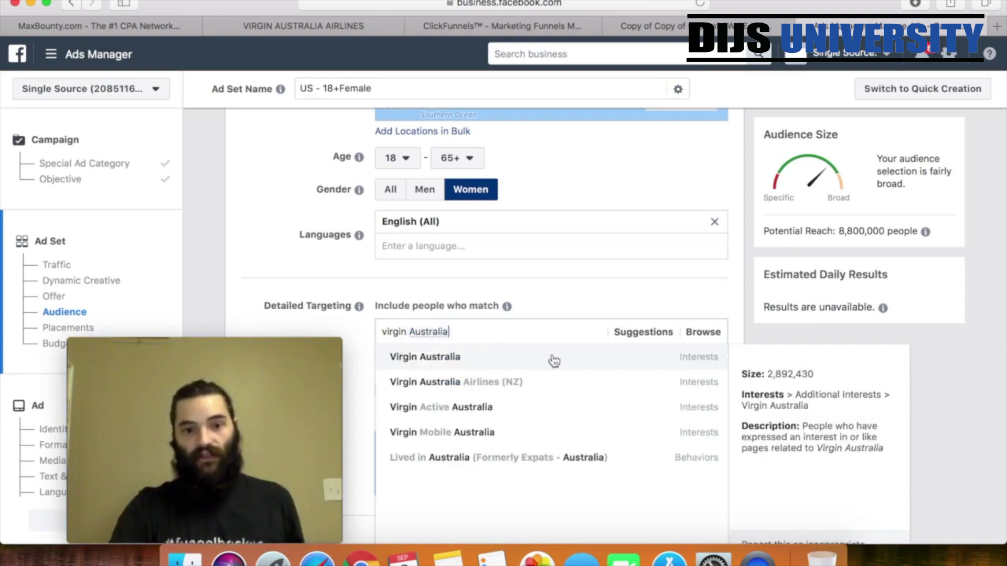
{"action": "left_click", "coordinate": [552, 359]}
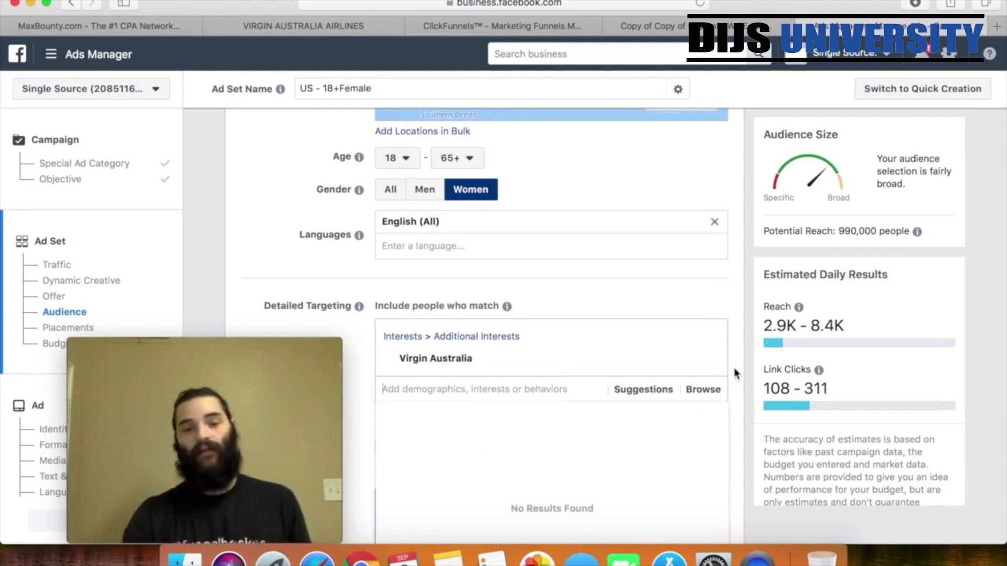
Browse the suggested interests related to Virgin Australia in detailed targeting without adding any
{"action": "scroll", "coordinate": [734, 373], "scroll_direction": "down", "scroll_amount": 3}
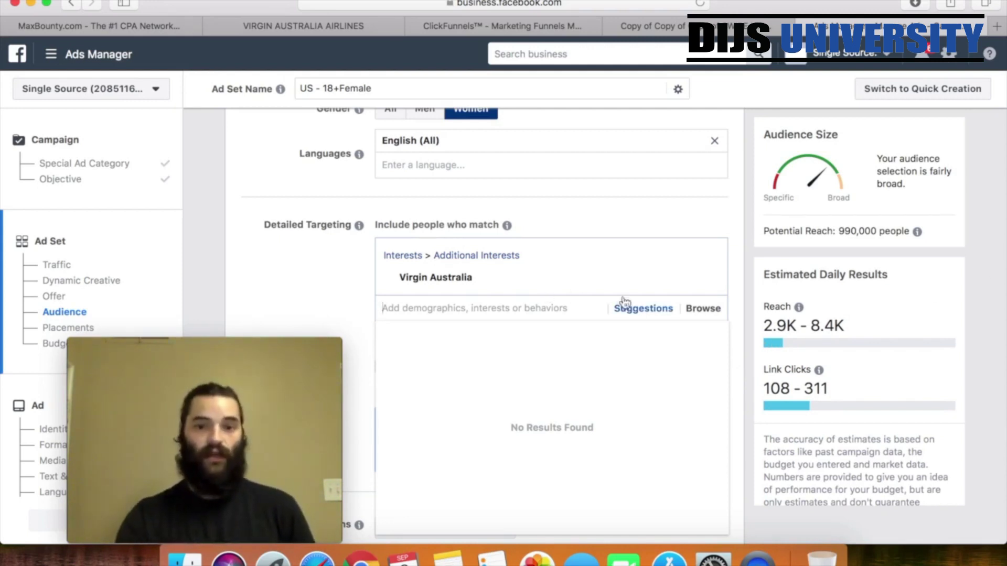
{"action": "left_click", "coordinate": [639, 311]}
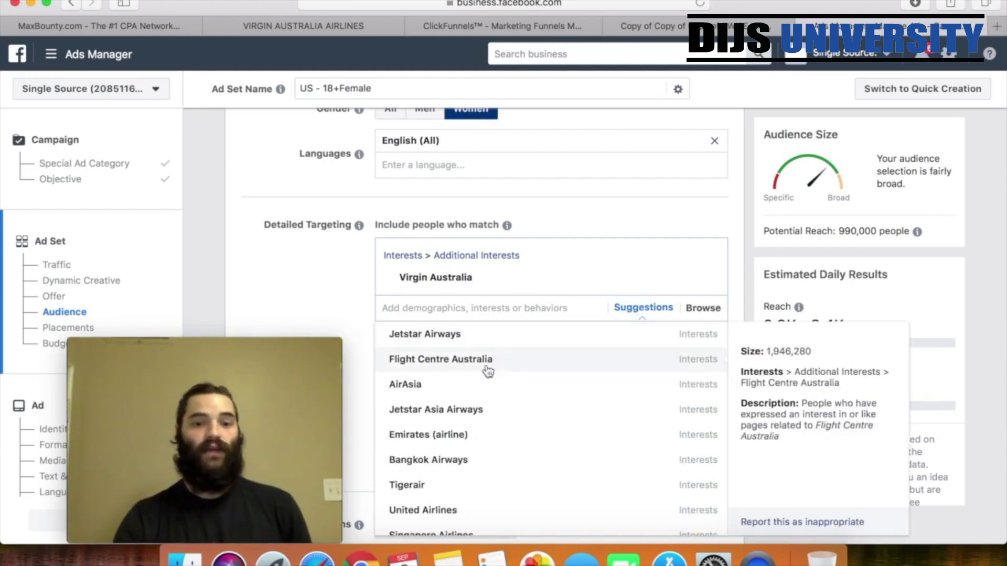
{"action": "scroll", "coordinate": [478, 394], "scroll_direction": "down", "scroll_amount": 4}
{"action": "scroll", "coordinate": [479, 397], "scroll_direction": "down", "scroll_amount": 2}
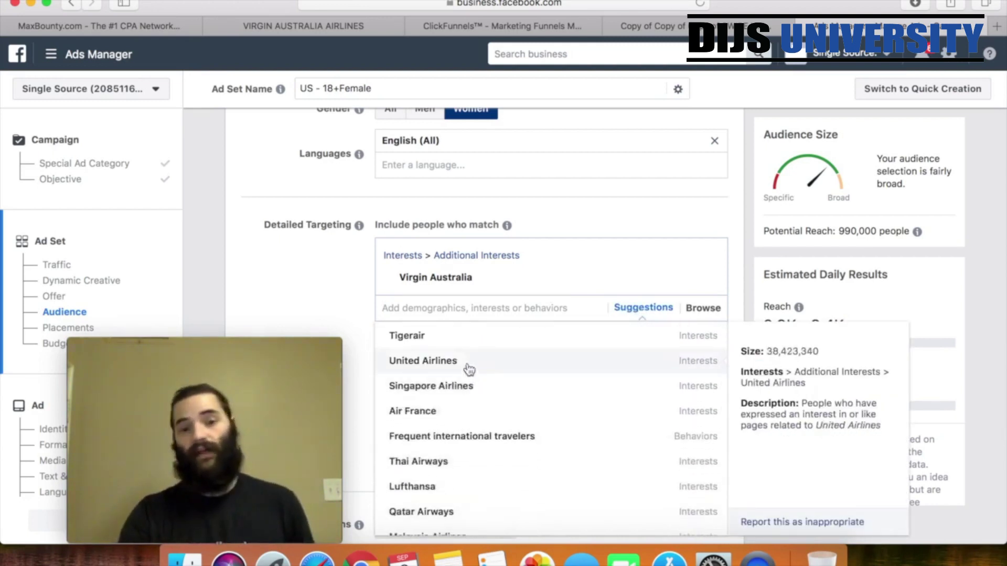
{"action": "scroll", "coordinate": [472, 365], "scroll_direction": "up", "scroll_amount": 6}
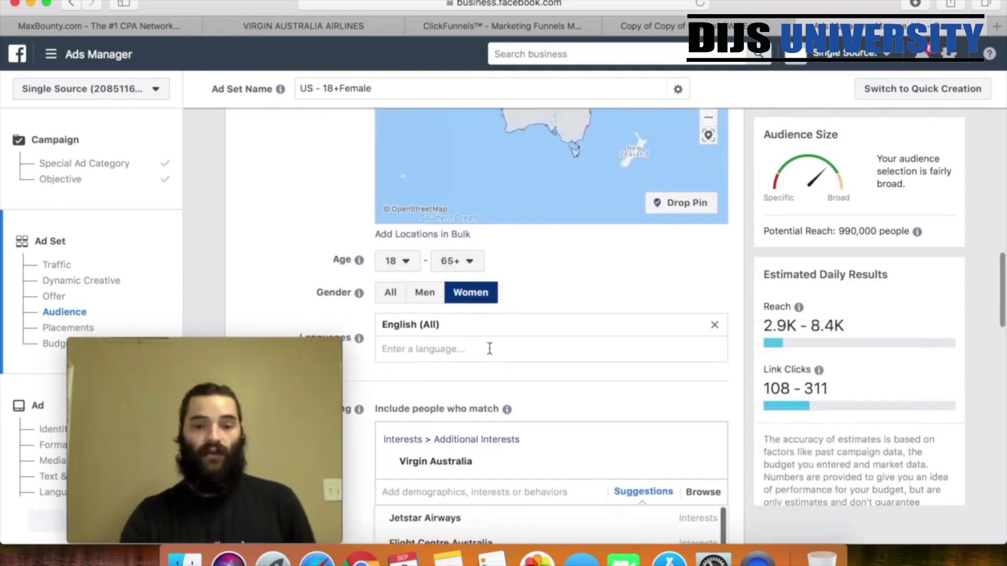
{"action": "scroll", "coordinate": [488, 349], "scroll_direction": "down", "scroll_amount": 3}
{"action": "left_click", "coordinate": [487, 405]}
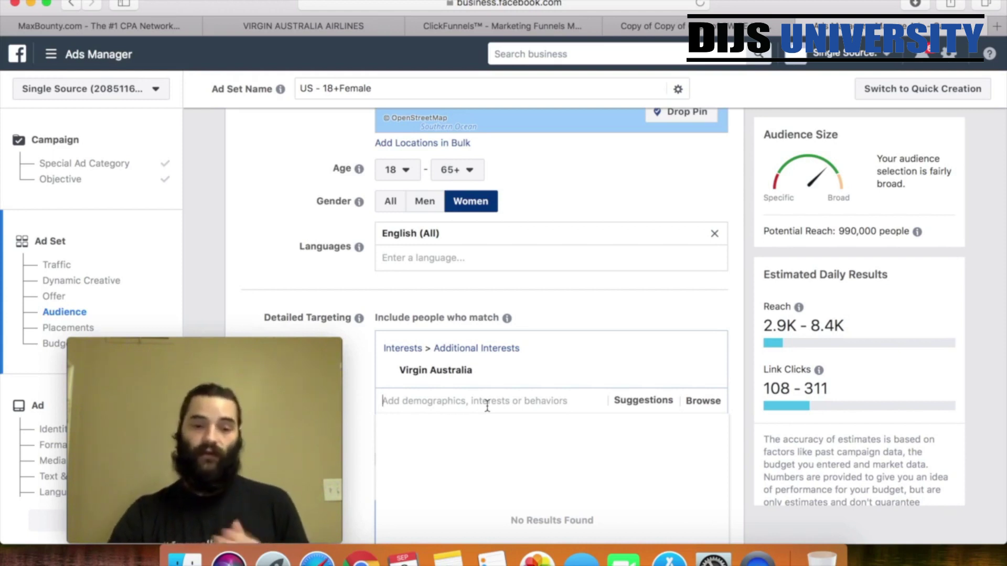
{"action": "scroll", "coordinate": [487, 406], "scroll_direction": "down", "scroll_amount": 5}
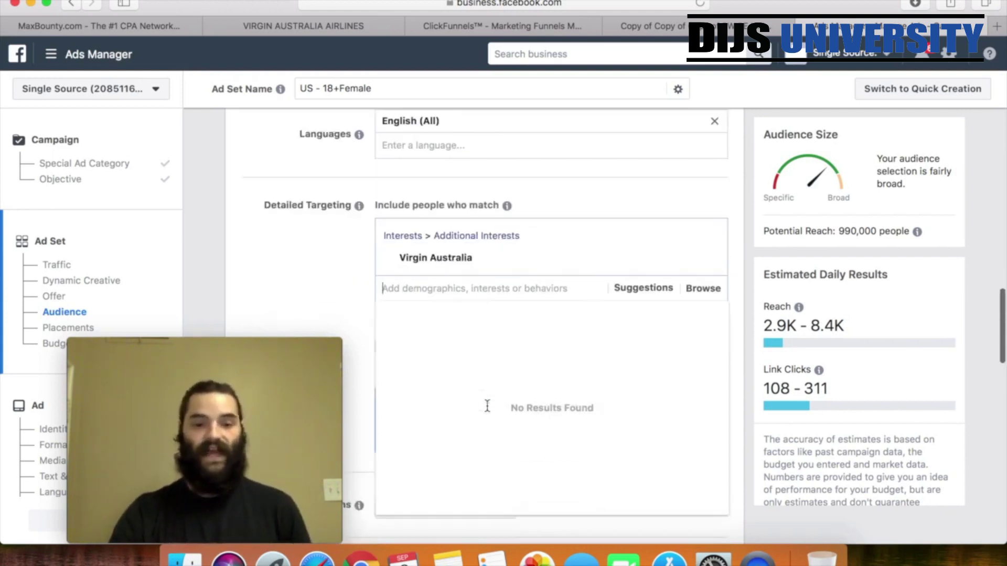
{"action": "left_click", "coordinate": [357, 289]}
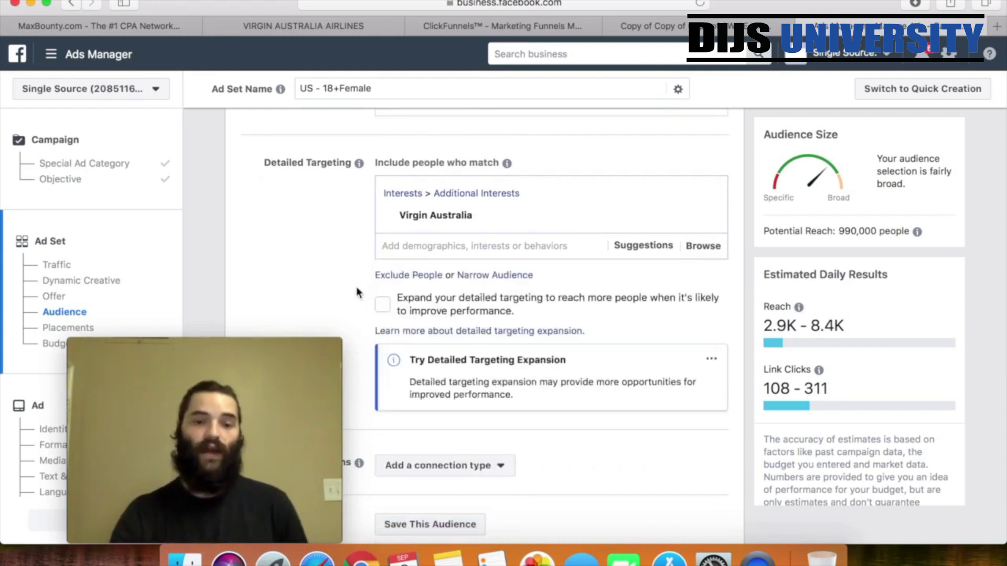
Switch the ad set to manually edited placements and restrict the devices to Mobile by excluding Desktop
{"action": "scroll", "coordinate": [357, 292], "scroll_direction": "up", "scroll_amount": 5}
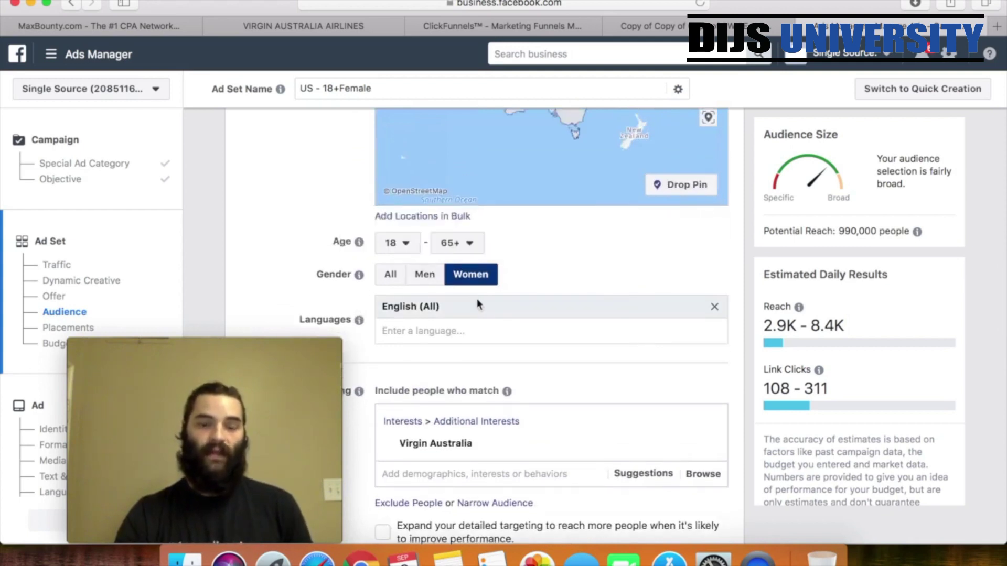
{"action": "scroll", "coordinate": [410, 350], "scroll_direction": "down", "scroll_amount": 3}
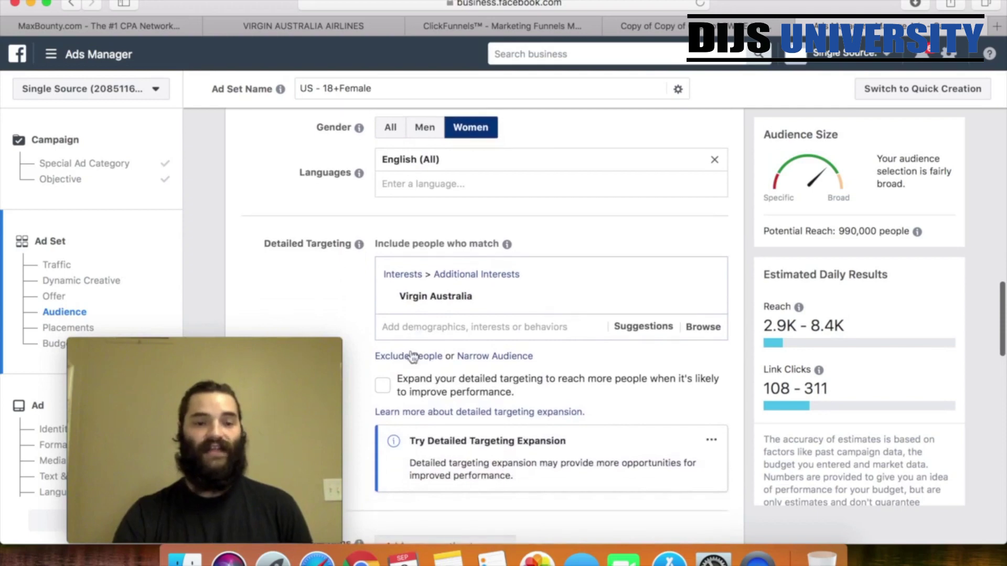
{"action": "scroll", "coordinate": [482, 358], "scroll_direction": "down", "scroll_amount": 7}
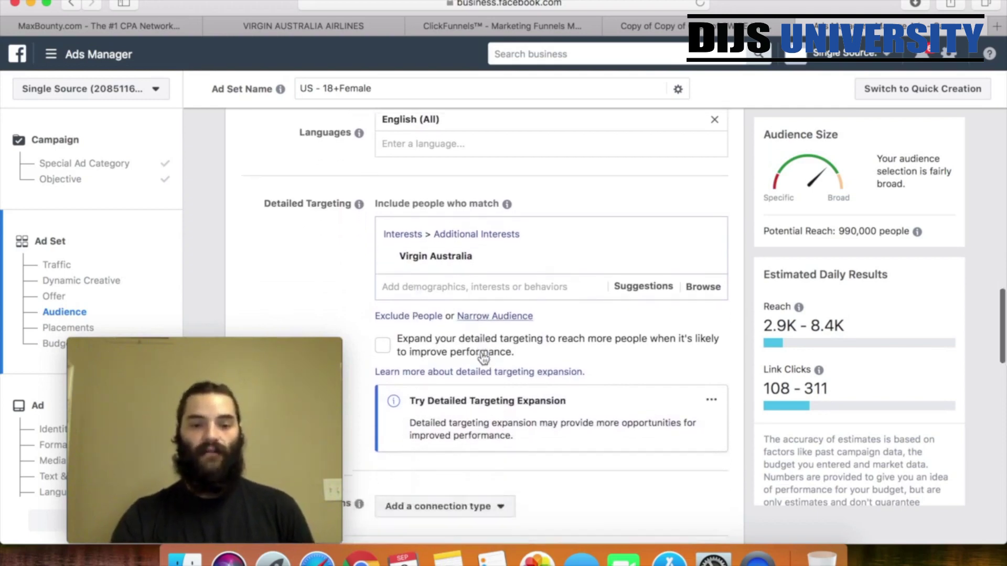
{"action": "scroll", "coordinate": [482, 358], "scroll_direction": "down", "scroll_amount": 5}
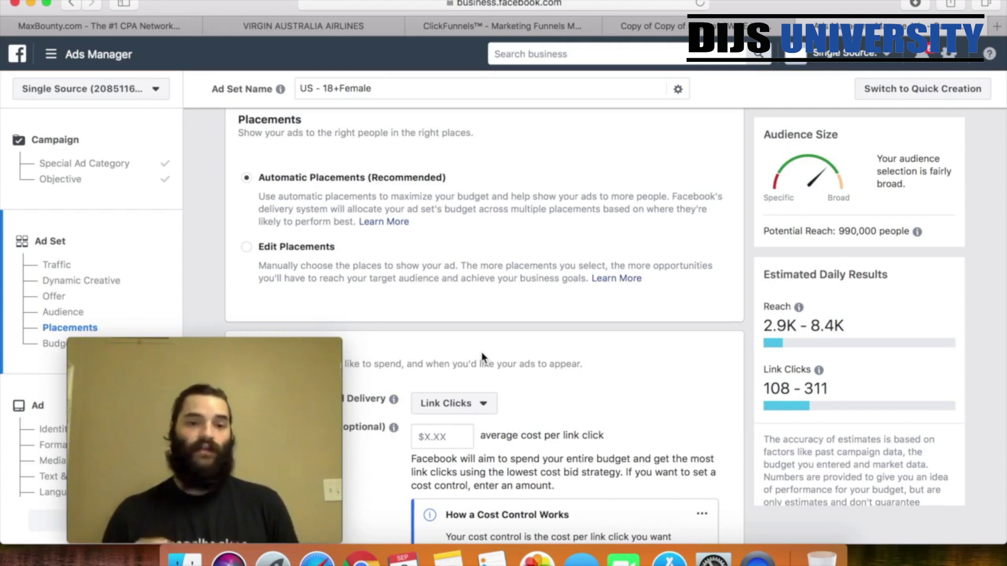
{"action": "left_click", "coordinate": [247, 251]}
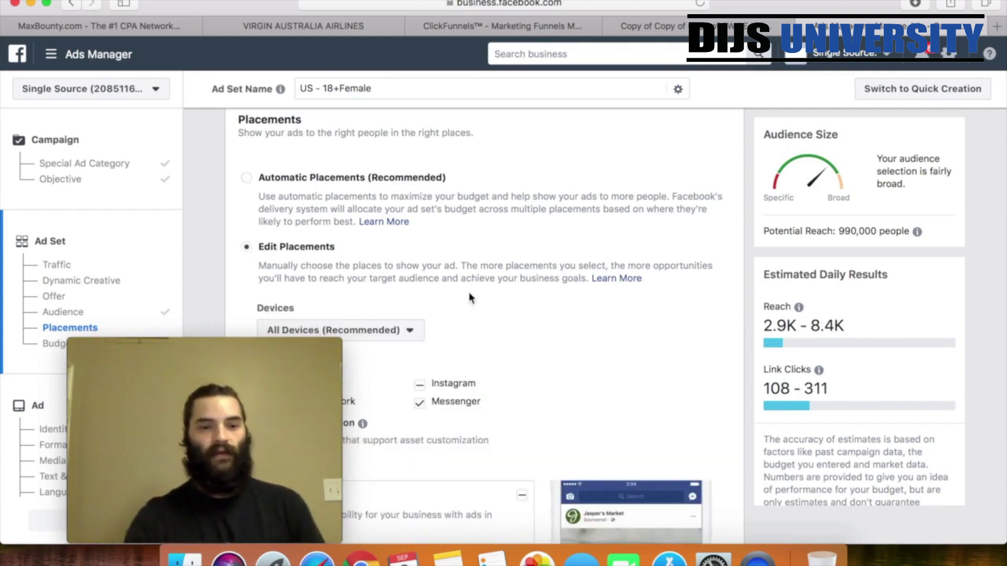
{"action": "scroll", "coordinate": [469, 297], "scroll_direction": "down", "scroll_amount": 5}
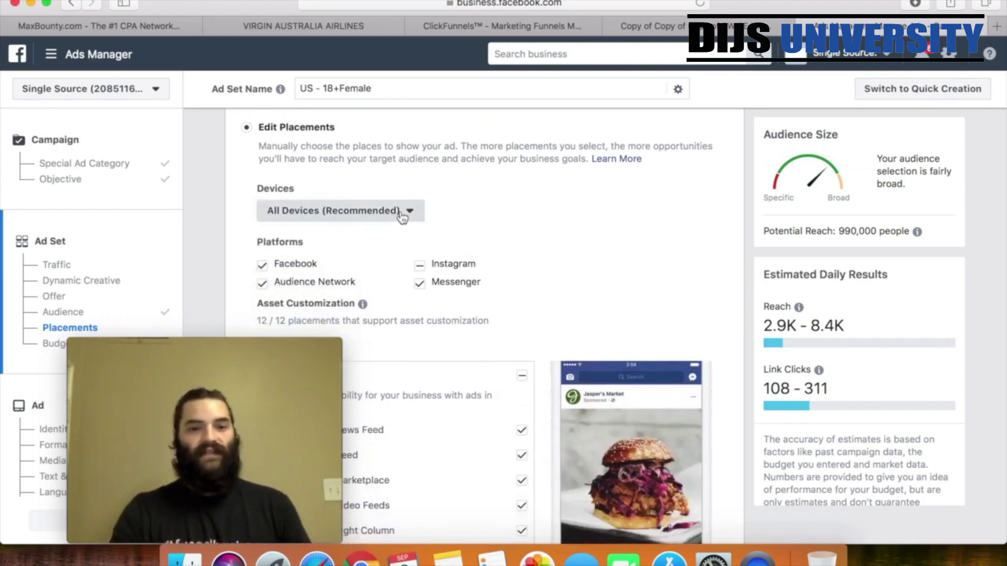
{"action": "left_click", "coordinate": [402, 215]}
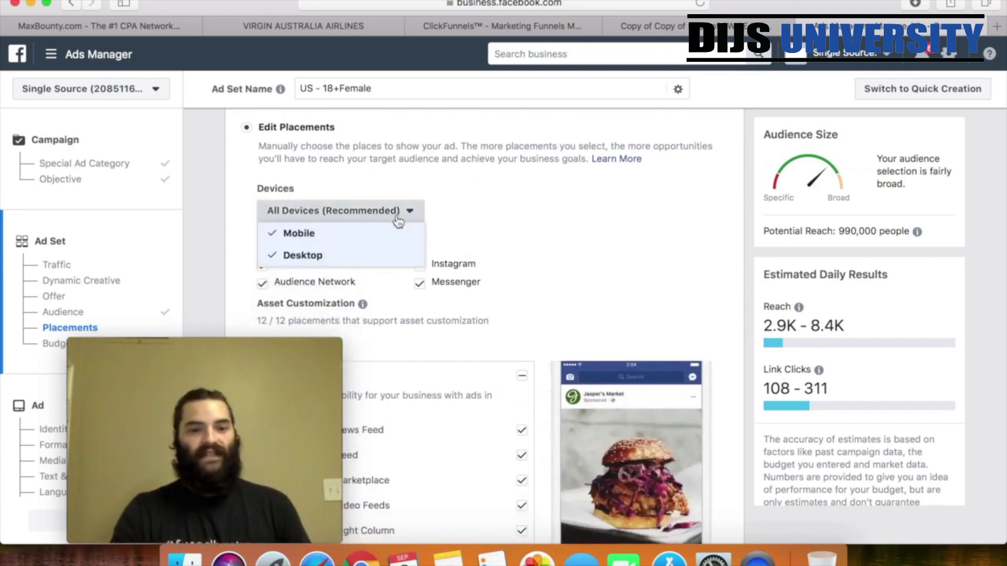
{"action": "left_click", "coordinate": [310, 257]}
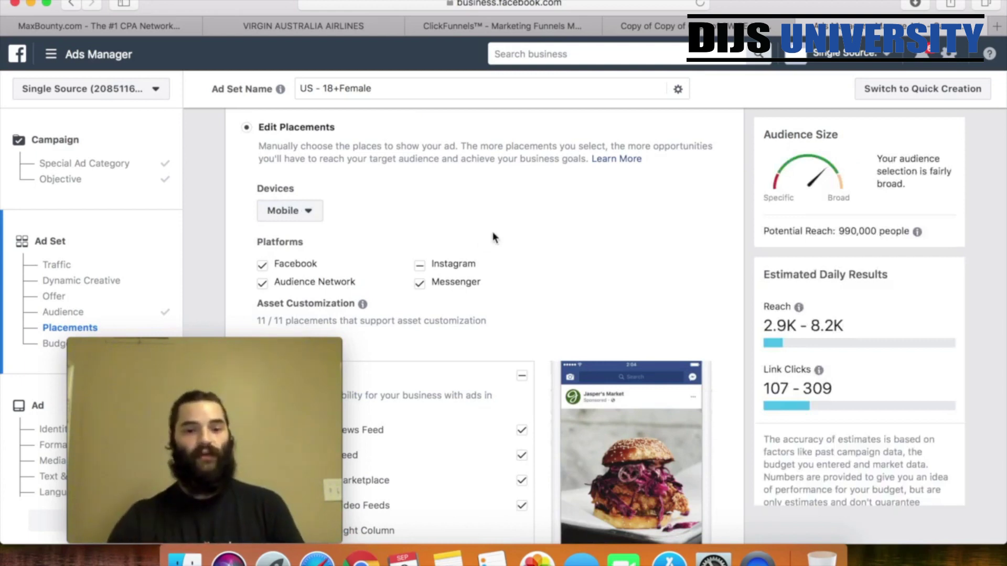
Exclude all Feeds placements from the ad set
{"action": "scroll", "coordinate": [569, 233], "scroll_direction": "down", "scroll_amount": 5}
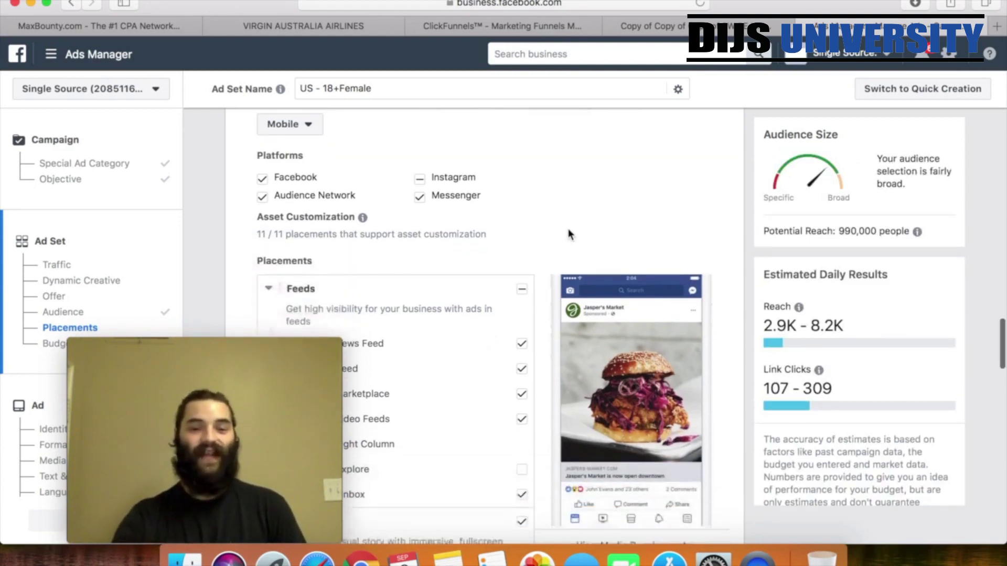
{"action": "scroll", "coordinate": [568, 234], "scroll_direction": "down", "scroll_amount": 1}
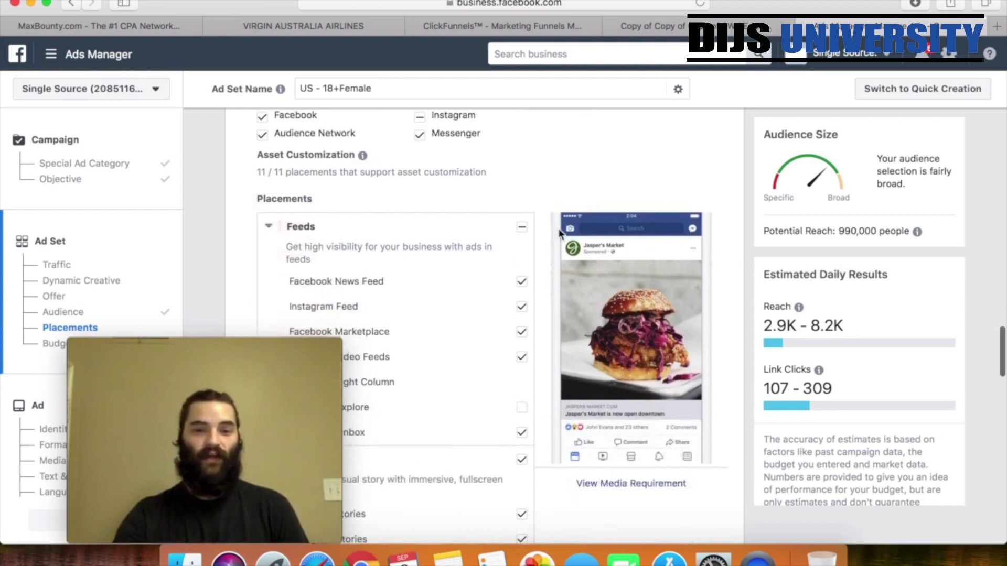
{"action": "left_click", "coordinate": [522, 230]}
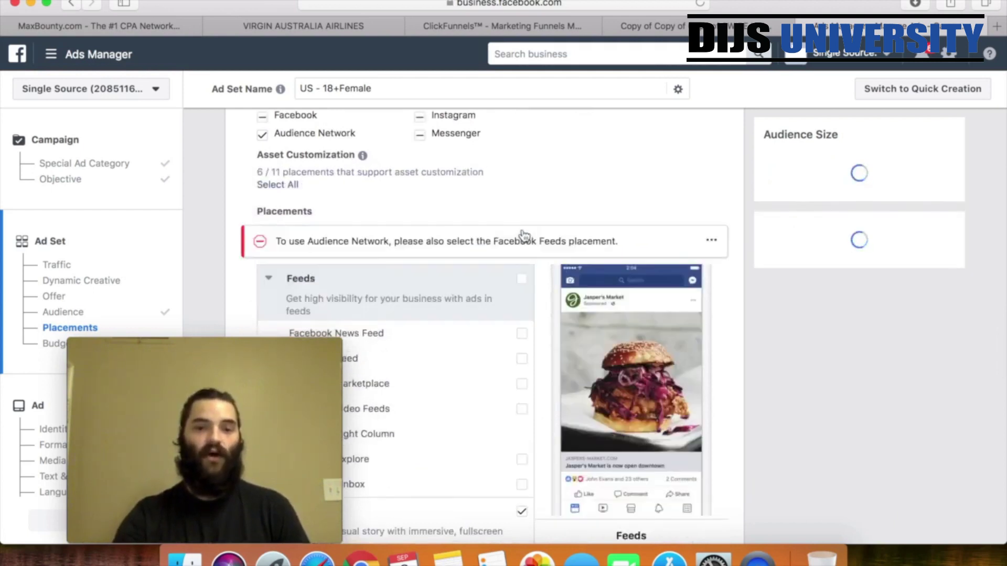
Exclude Messenger Stories and Facebook Stories, keeping Instagram Stories as the only Stories placement
{"action": "scroll", "coordinate": [514, 330], "scroll_direction": "down", "scroll_amount": 1}
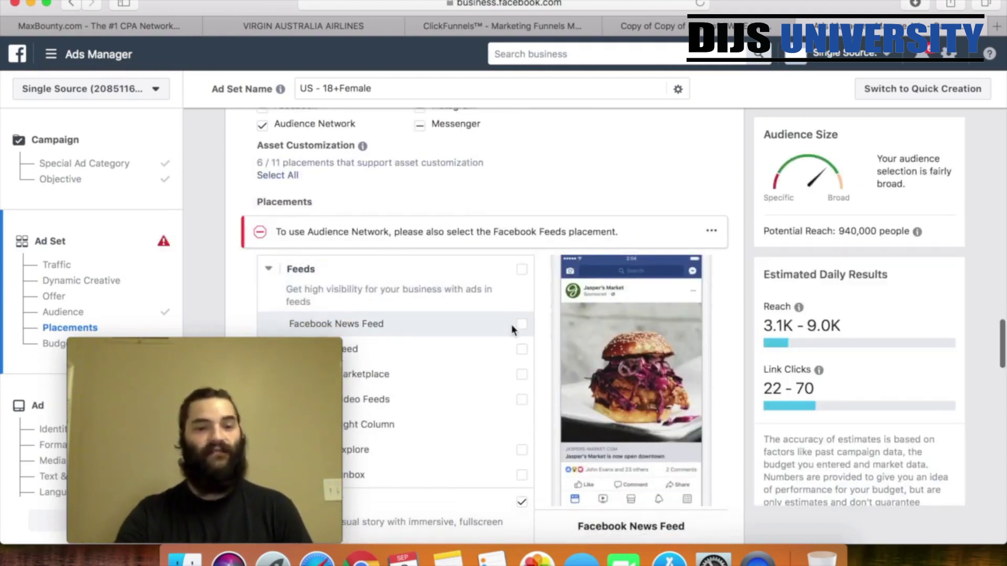
{"action": "scroll", "coordinate": [513, 329], "scroll_direction": "down", "scroll_amount": 5}
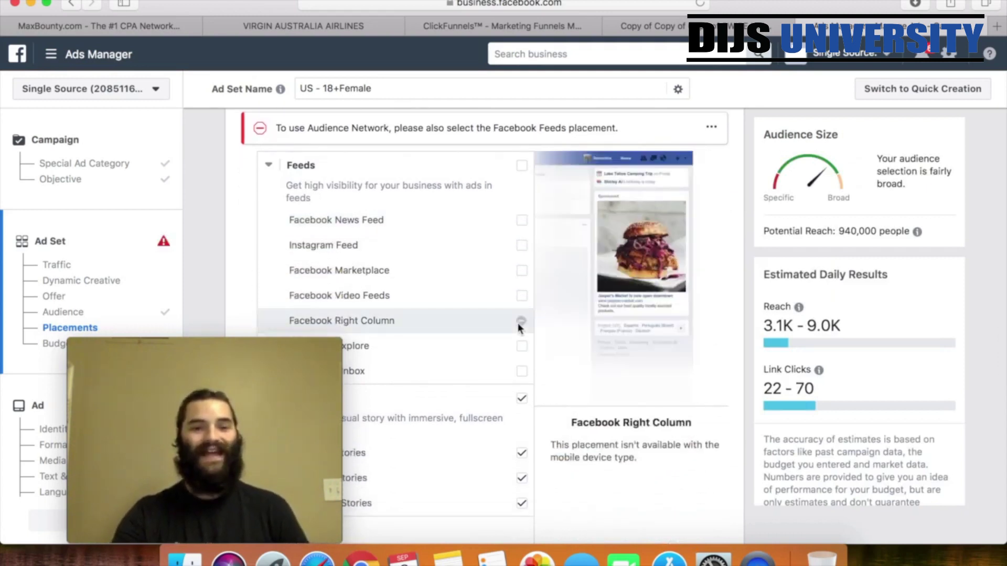
{"action": "scroll", "coordinate": [519, 328], "scroll_direction": "down", "scroll_amount": 5}
{"action": "scroll", "coordinate": [519, 329], "scroll_direction": "down", "scroll_amount": 5}
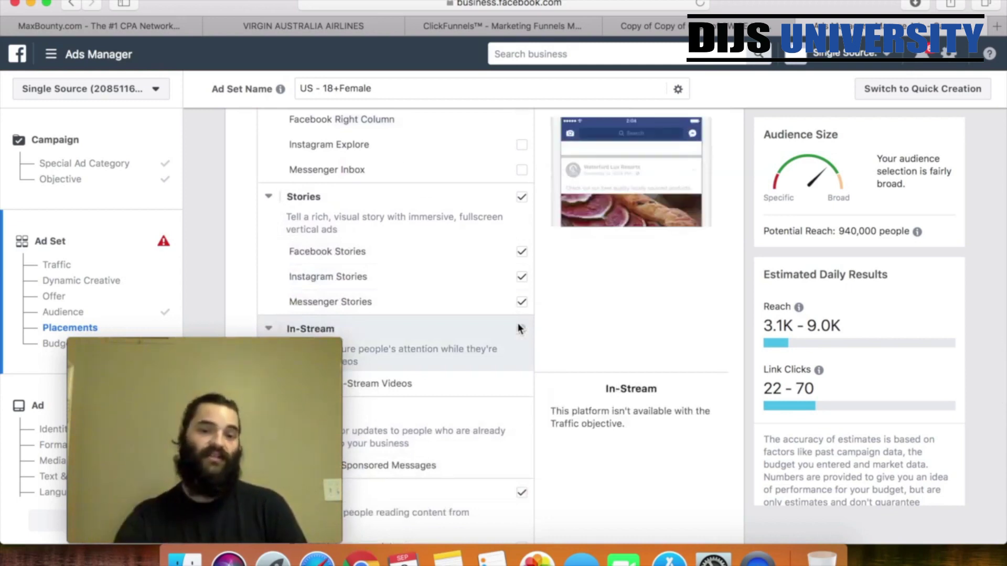
{"action": "left_click", "coordinate": [523, 308]}
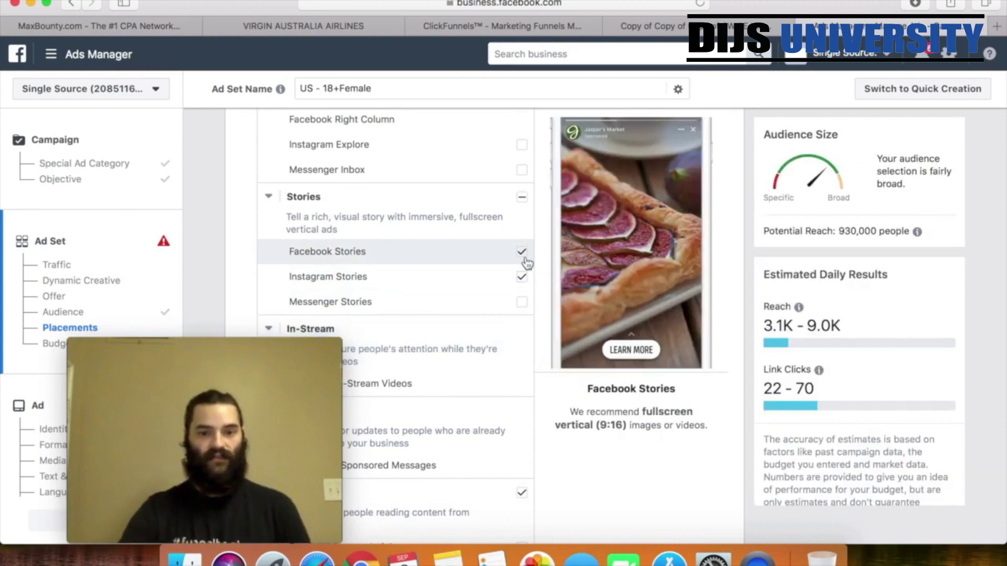
{"action": "left_click", "coordinate": [526, 262]}
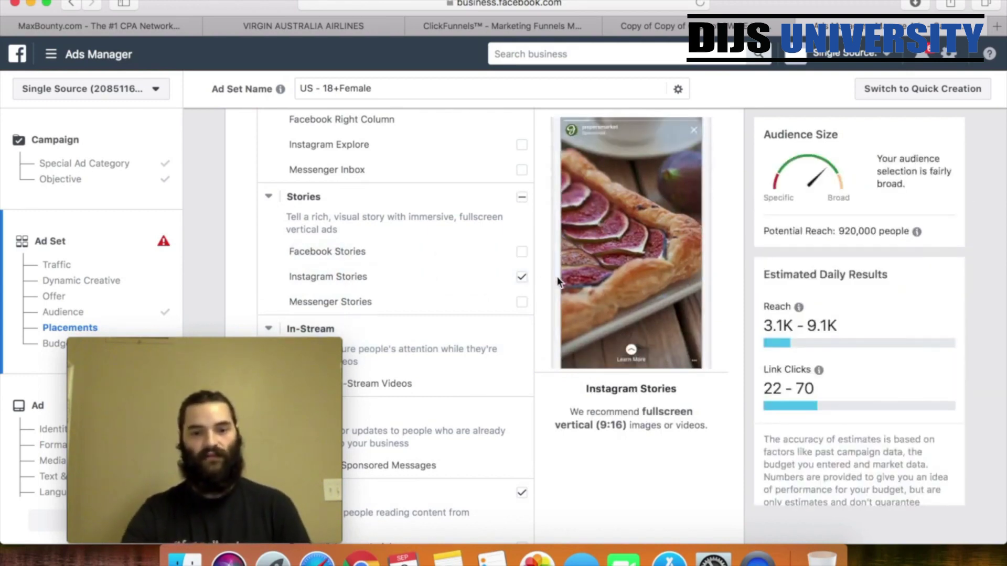
Exclude the In-Article and the Apps and Sites placements from the ad set
{"action": "scroll", "coordinate": [504, 325], "scroll_direction": "down", "scroll_amount": 5}
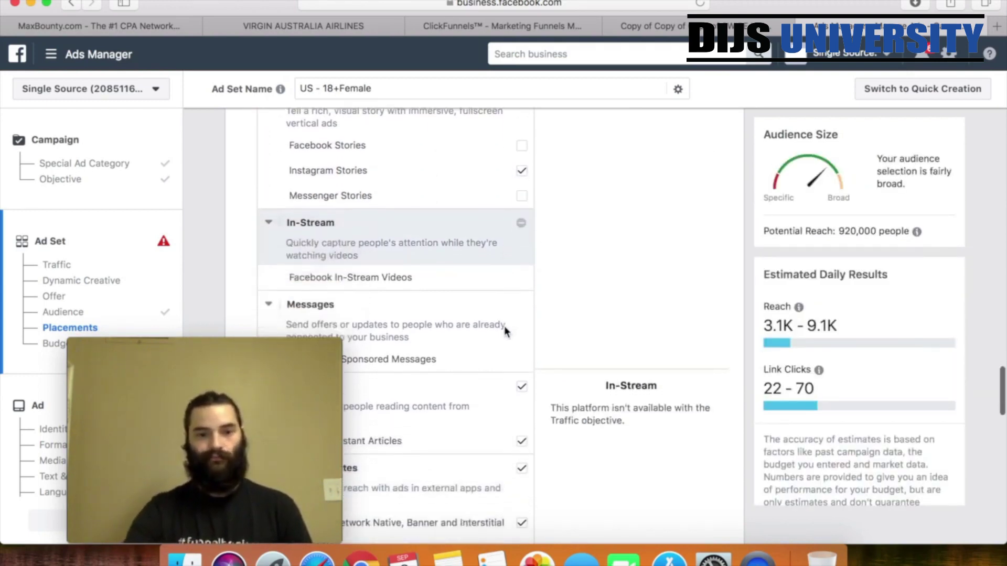
{"action": "scroll", "coordinate": [504, 332], "scroll_direction": "down", "scroll_amount": 1}
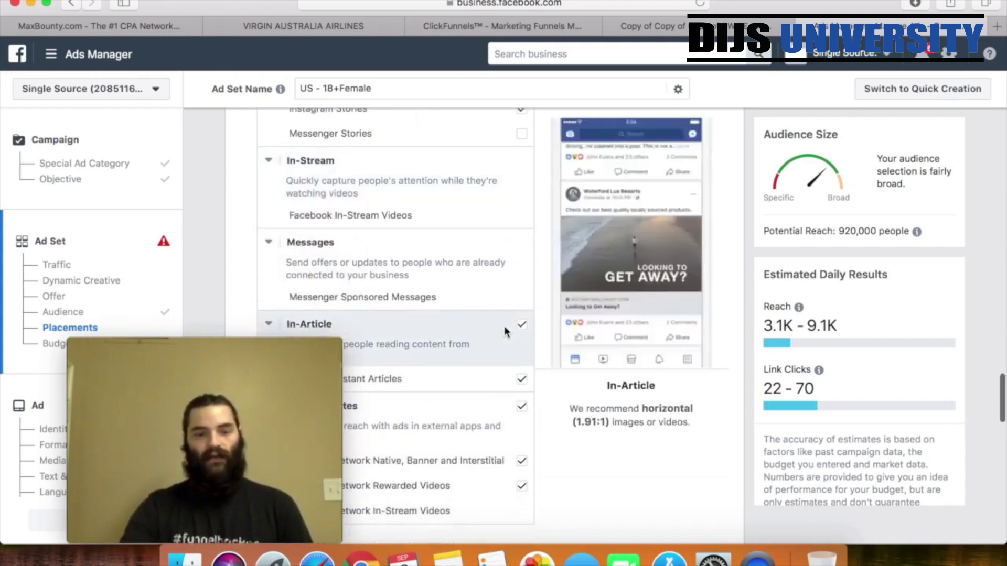
{"action": "scroll", "coordinate": [504, 331], "scroll_direction": "down", "scroll_amount": 3}
{"action": "left_click", "coordinate": [523, 246]}
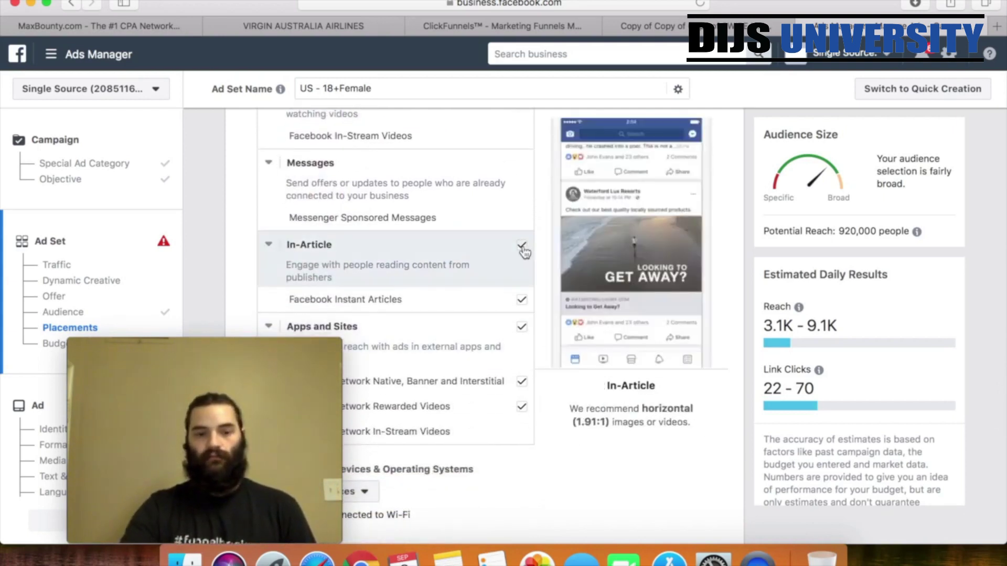
{"action": "scroll", "coordinate": [524, 253], "scroll_direction": "down", "scroll_amount": 3}
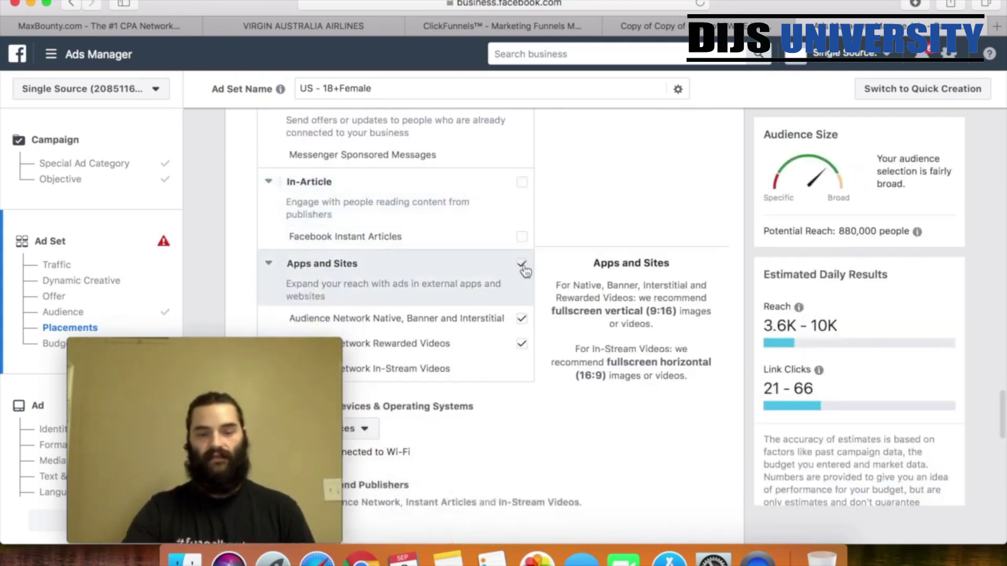
{"action": "left_click", "coordinate": [523, 263]}
{"action": "scroll", "coordinate": [522, 263], "scroll_direction": "down", "scroll_amount": 2}
Set the ad set's optimization for ad delivery to Landing Page Views
{"action": "scroll", "coordinate": [505, 326], "scroll_direction": "down", "scroll_amount": 5}
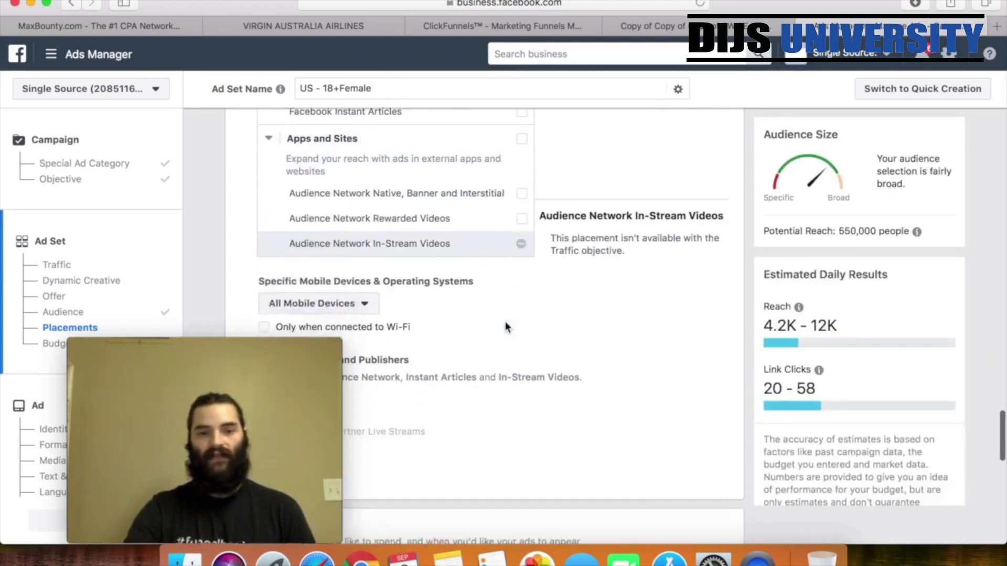
{"action": "scroll", "coordinate": [506, 326], "scroll_direction": "down", "scroll_amount": 2}
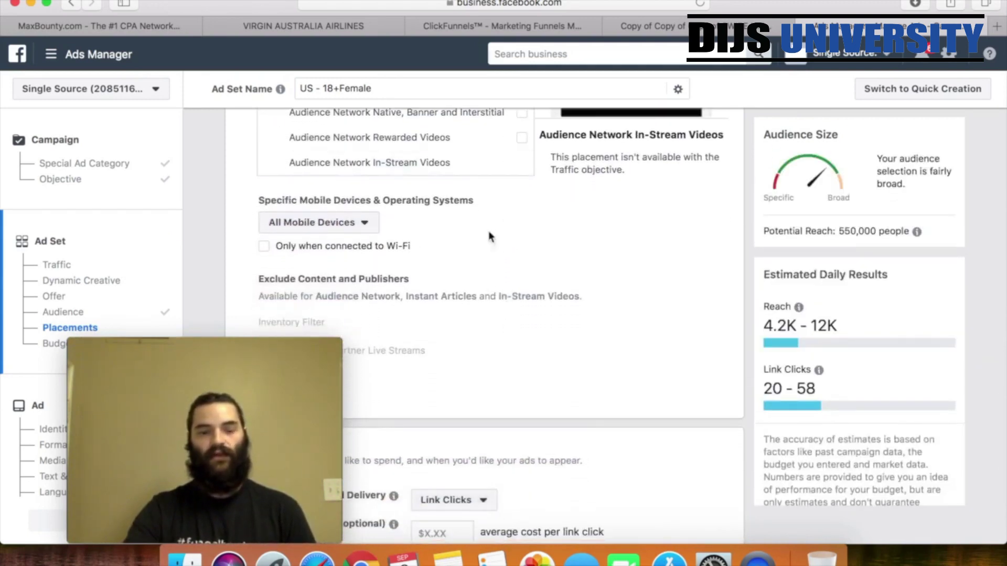
{"action": "scroll", "coordinate": [501, 245], "scroll_direction": "down", "scroll_amount": 8}
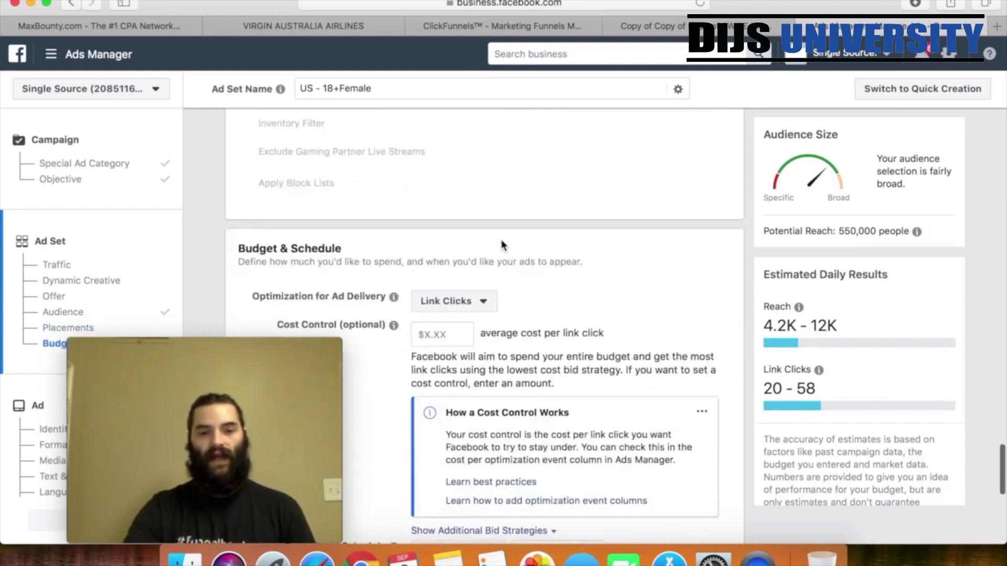
{"action": "scroll", "coordinate": [501, 240], "scroll_direction": "down", "scroll_amount": 2}
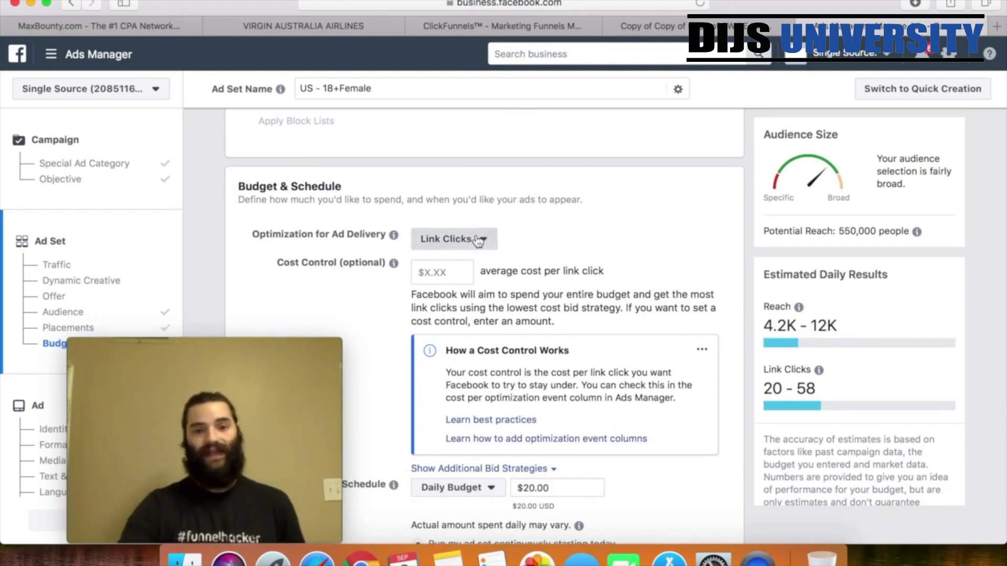
{"action": "left_click", "coordinate": [477, 240]}
{"action": "left_click", "coordinate": [473, 310]}
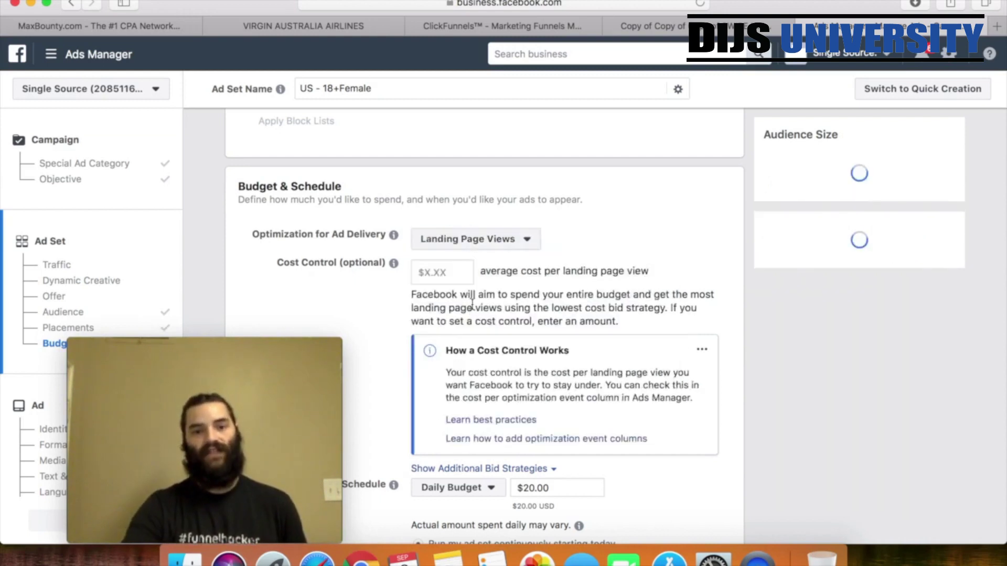
Check the commission details of the $1000 Virgin Australia voucher offer on MaxBounty, then return to Ads Manager
{"action": "scroll", "coordinate": [605, 255], "scroll_direction": "down", "scroll_amount": 3}
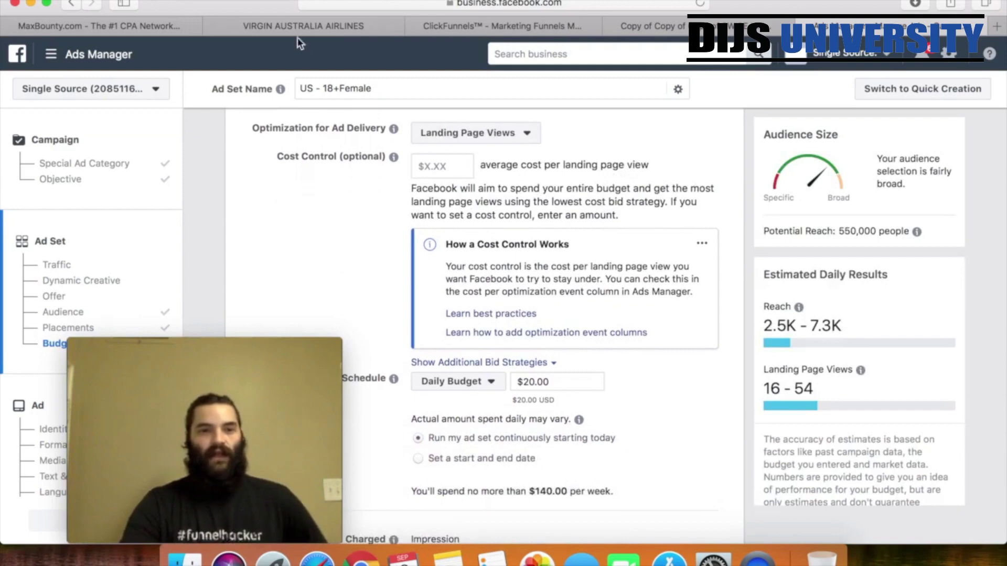
{"action": "left_click", "coordinate": [298, 27]}
{"action": "left_click", "coordinate": [161, 23]}
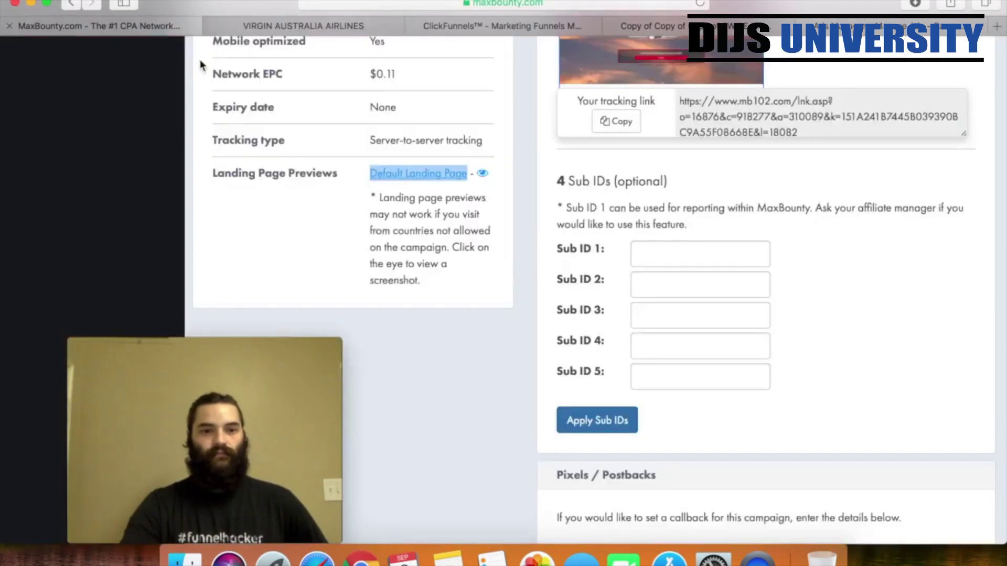
{"action": "scroll", "coordinate": [485, 226], "scroll_direction": "up", "scroll_amount": 5}
{"action": "scroll", "coordinate": [485, 227], "scroll_direction": "up", "scroll_amount": 5}
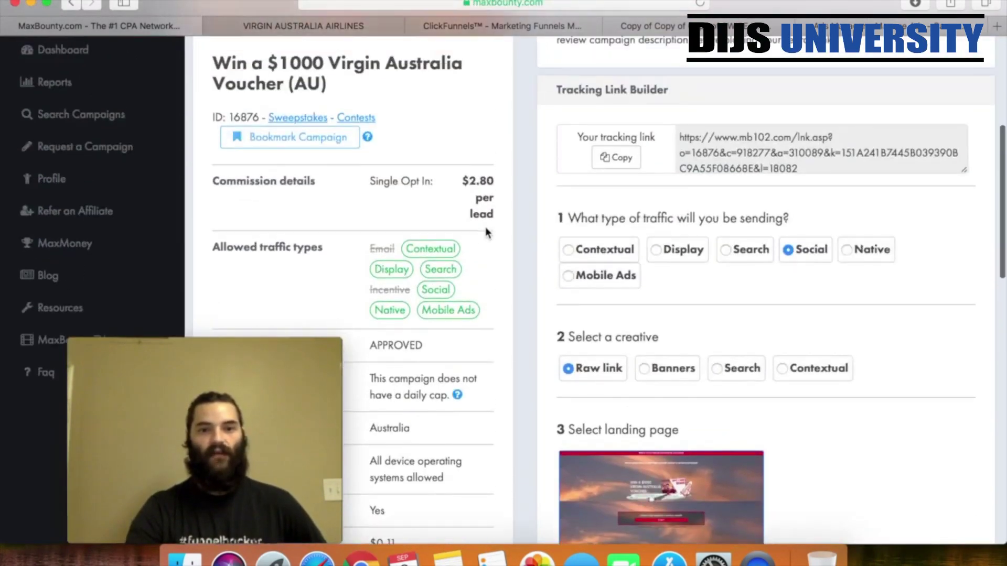
{"action": "left_click", "coordinate": [609, 27]}
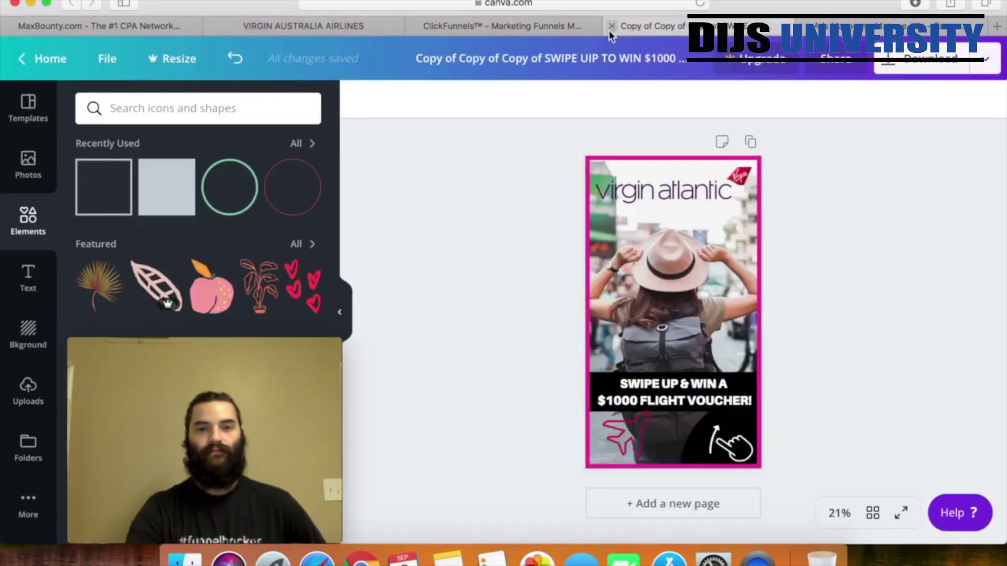
{"action": "left_click", "coordinate": [527, 28]}
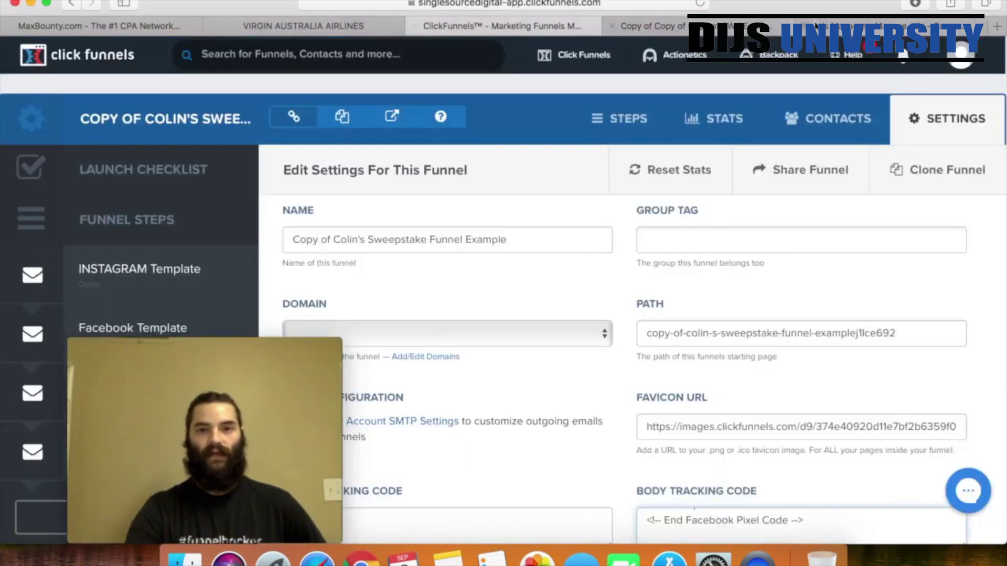
{"action": "left_click", "coordinate": [808, 27]}
Set the ad set's daily budget to $9.00
{"action": "scroll", "coordinate": [666, 385], "scroll_direction": "down", "scroll_amount": 3}
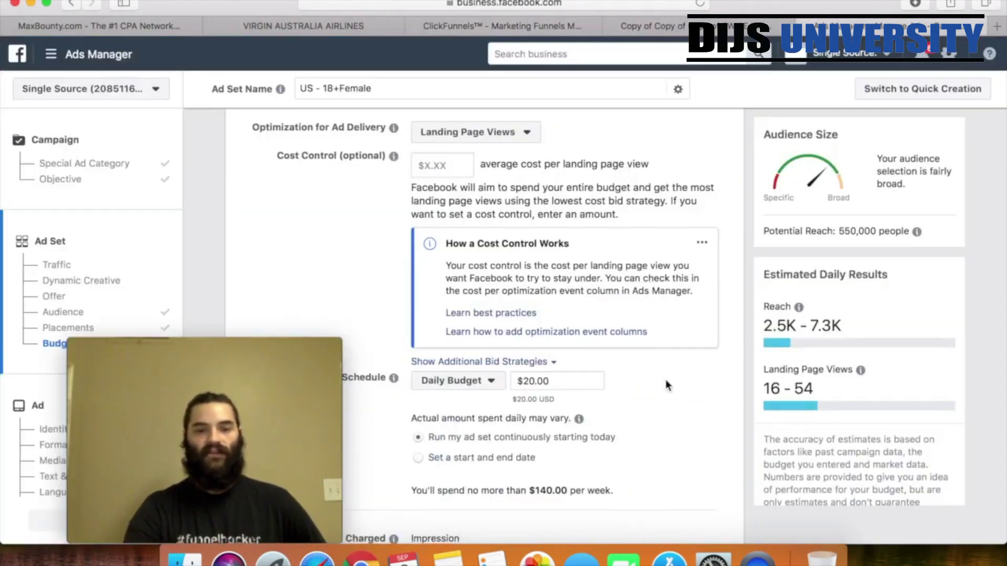
{"action": "scroll", "coordinate": [666, 385], "scroll_direction": "down", "scroll_amount": 1}
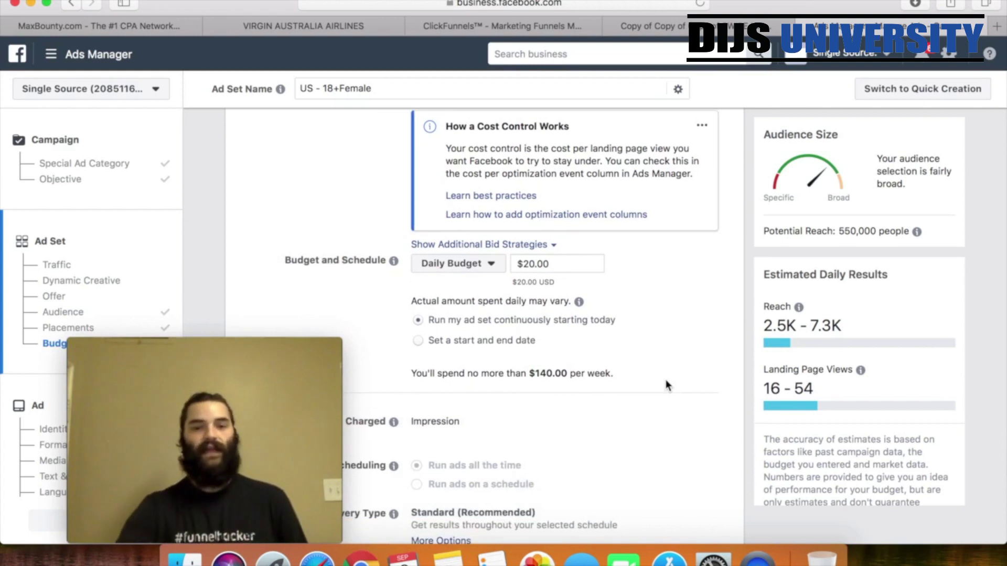
{"action": "left_click", "coordinate": [557, 264]}
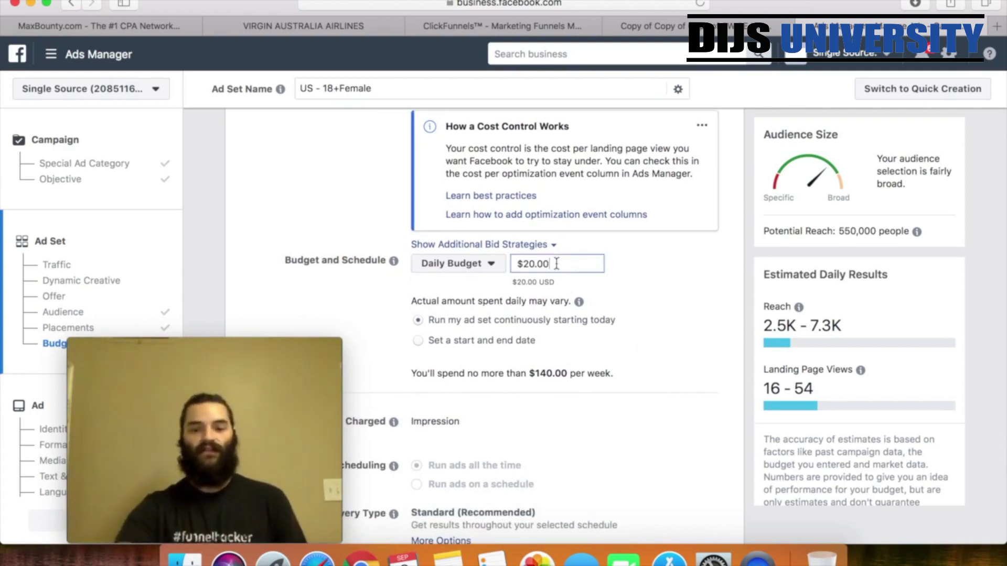
{"action": "key", "text": "BackSpace"}
{"action": "key", "text": "BackSpace"}
{"action": "key", "text": "BackSpace"}
{"action": "key", "text": "BackSpace"}
{"action": "key", "text": "BackSpace"}
{"action": "key", "text": "BackSpace"}
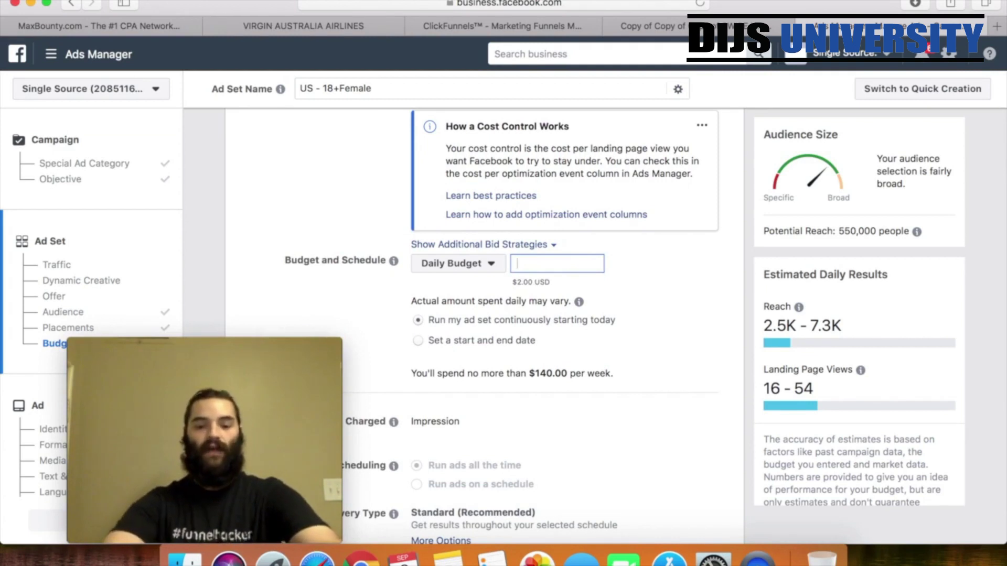
{"action": "type", "text": "9.00"}
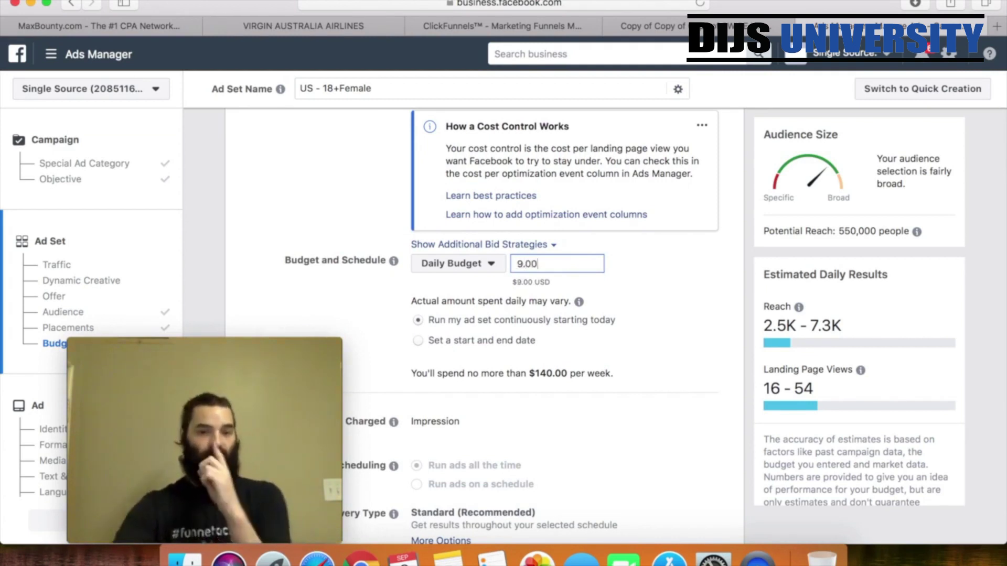
{"action": "left_click", "coordinate": [692, 284]}
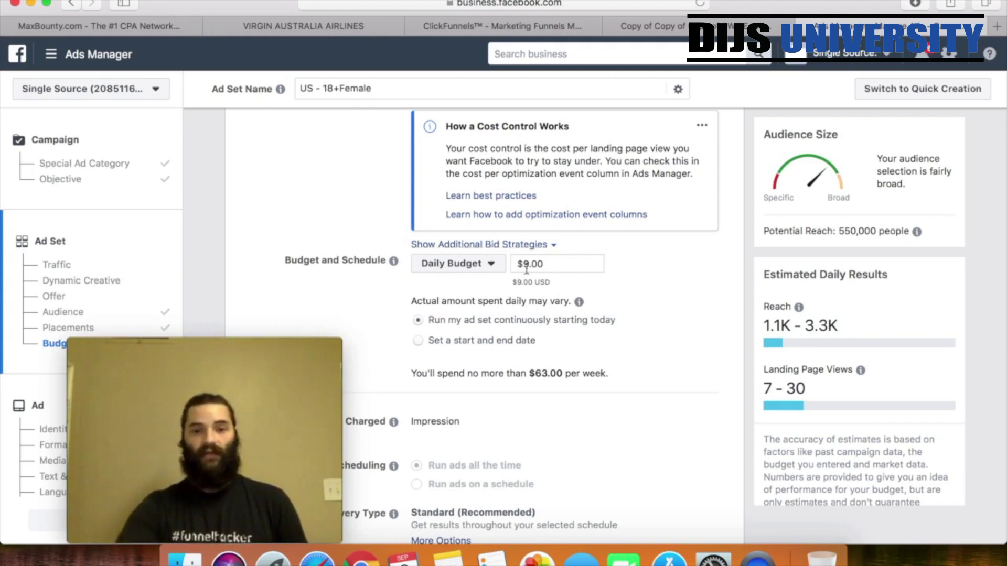
Finish the ad set and continue to the ad setup
{"action": "scroll", "coordinate": [643, 298], "scroll_direction": "down", "scroll_amount": 2}
{"action": "scroll", "coordinate": [643, 292], "scroll_direction": "down", "scroll_amount": 5}
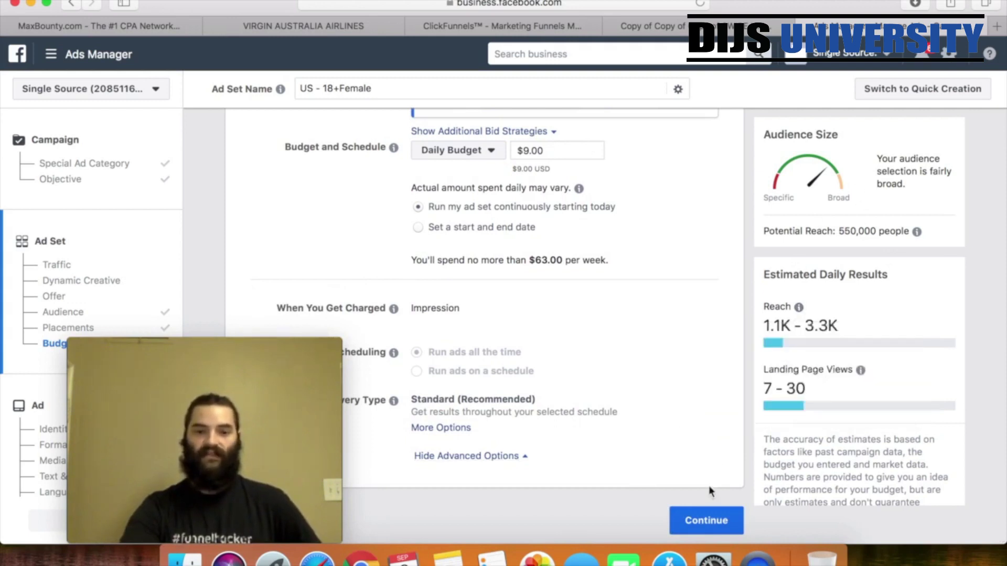
{"action": "left_click", "coordinate": [709, 521]}
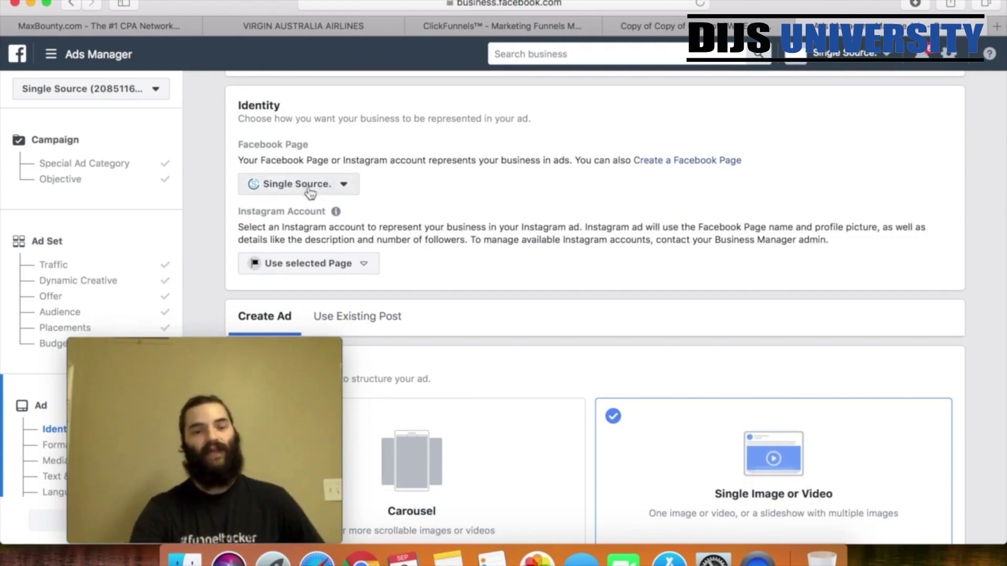
Keep the Single Image or Video format and open the image upload for the ad's media
{"action": "scroll", "coordinate": [581, 221], "scroll_direction": "down", "scroll_amount": 1}
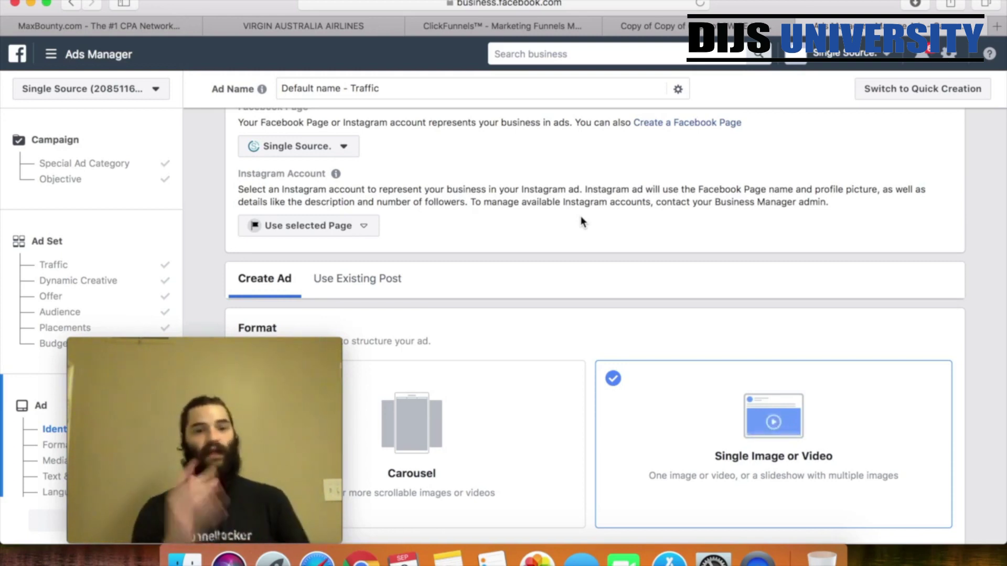
{"action": "scroll", "coordinate": [581, 221], "scroll_direction": "down", "scroll_amount": 1}
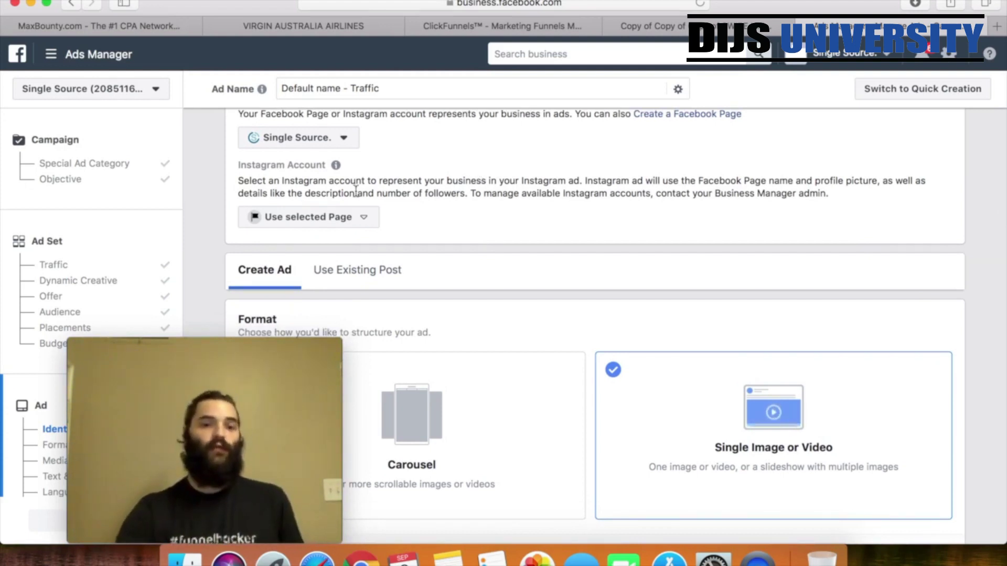
{"action": "scroll", "coordinate": [581, 291], "scroll_direction": "down", "scroll_amount": 5}
{"action": "scroll", "coordinate": [581, 296], "scroll_direction": "down", "scroll_amount": 5}
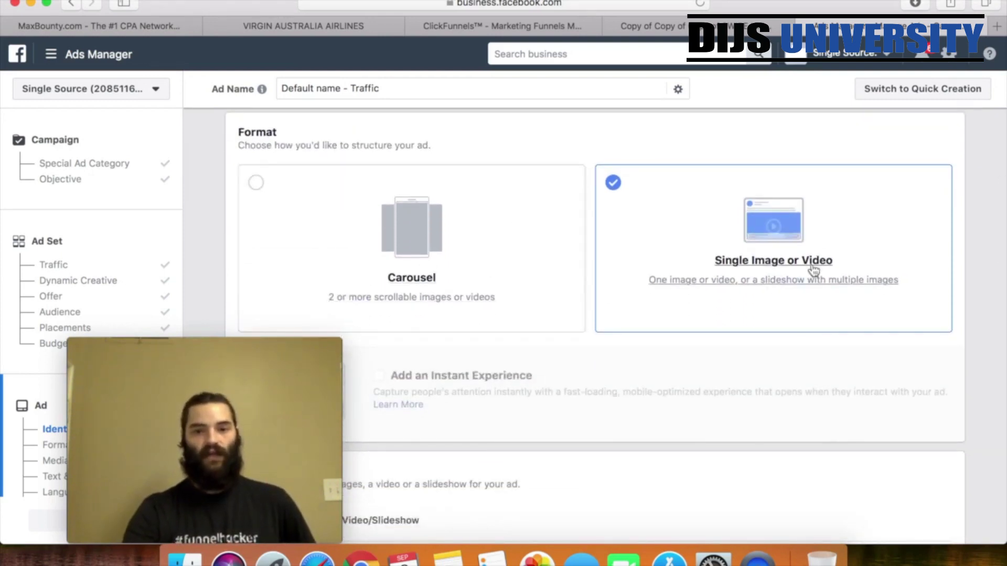
{"action": "scroll", "coordinate": [715, 369], "scroll_direction": "down", "scroll_amount": 6}
{"action": "scroll", "coordinate": [715, 369], "scroll_direction": "down", "scroll_amount": 5}
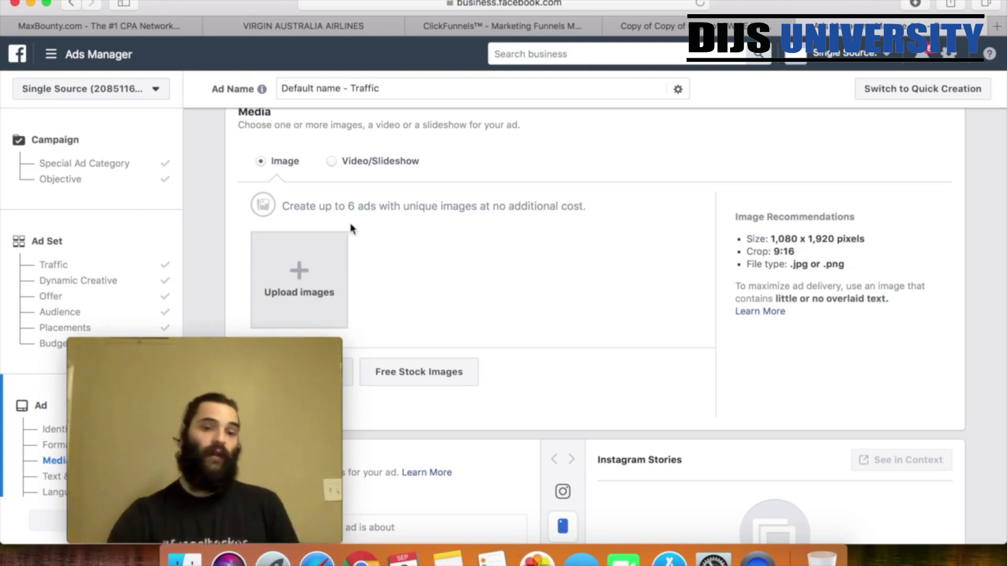
{"action": "left_click", "coordinate": [321, 276]}
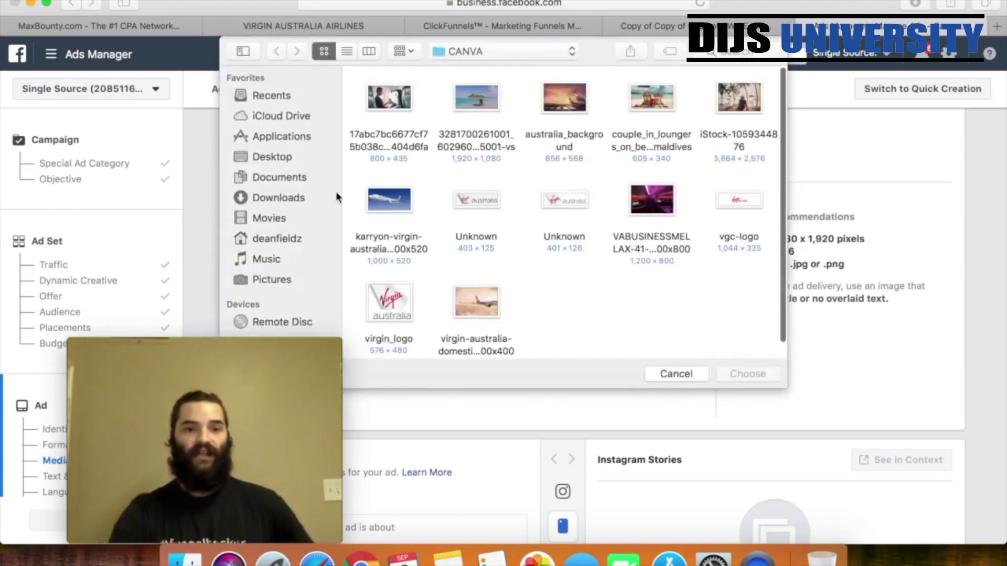
Upload the Virgin Atlantic story image "Copy of Copy of...E!-8.png" from the Downloads folder as the ad's media
{"action": "scroll", "coordinate": [535, 319], "scroll_direction": "down", "scroll_amount": 1}
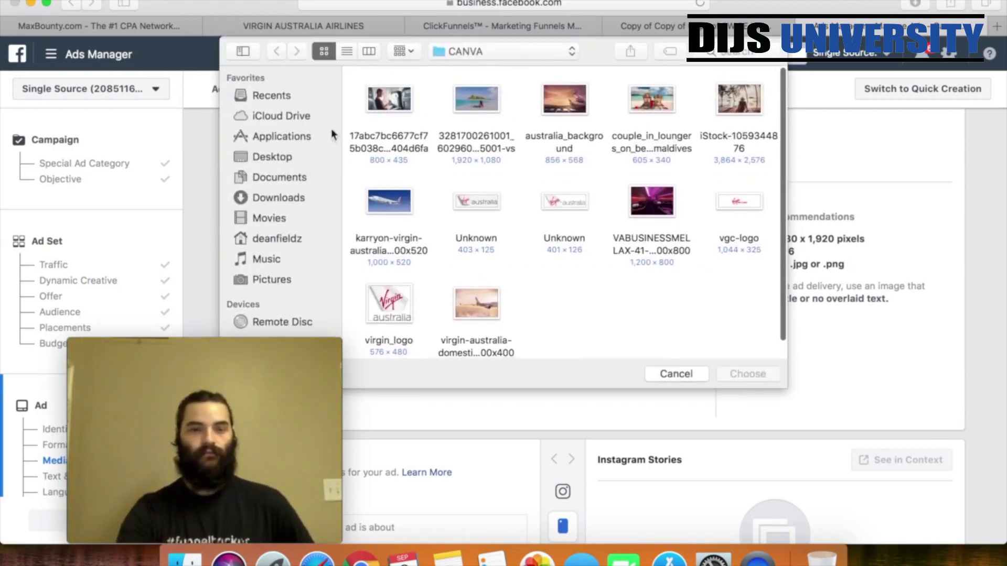
{"action": "left_click", "coordinate": [269, 95]}
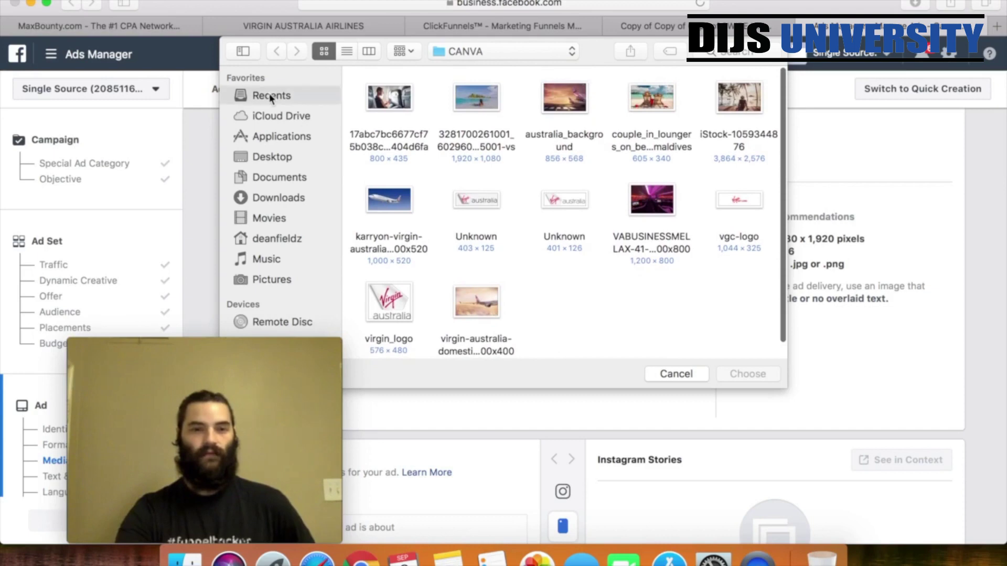
{"action": "left_click", "coordinate": [288, 194]}
{"action": "scroll", "coordinate": [438, 187], "scroll_direction": "down", "scroll_amount": 10}
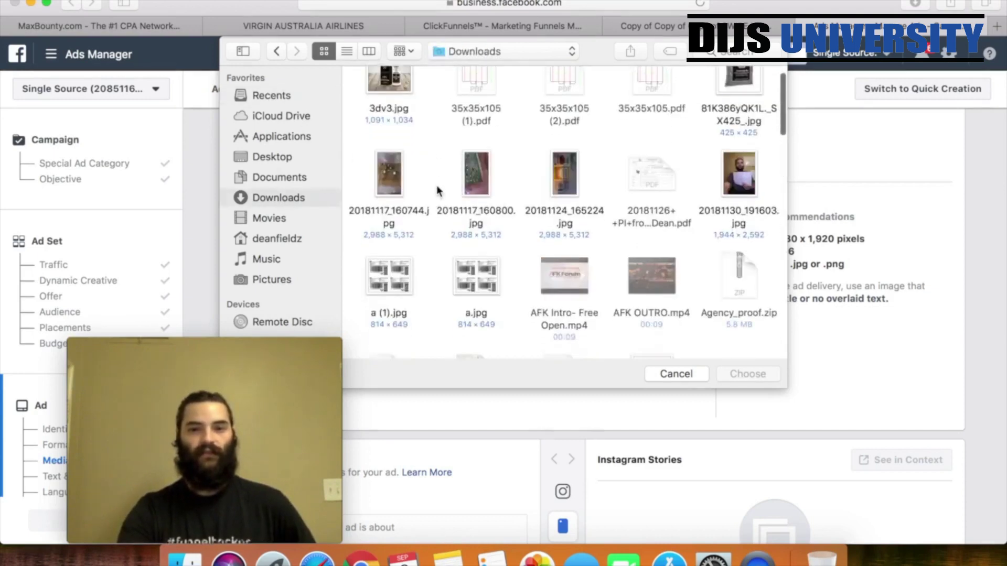
{"action": "scroll", "coordinate": [437, 190], "scroll_direction": "down", "scroll_amount": 5}
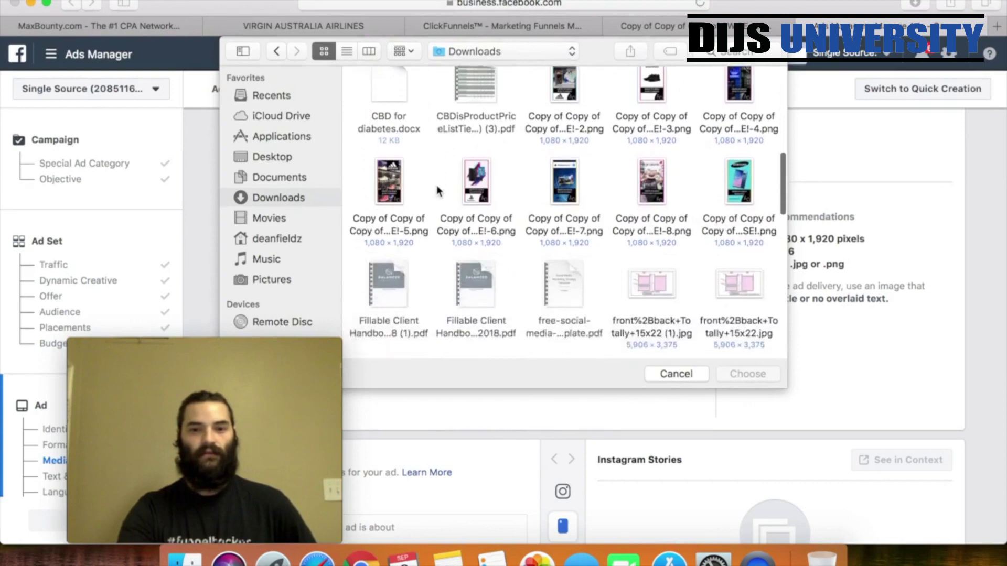
{"action": "scroll", "coordinate": [437, 190], "scroll_direction": "down", "scroll_amount": 15}
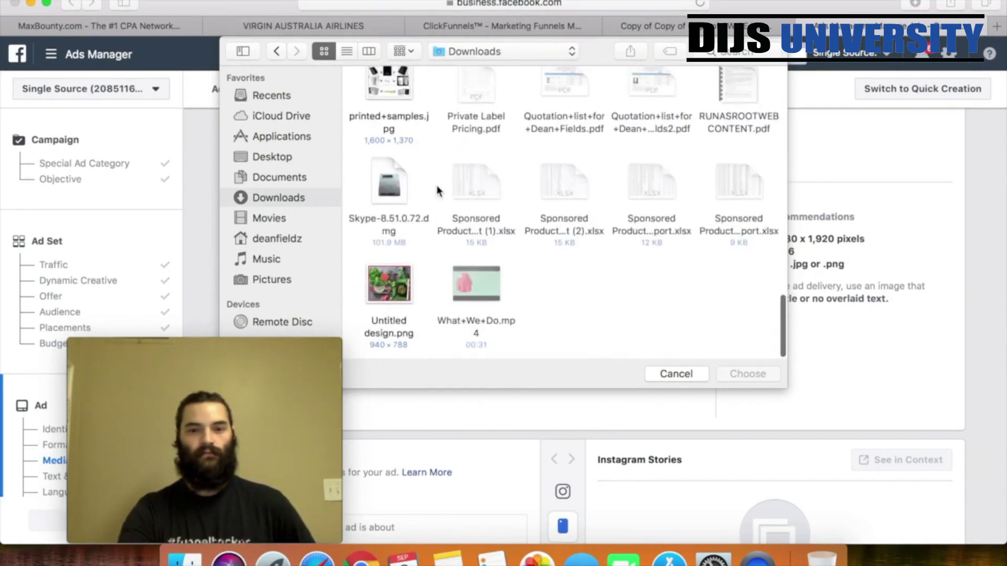
{"action": "scroll", "coordinate": [438, 199], "scroll_direction": "up", "scroll_amount": 5}
{"action": "scroll", "coordinate": [437, 213], "scroll_direction": "up", "scroll_amount": 4}
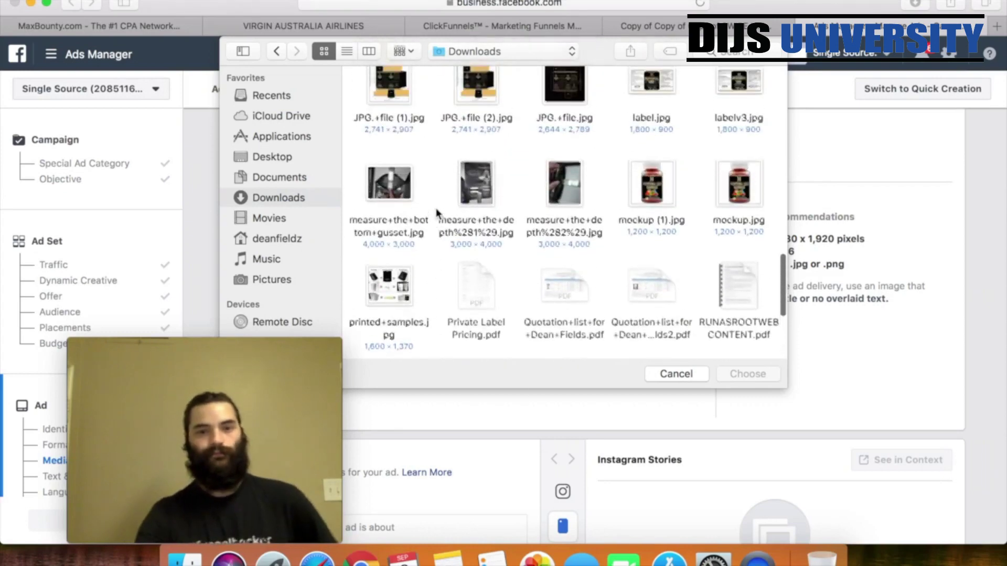
{"action": "scroll", "coordinate": [437, 215], "scroll_direction": "up", "scroll_amount": 6}
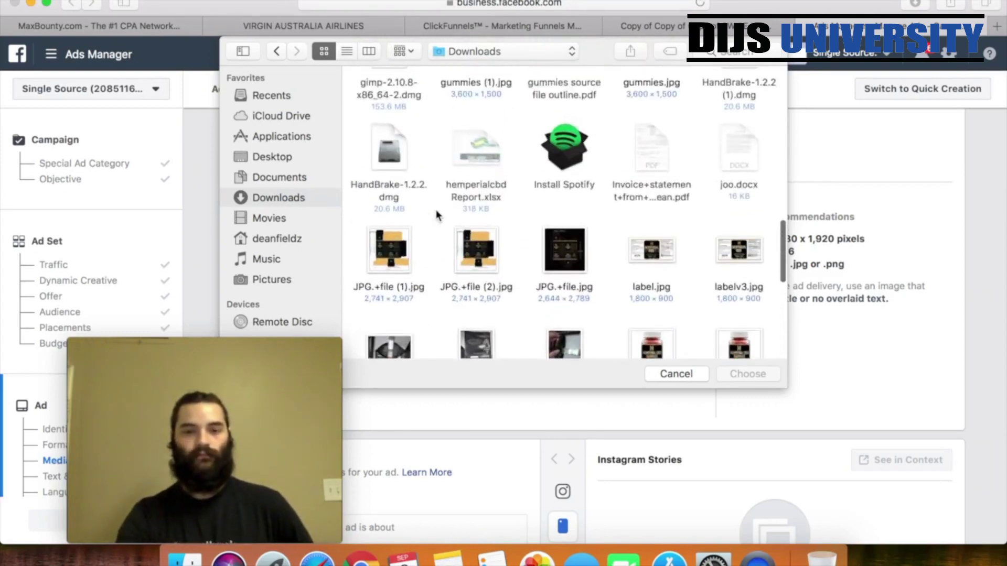
{"action": "scroll", "coordinate": [436, 215], "scroll_direction": "up", "scroll_amount": 6}
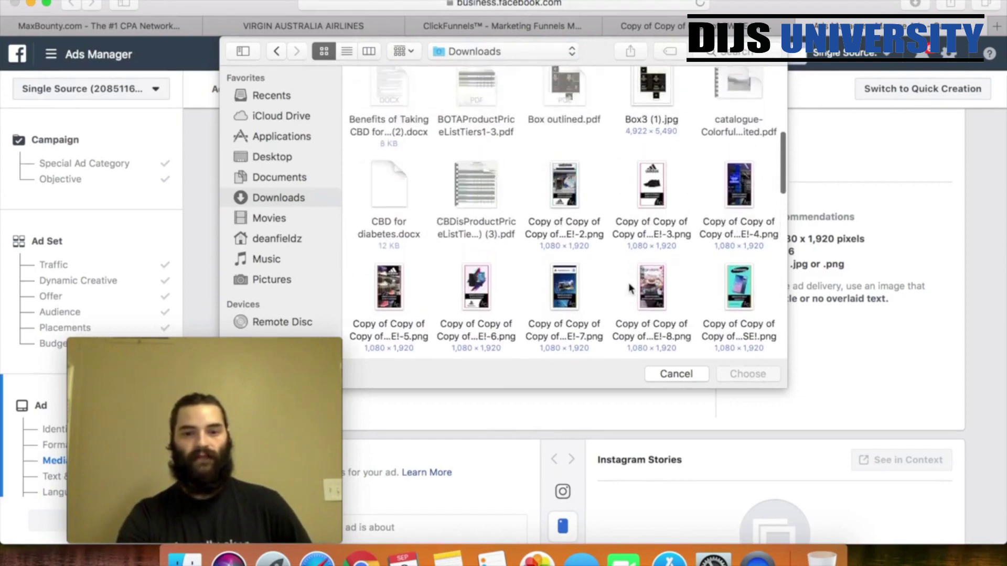
{"action": "left_click", "coordinate": [660, 293]}
{"action": "left_click", "coordinate": [747, 373]}
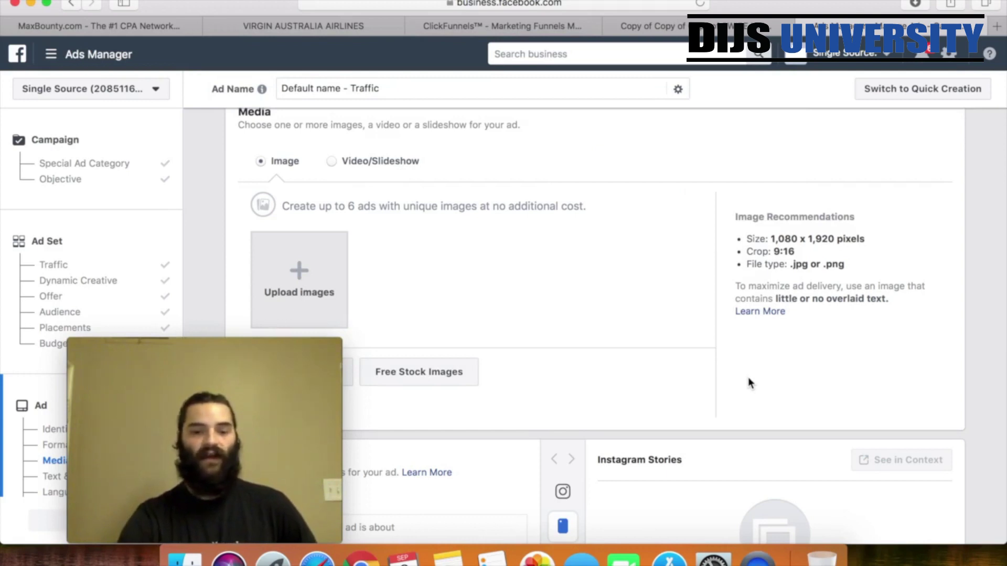
Go to the ad's Text & Links section and select the empty Website URL field
{"action": "scroll", "coordinate": [662, 222], "scroll_direction": "down", "scroll_amount": 3}
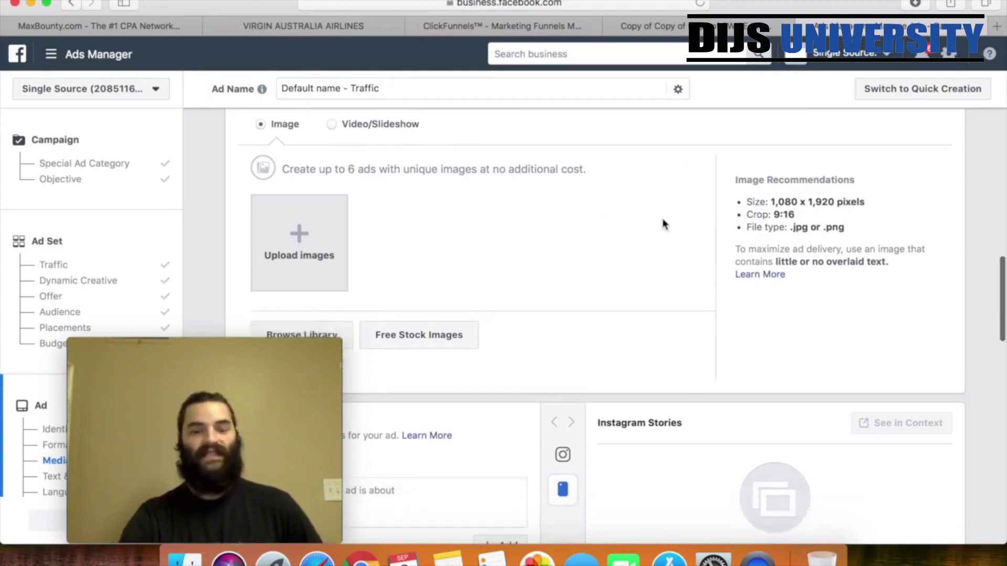
{"action": "scroll", "coordinate": [663, 225], "scroll_direction": "up", "scroll_amount": 2}
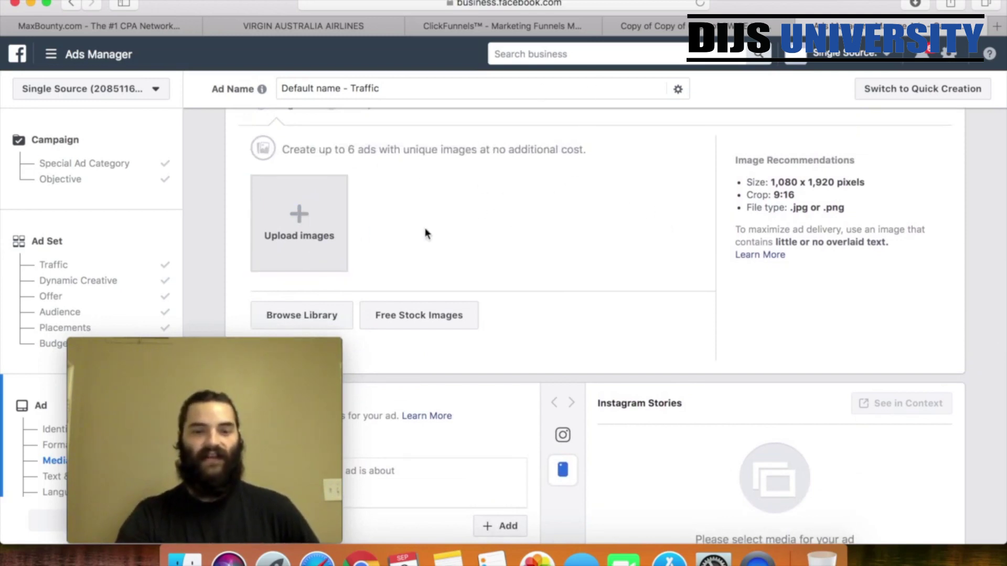
{"action": "scroll", "coordinate": [565, 244], "scroll_direction": "down", "scroll_amount": 2}
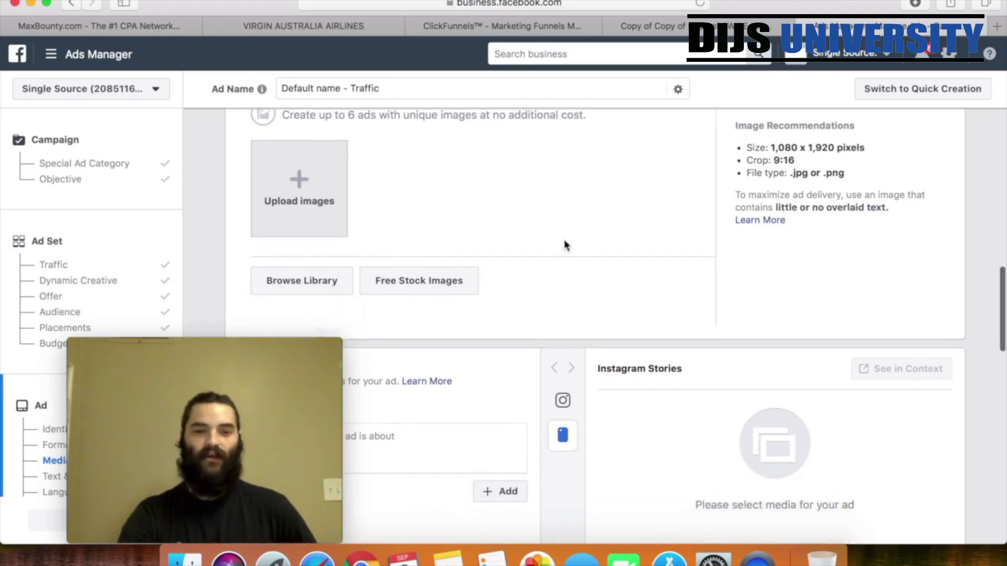
{"action": "scroll", "coordinate": [564, 239], "scroll_direction": "down", "scroll_amount": 6}
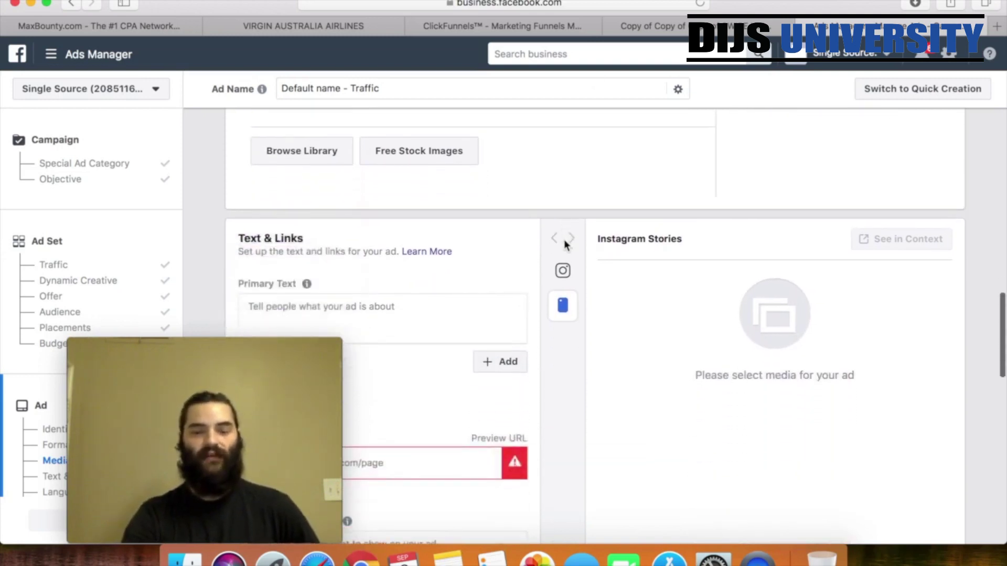
{"action": "scroll", "coordinate": [564, 243], "scroll_direction": "down", "scroll_amount": 4}
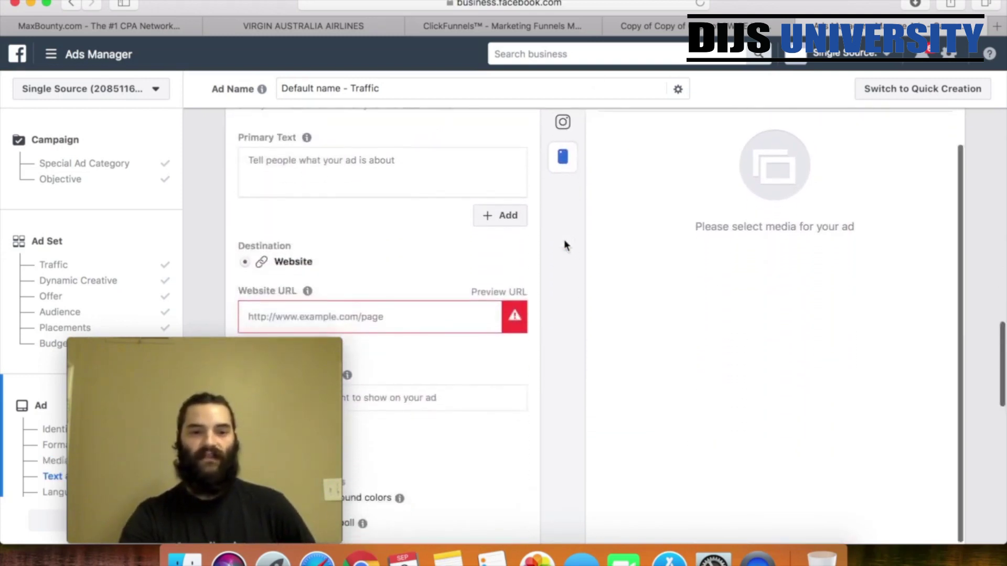
{"action": "left_click", "coordinate": [392, 317]}
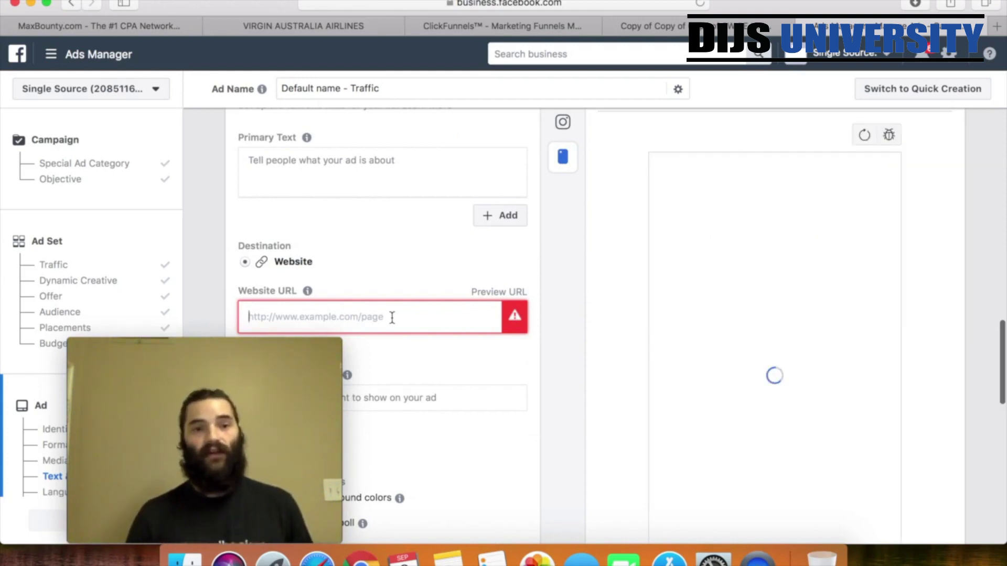
{"action": "scroll", "coordinate": [392, 317], "scroll_direction": "up", "scroll_amount": 1}
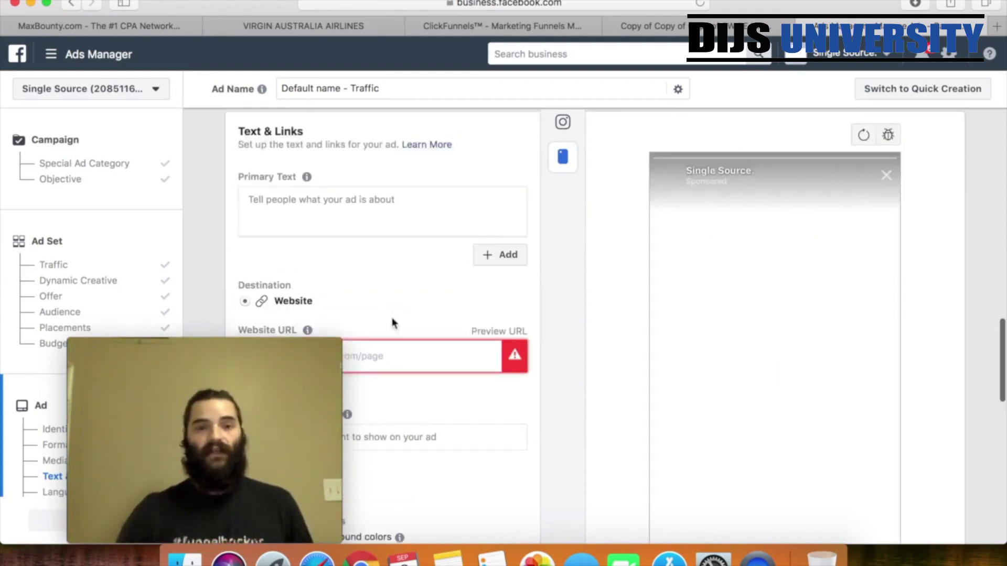
Switch to ClickFunnels and copy the page URL of the funnel's INSTAGRAM Template step
{"action": "left_click", "coordinate": [530, 21]}
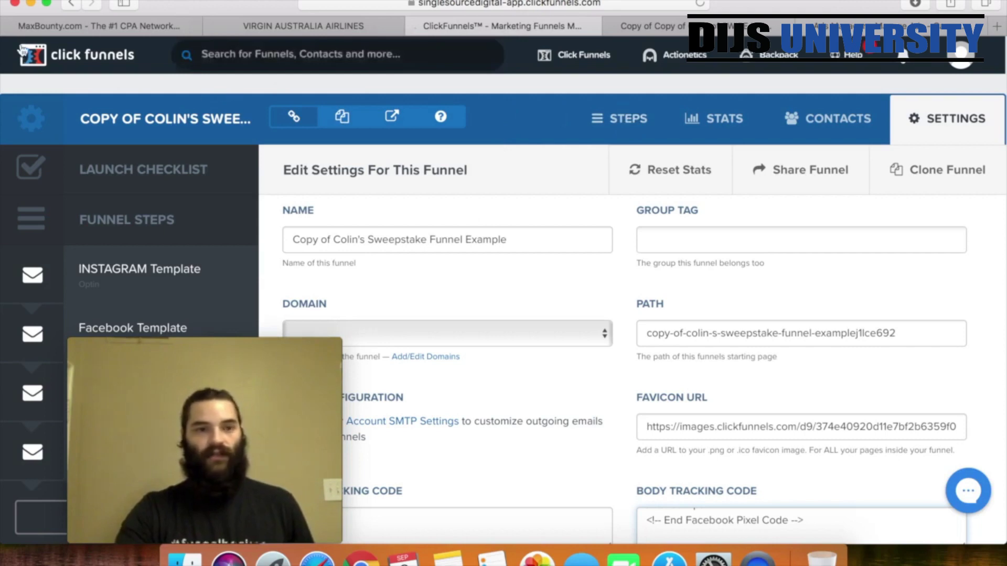
{"action": "left_click", "coordinate": [69, 5]}
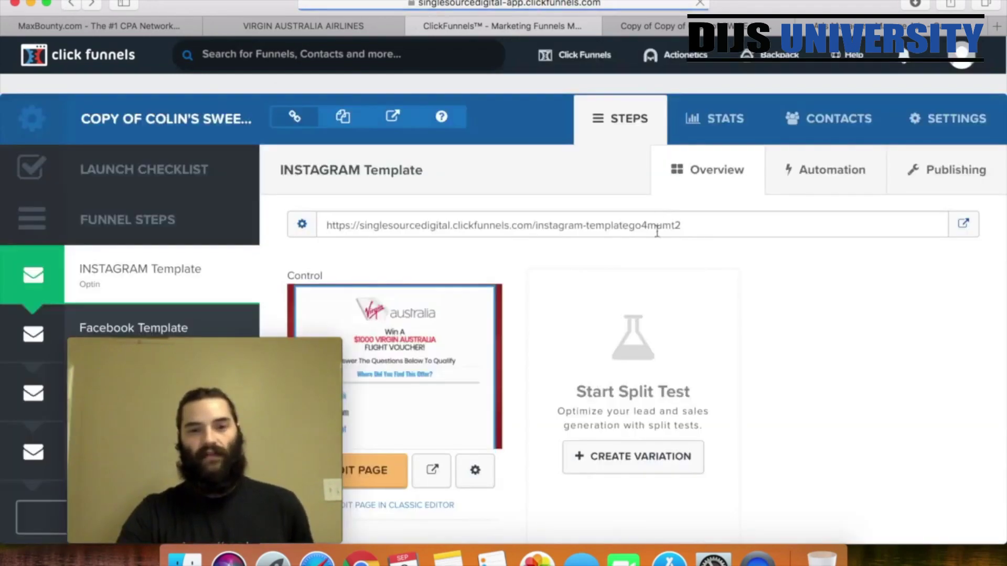
{"action": "scroll", "coordinate": [506, 366], "scroll_direction": "down", "scroll_amount": 4}
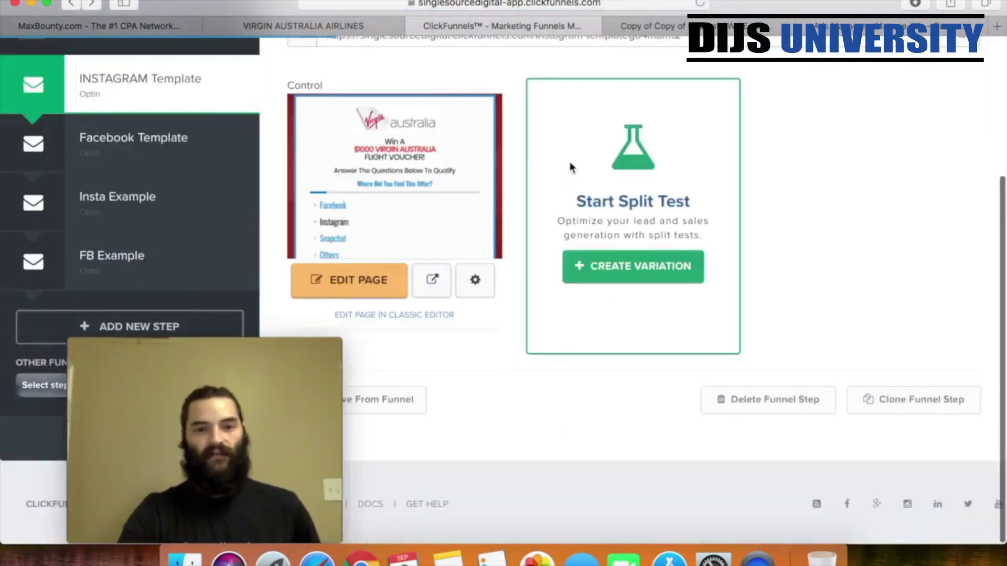
{"action": "scroll", "coordinate": [569, 164], "scroll_direction": "up", "scroll_amount": 3}
{"action": "scroll", "coordinate": [535, 226], "scroll_direction": "up", "scroll_amount": 1}
{"action": "left_click", "coordinate": [538, 225]}
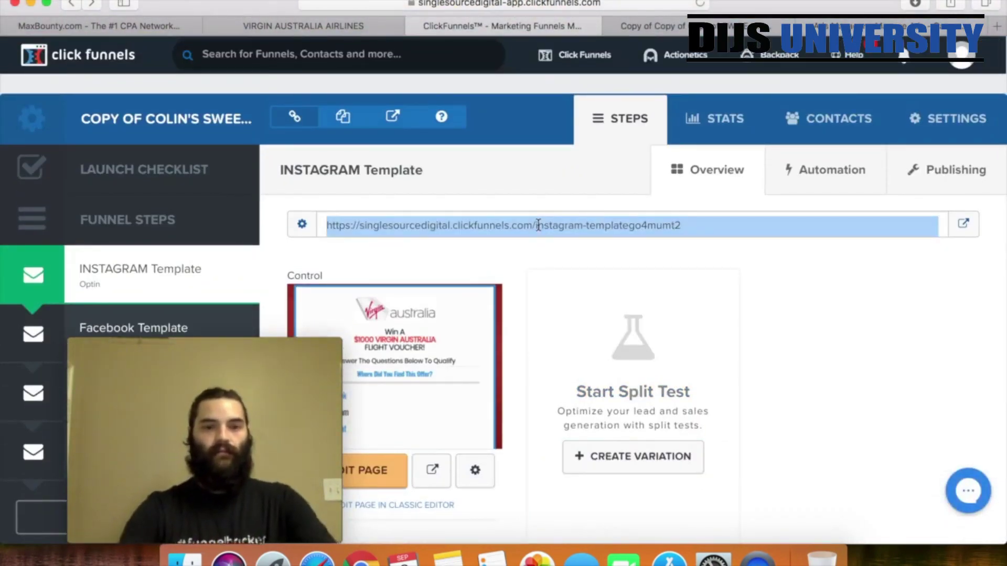
{"action": "left_click", "coordinate": [905, 30]}
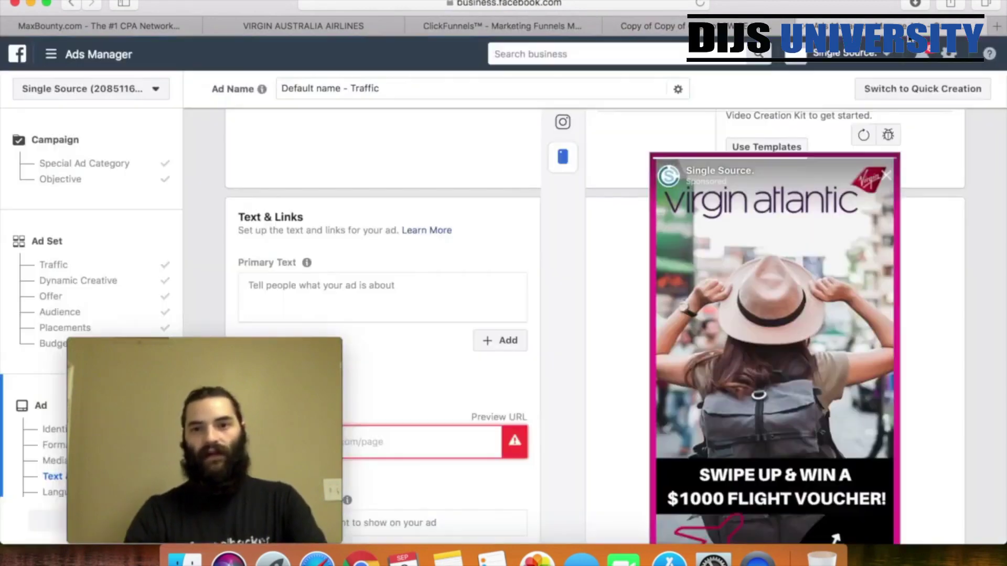
{"action": "left_click", "coordinate": [908, 37]}
{"action": "scroll", "coordinate": [450, 378], "scroll_direction": "down", "scroll_amount": 2}
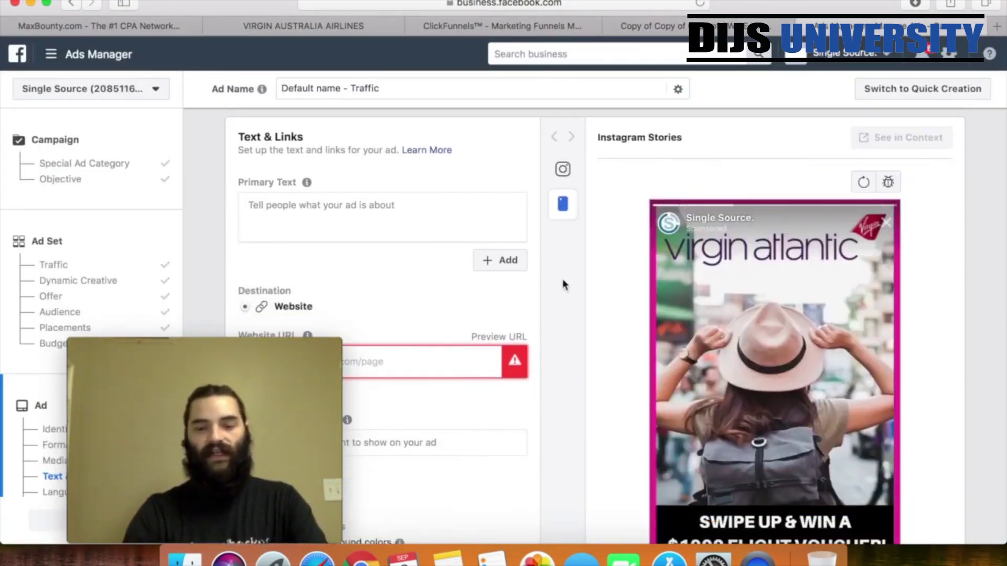
{"action": "scroll", "coordinate": [563, 279], "scroll_direction": "down", "scroll_amount": 5}
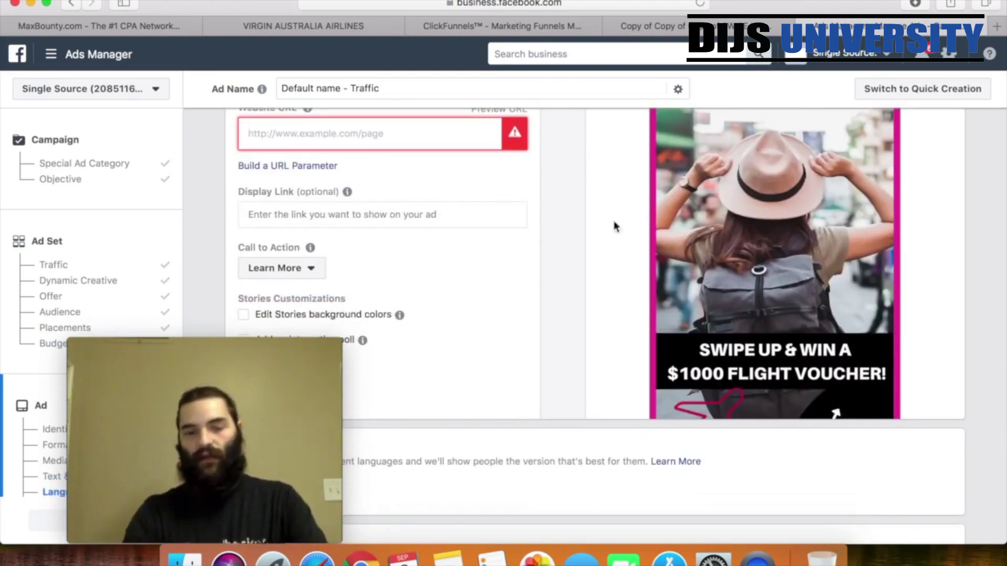
{"action": "type", "text": "gital.clickfunnels.com/instagram-templatego4mumt2"}
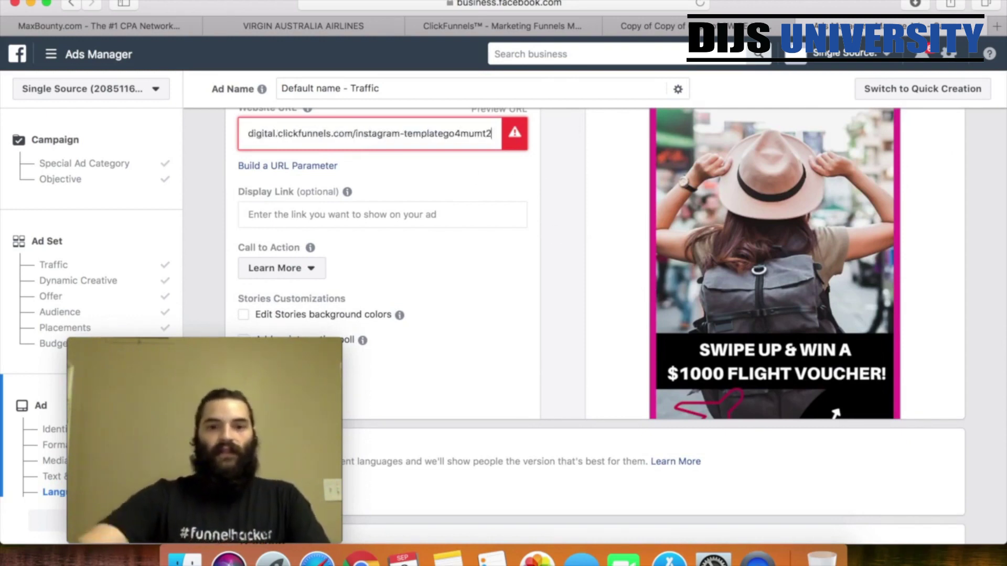
{"action": "left_click", "coordinate": [567, 169]}
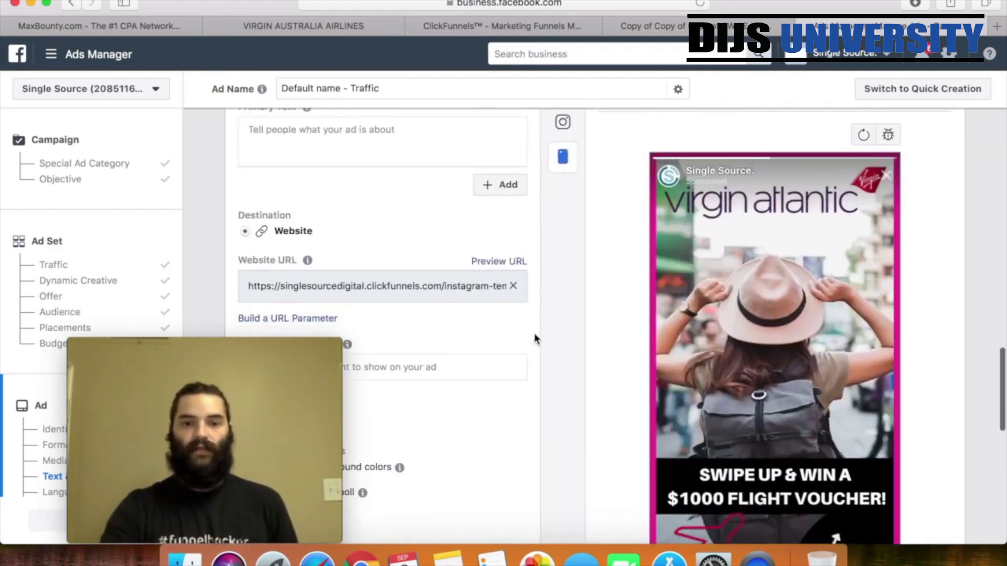
Keep Facebook Pixel conversion tracking enabled for the ad and confirm the campaign for publishing
{"action": "scroll", "coordinate": [626, 338], "scroll_direction": "down", "scroll_amount": 2}
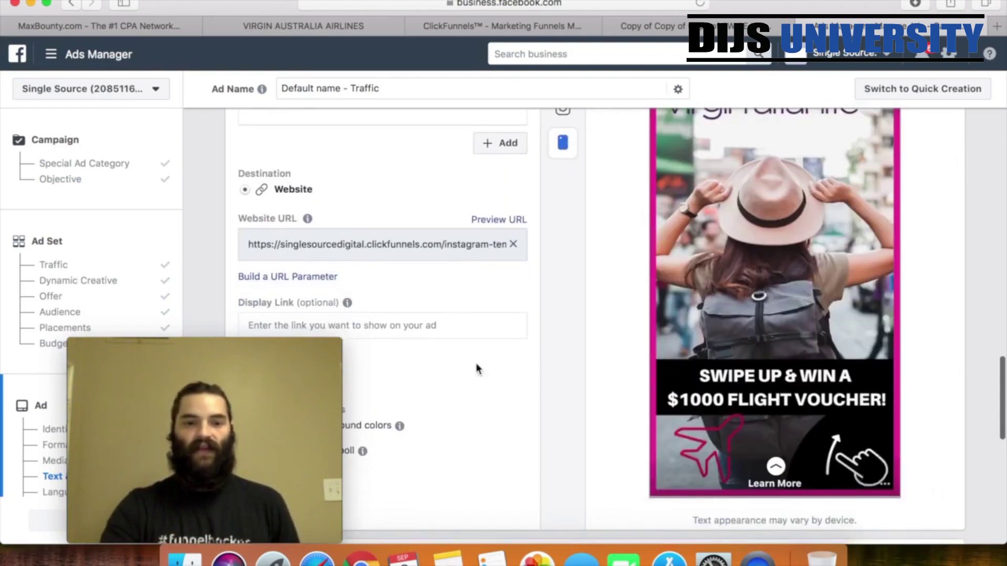
{"action": "scroll", "coordinate": [476, 363], "scroll_direction": "down", "scroll_amount": 5}
{"action": "scroll", "coordinate": [476, 363], "scroll_direction": "down", "scroll_amount": 5}
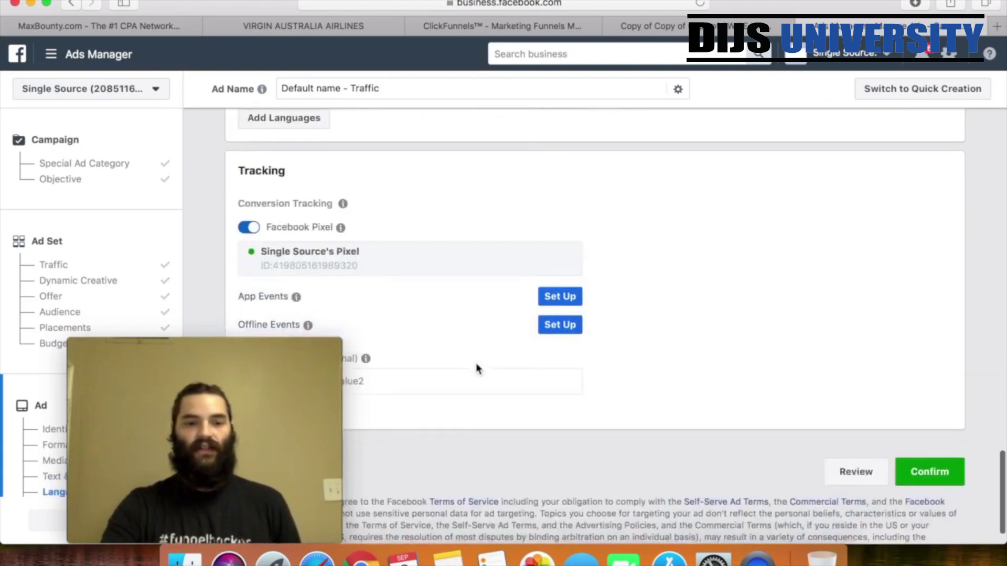
{"action": "left_click", "coordinate": [255, 226]}
{"action": "left_click", "coordinate": [255, 226]}
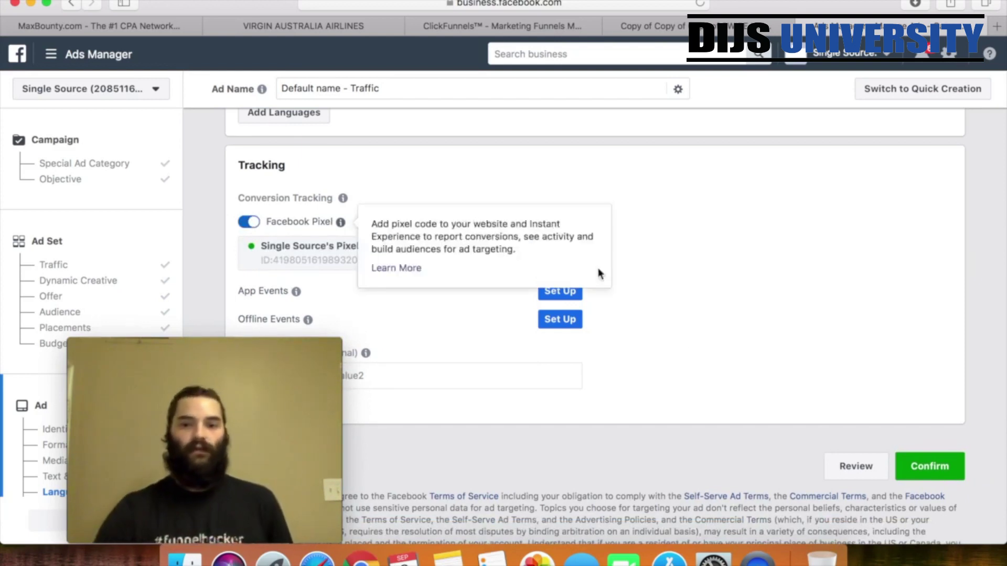
{"action": "left_click", "coordinate": [930, 472]}
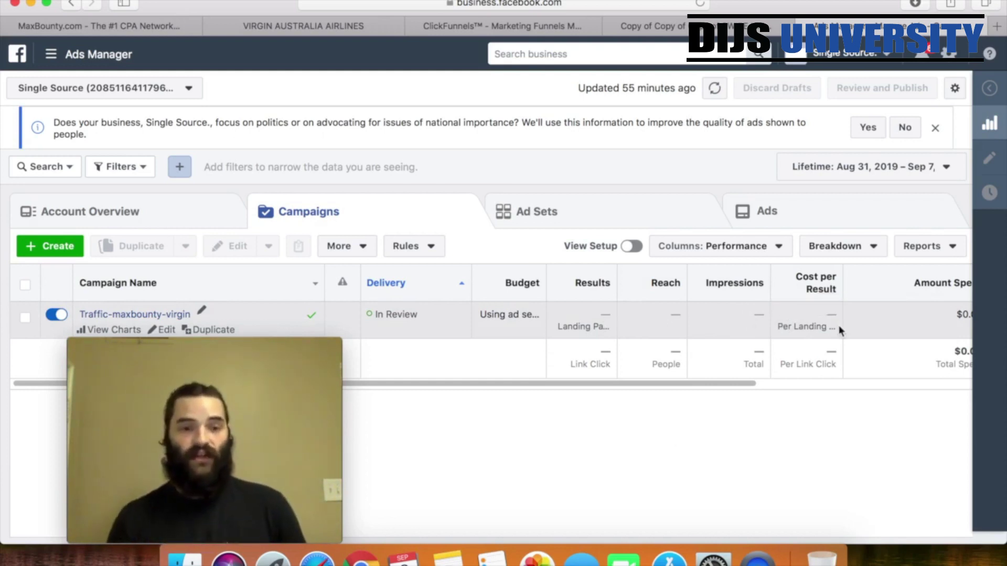
Open the Traffic-maxbounty-virgin campaign's ad sets, edit the name of the US - 18+Female ad set and publish the change
{"action": "left_click", "coordinate": [168, 316]}
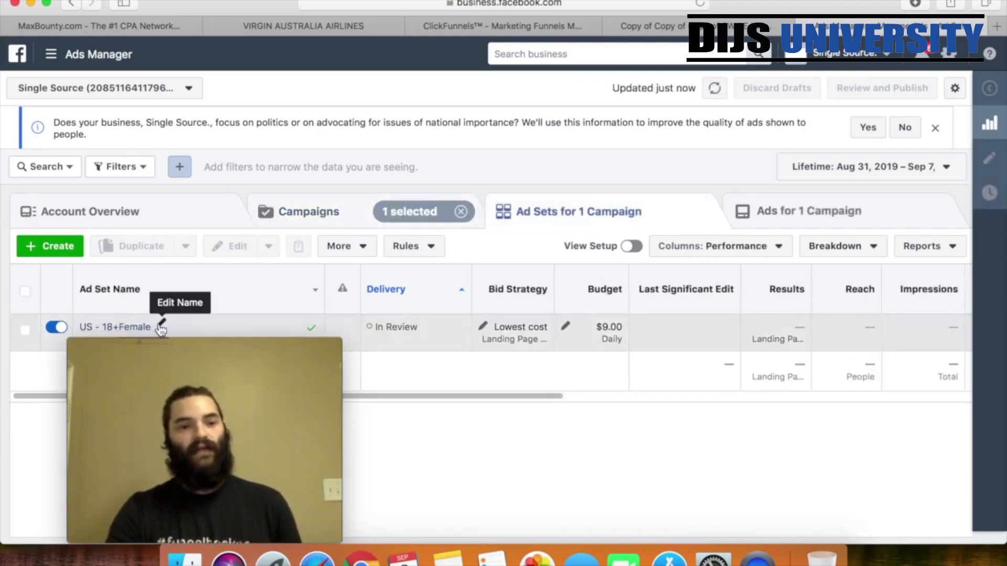
{"action": "left_click", "coordinate": [158, 323]}
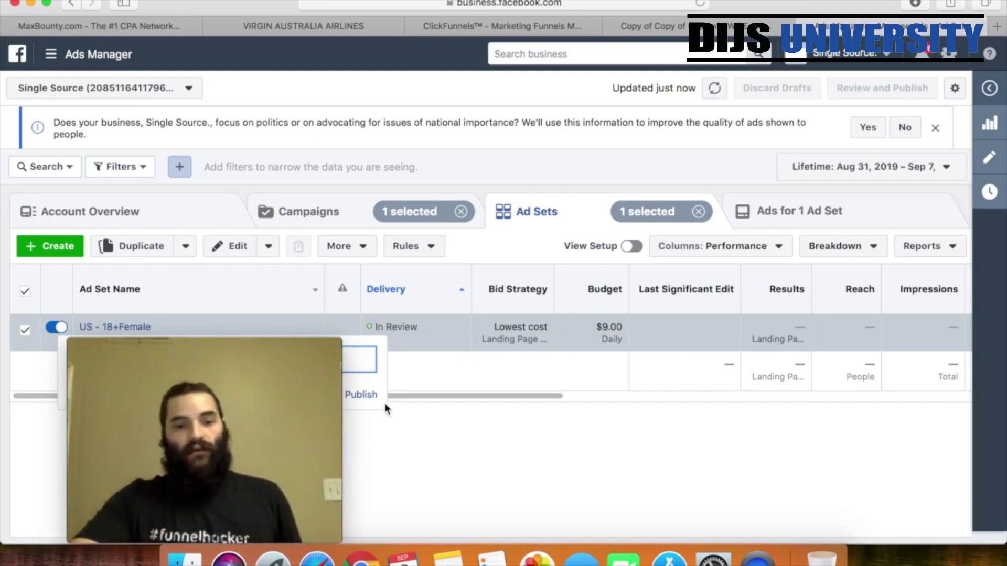
{"action": "left_click", "coordinate": [360, 394]}
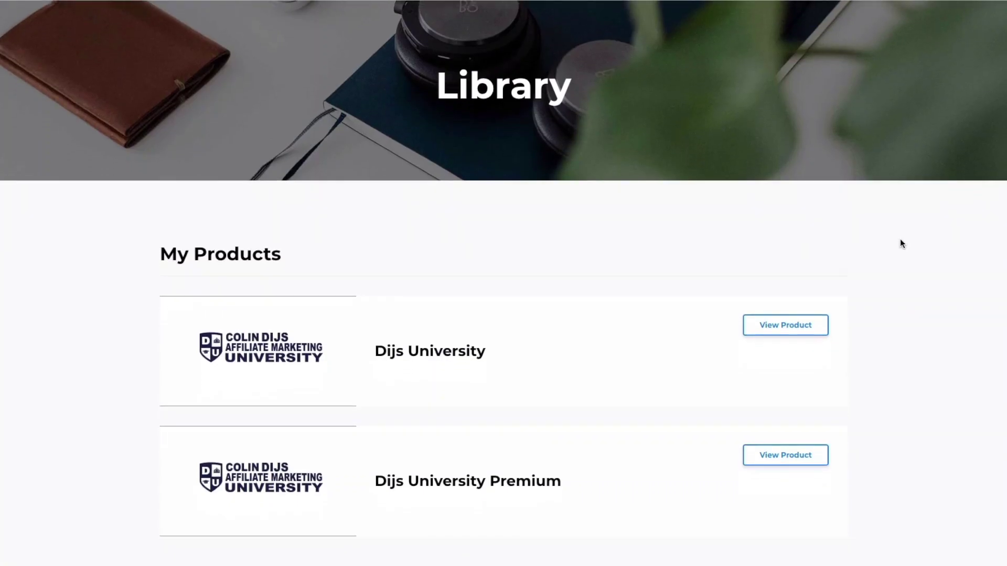
Open Dijs University Premium from the product library and look through the courses, including the Introduction and Networks & Advertisers topics
{"action": "scroll", "coordinate": [901, 243], "scroll_direction": "down", "scroll_amount": 2}
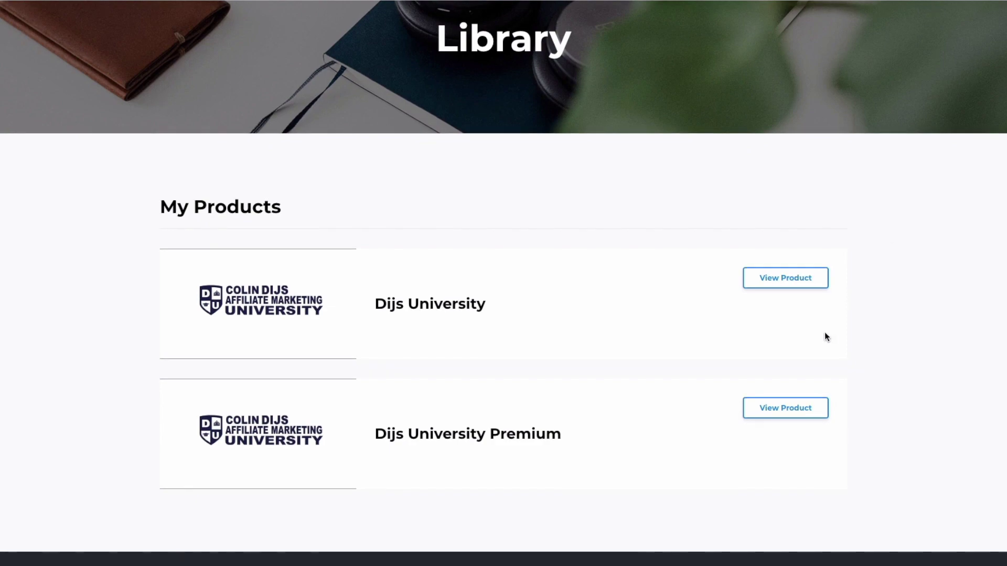
{"action": "left_click", "coordinate": [784, 408]}
{"action": "scroll", "coordinate": [871, 240], "scroll_direction": "down", "scroll_amount": 3}
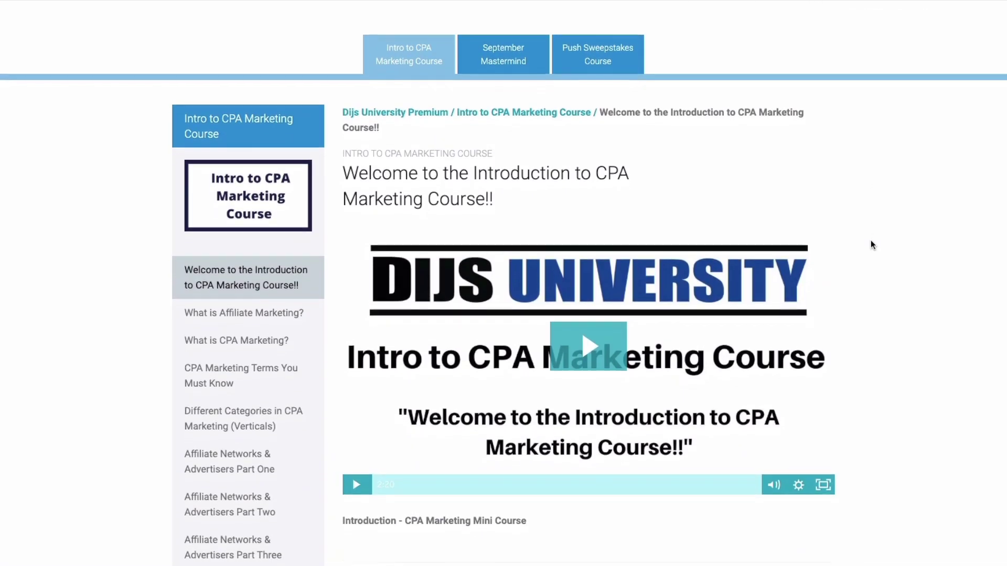
{"action": "scroll", "coordinate": [870, 245], "scroll_direction": "down", "scroll_amount": 3}
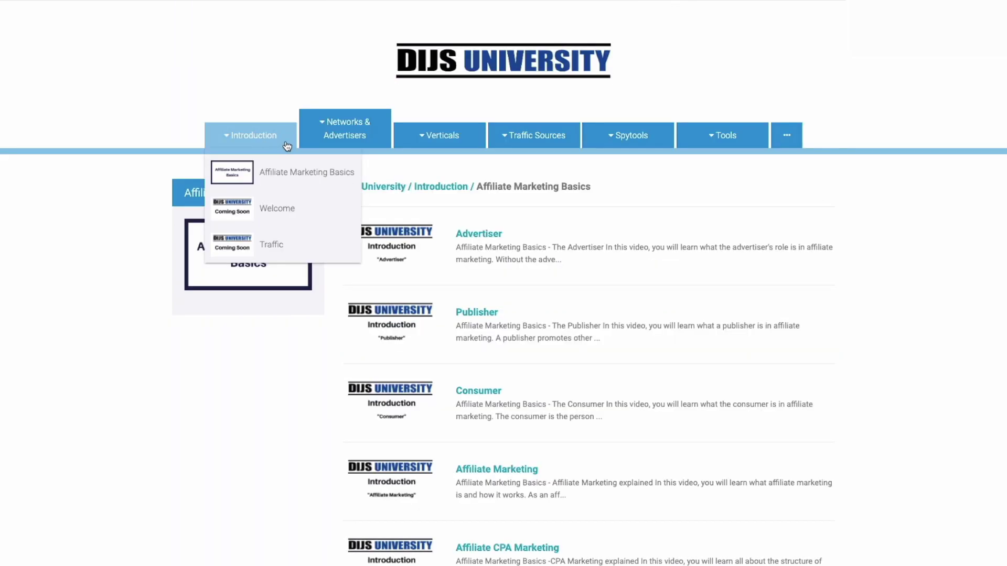
{"action": "mouse_move", "coordinate": [325, 146]}
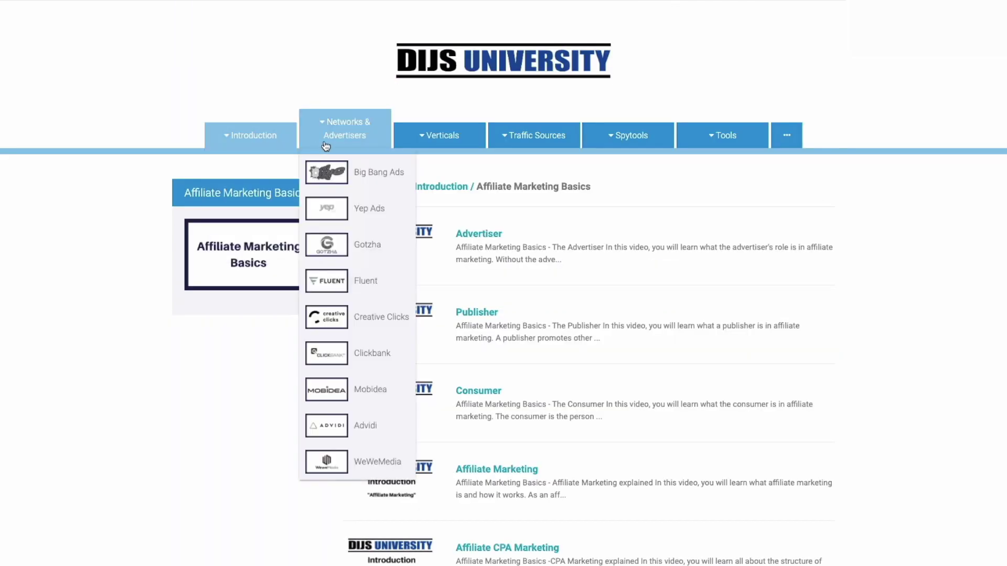